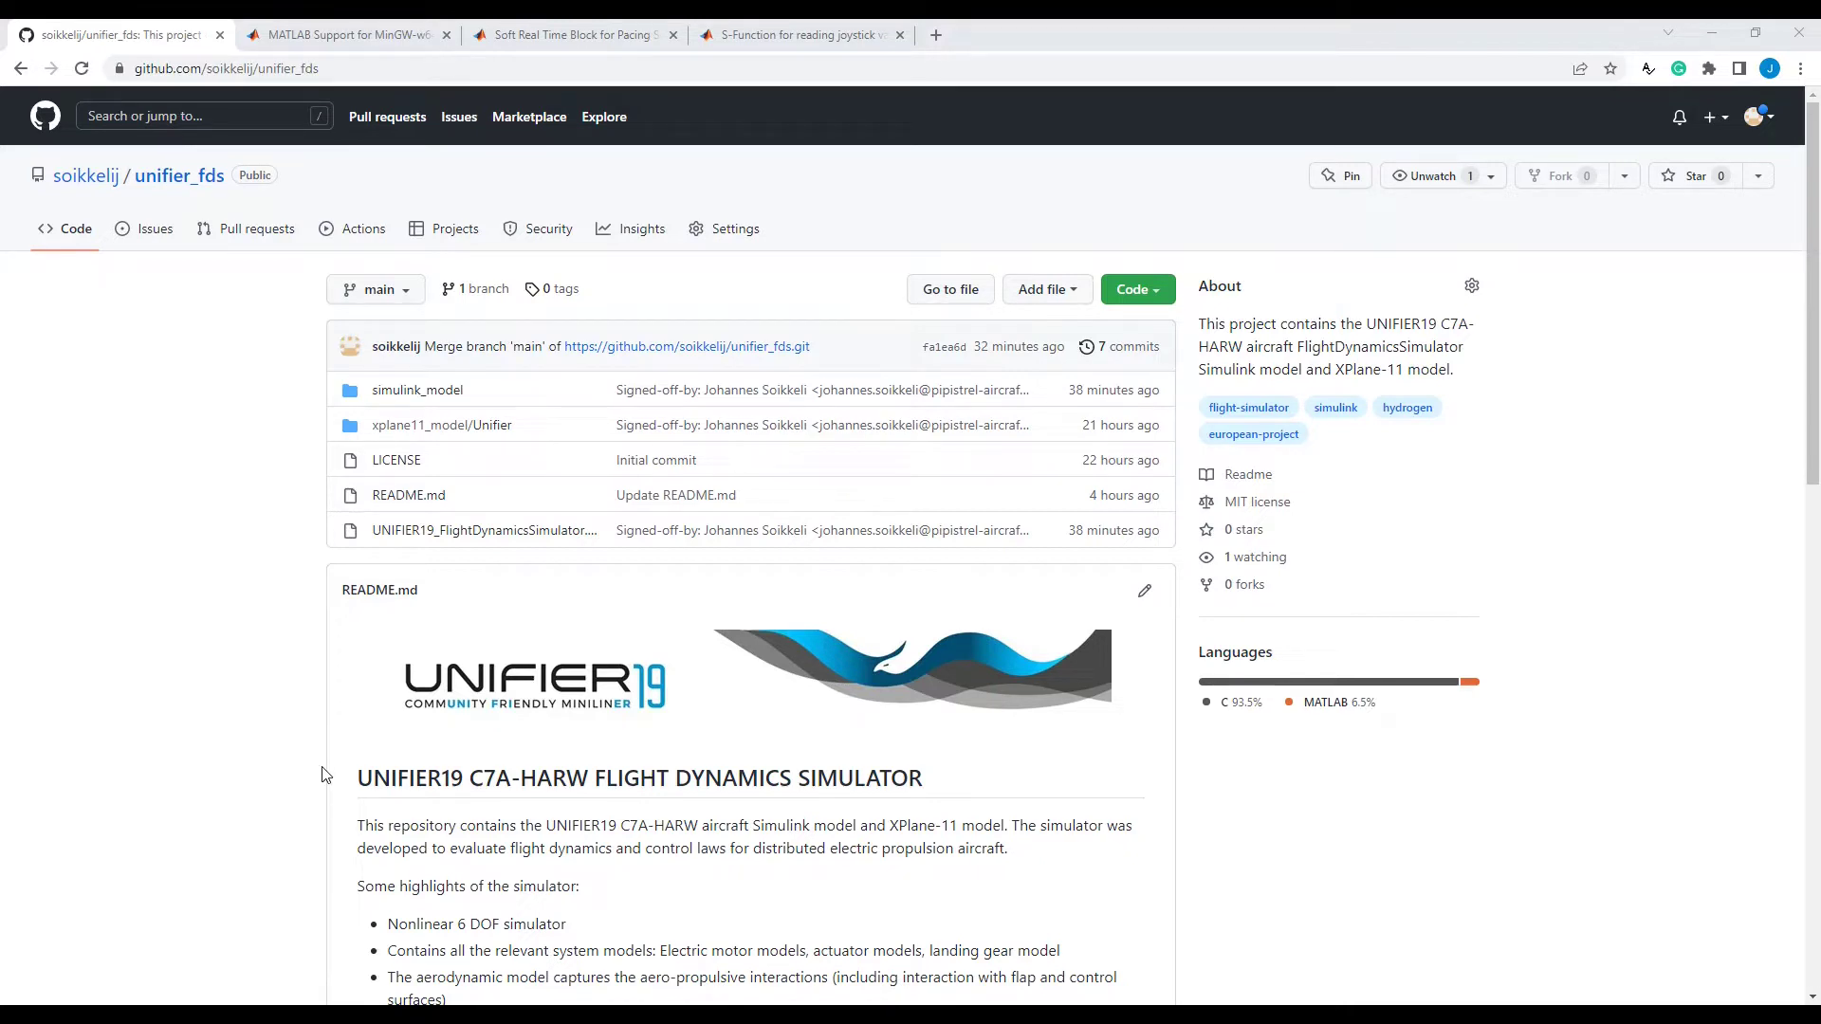
- Scroll down the README and highlight the three additional-information links
scroll(704, 690, down, 2)
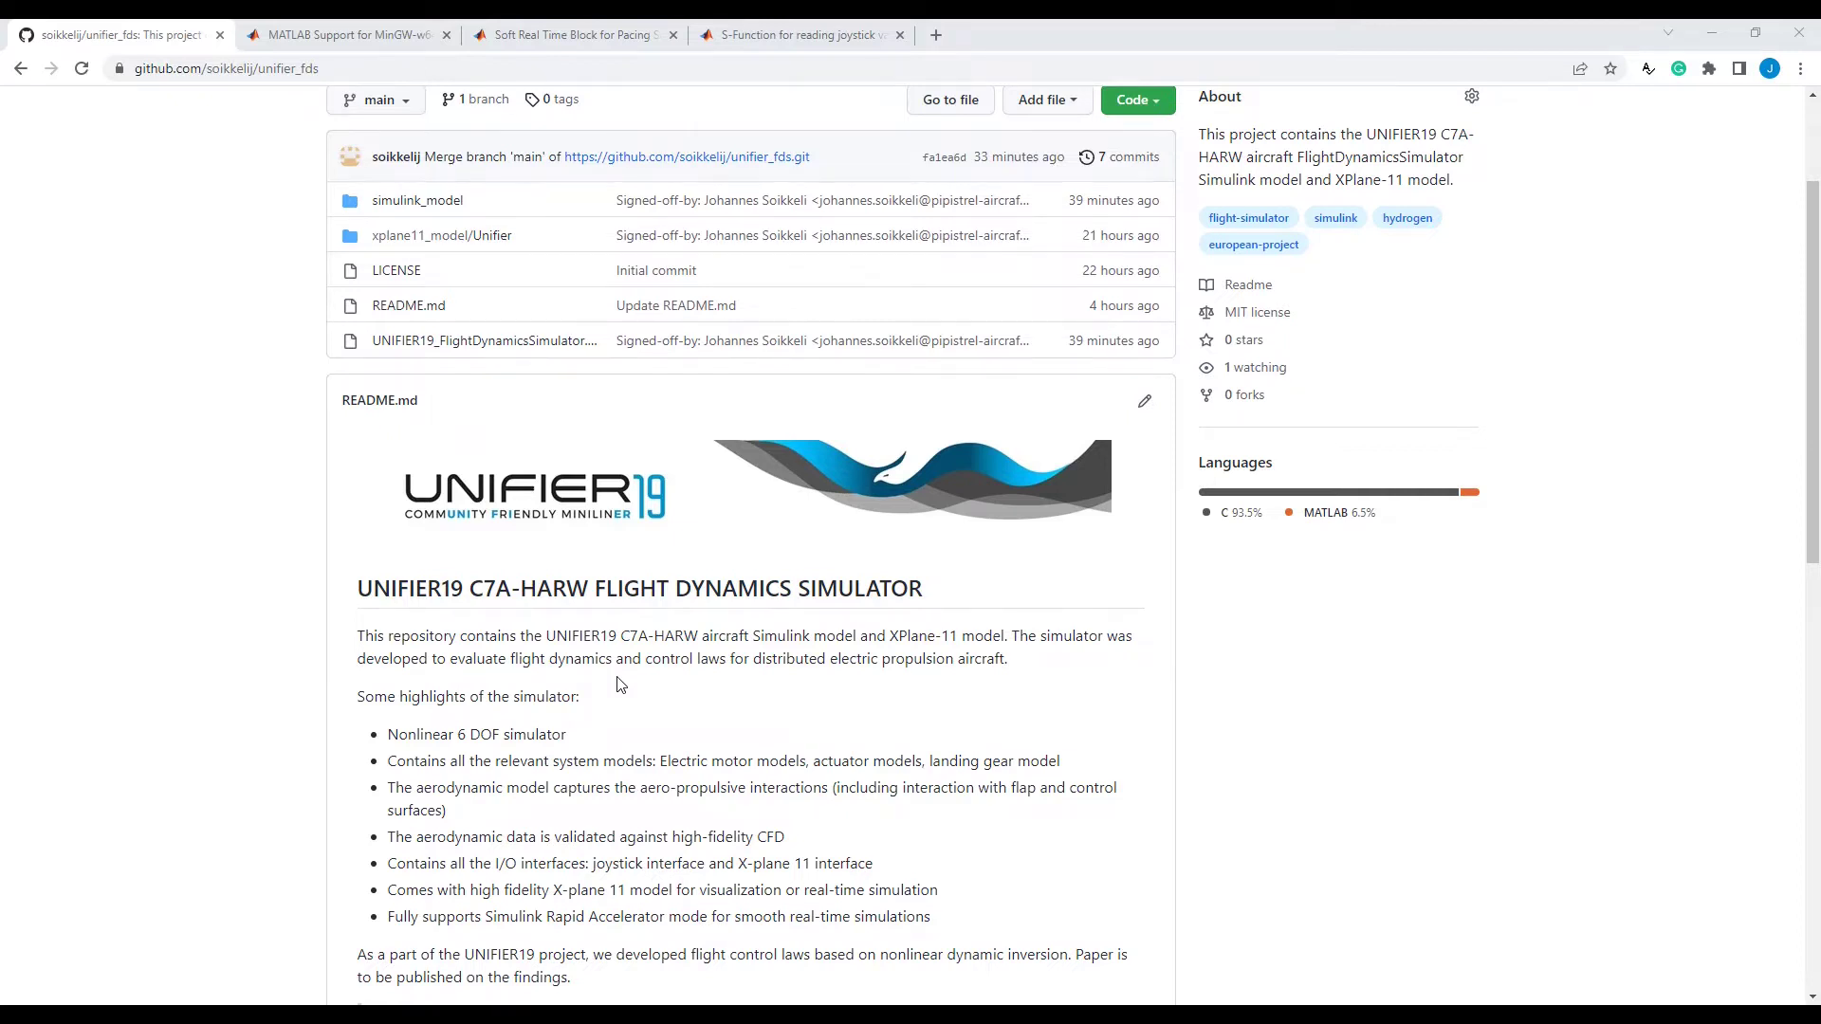
scroll(618, 685, down, 2)
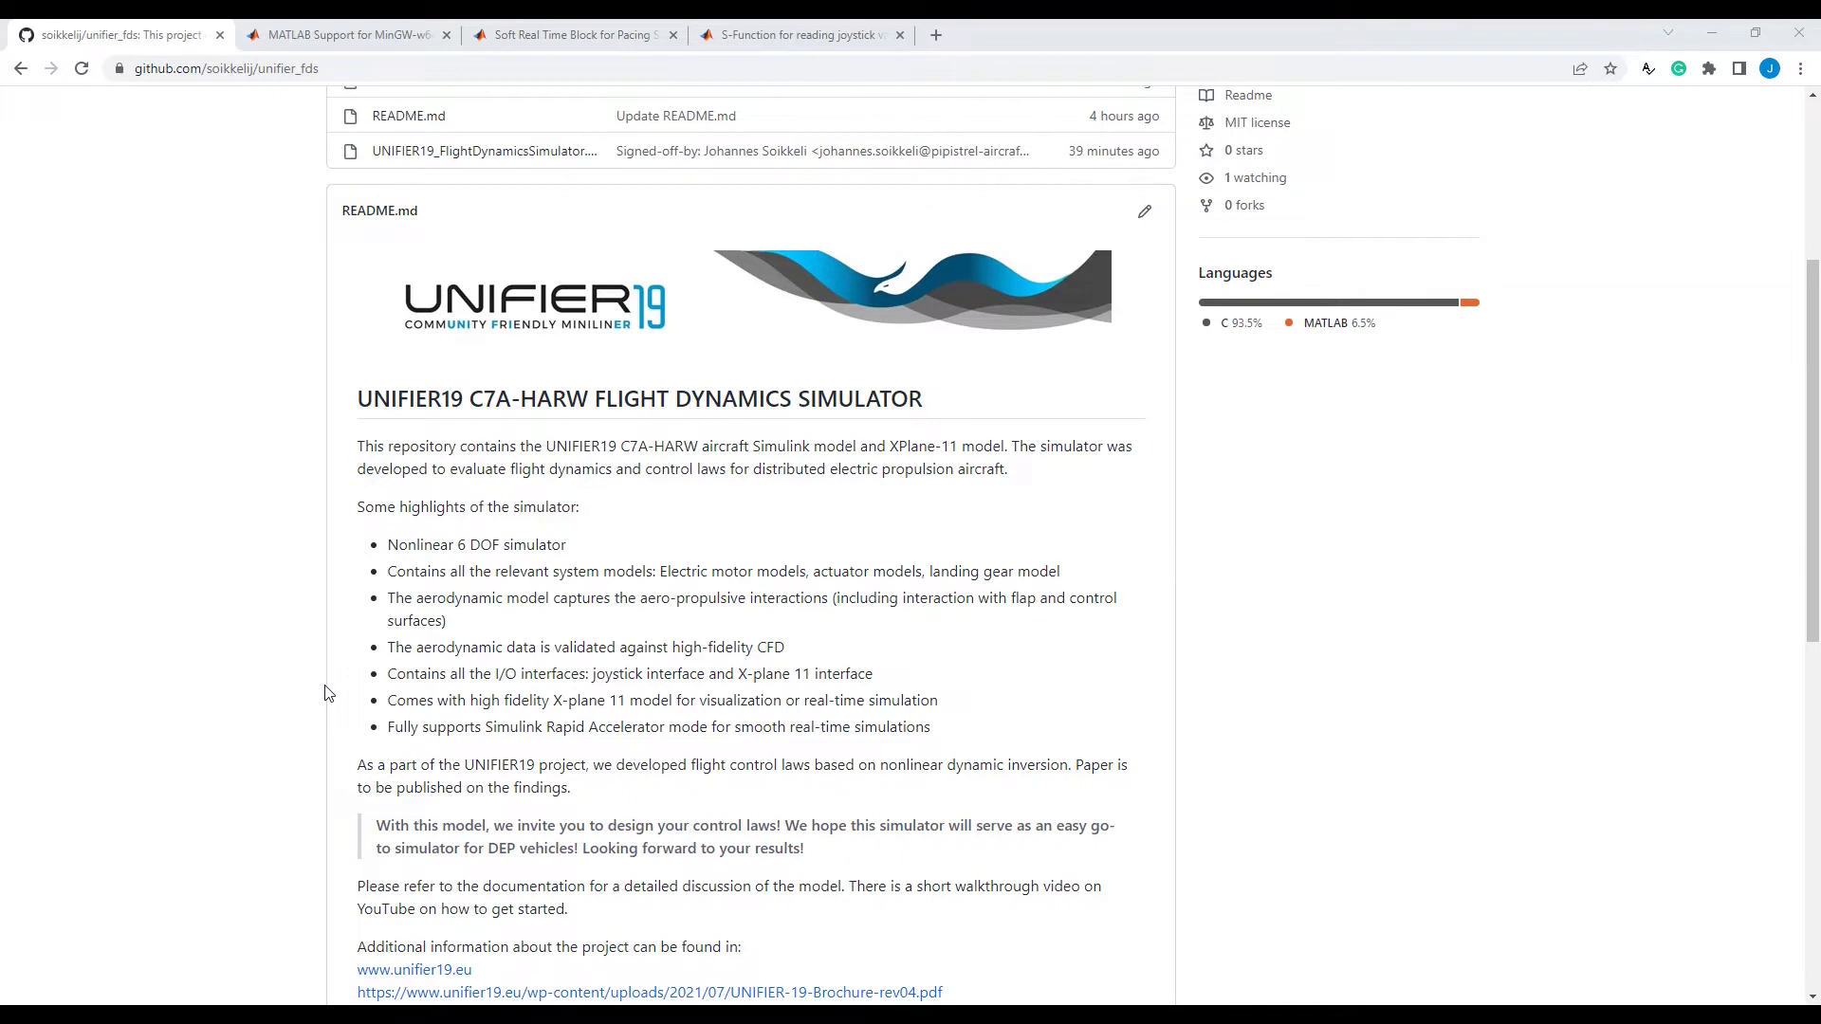
scroll(325, 693, down, 5)
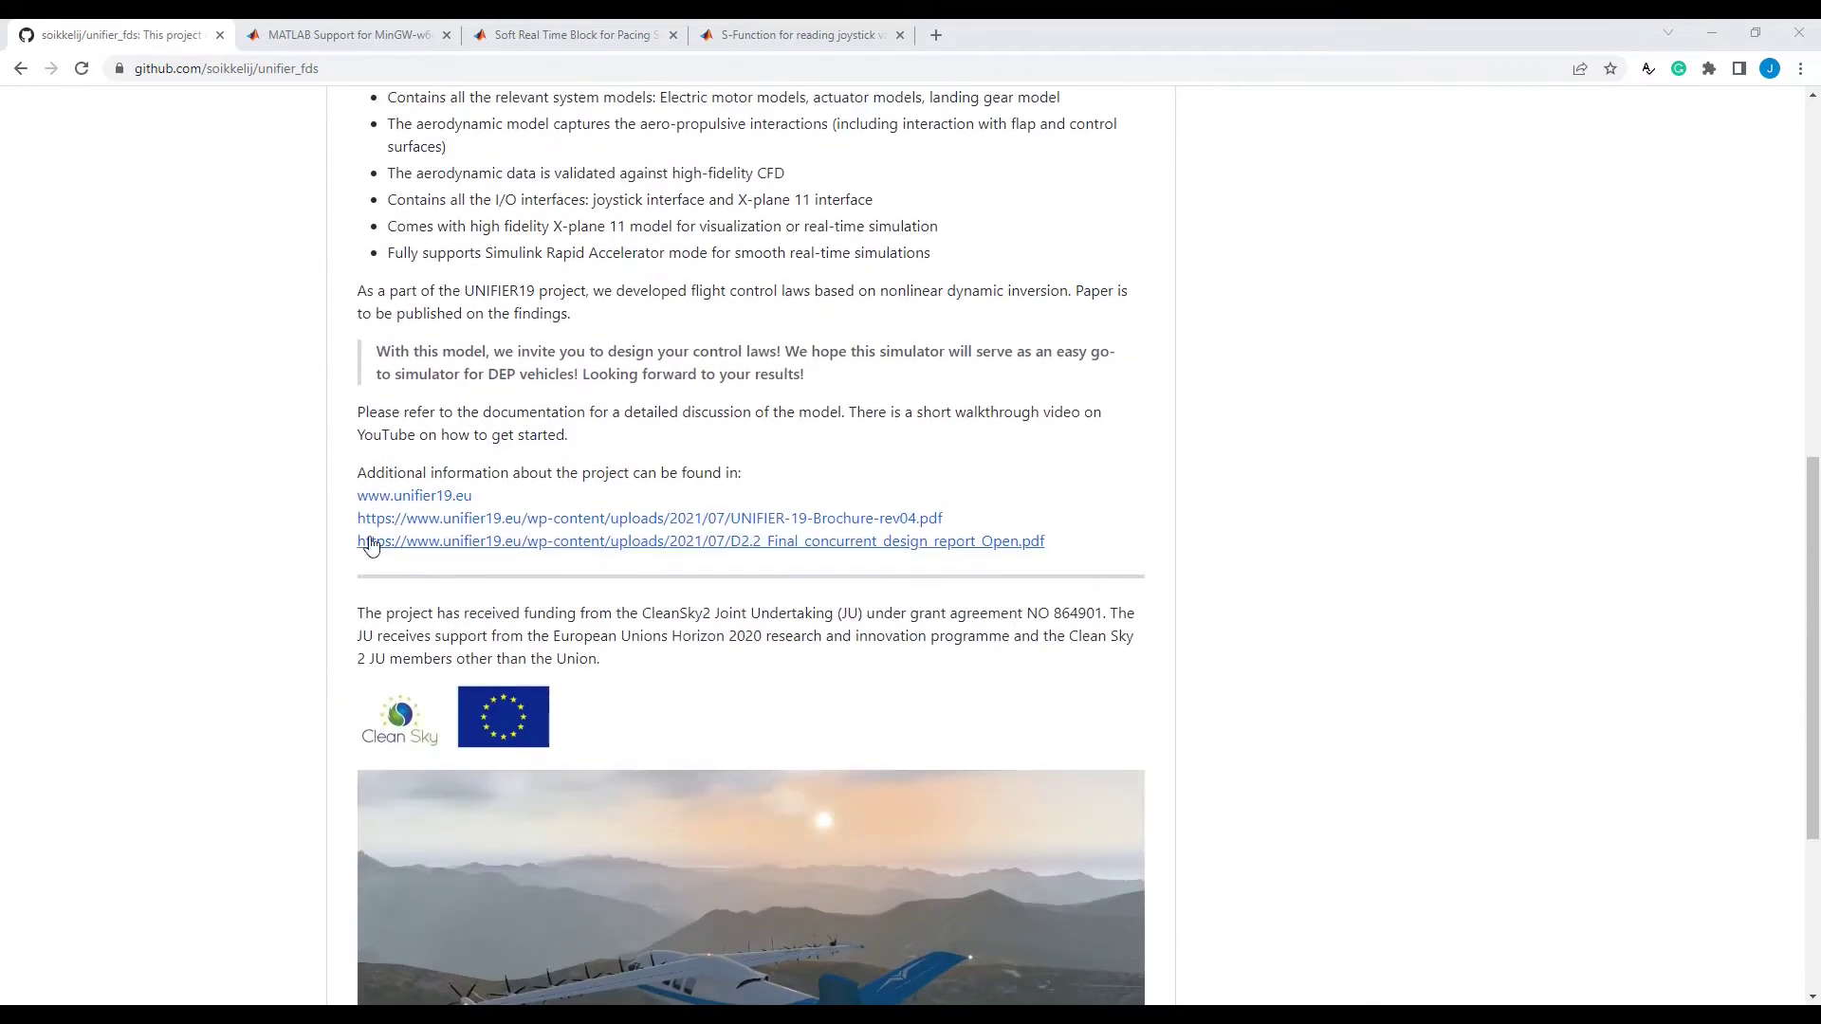
drag(357, 501, 1114, 539)
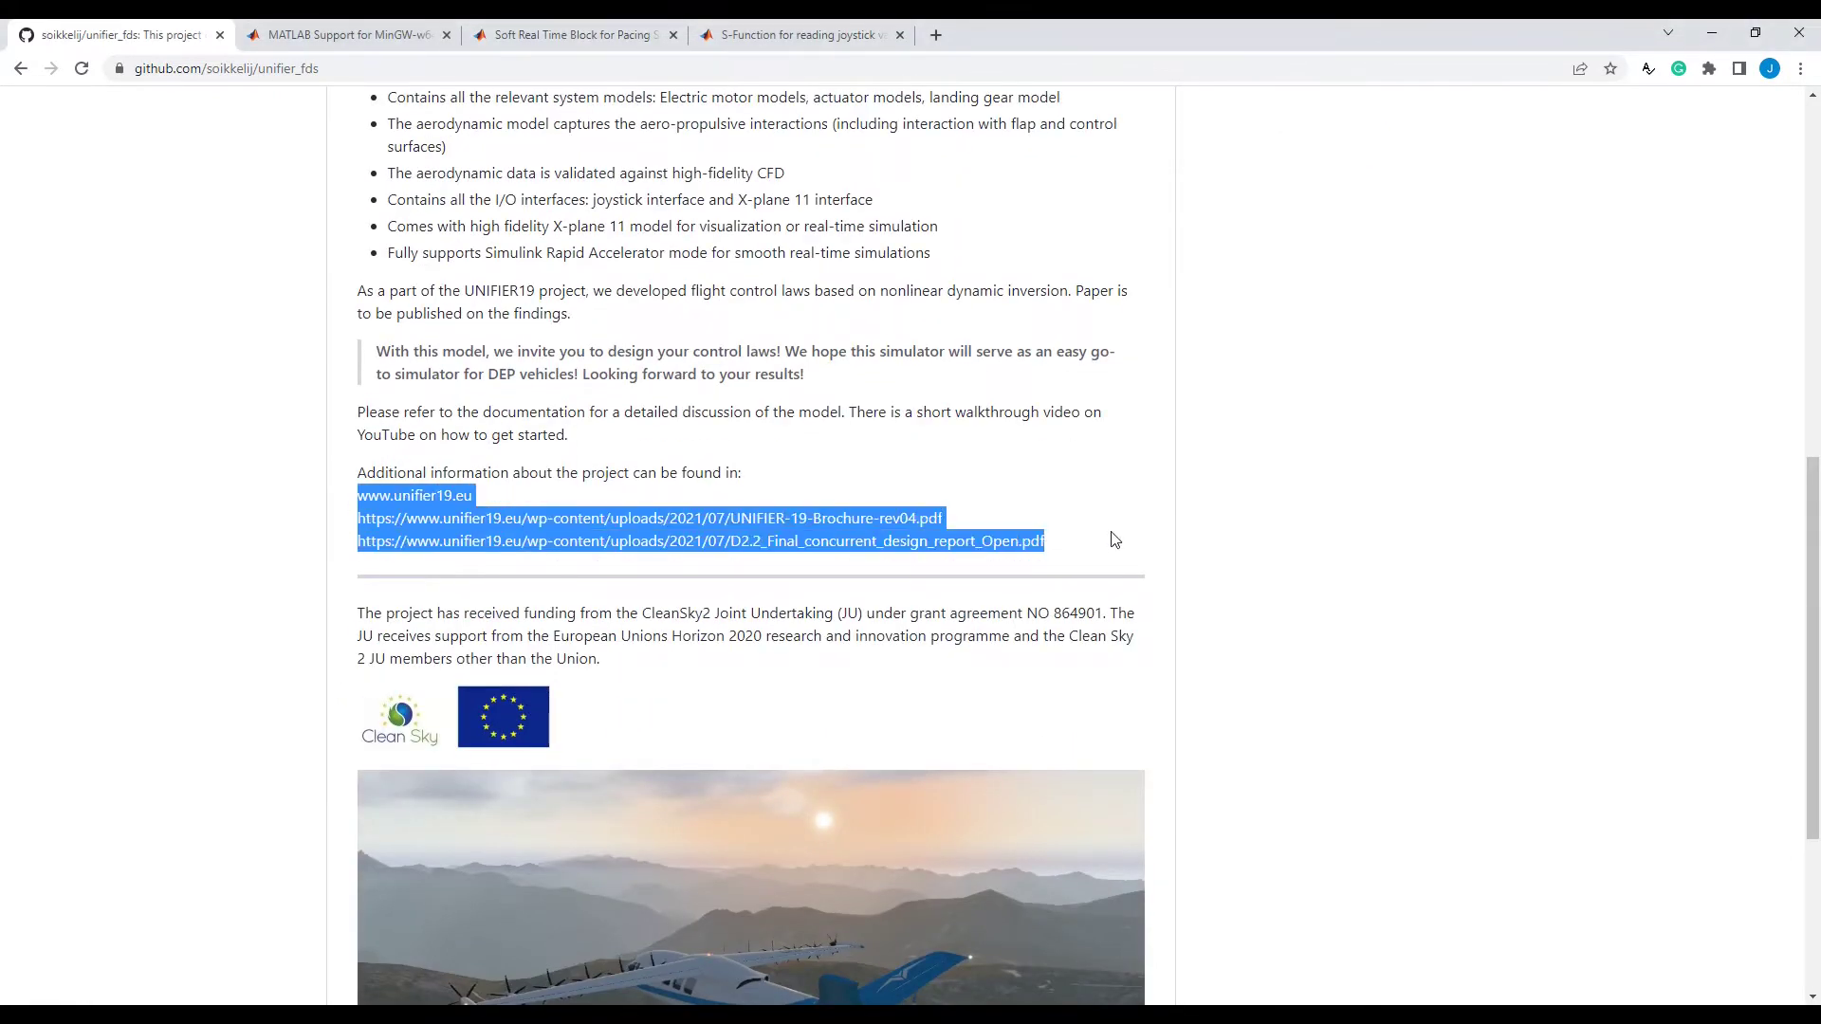
click(1117, 544)
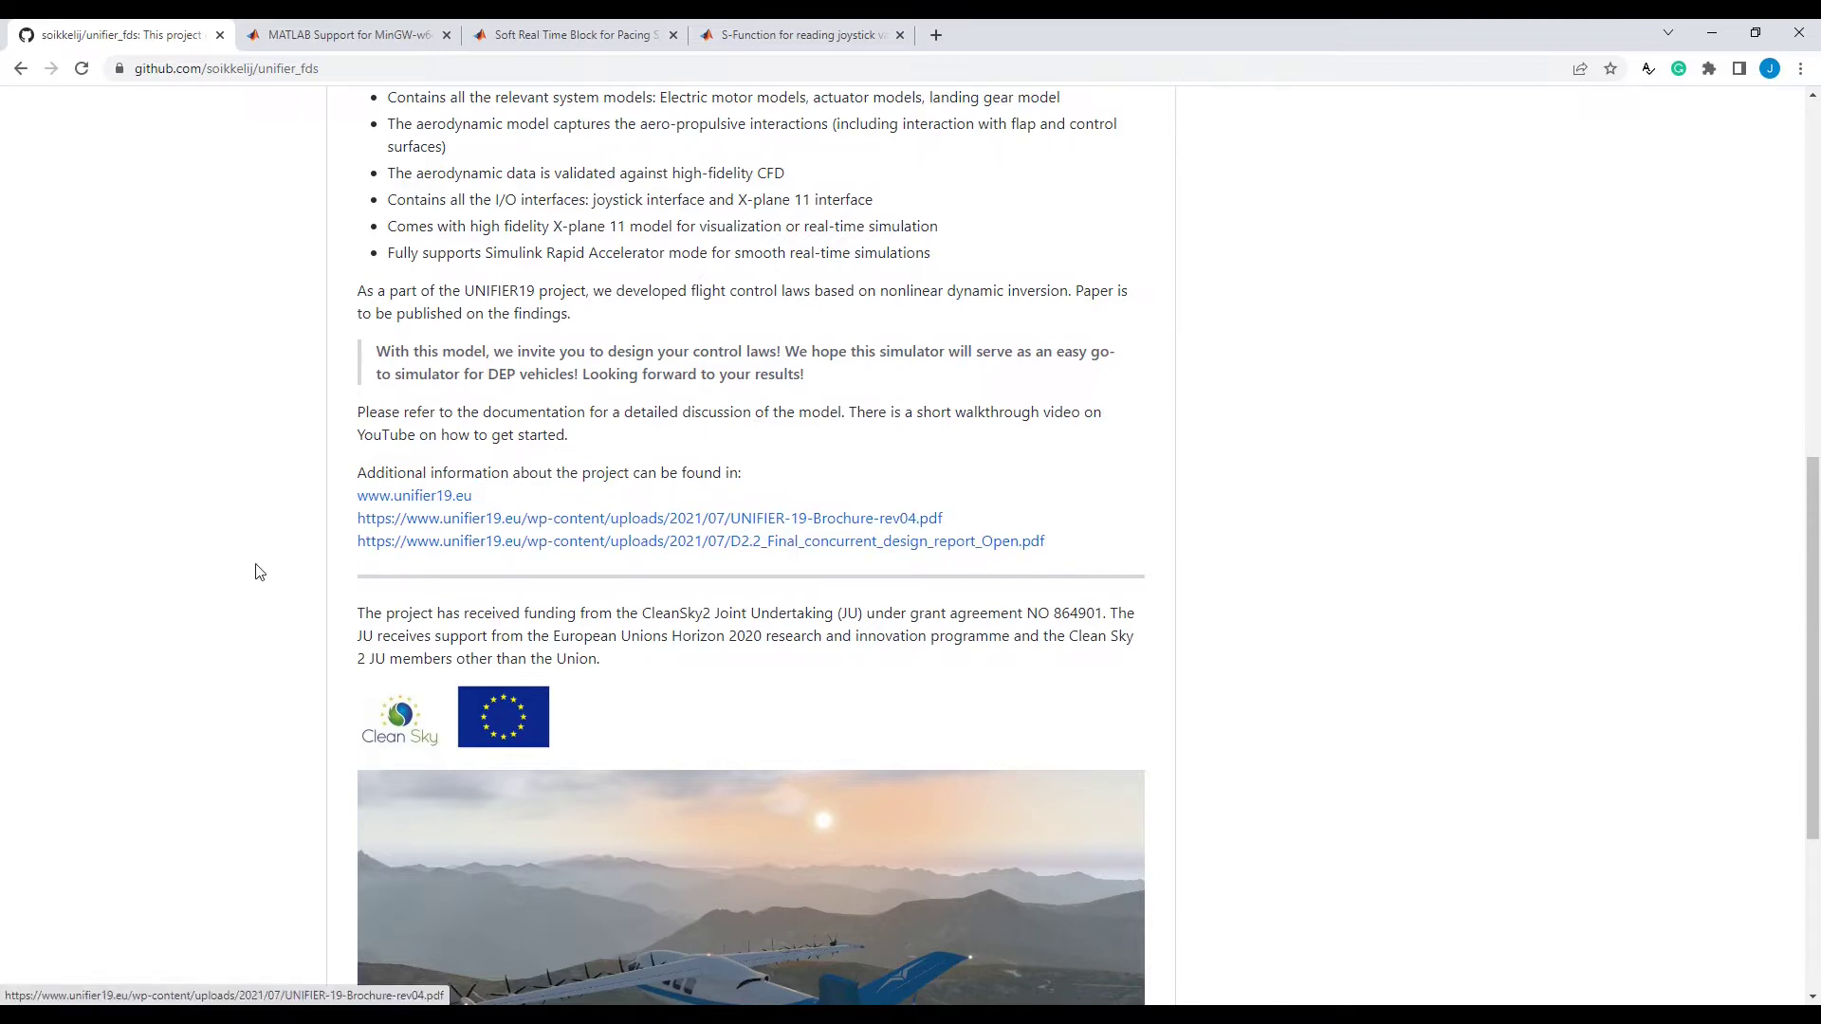
- Highlight the opening line of the project's funding paragraph
scroll(255, 572, down, 1)
drag(361, 515, 866, 513)
click(304, 540)
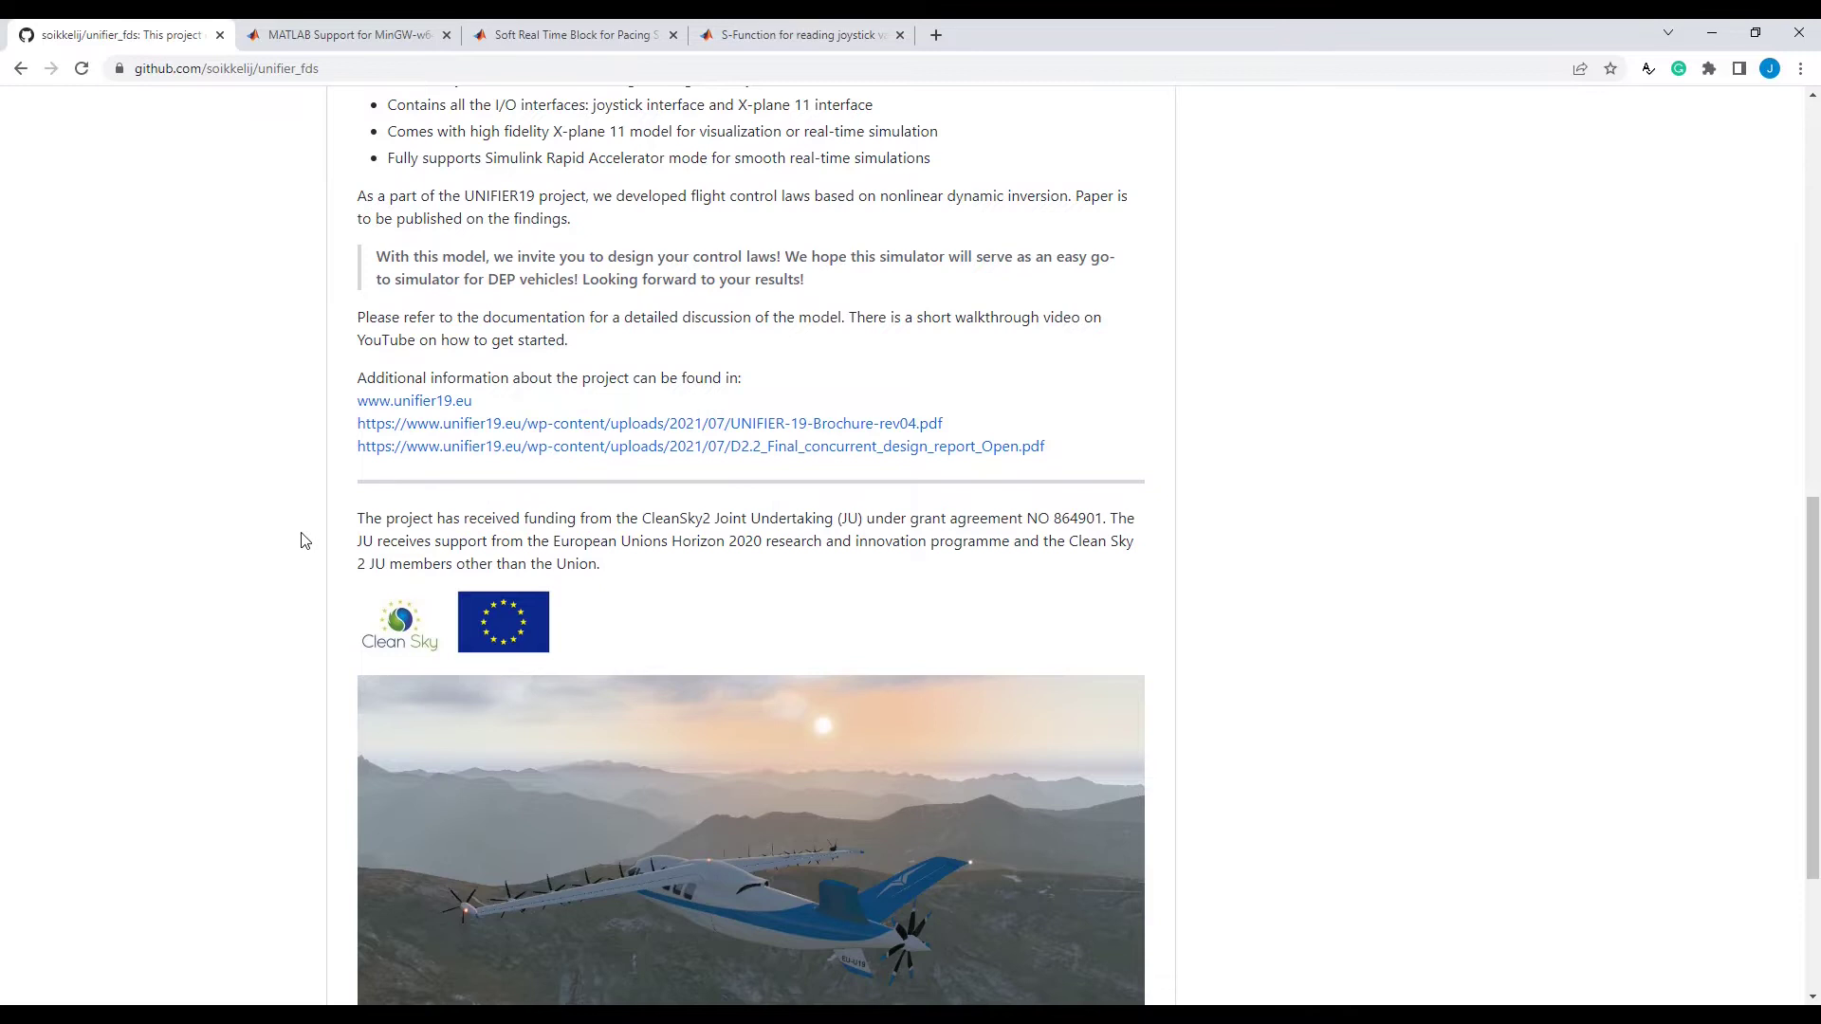
- Highlight the Nonlinear 6 DOF simulator, aerodynamic model and CFD validation highlight bullets
scroll(298, 549, up, 6)
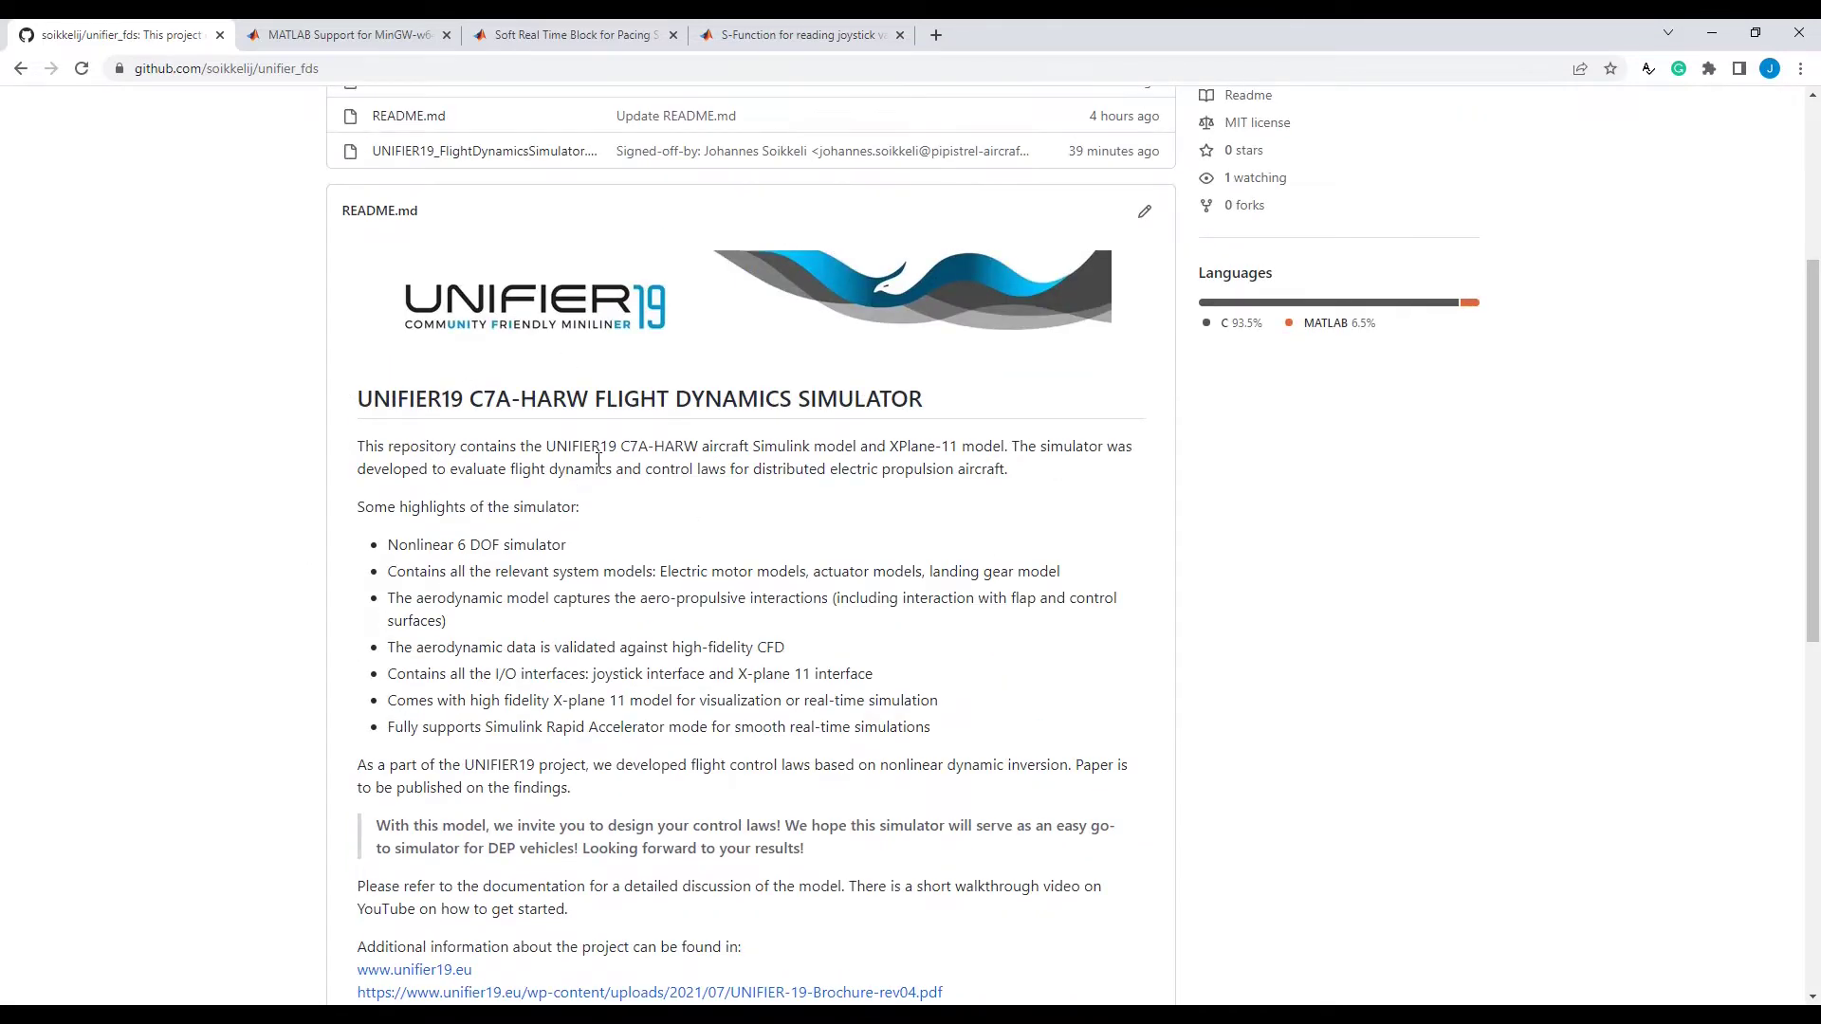
drag(569, 547, 386, 548)
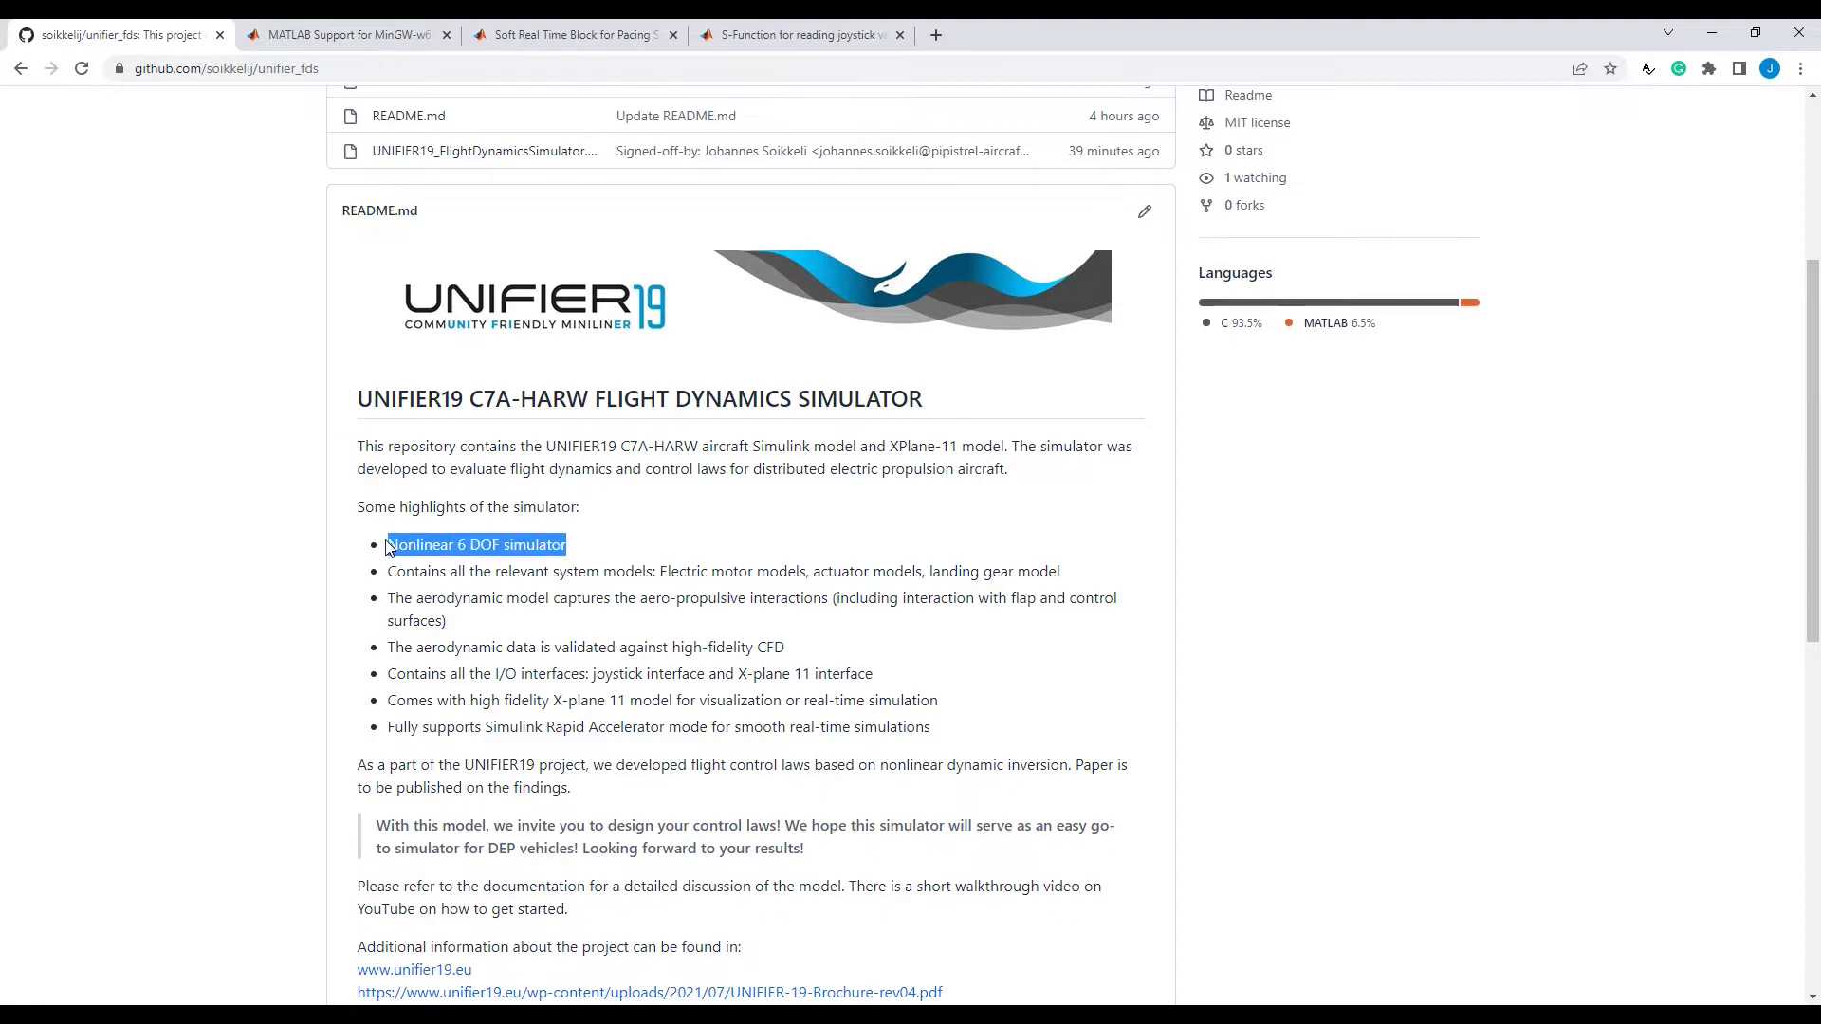
click(279, 552)
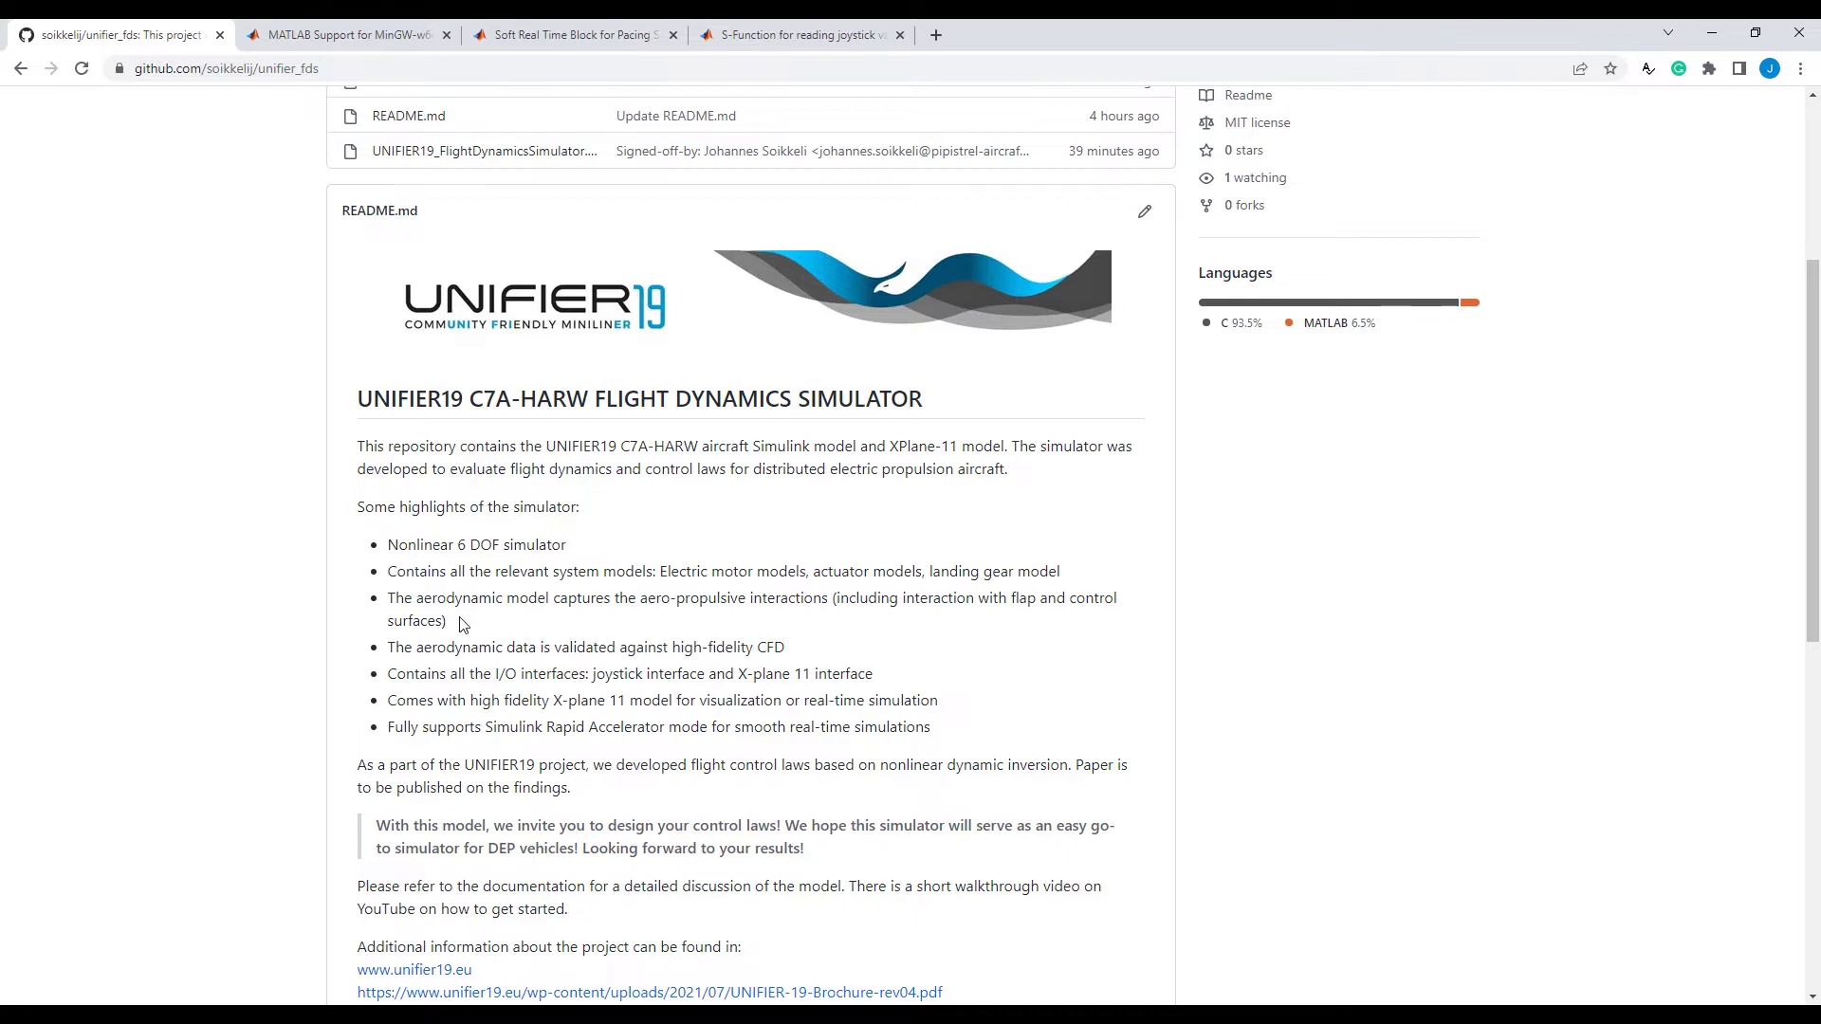
drag(447, 622, 373, 605)
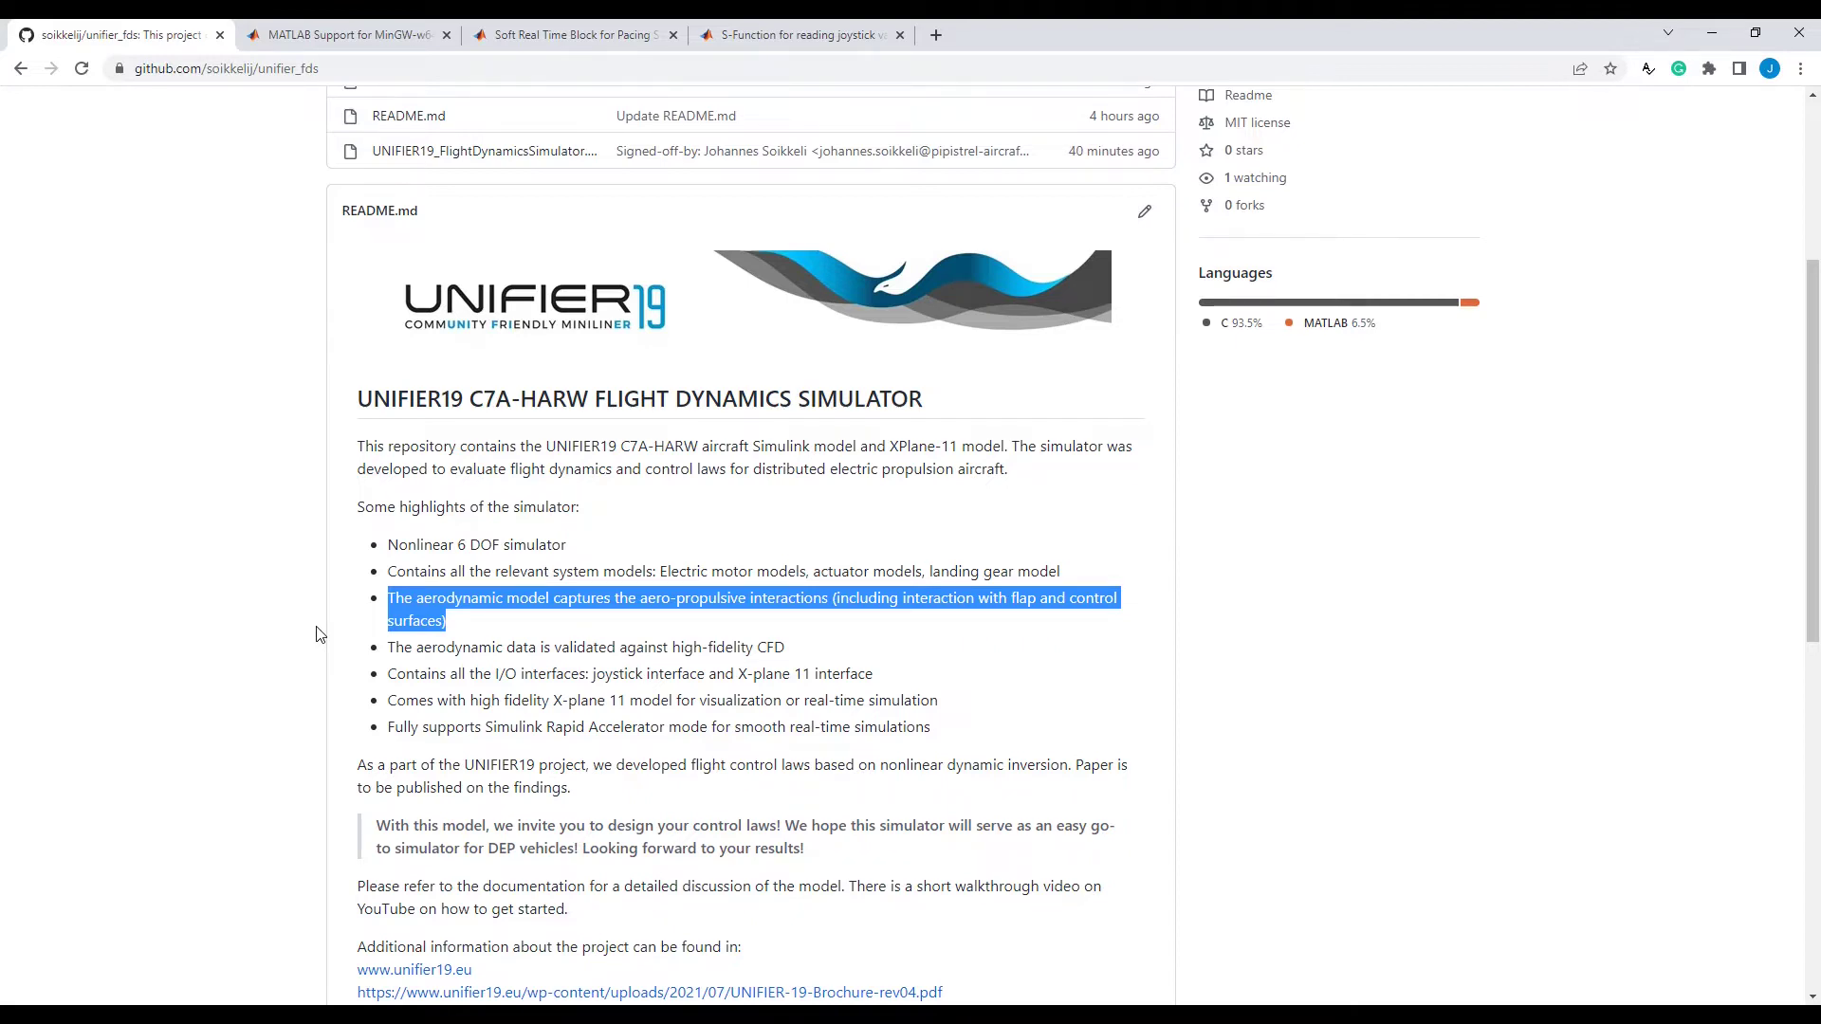
click(512, 637)
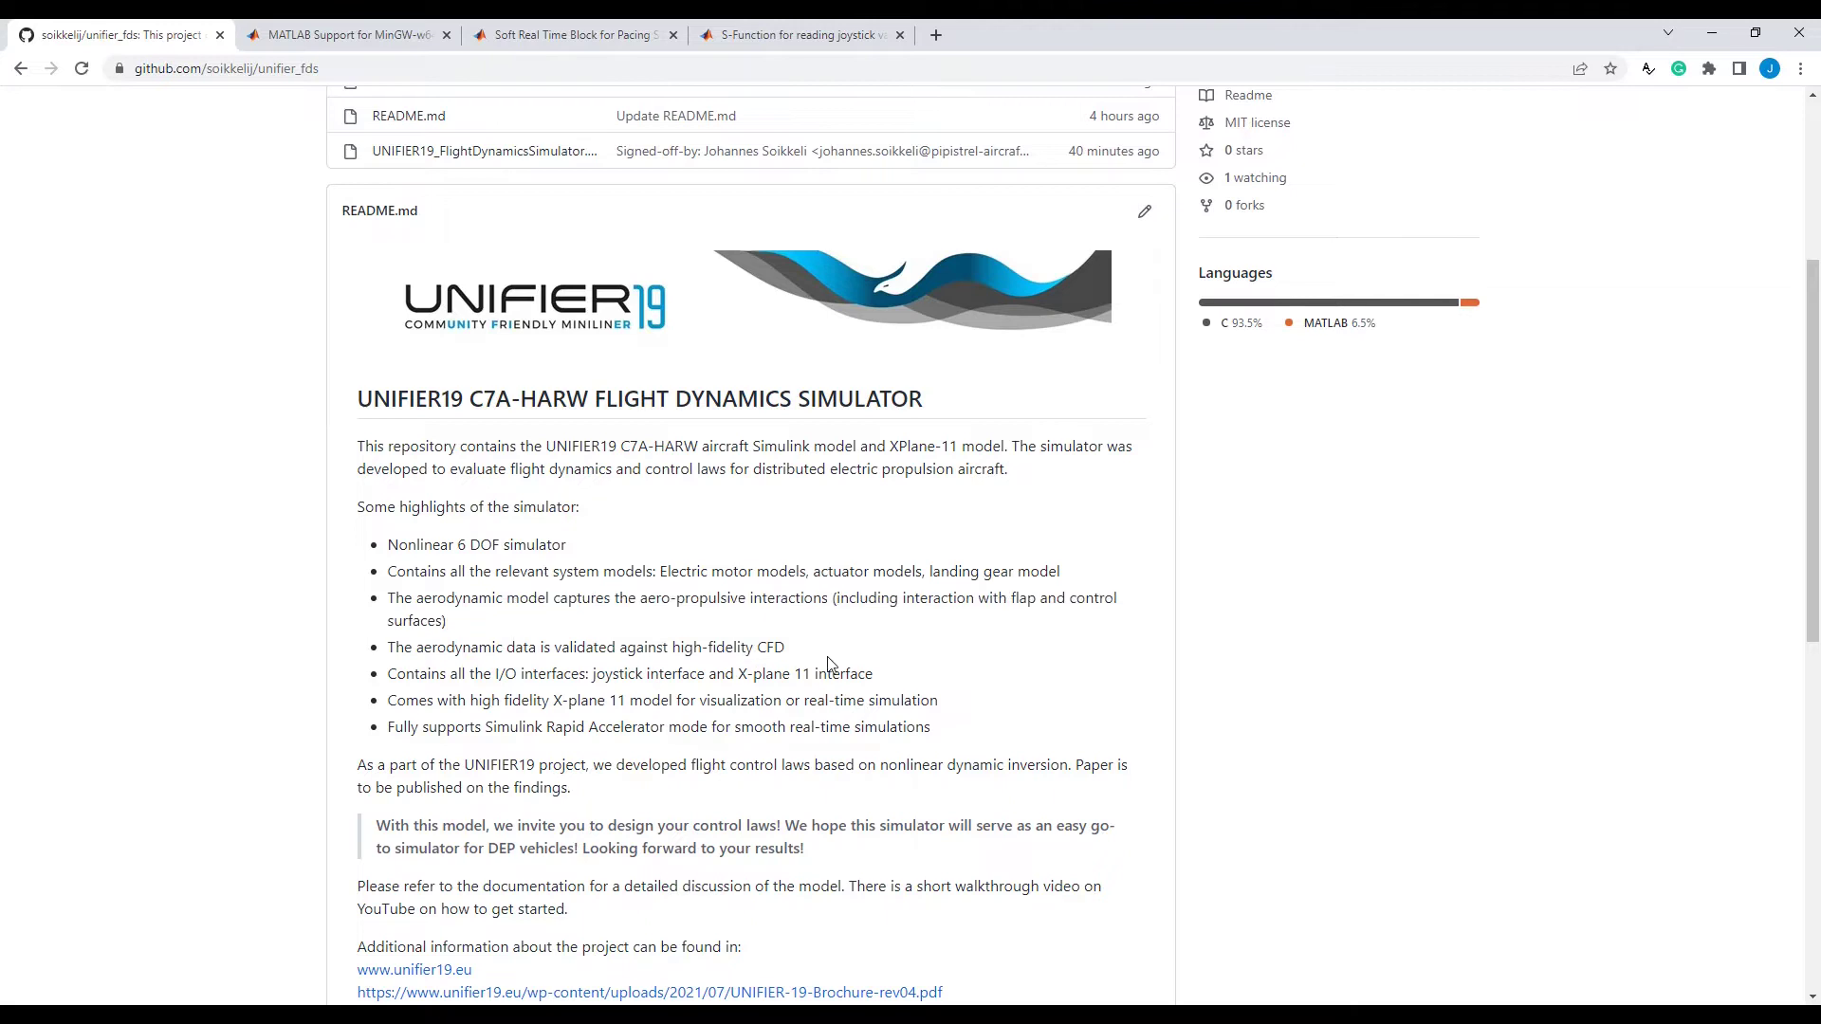
drag(827, 654, 264, 661)
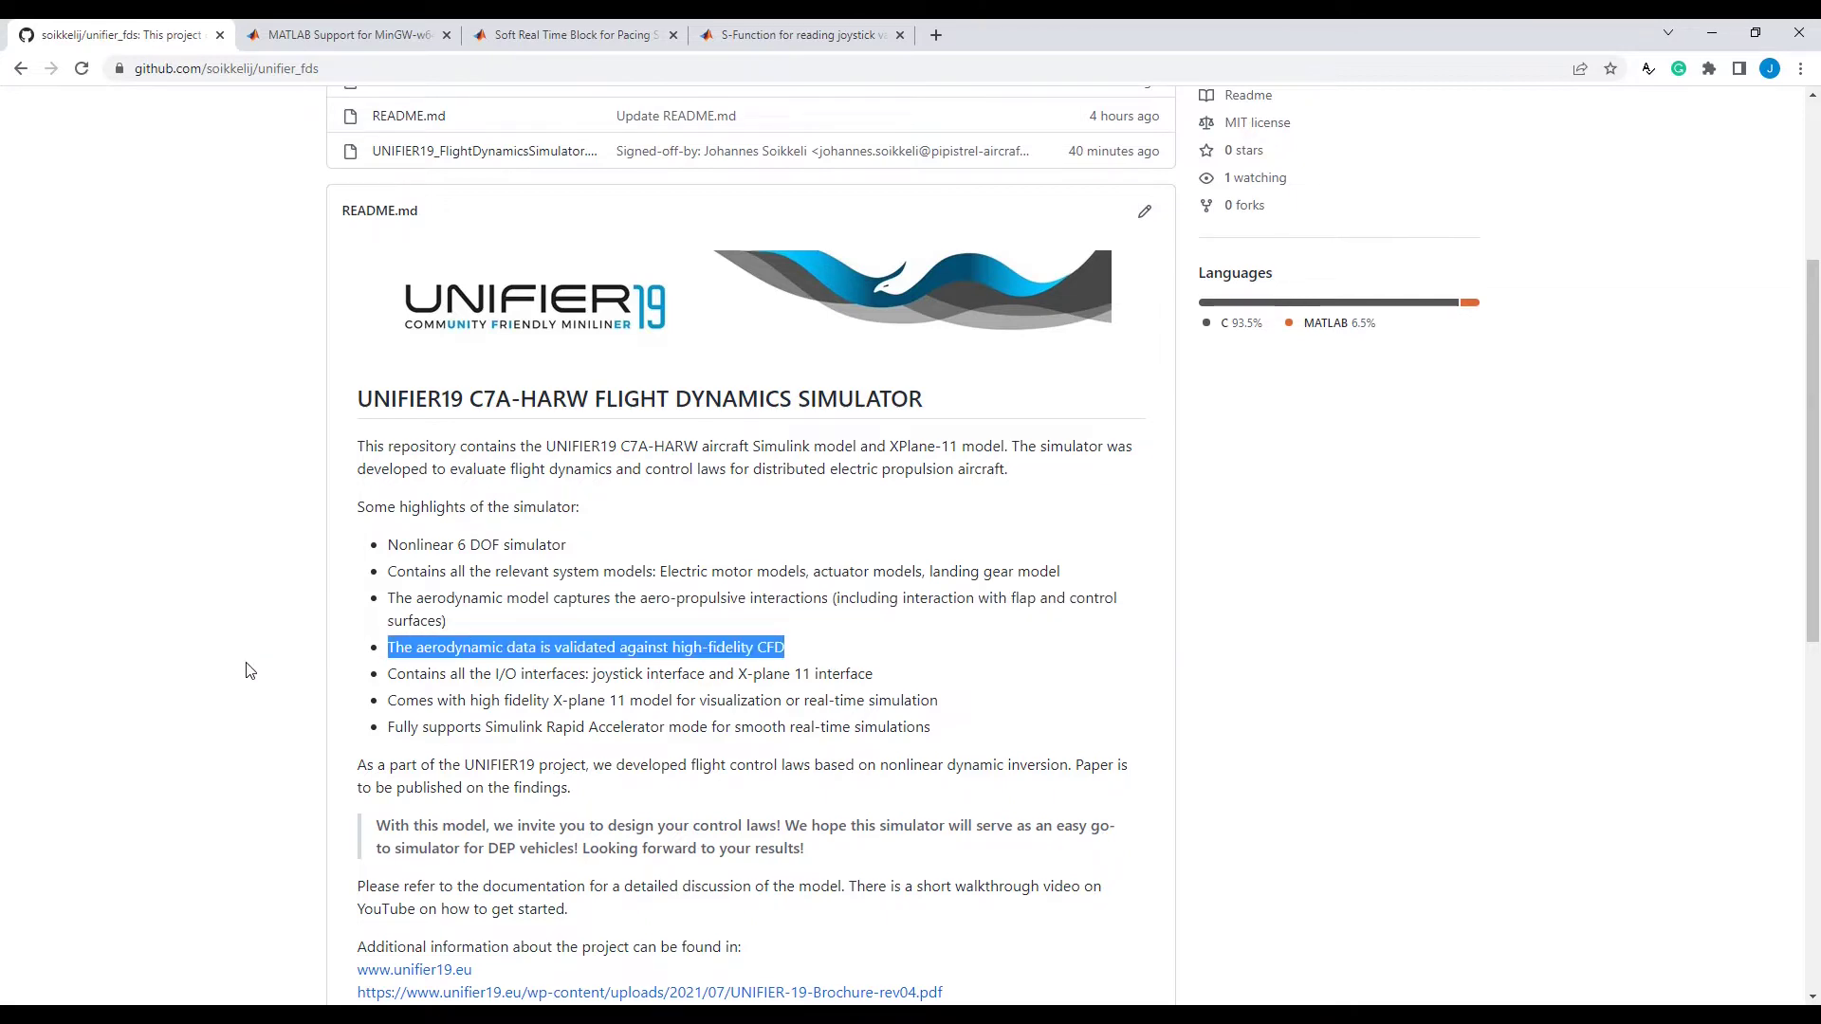
click(430, 702)
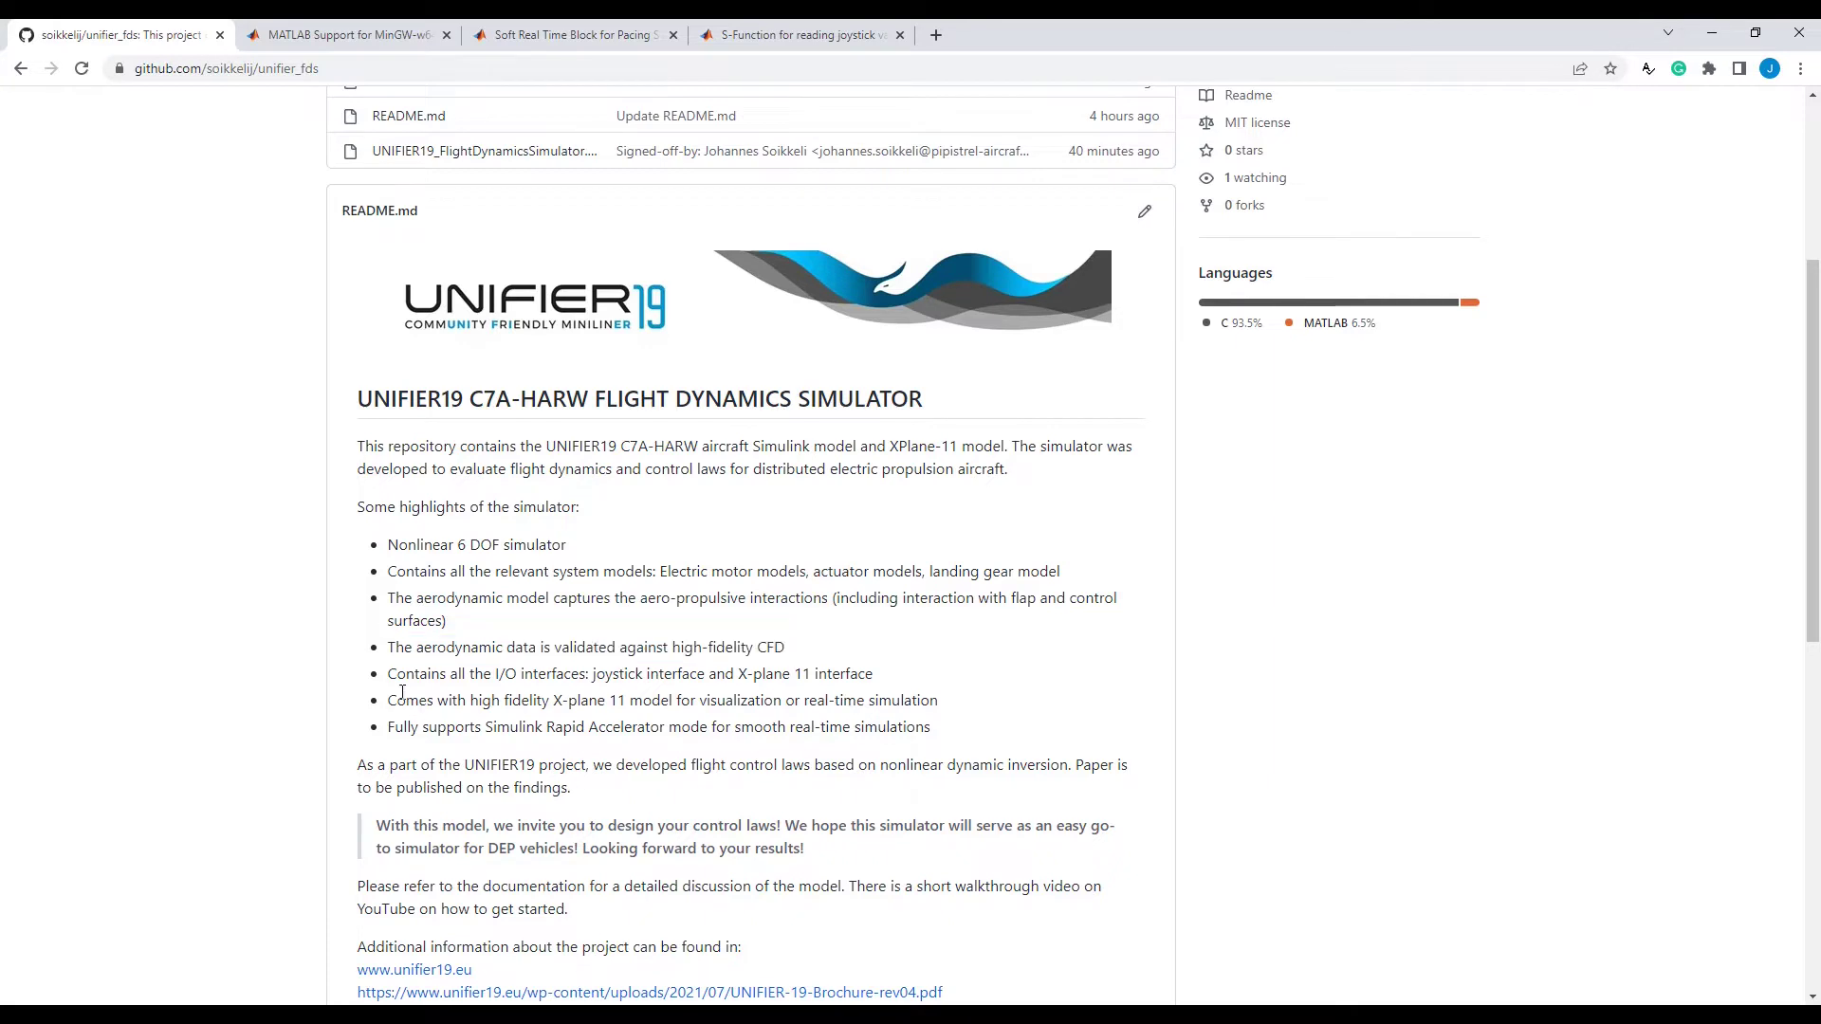
- Highlight the I/O interfaces bullet (joystick, X-plane 11) and the high fidelity X-plane 11 model bullet
drag(388, 675, 591, 677)
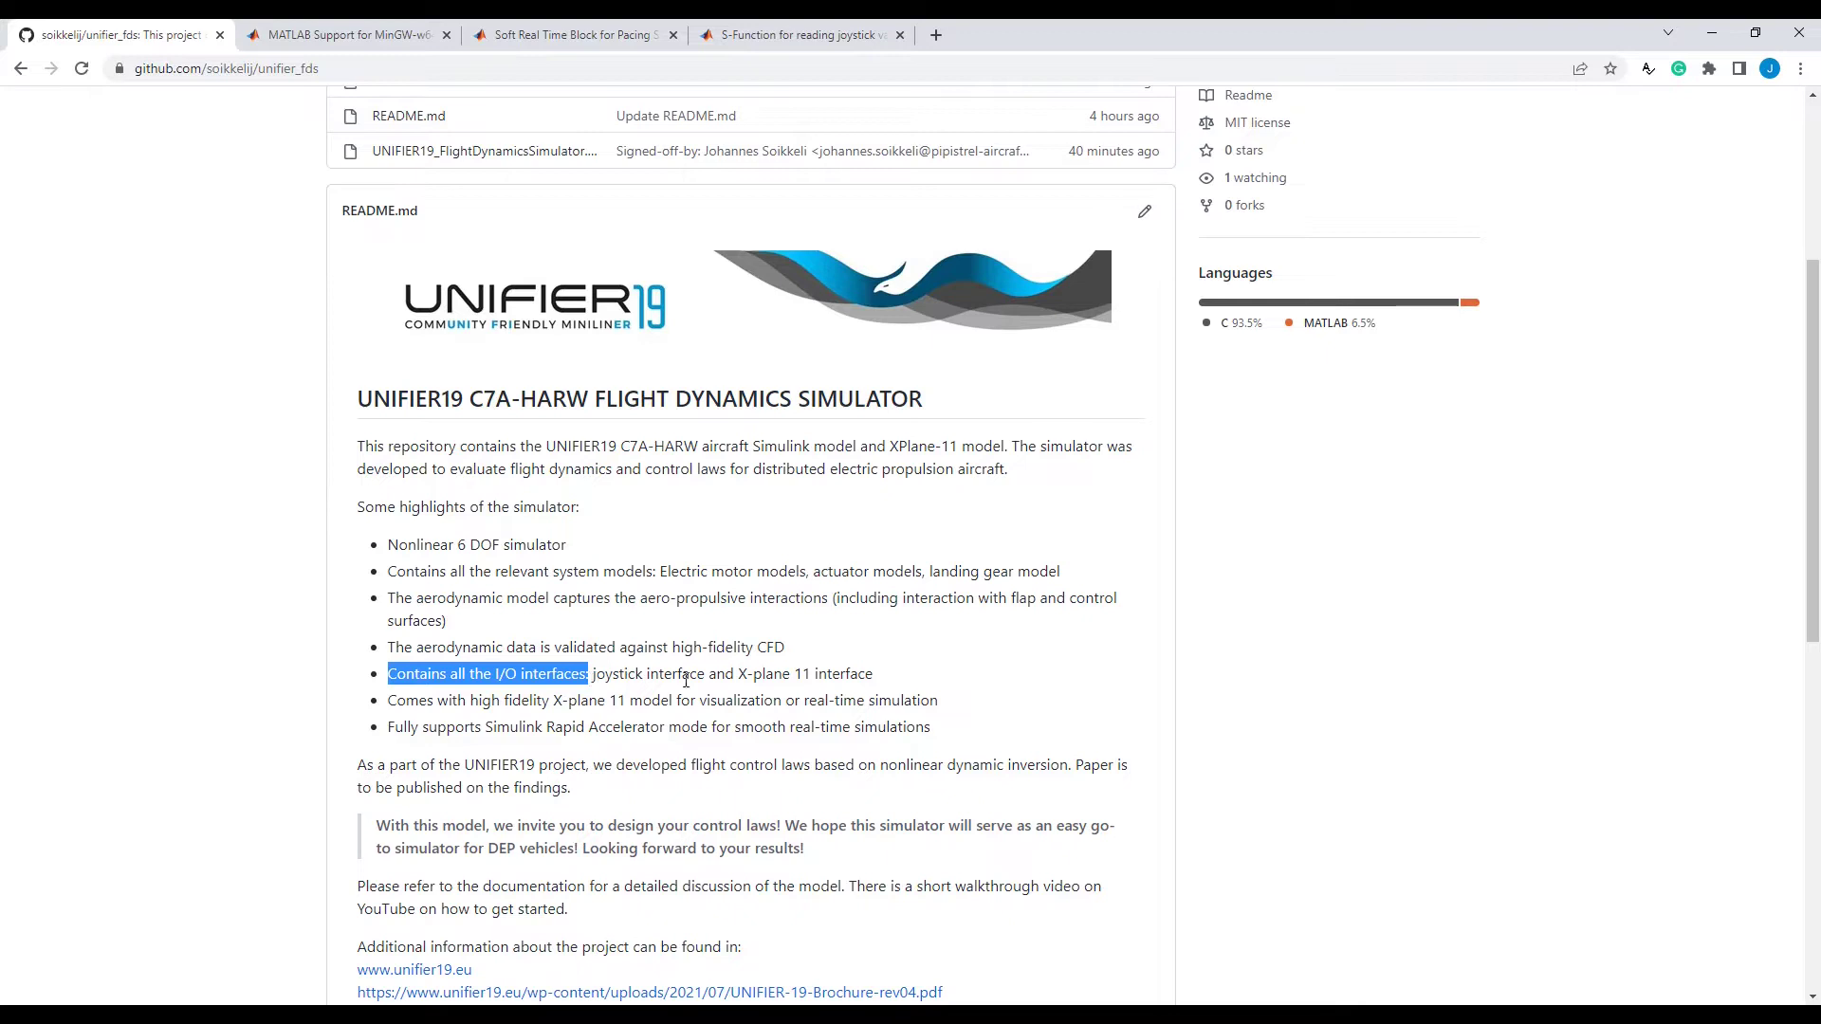
click(916, 680)
drag(904, 680, 594, 676)
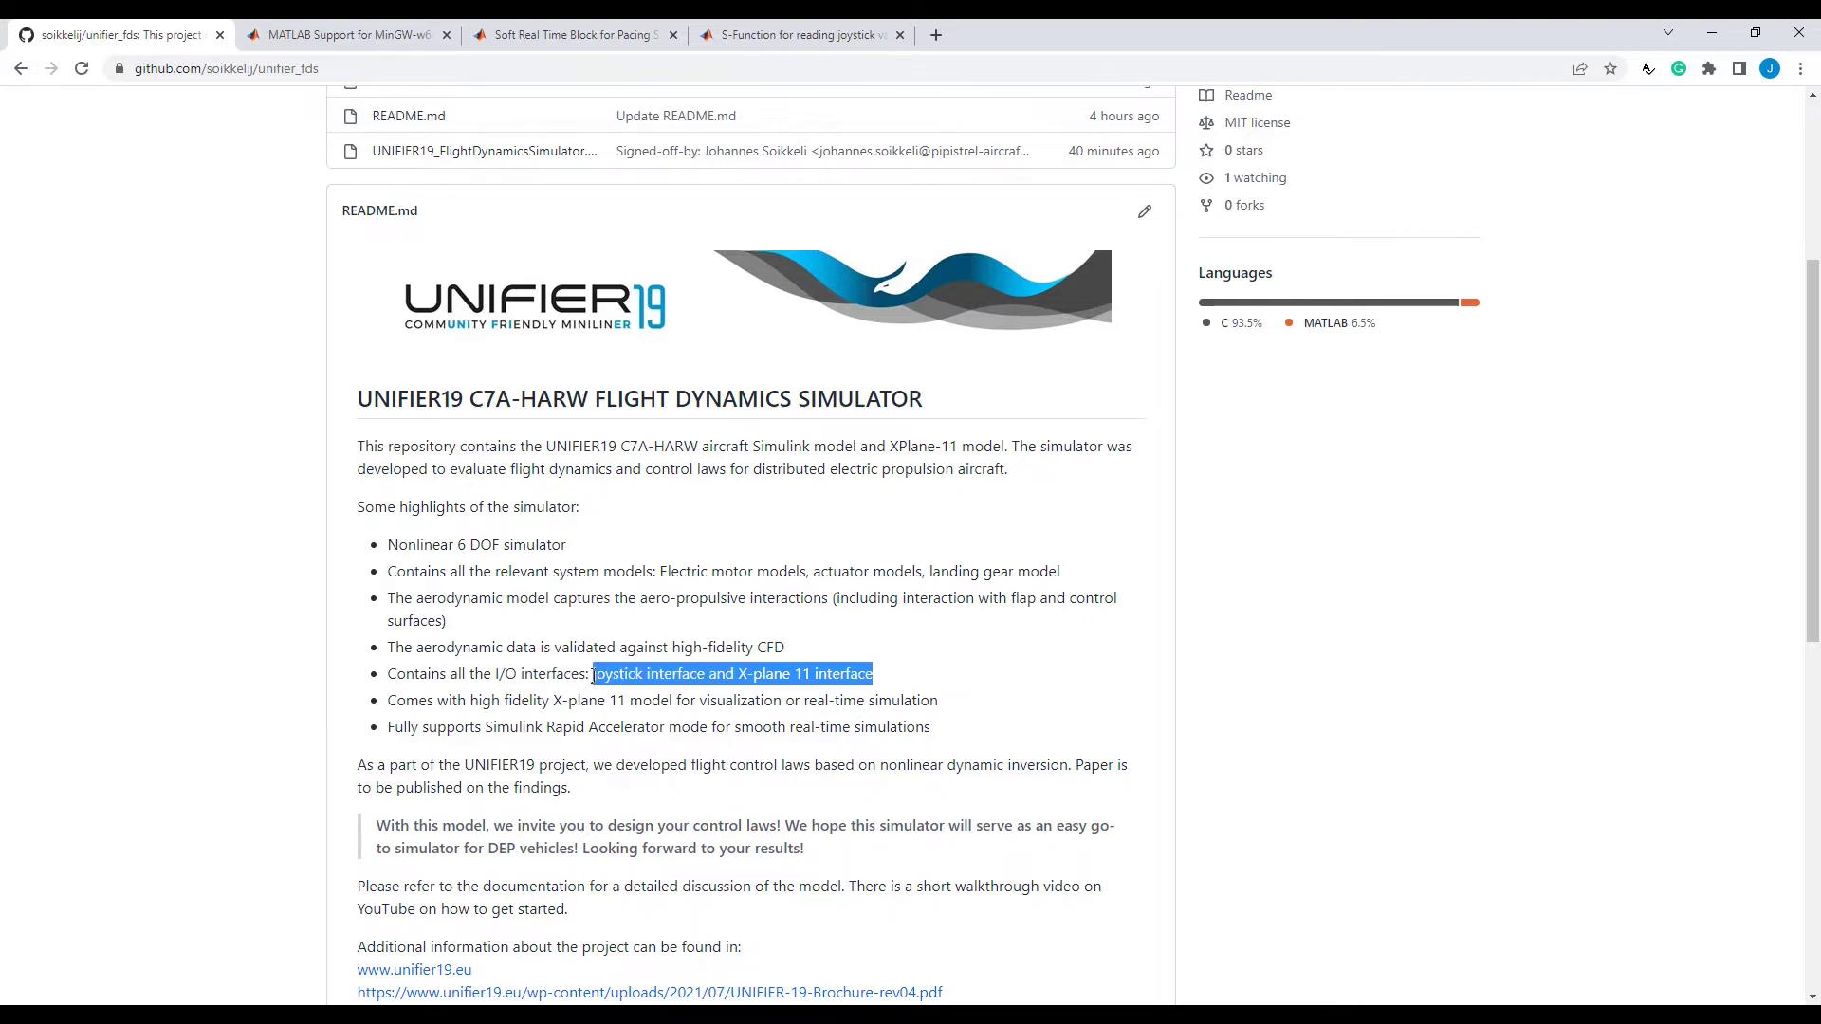
click(740, 674)
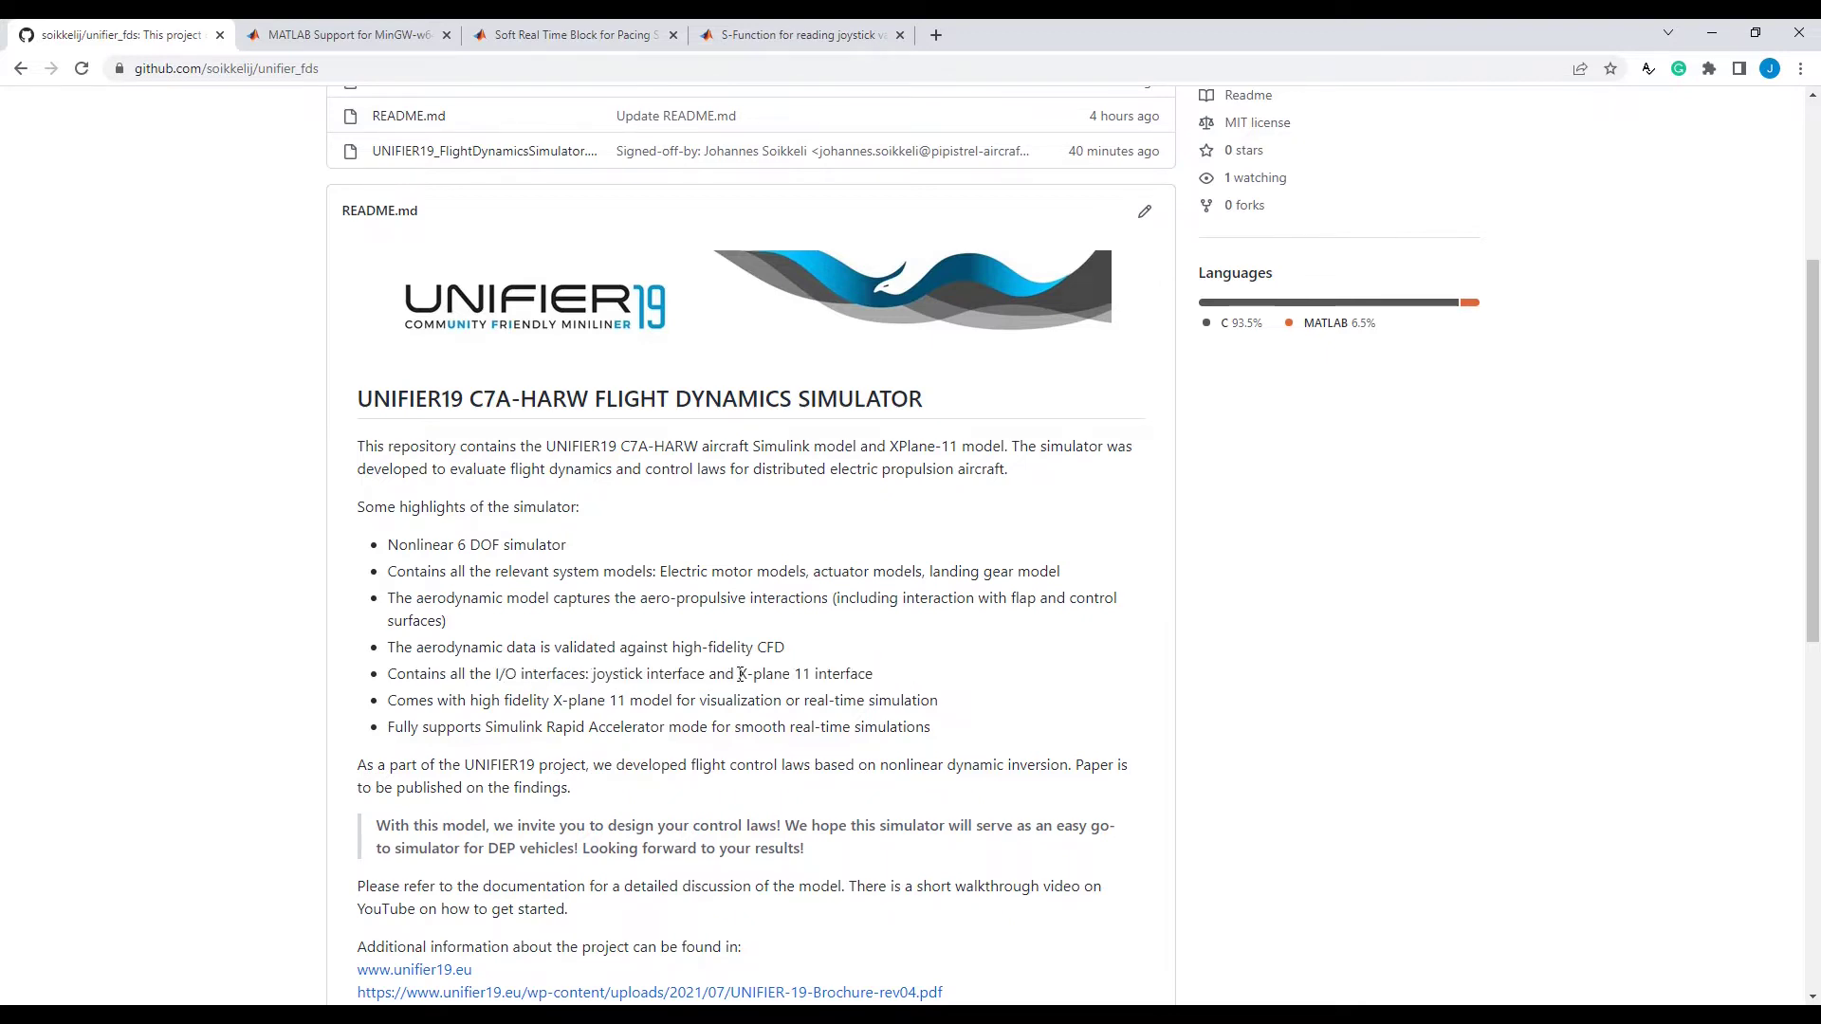
drag(738, 673, 811, 674)
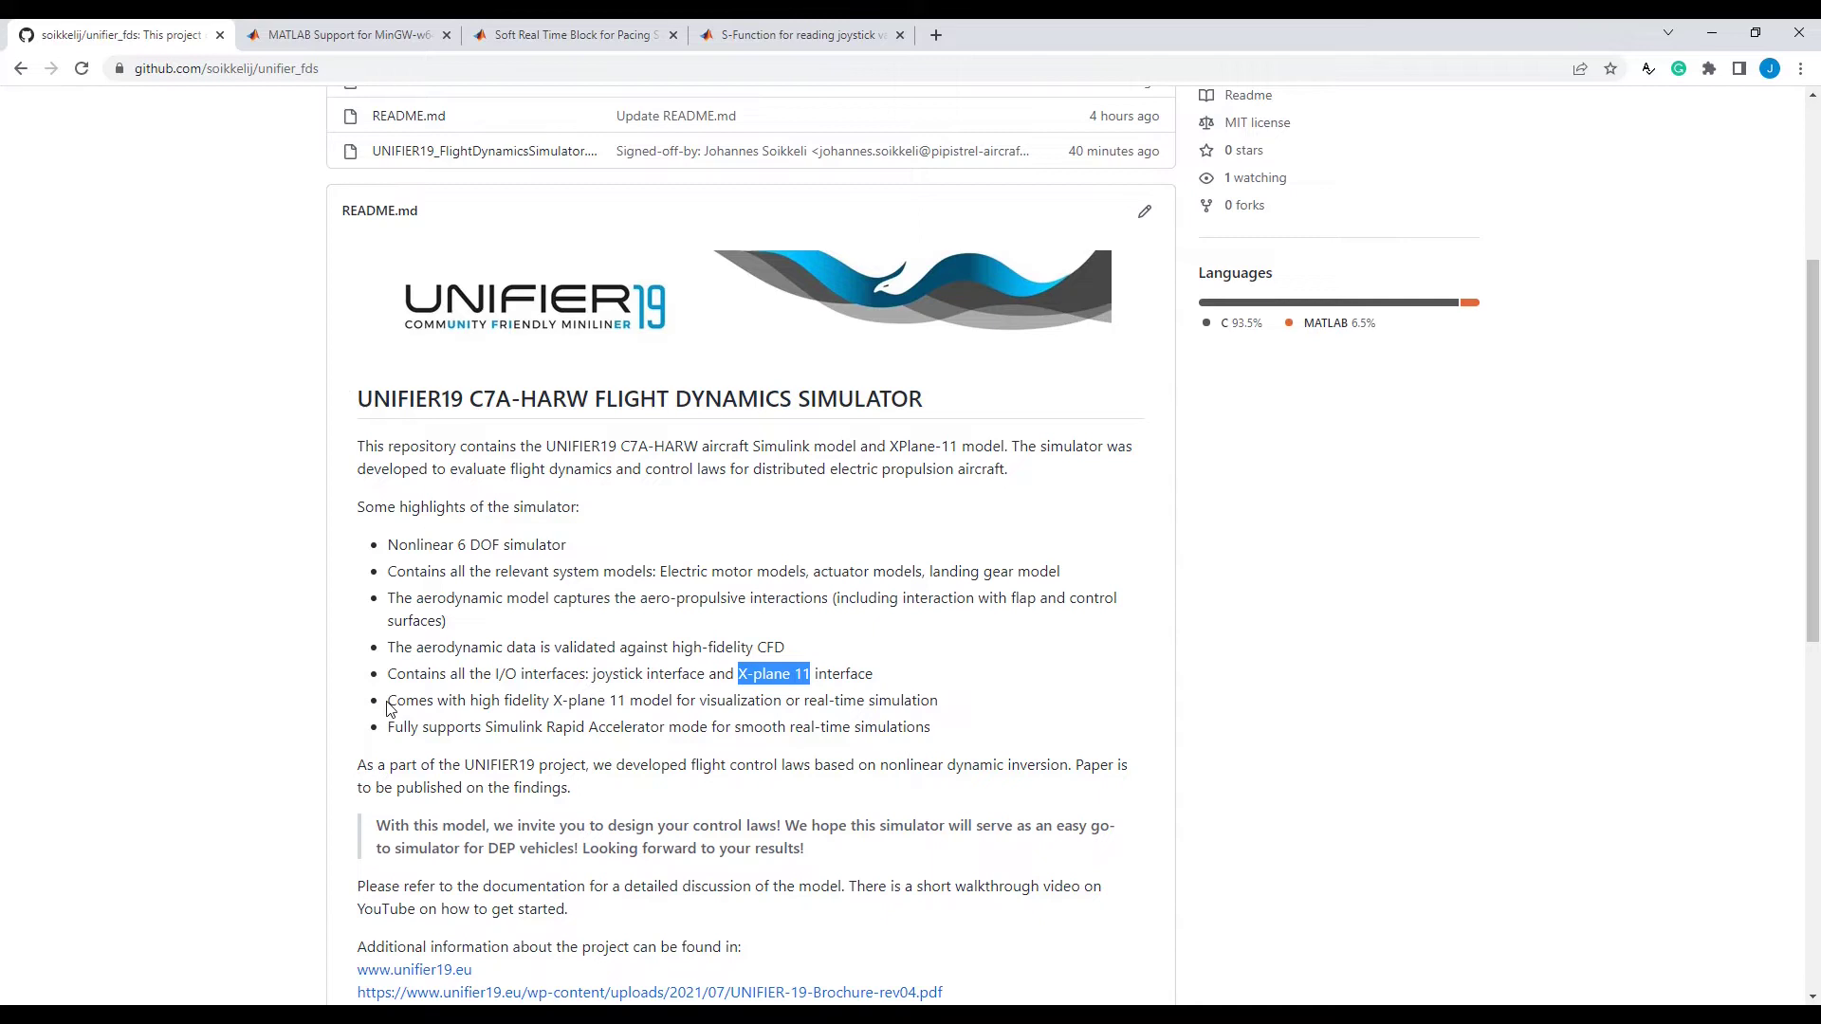
drag(390, 702, 626, 707)
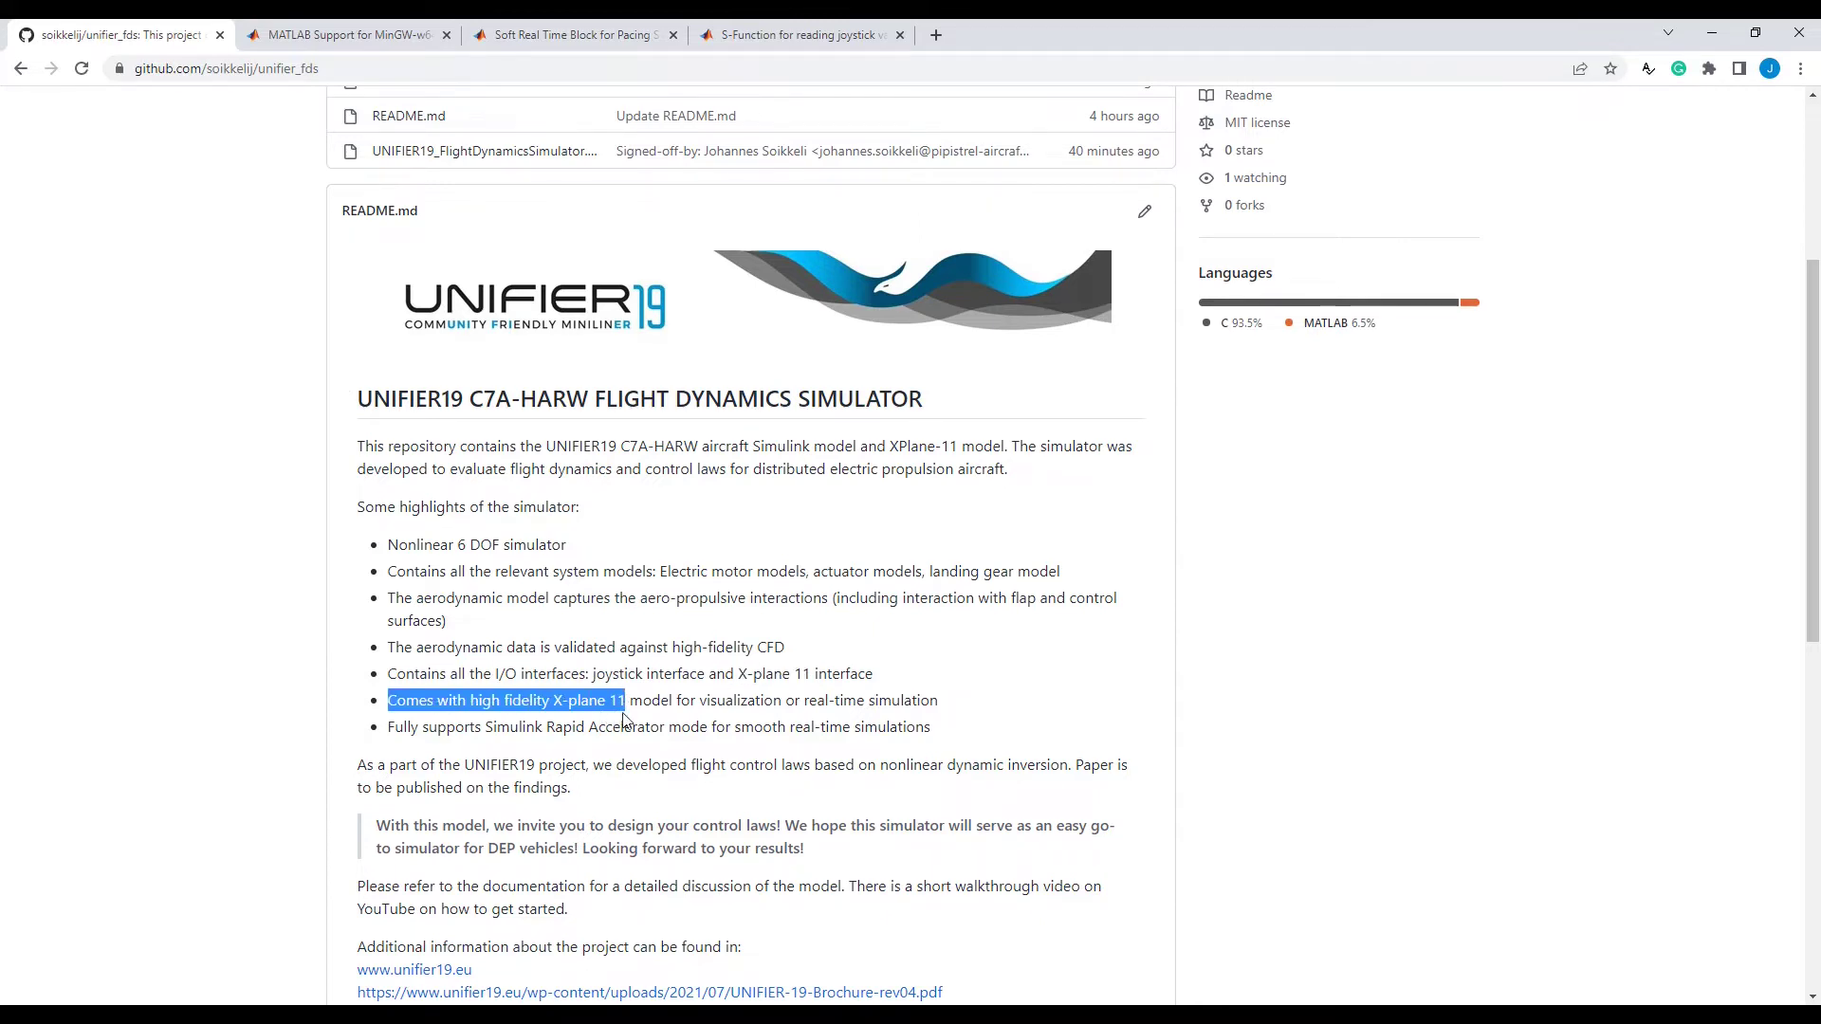
scroll(265, 708, down, 9)
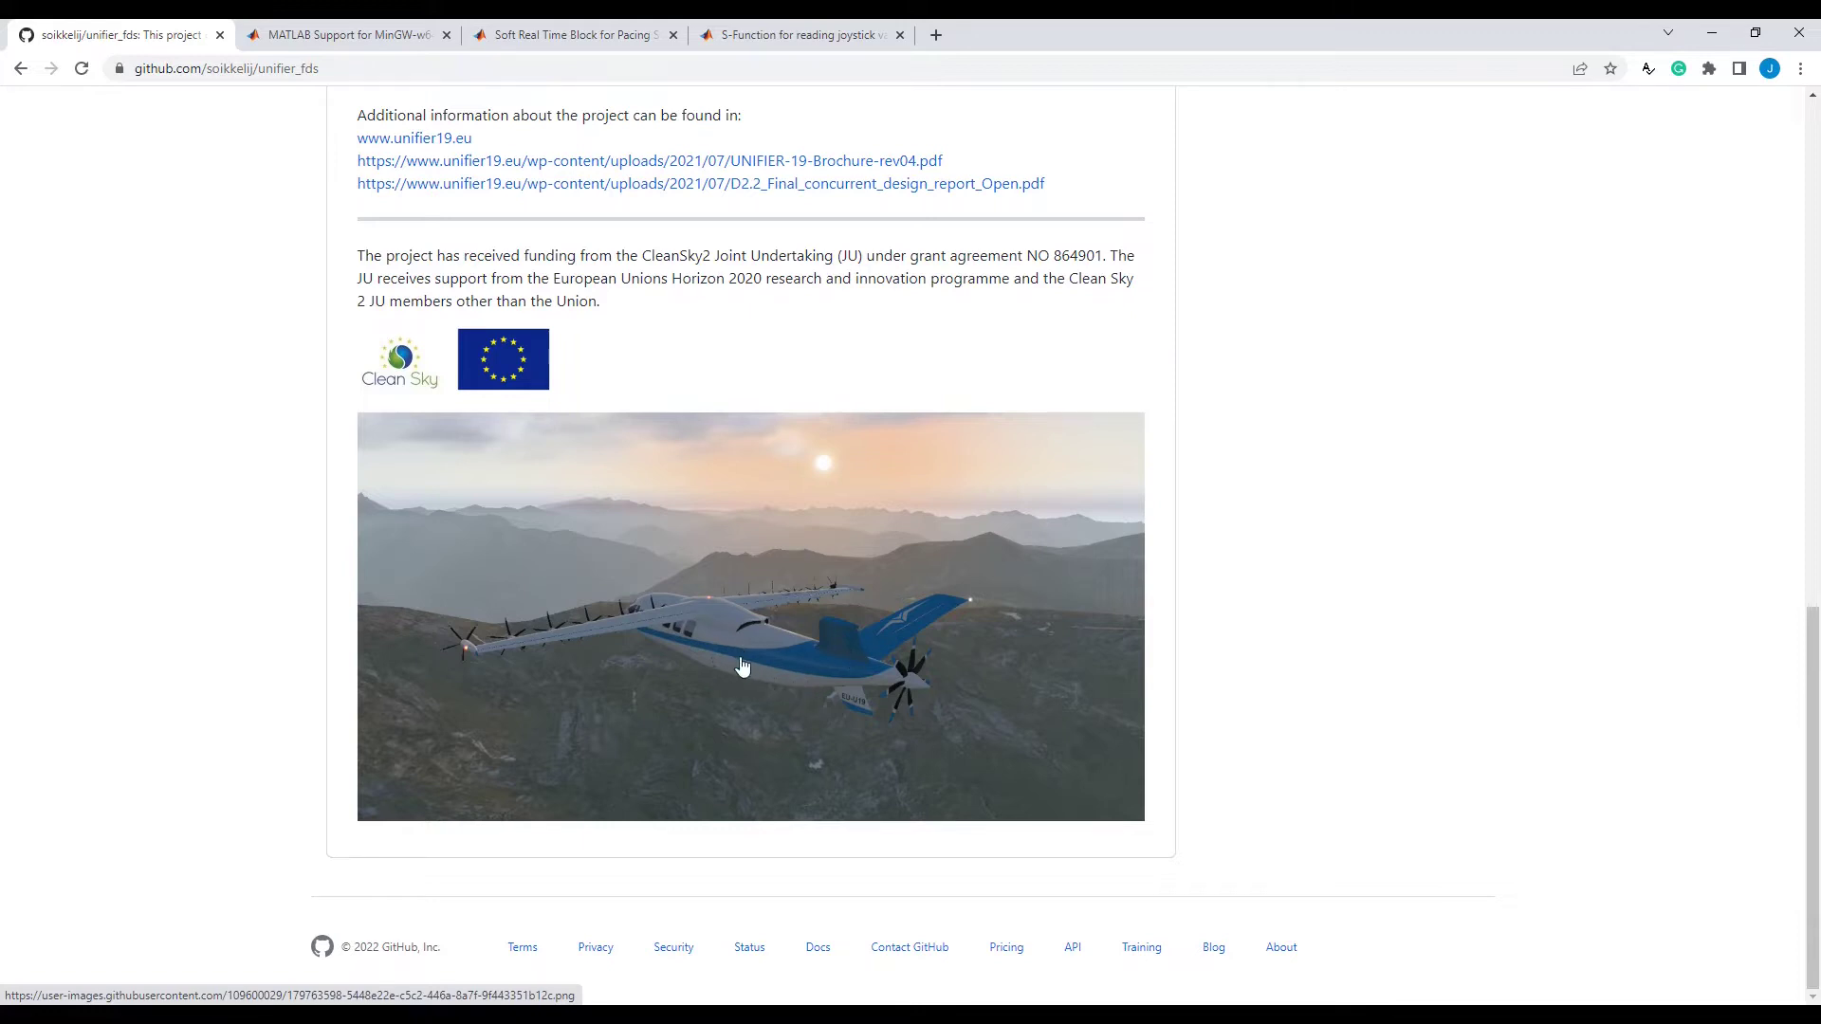
- Highlight the Simulink Rapid Accelerator support bullet in the README
scroll(749, 685, up, 6)
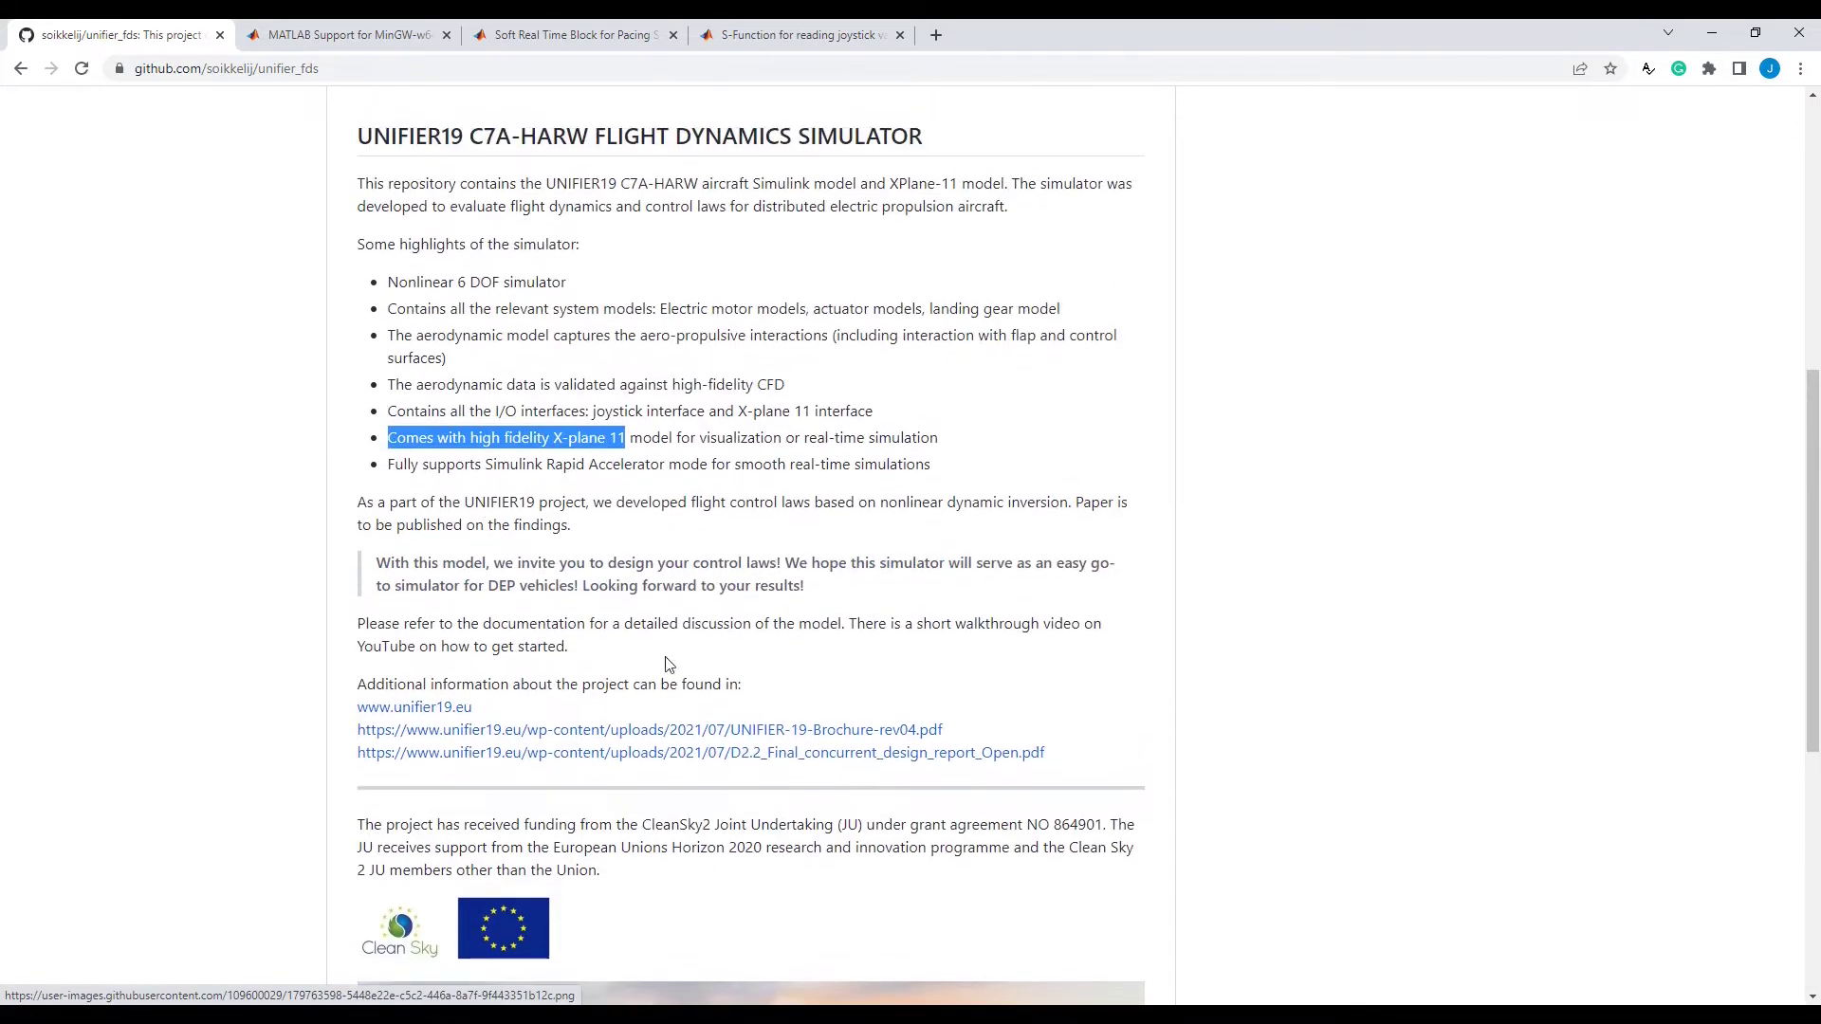
click(392, 467)
drag(391, 466, 667, 467)
click(681, 495)
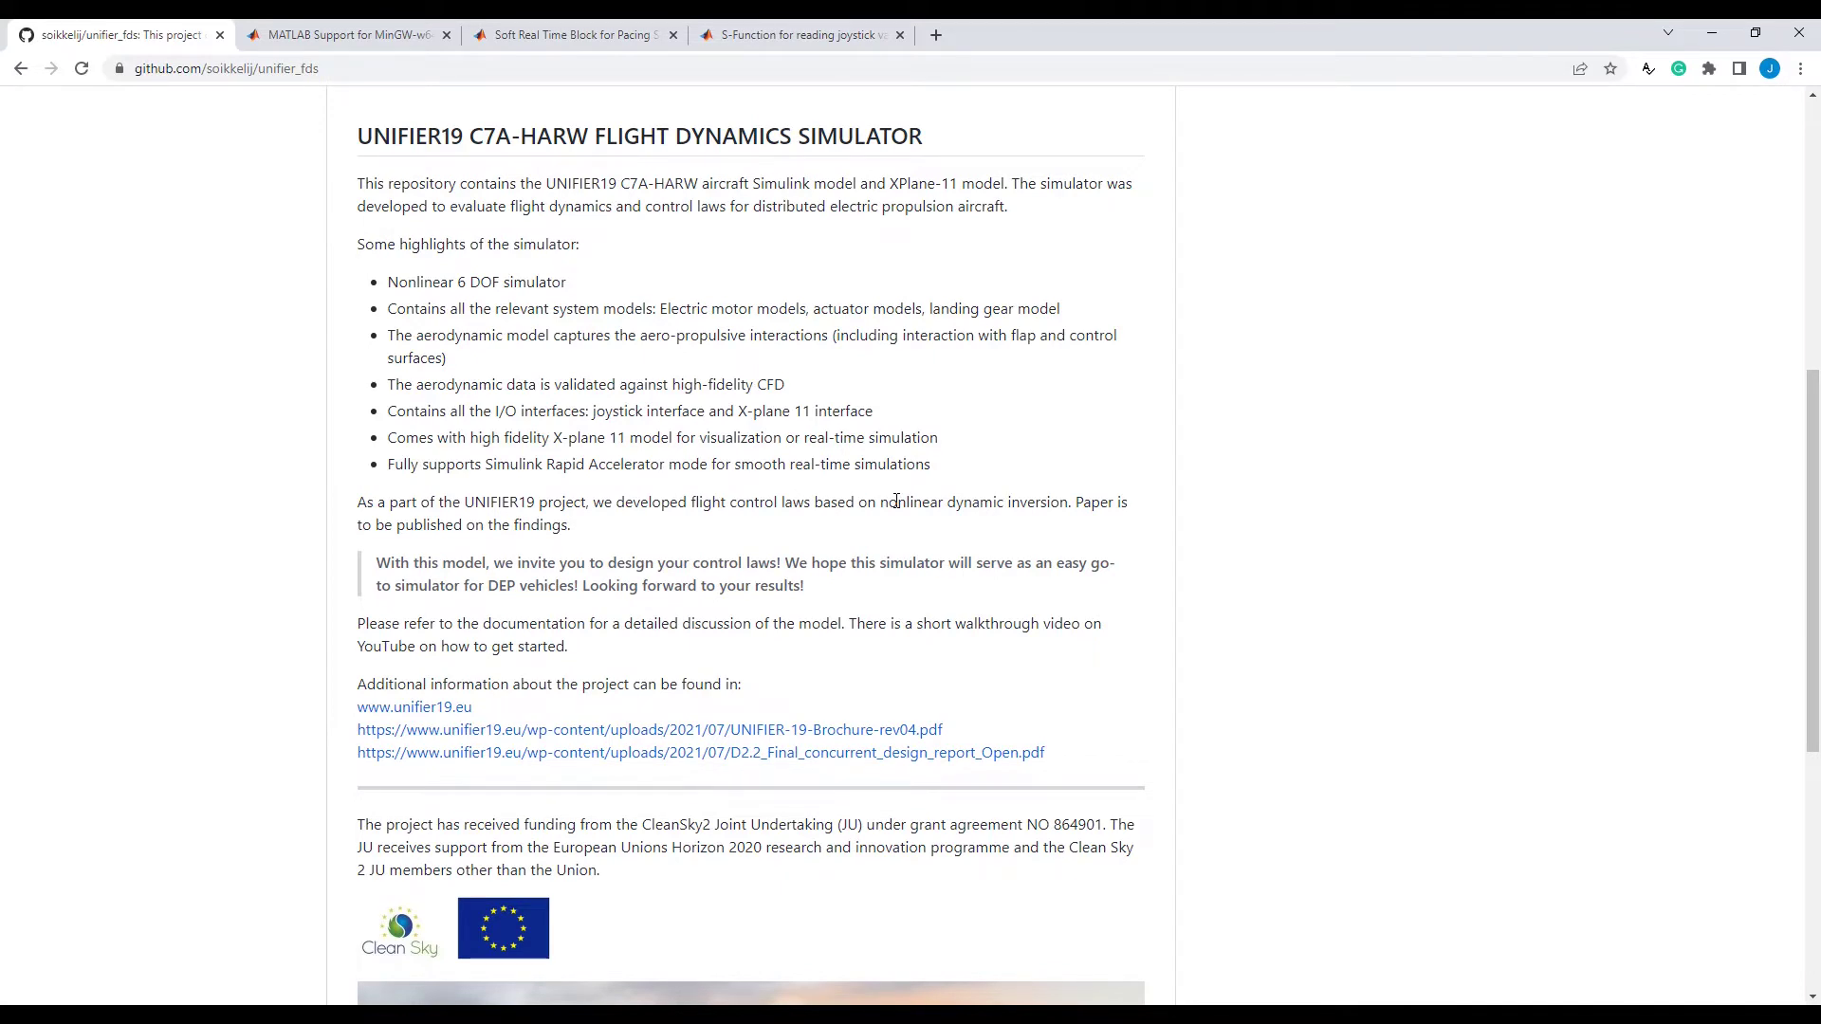
- Show the repository's Code clone and Download ZIP options, dismiss them, and minimise Chrome
scroll(897, 501, up, 7)
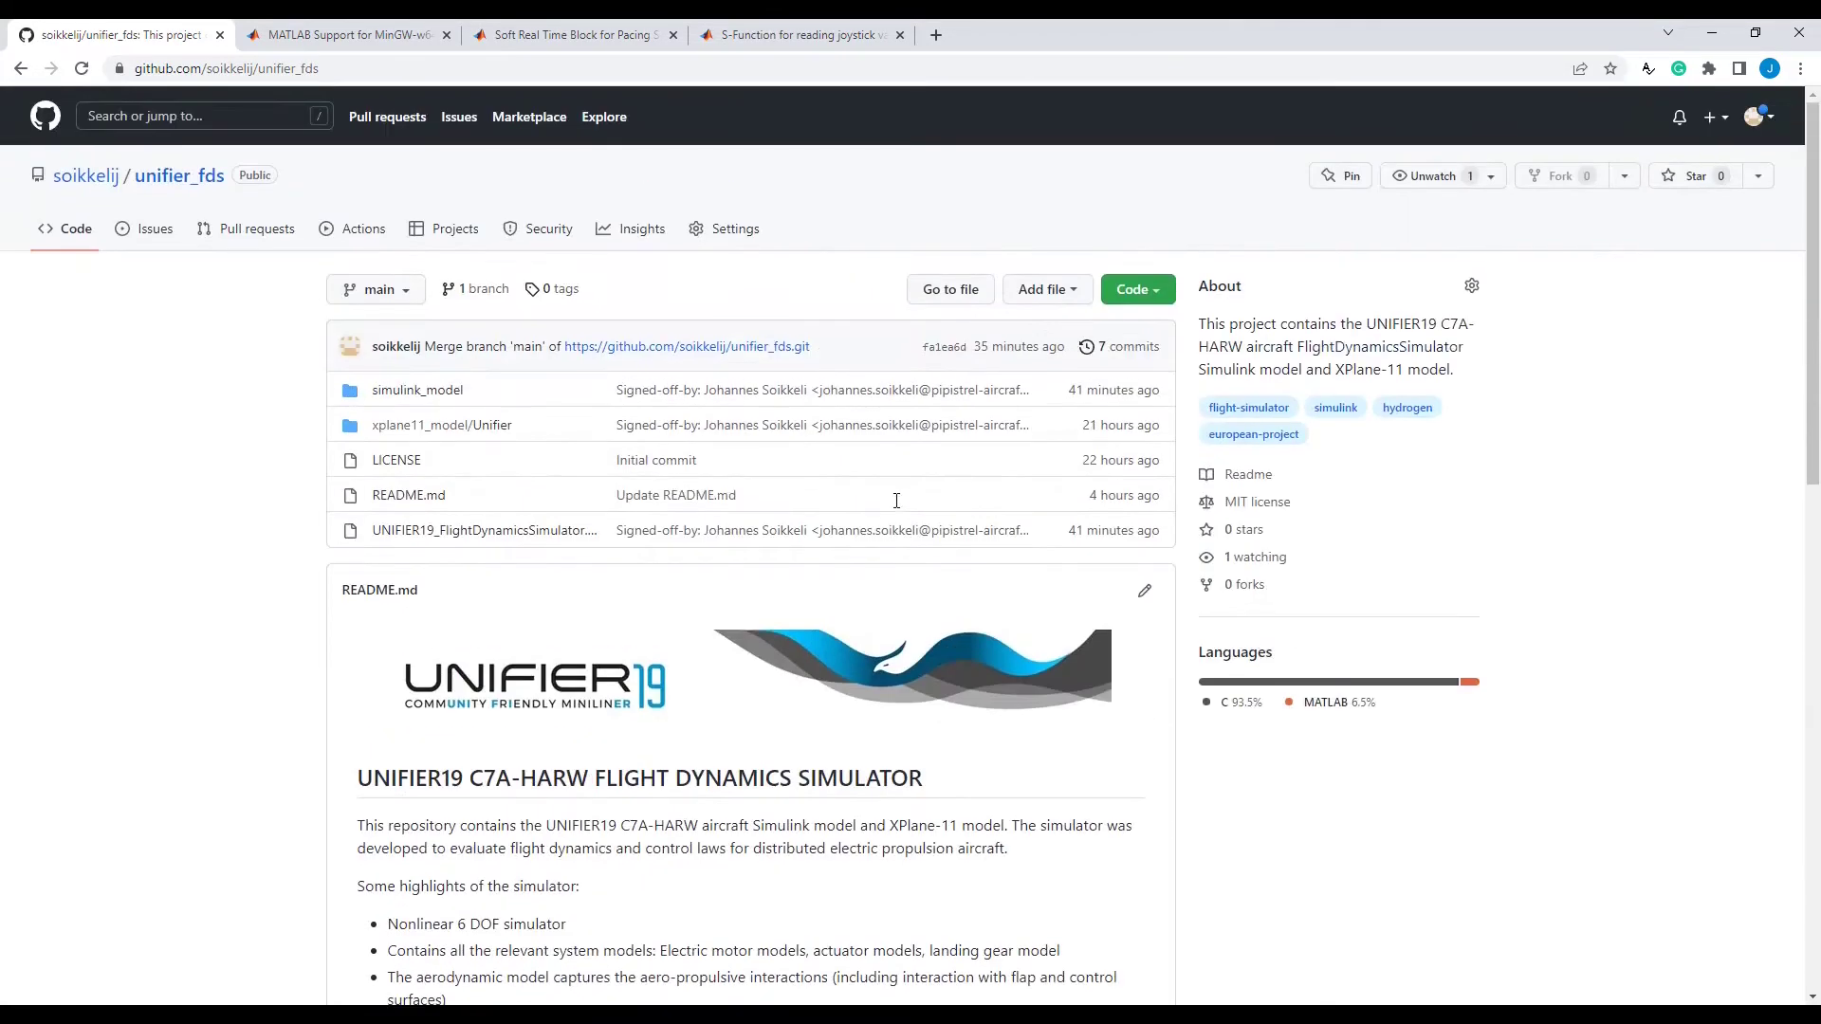
click(1119, 297)
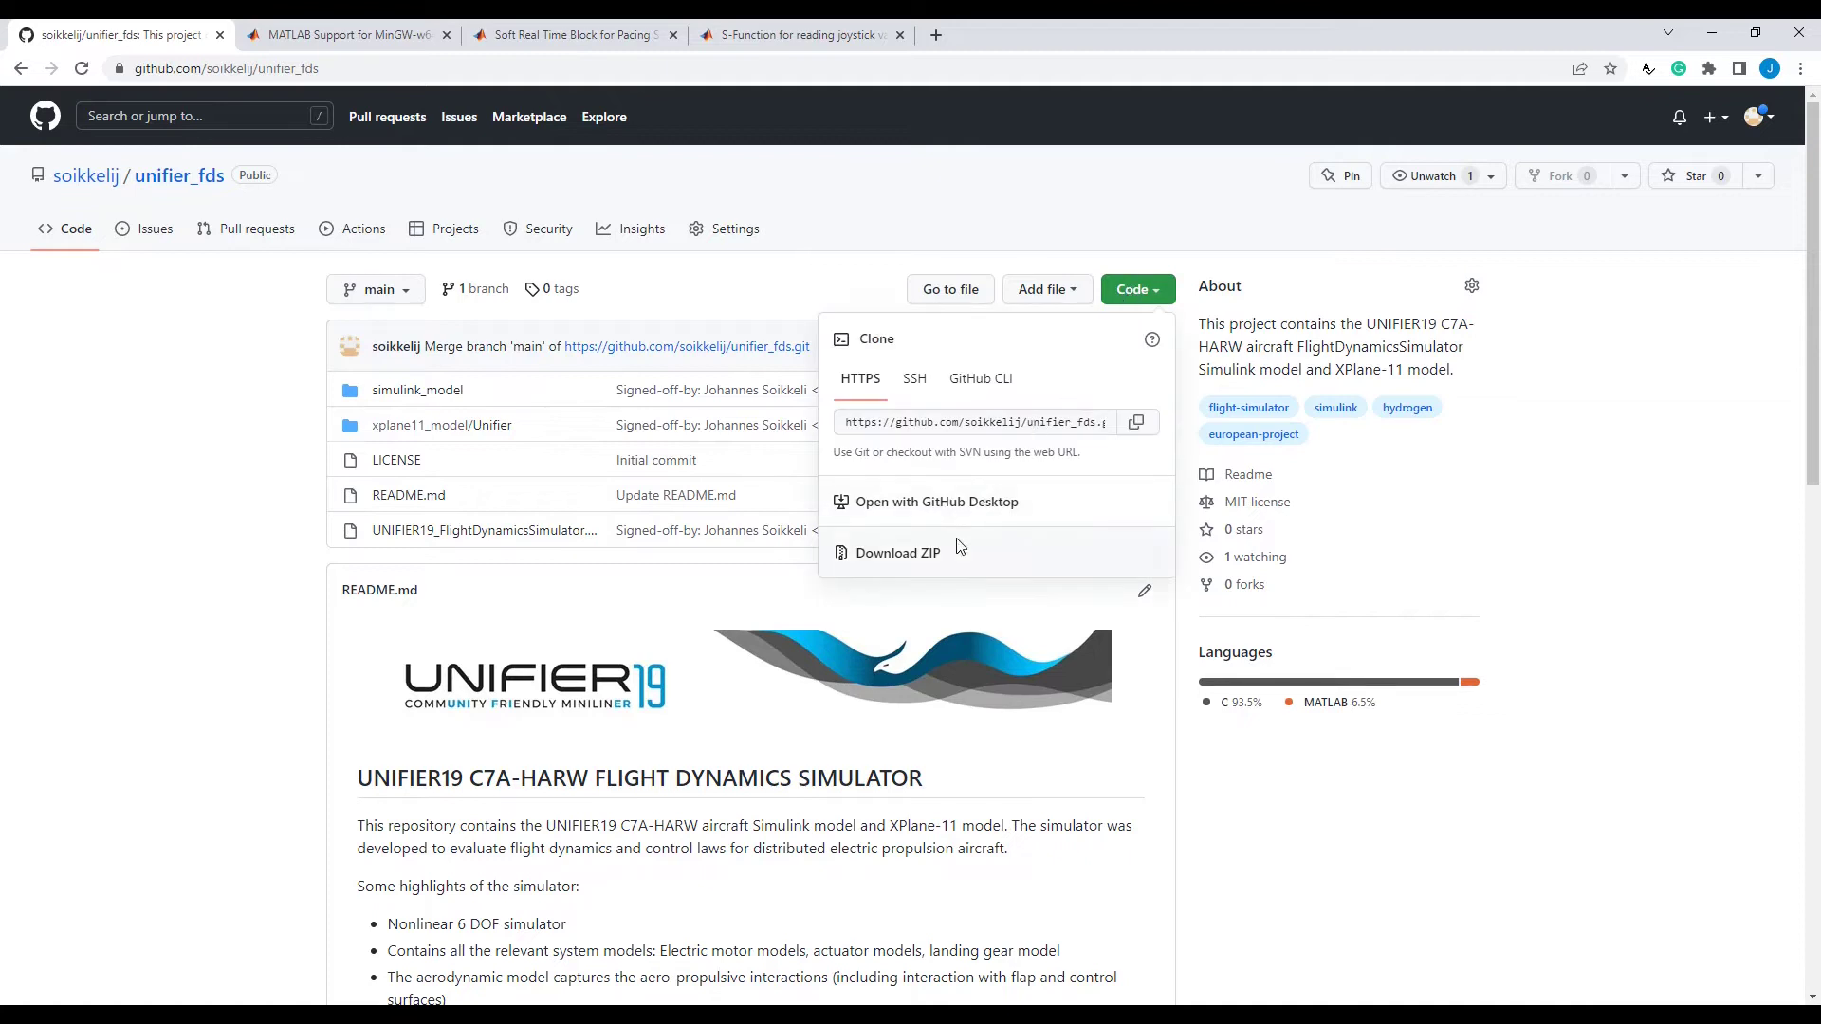
click(281, 604)
click(1704, 33)
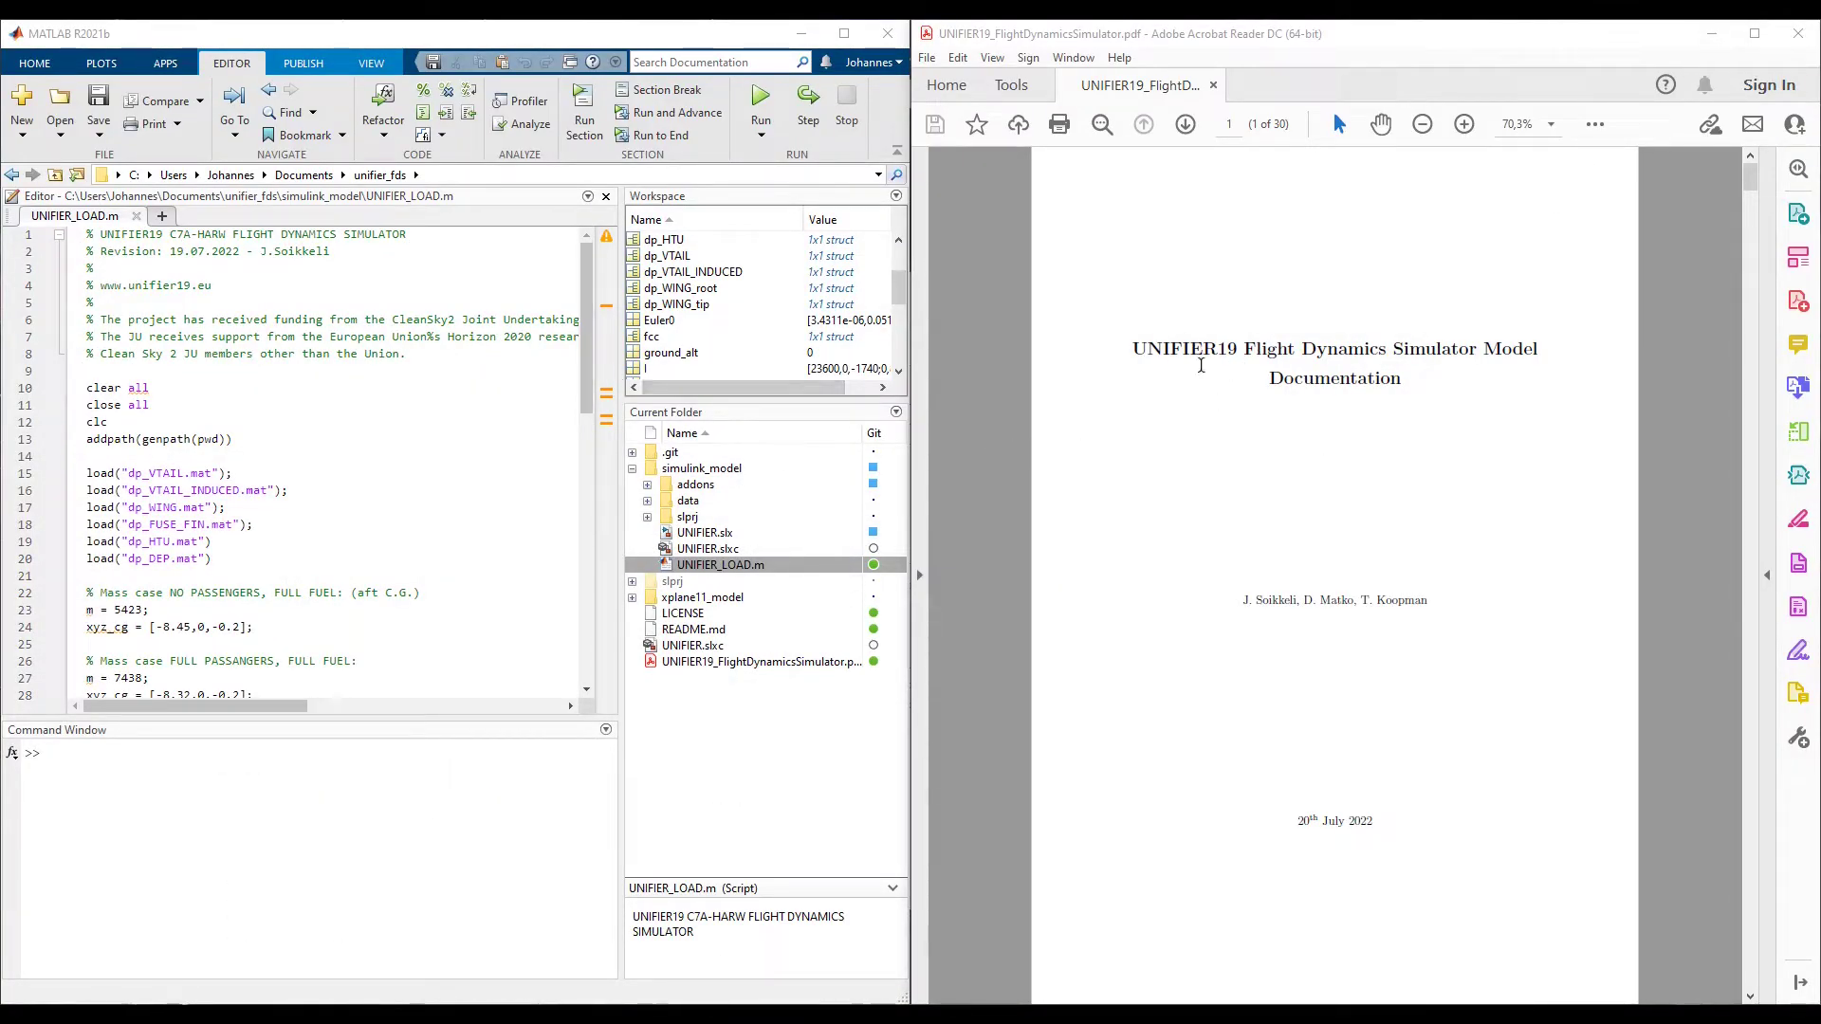
- Scroll the simulator manual to page 17, section 4 Vehicle Model Implementation
click(1753, 177)
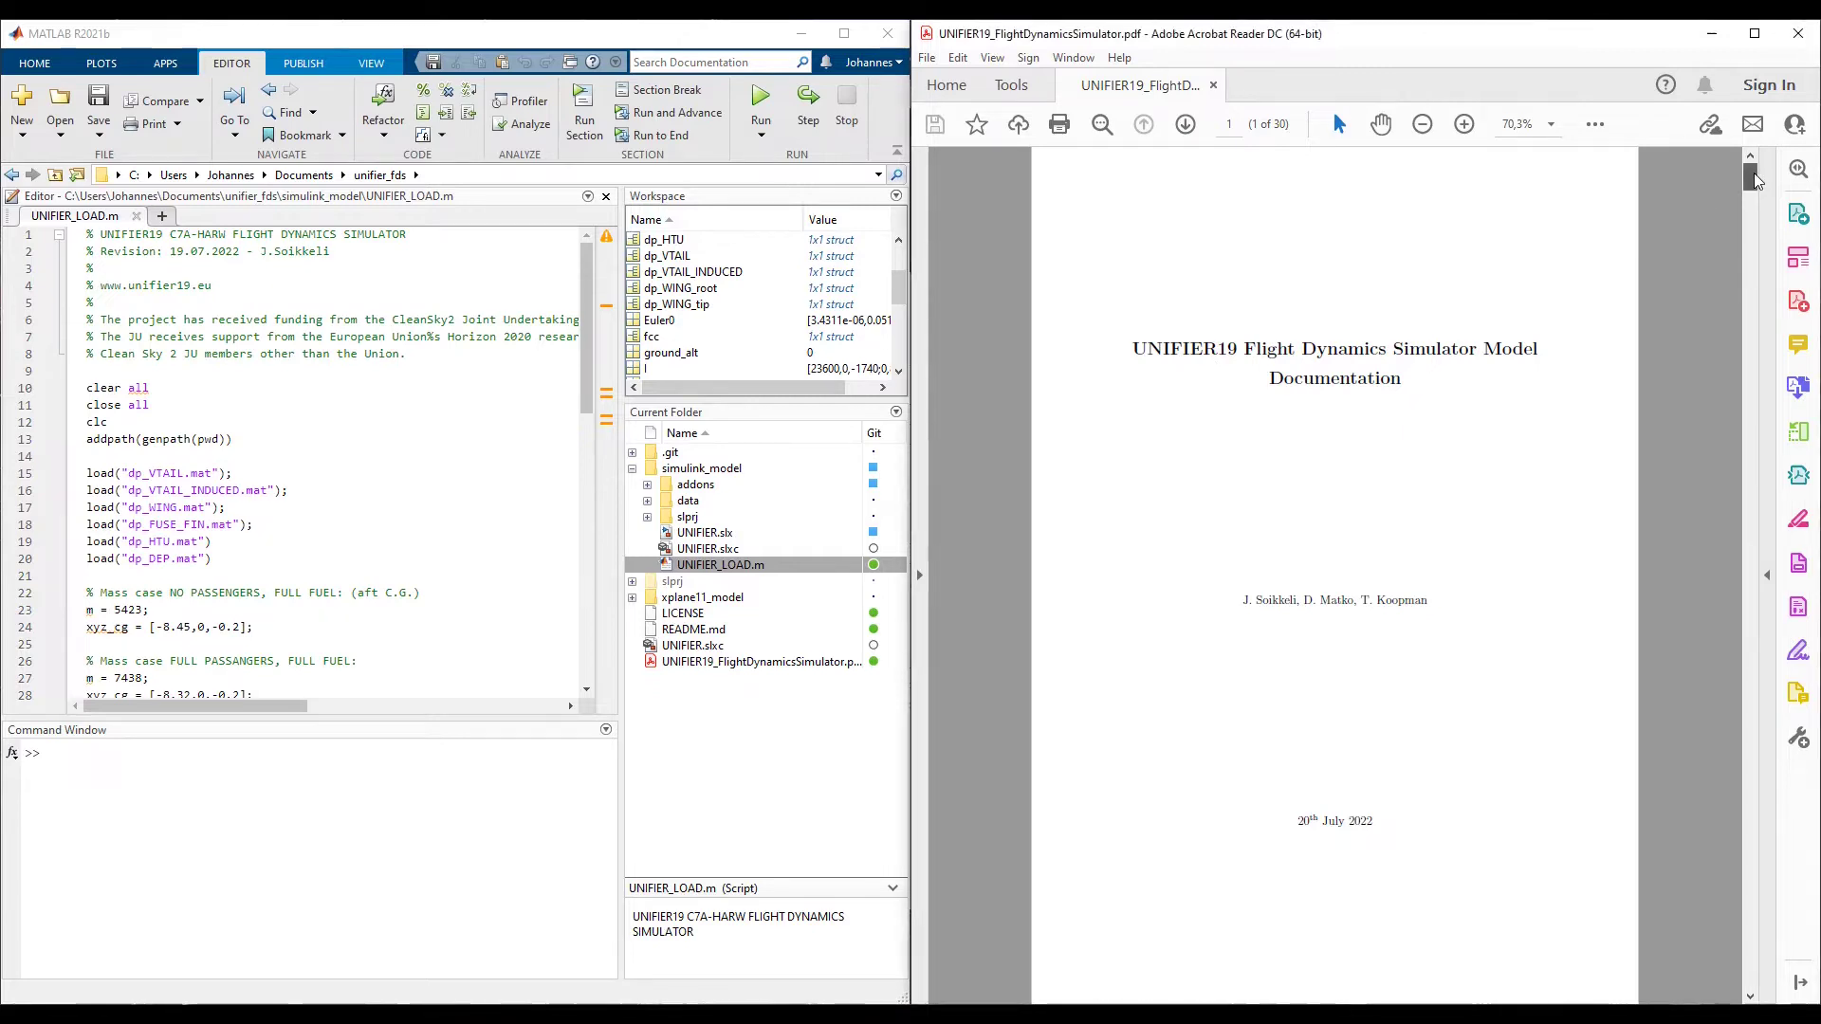
drag(1754, 176, 1771, 816)
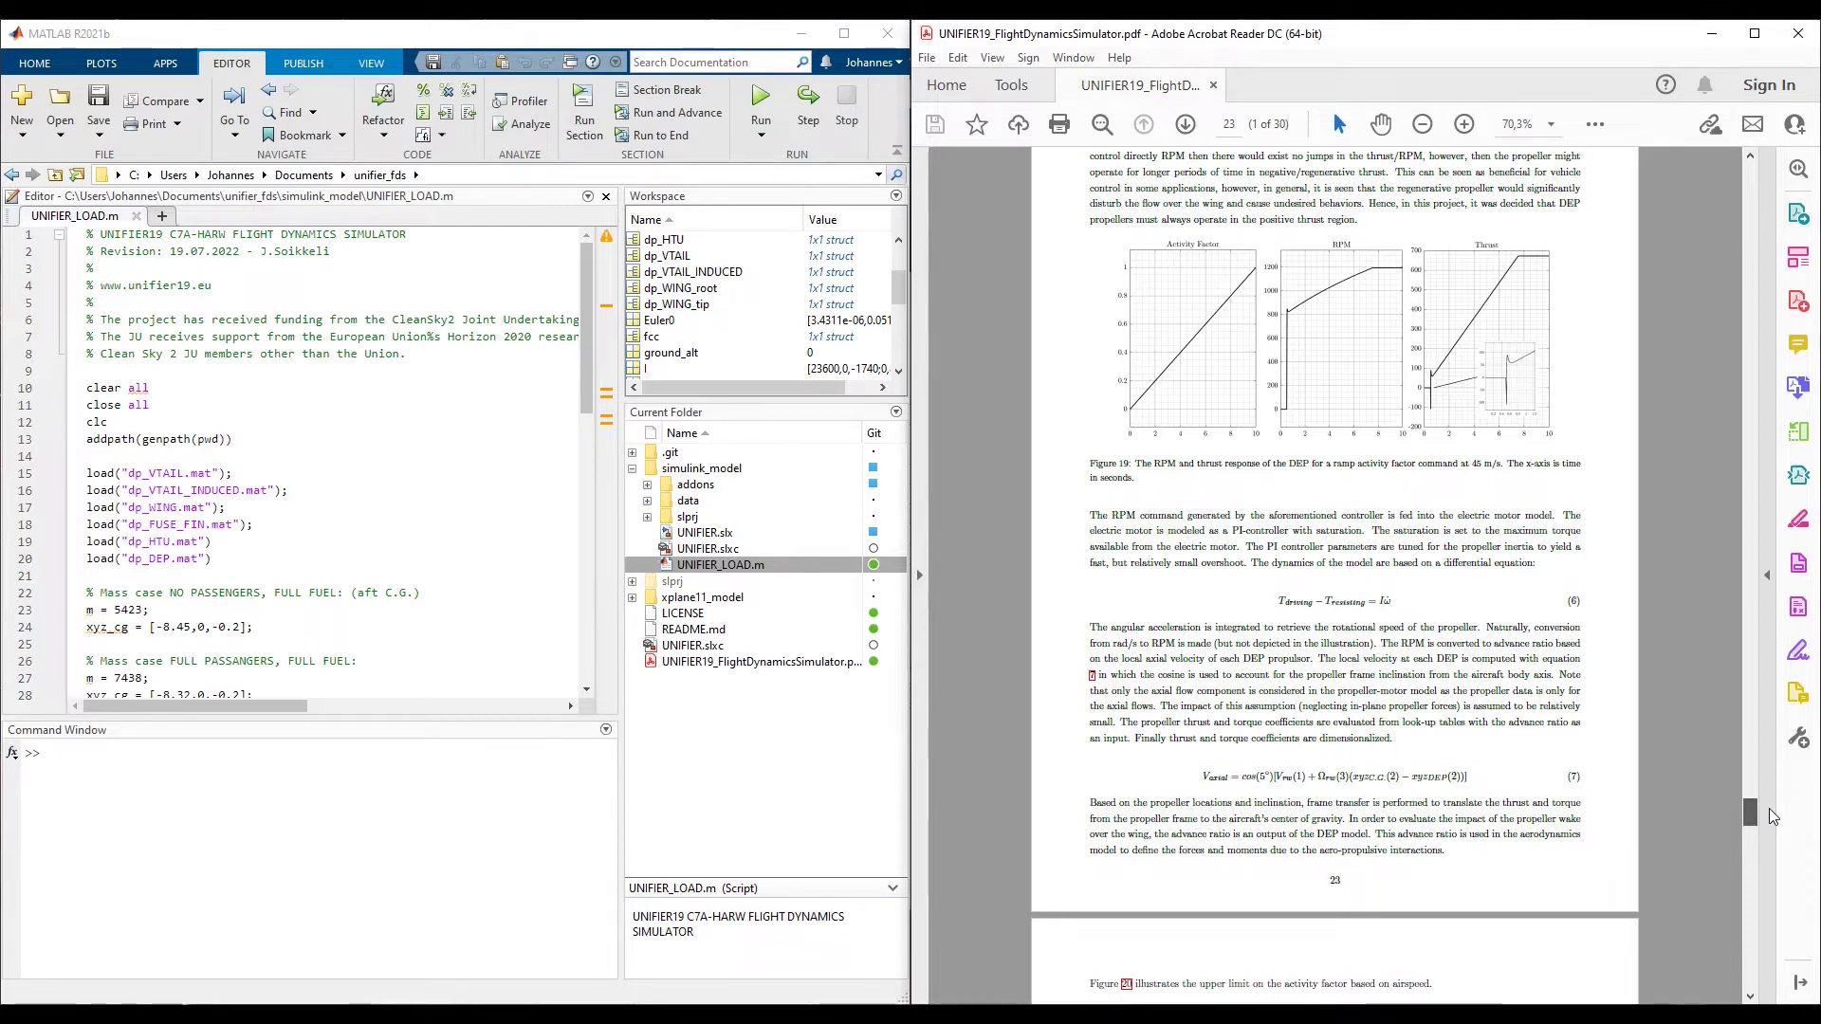
drag(1772, 816, 1773, 921)
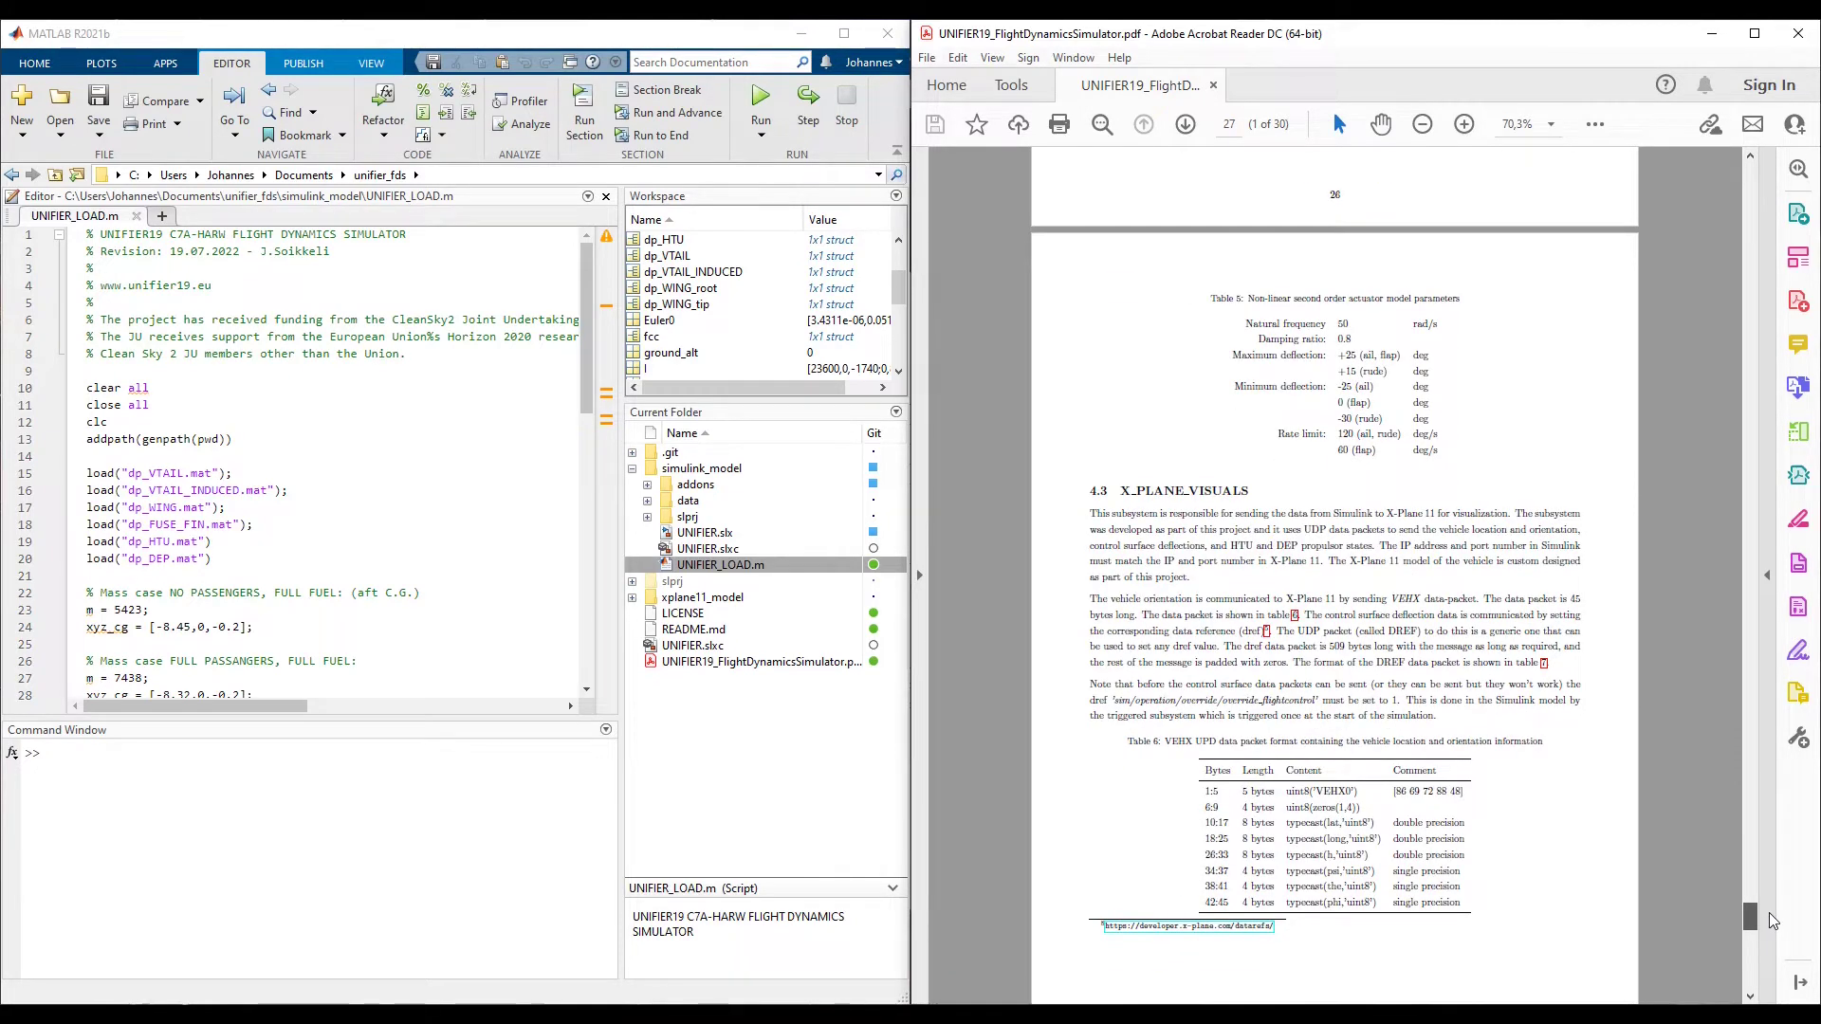
drag(1772, 920, 1772, 912)
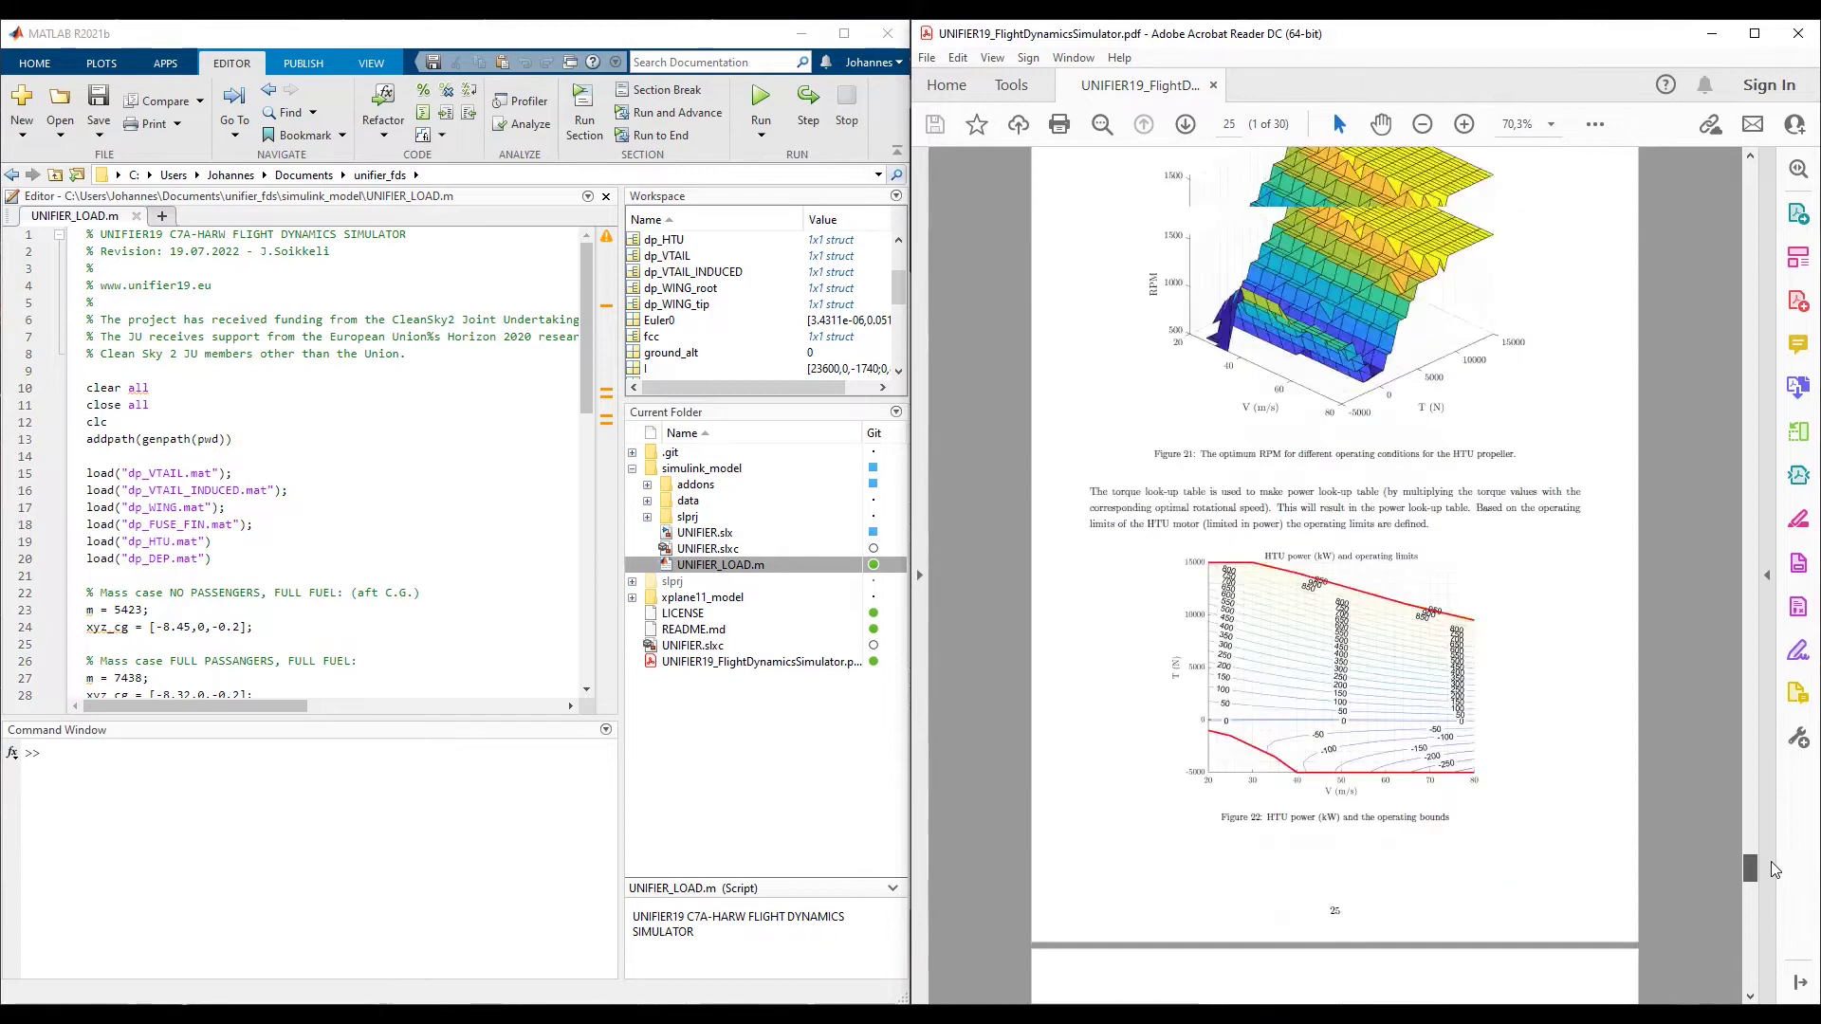
drag(1774, 869, 1787, 648)
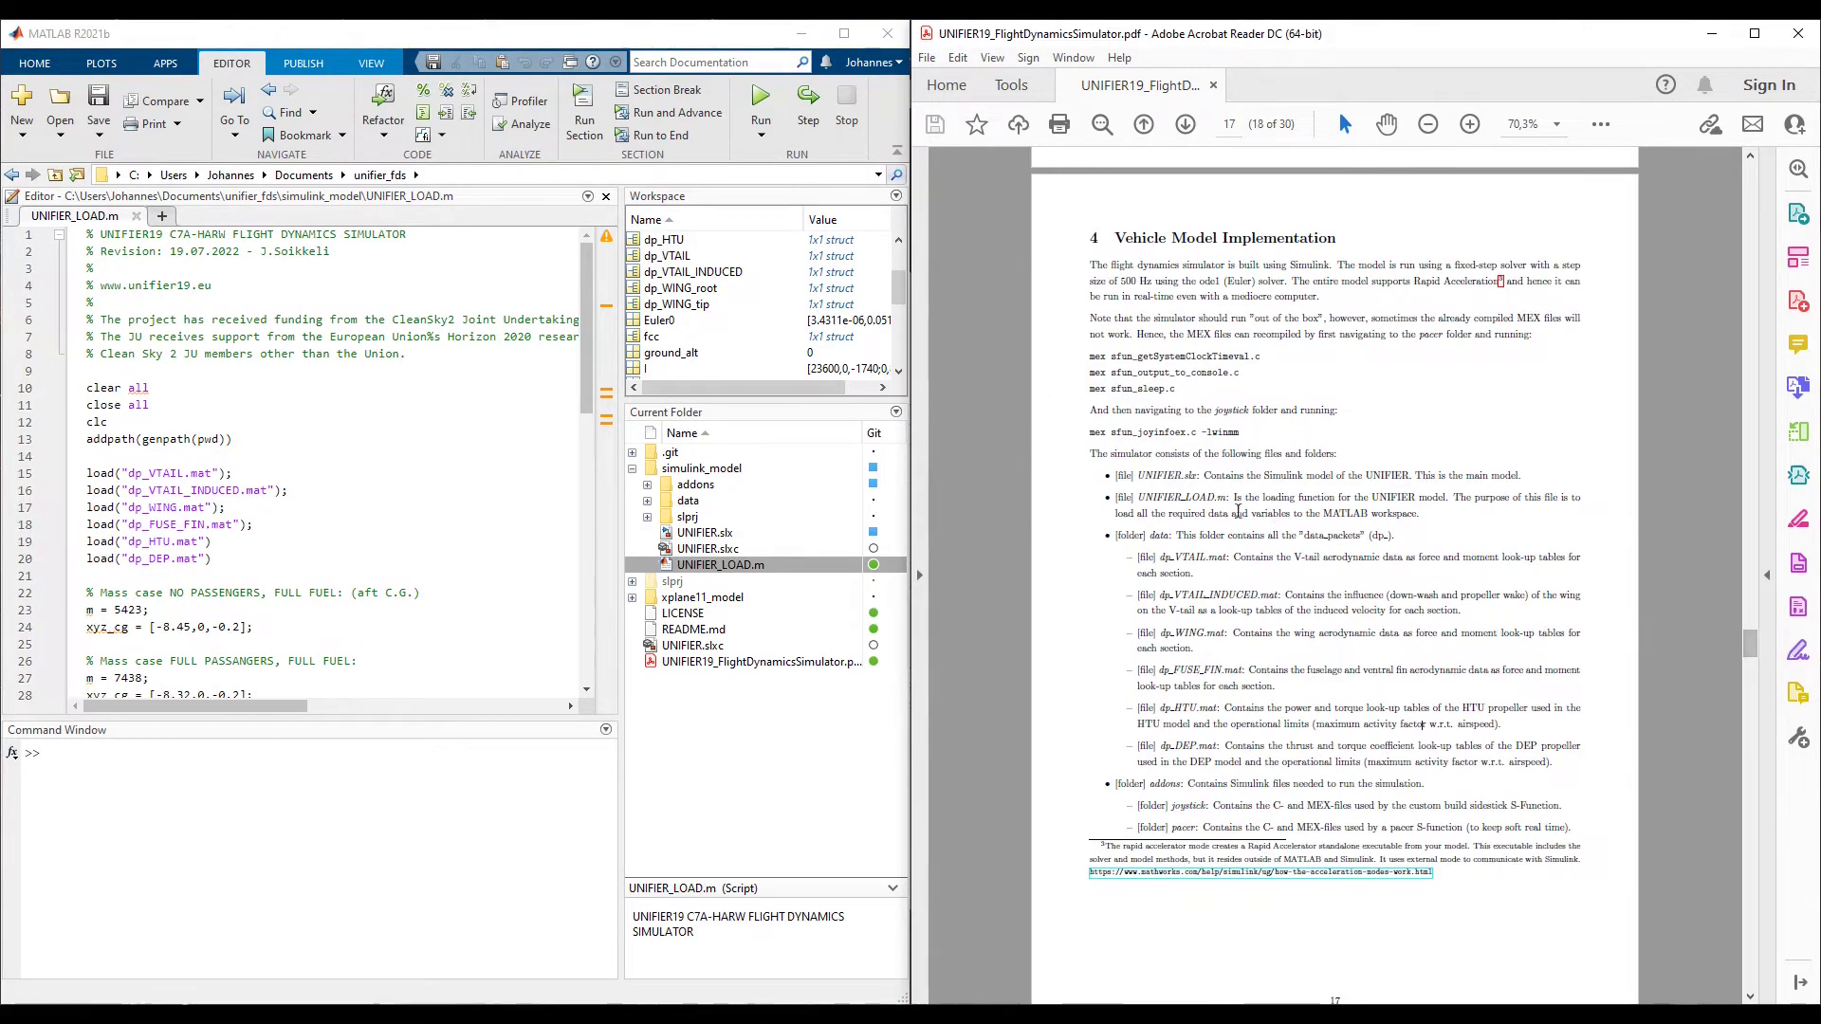
- Expand simulink_model and addons in Current Folder, preview pacer's files, then select pacer
click(632, 469)
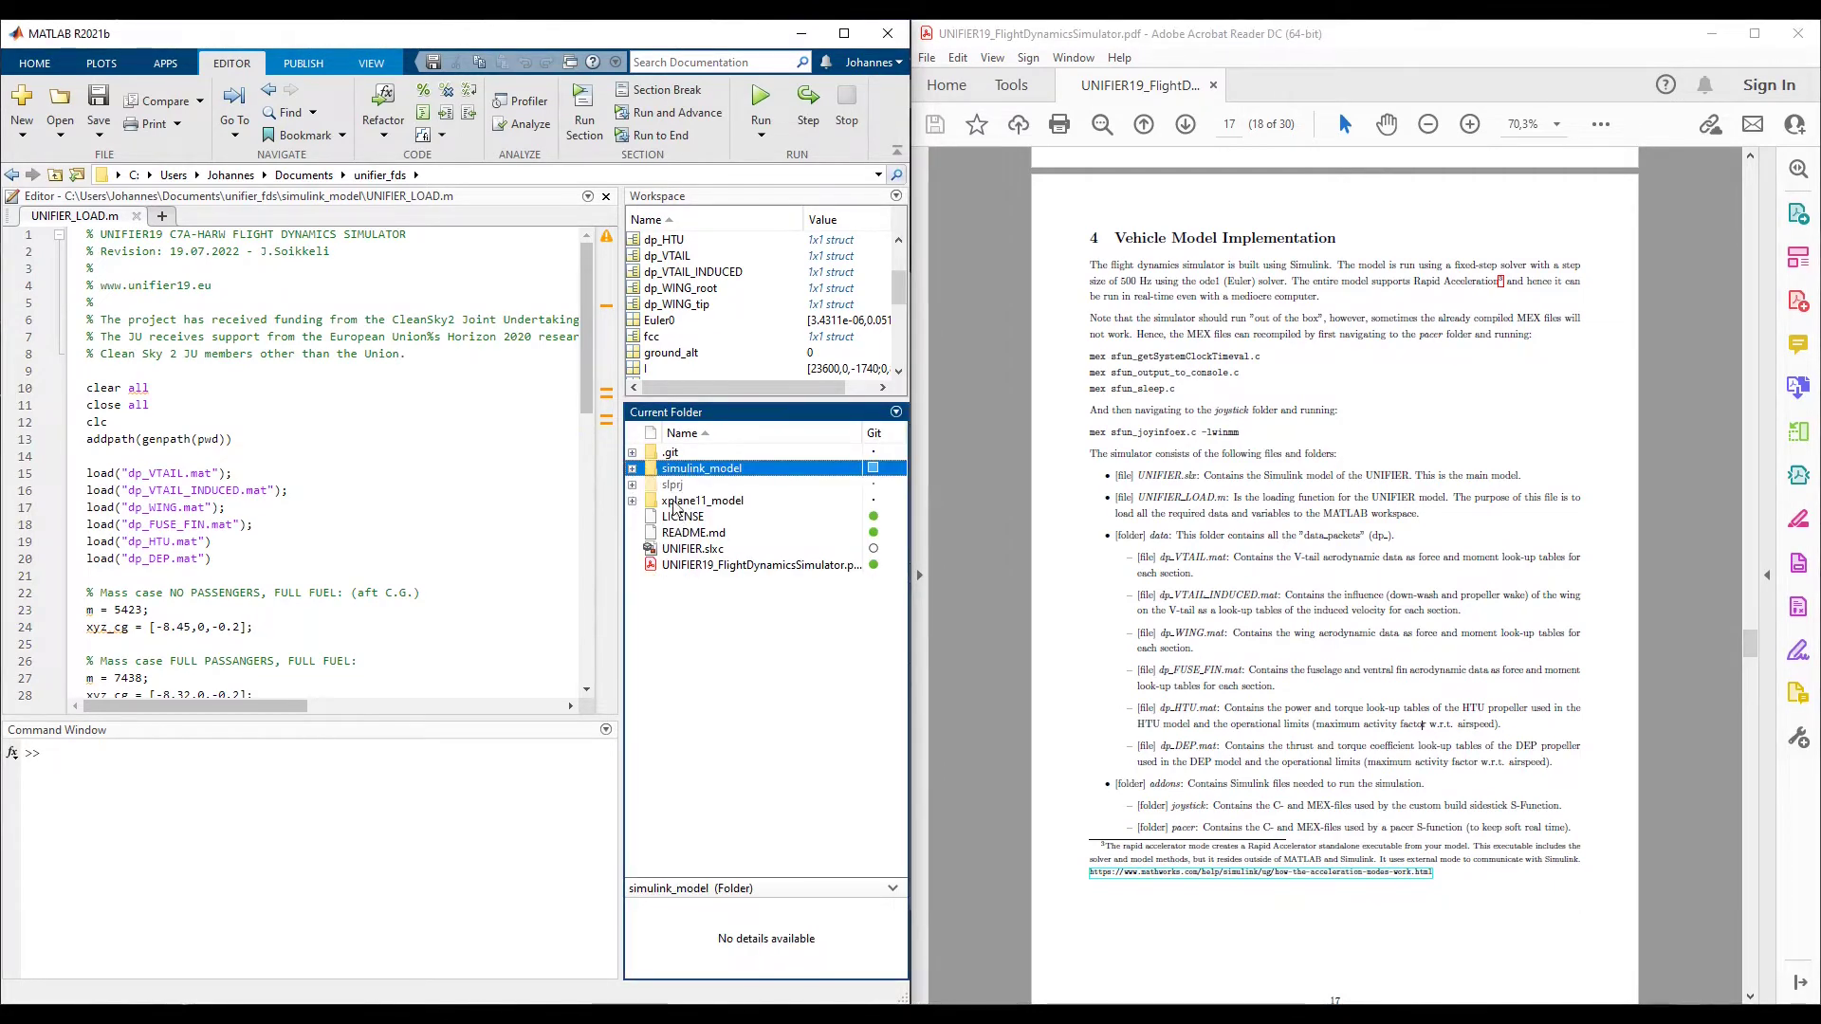
click(632, 469)
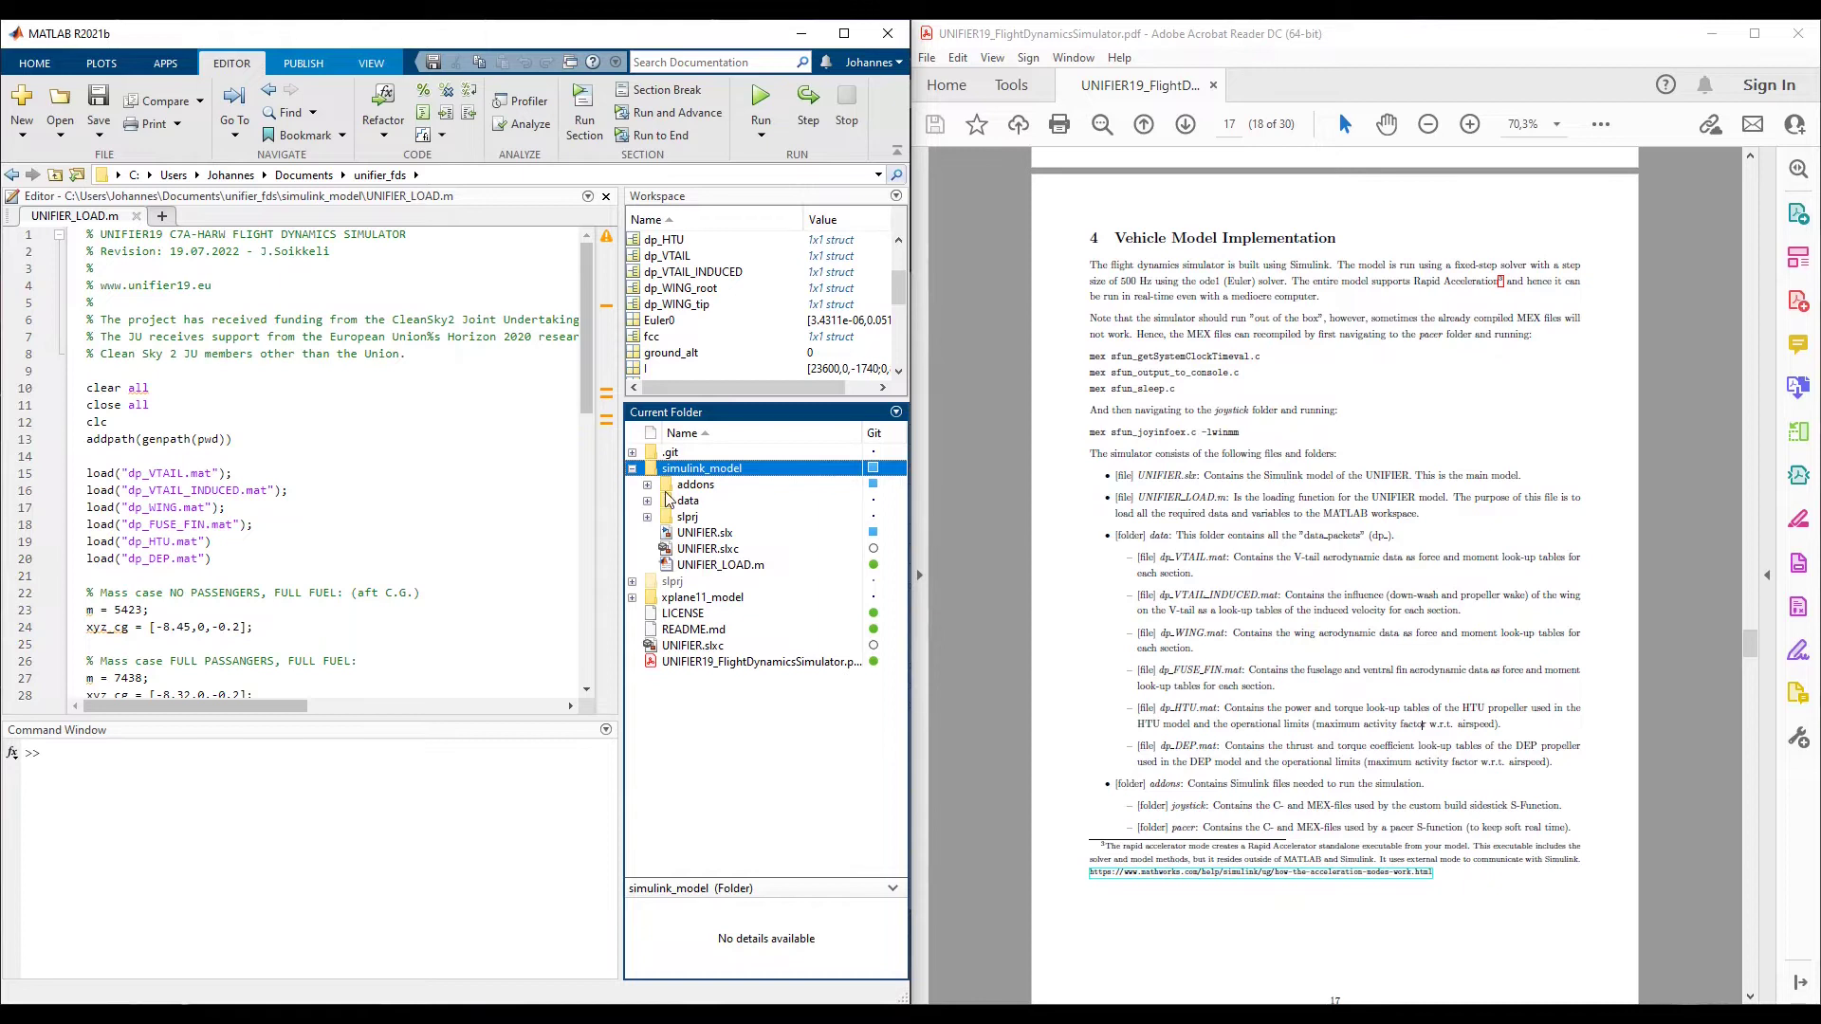
click(647, 485)
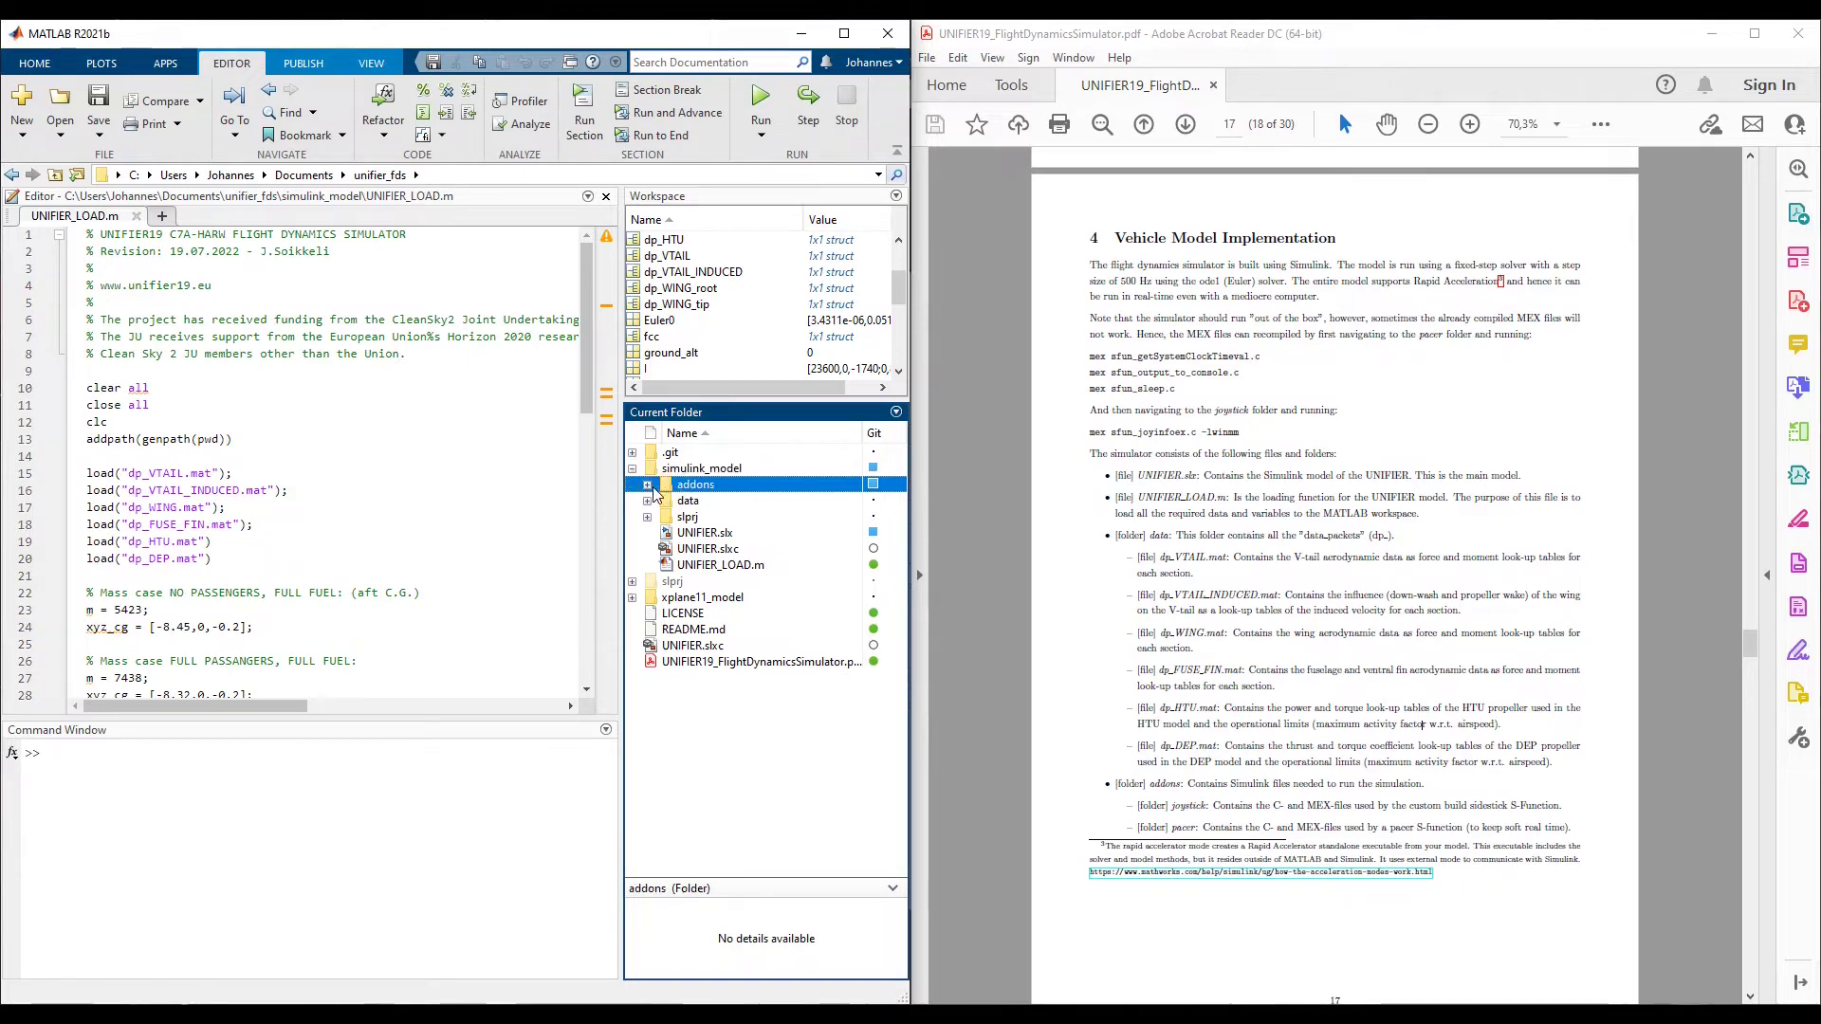
click(662, 517)
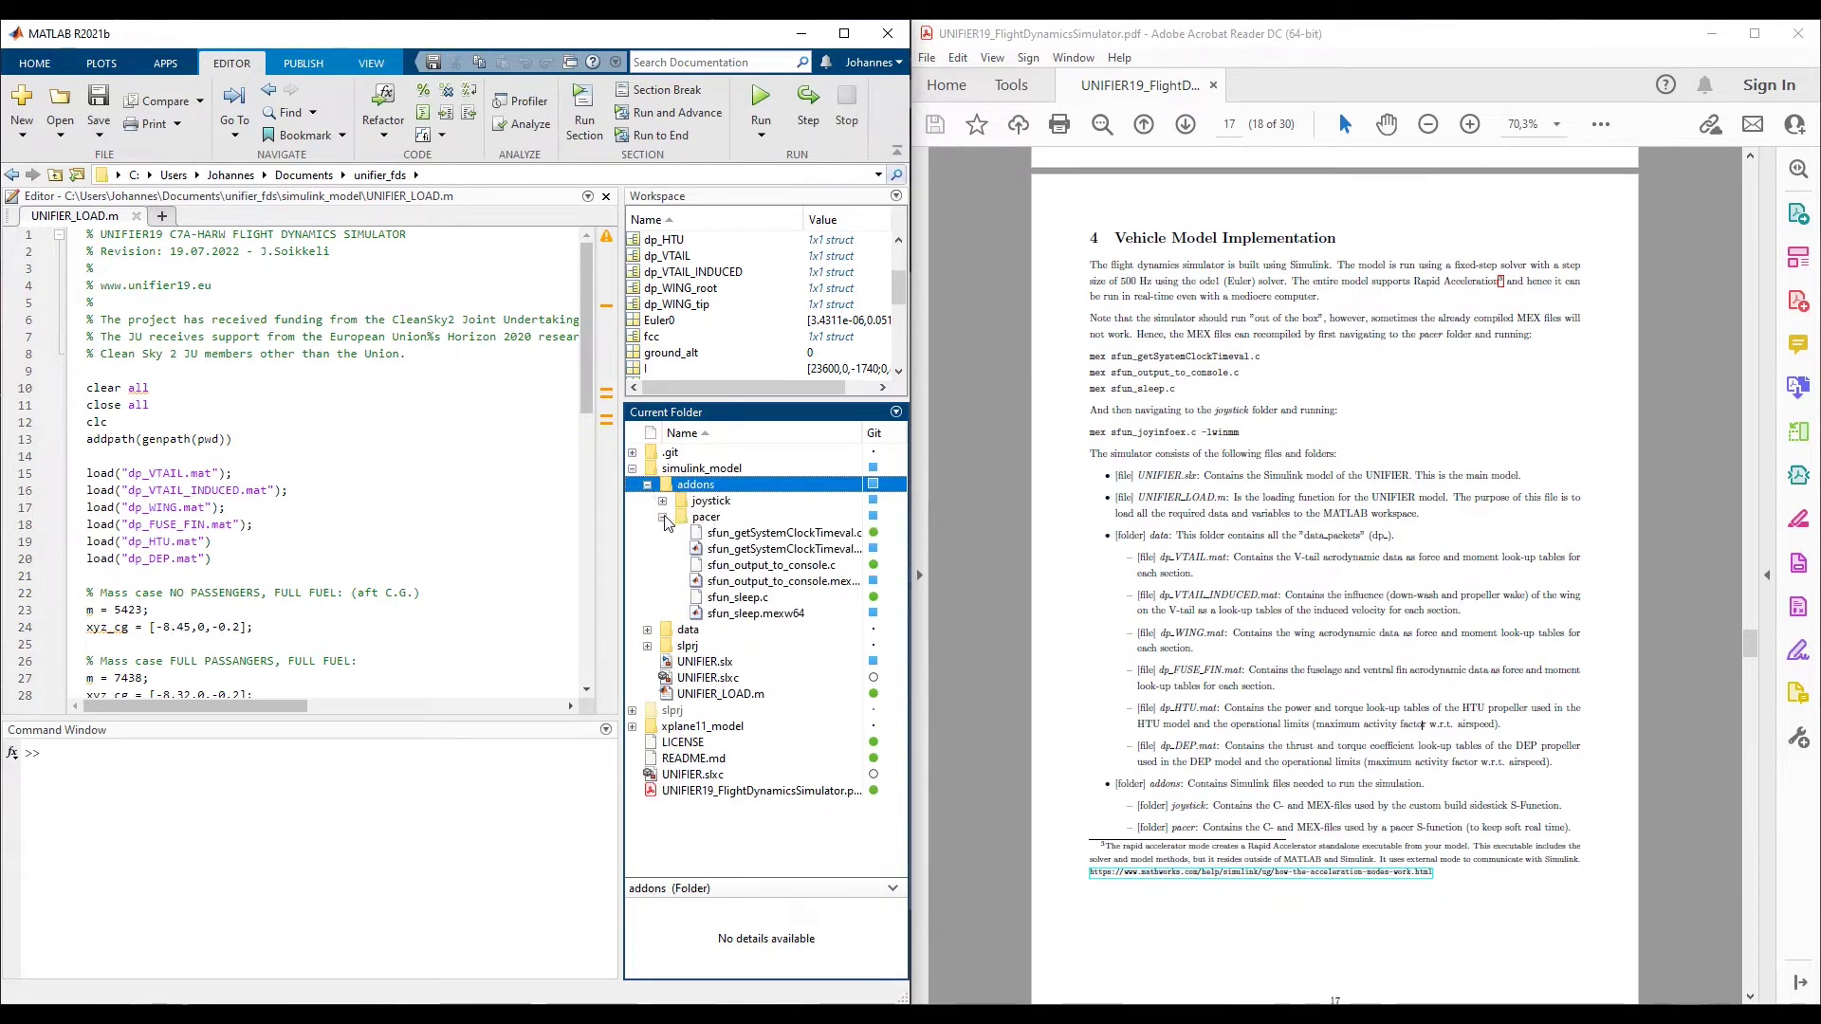
click(663, 518)
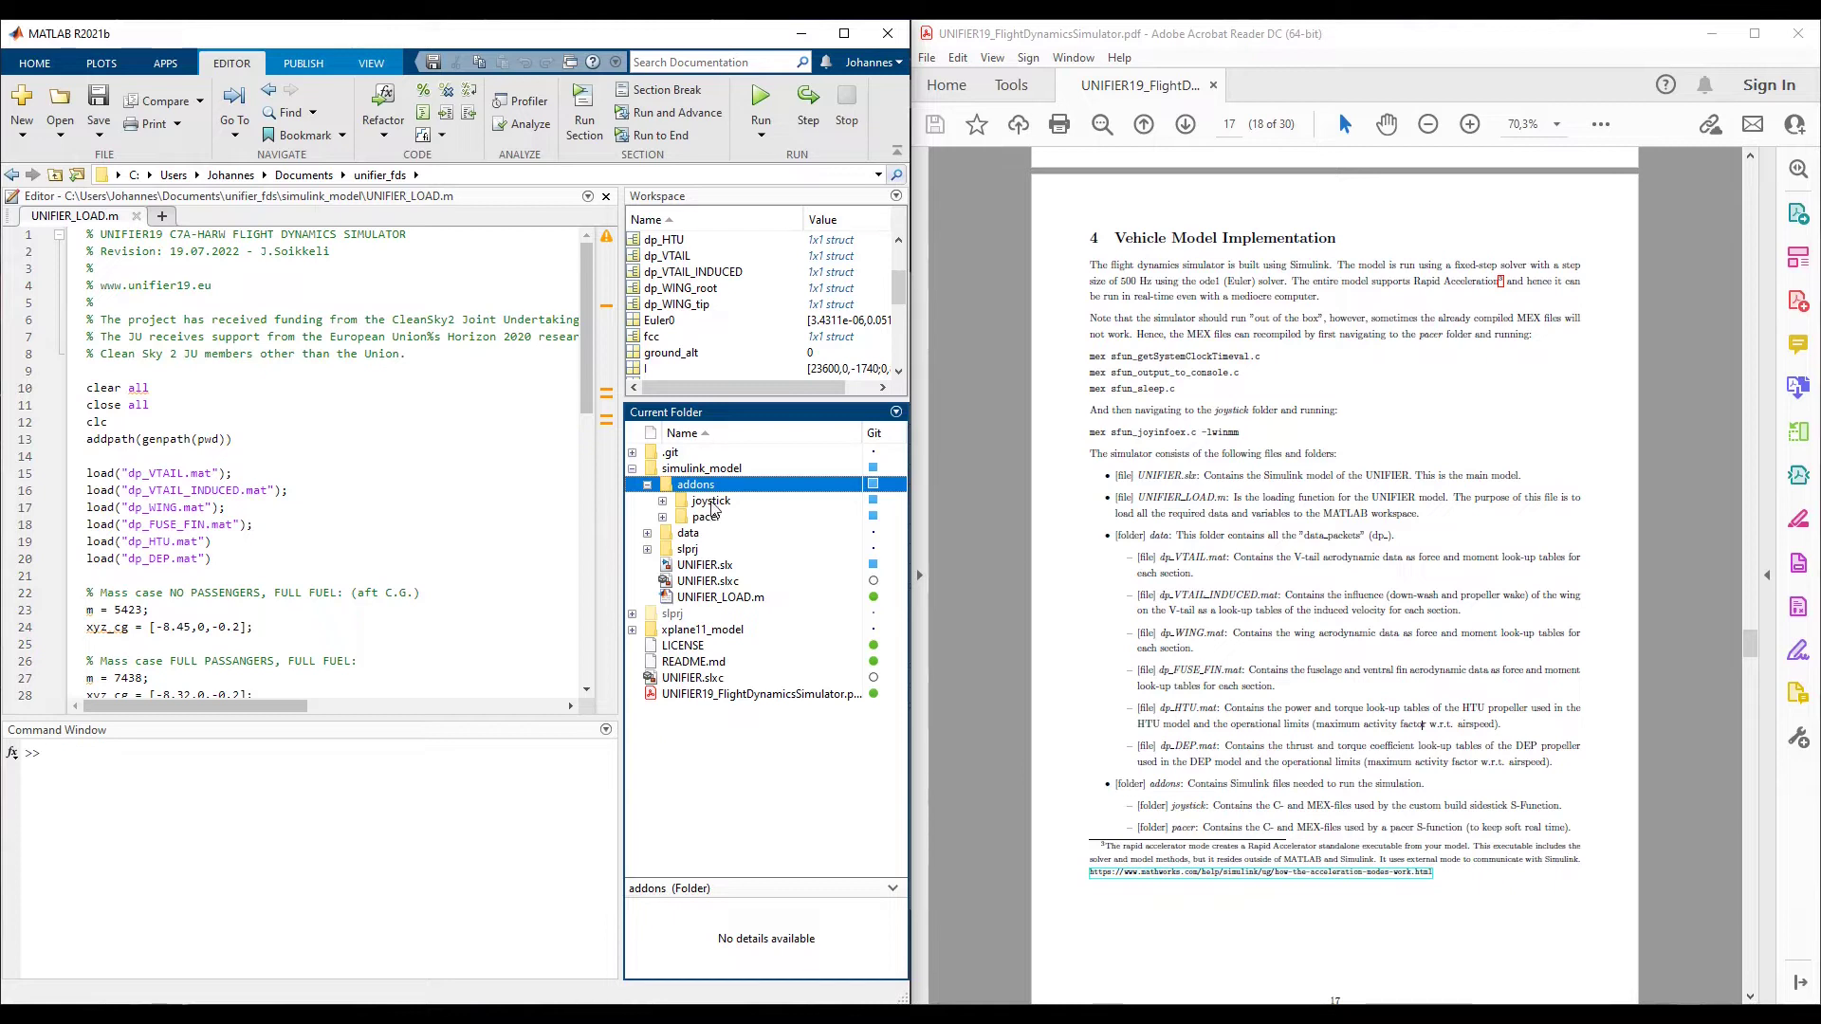
click(714, 518)
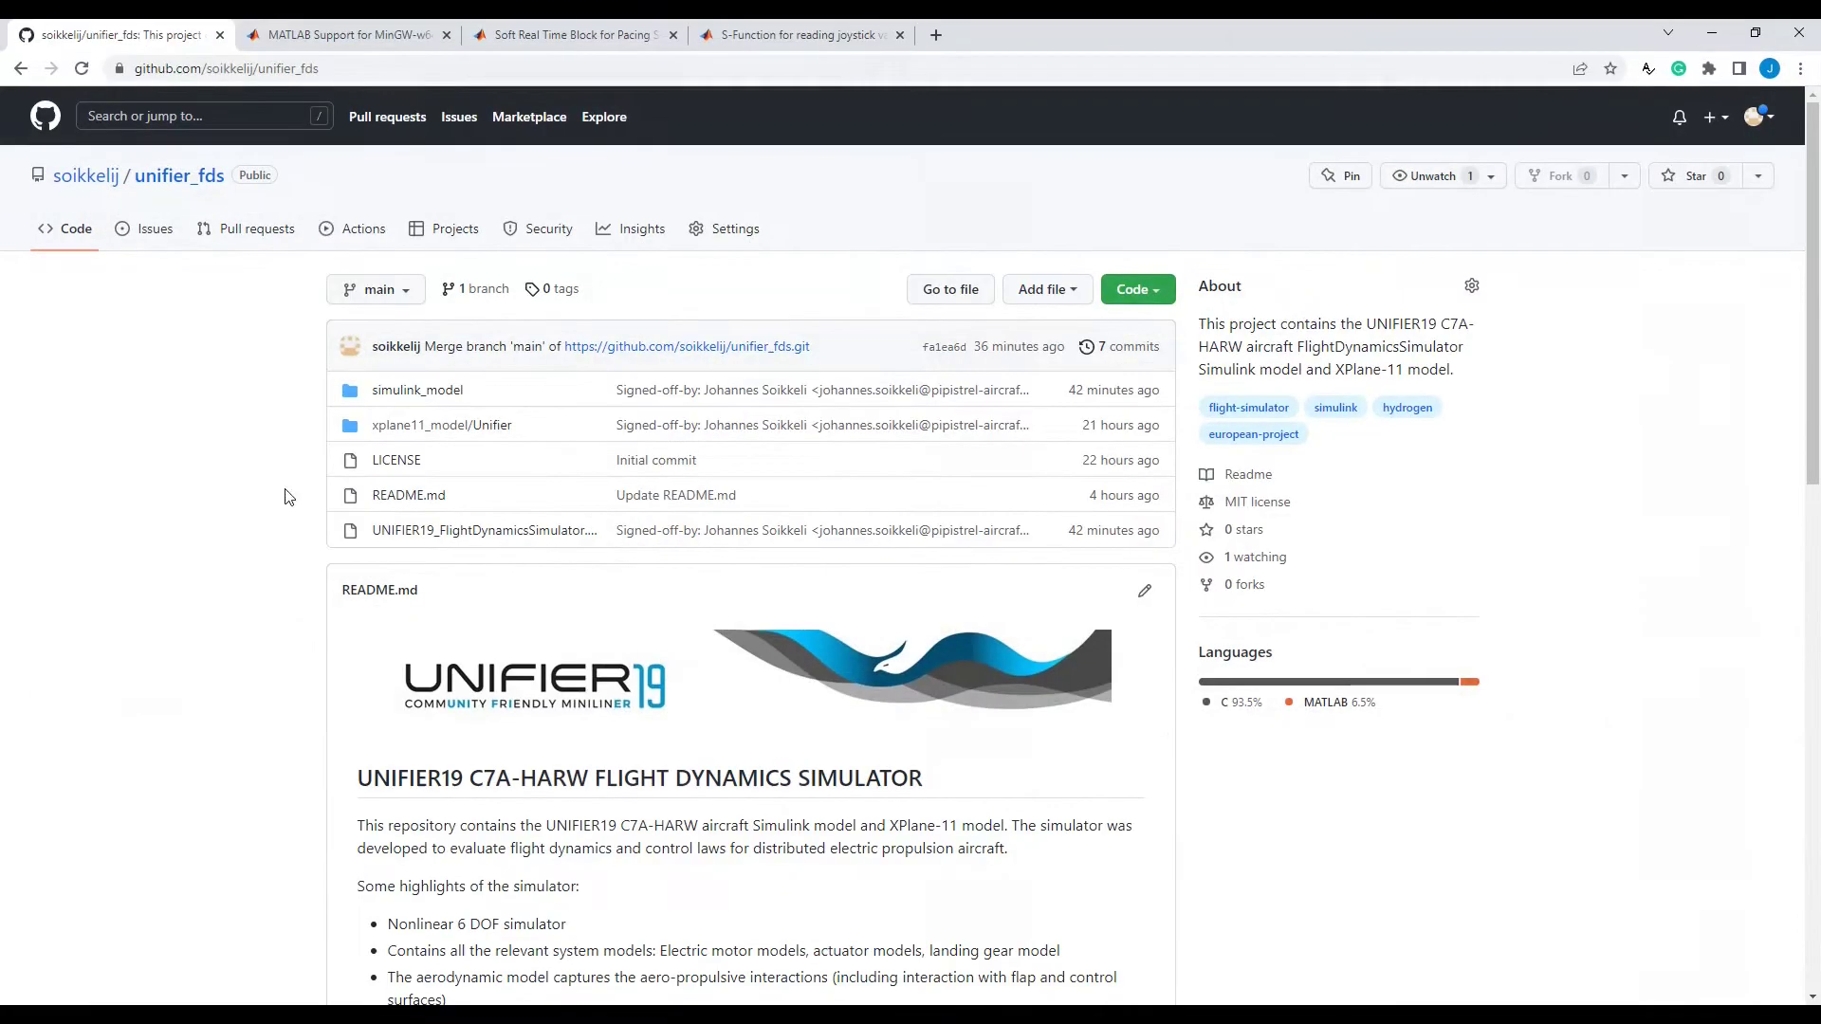
- Highlight the title of the Soft Real Time Block for Pacing Simulink Simulations page, then minimise Chrome
click(518, 34)
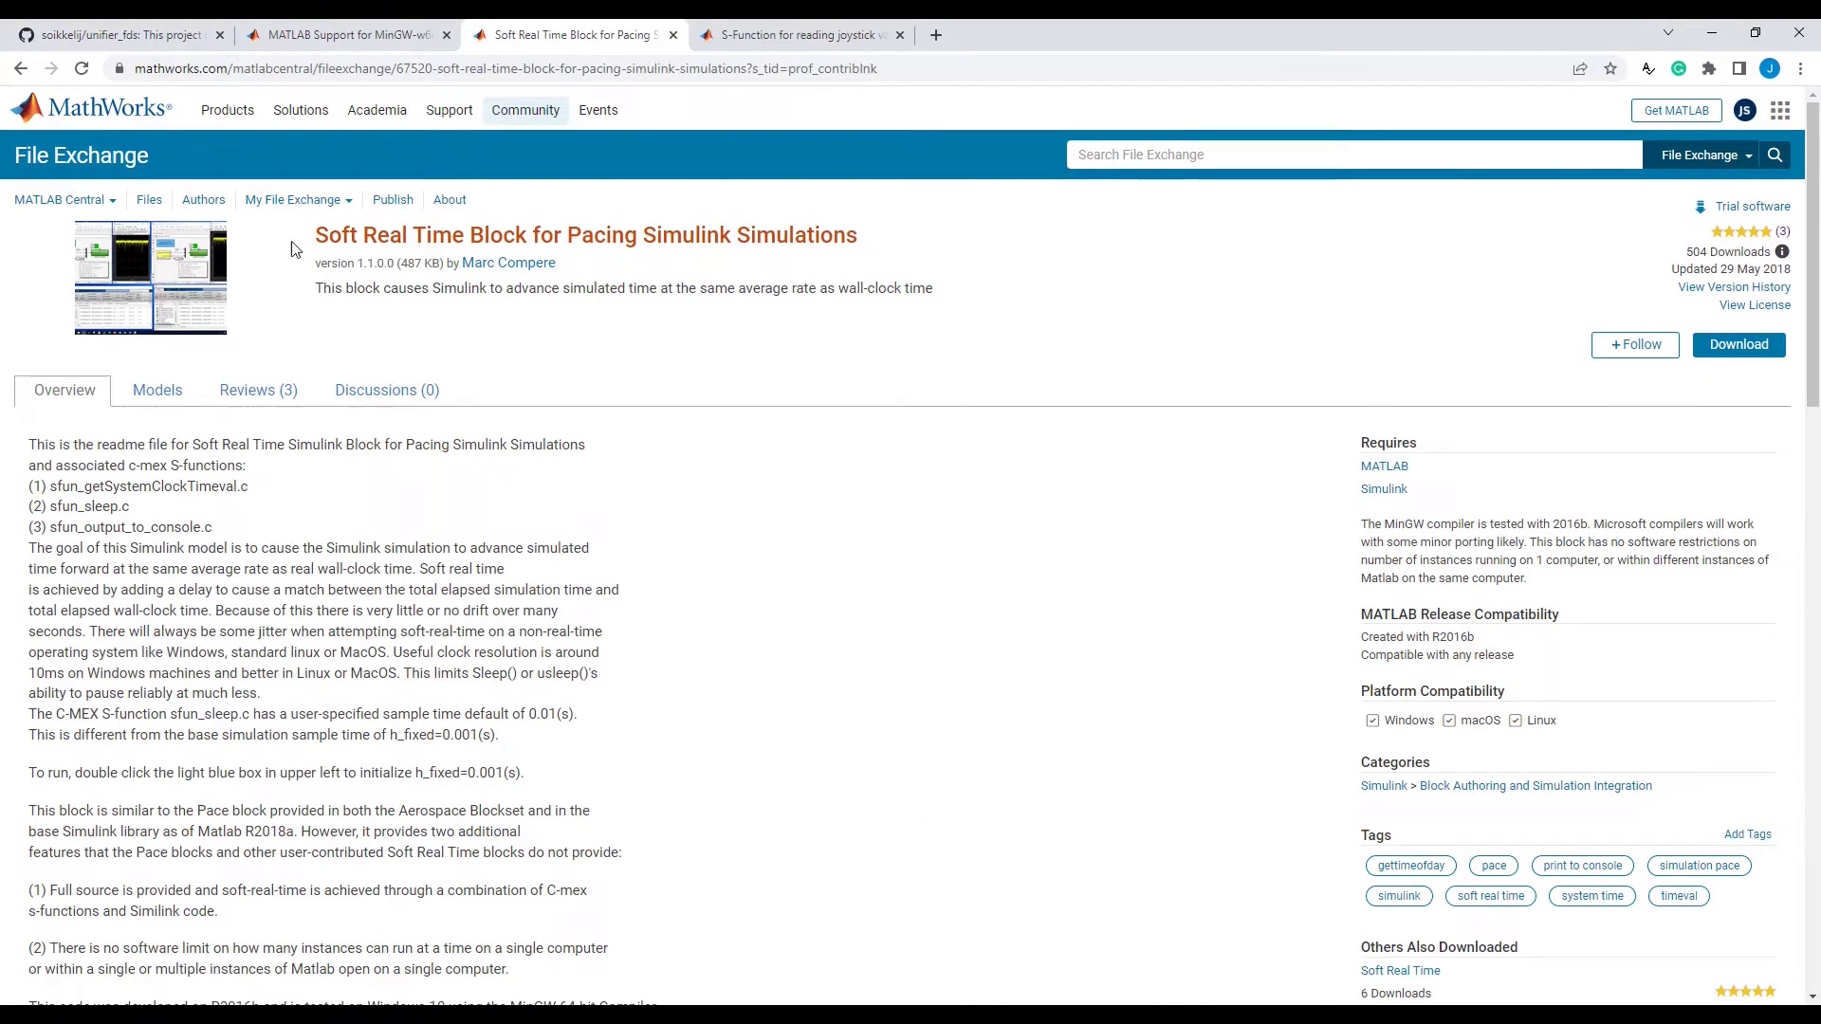
drag(319, 238, 894, 247)
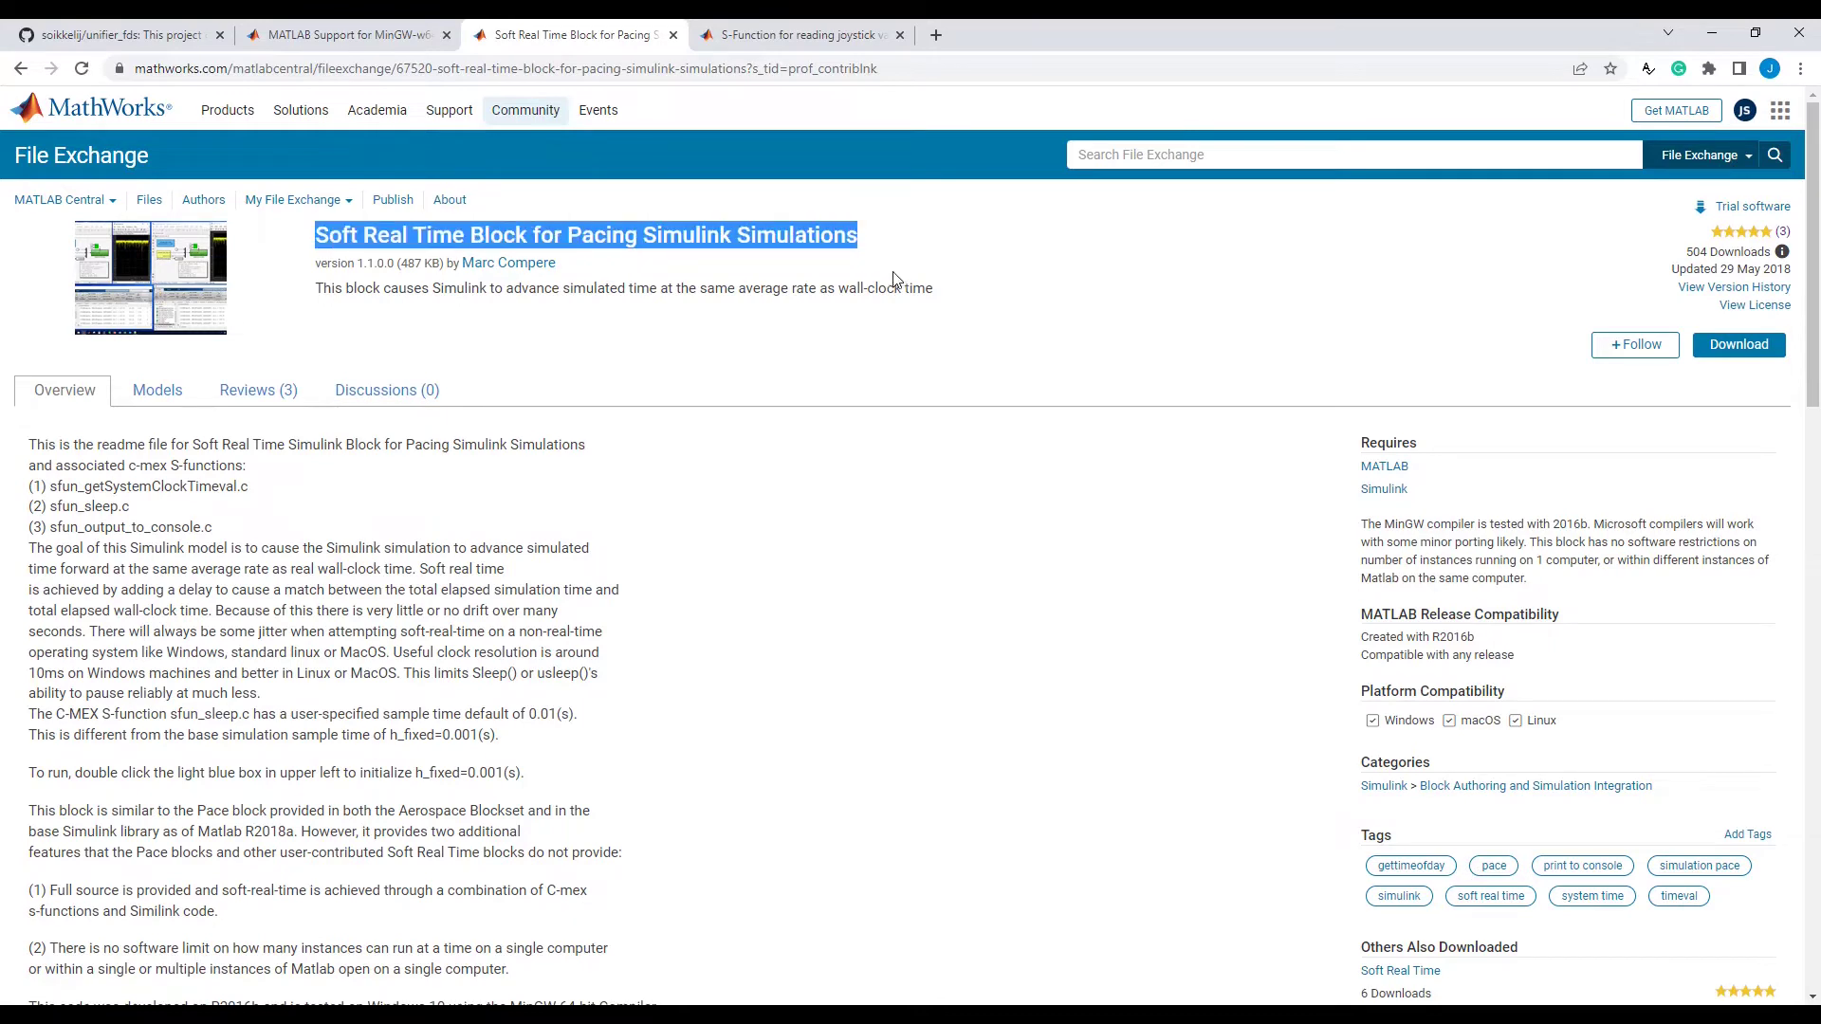
click(952, 304)
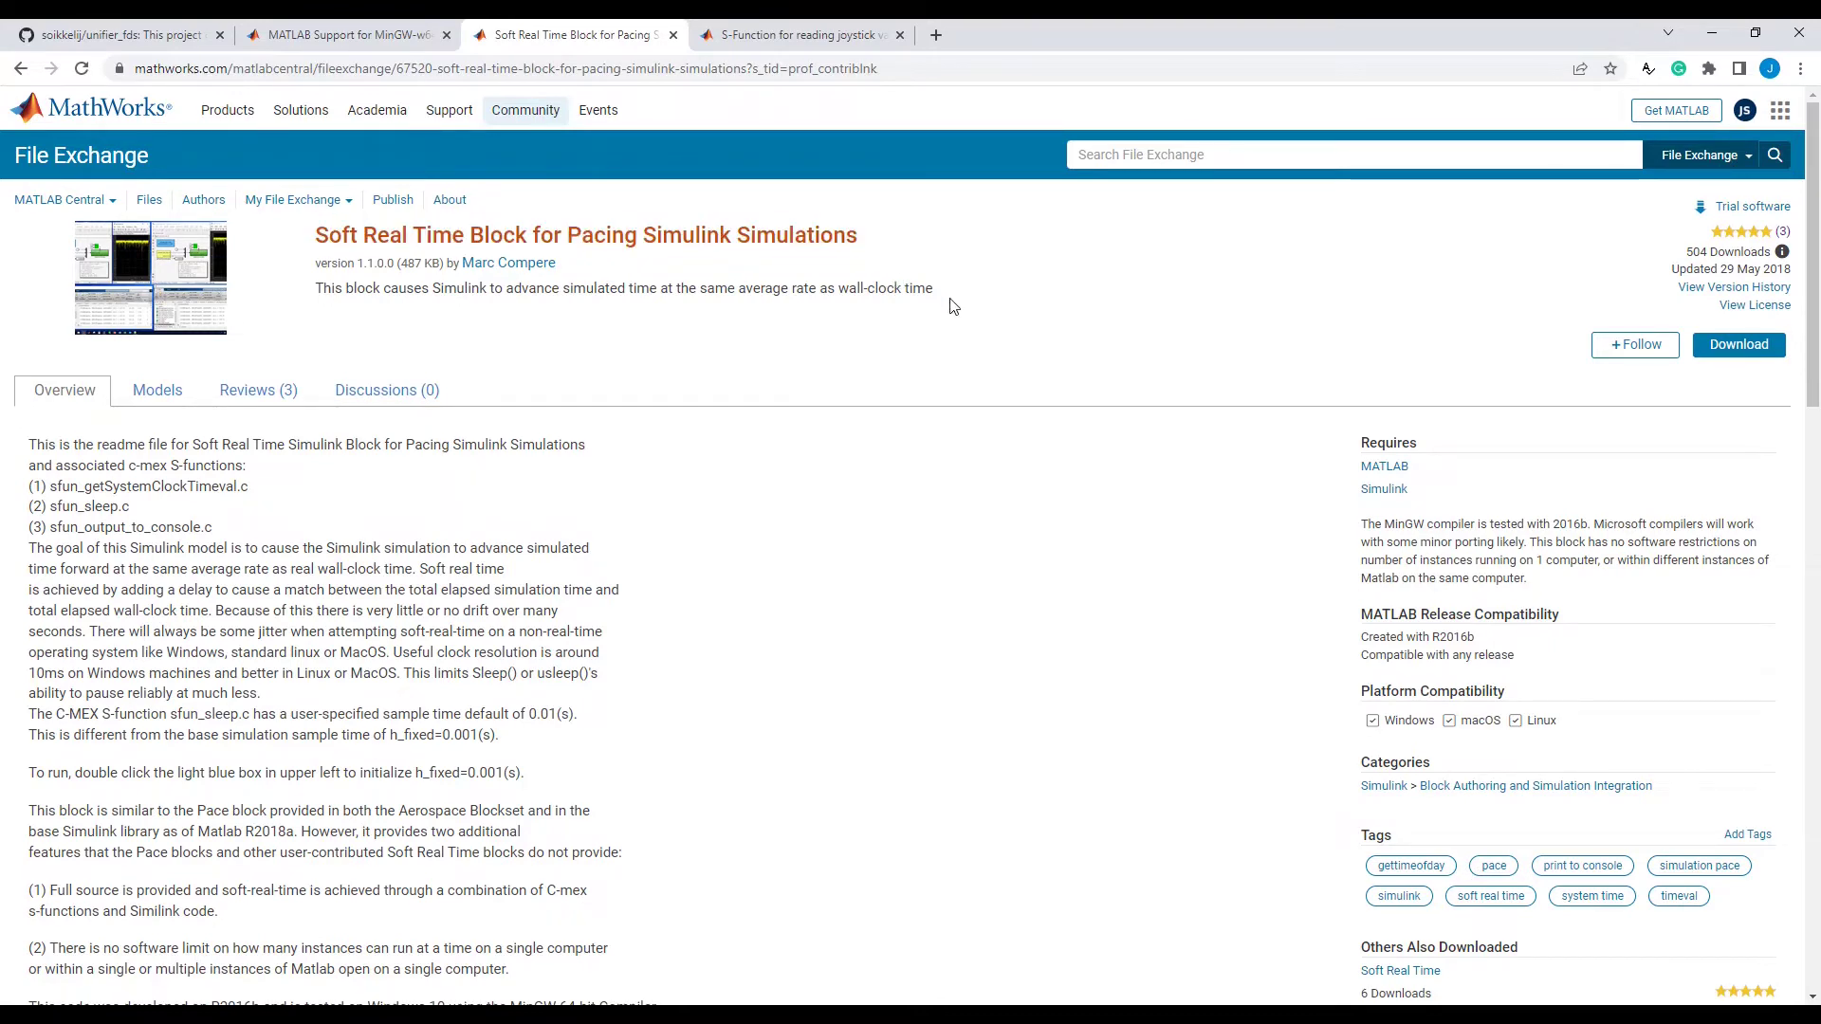
click(1712, 33)
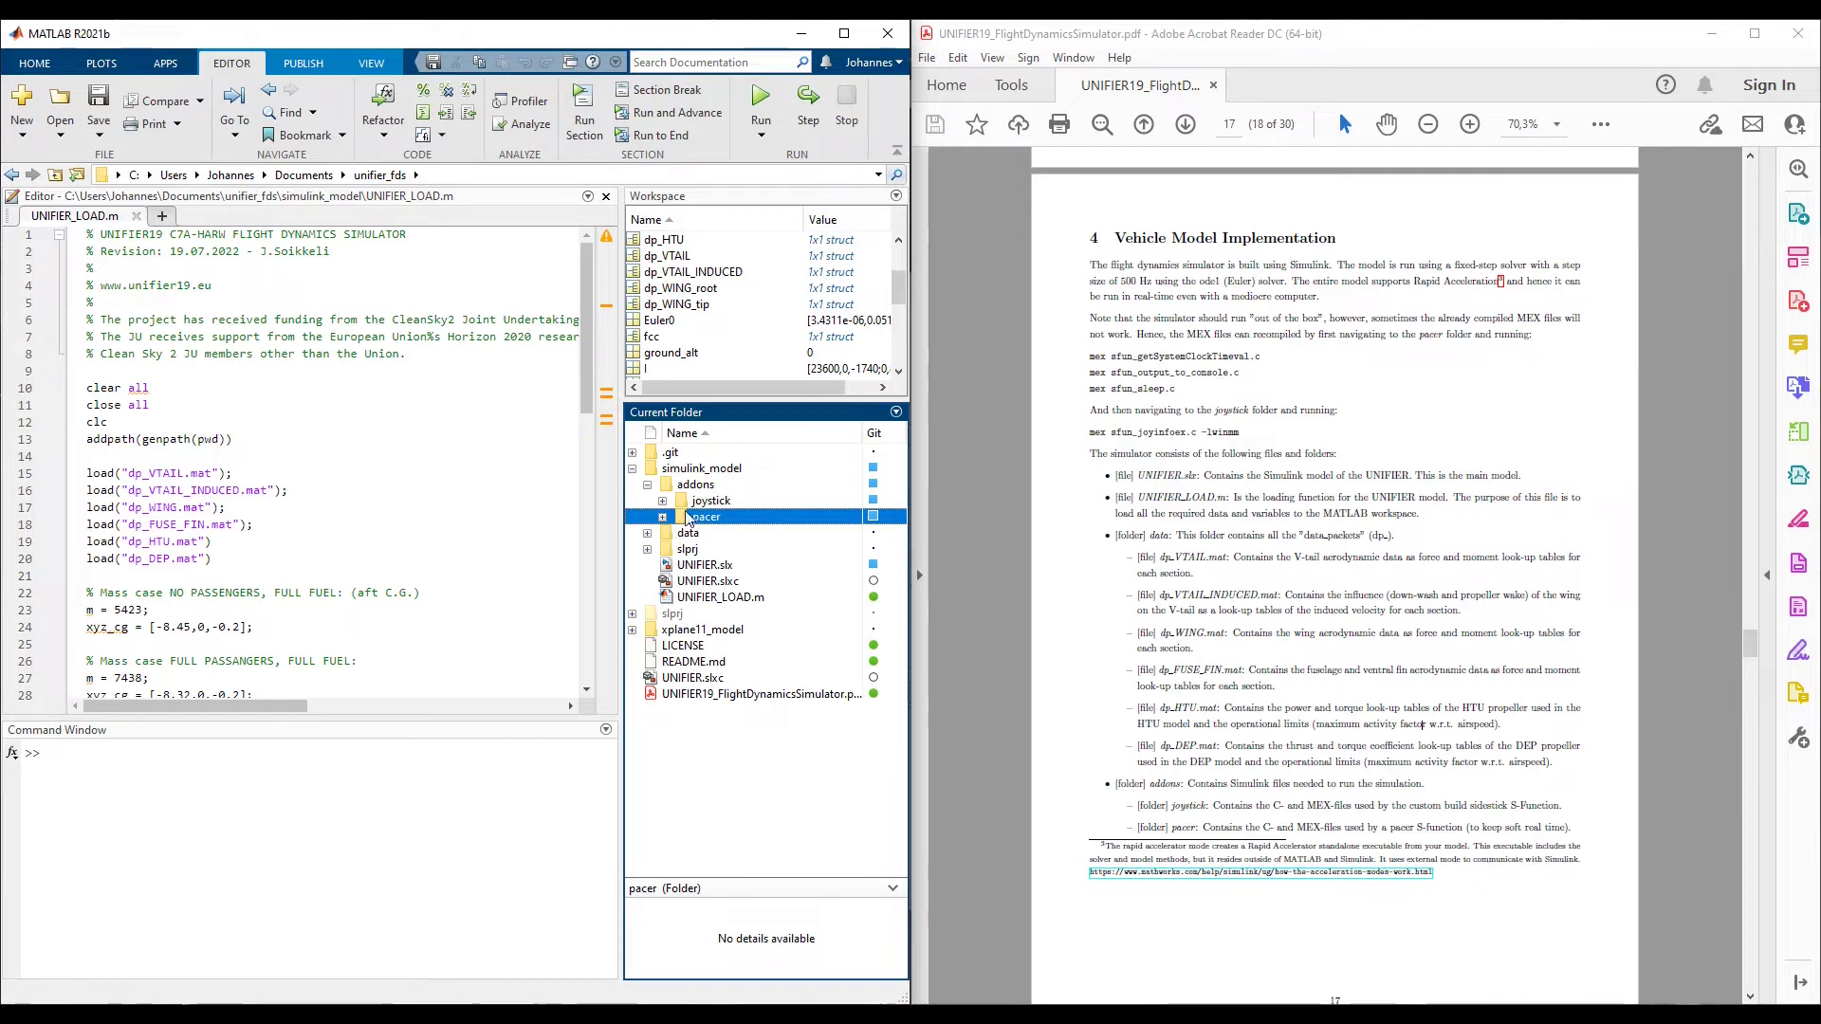
click(662, 518)
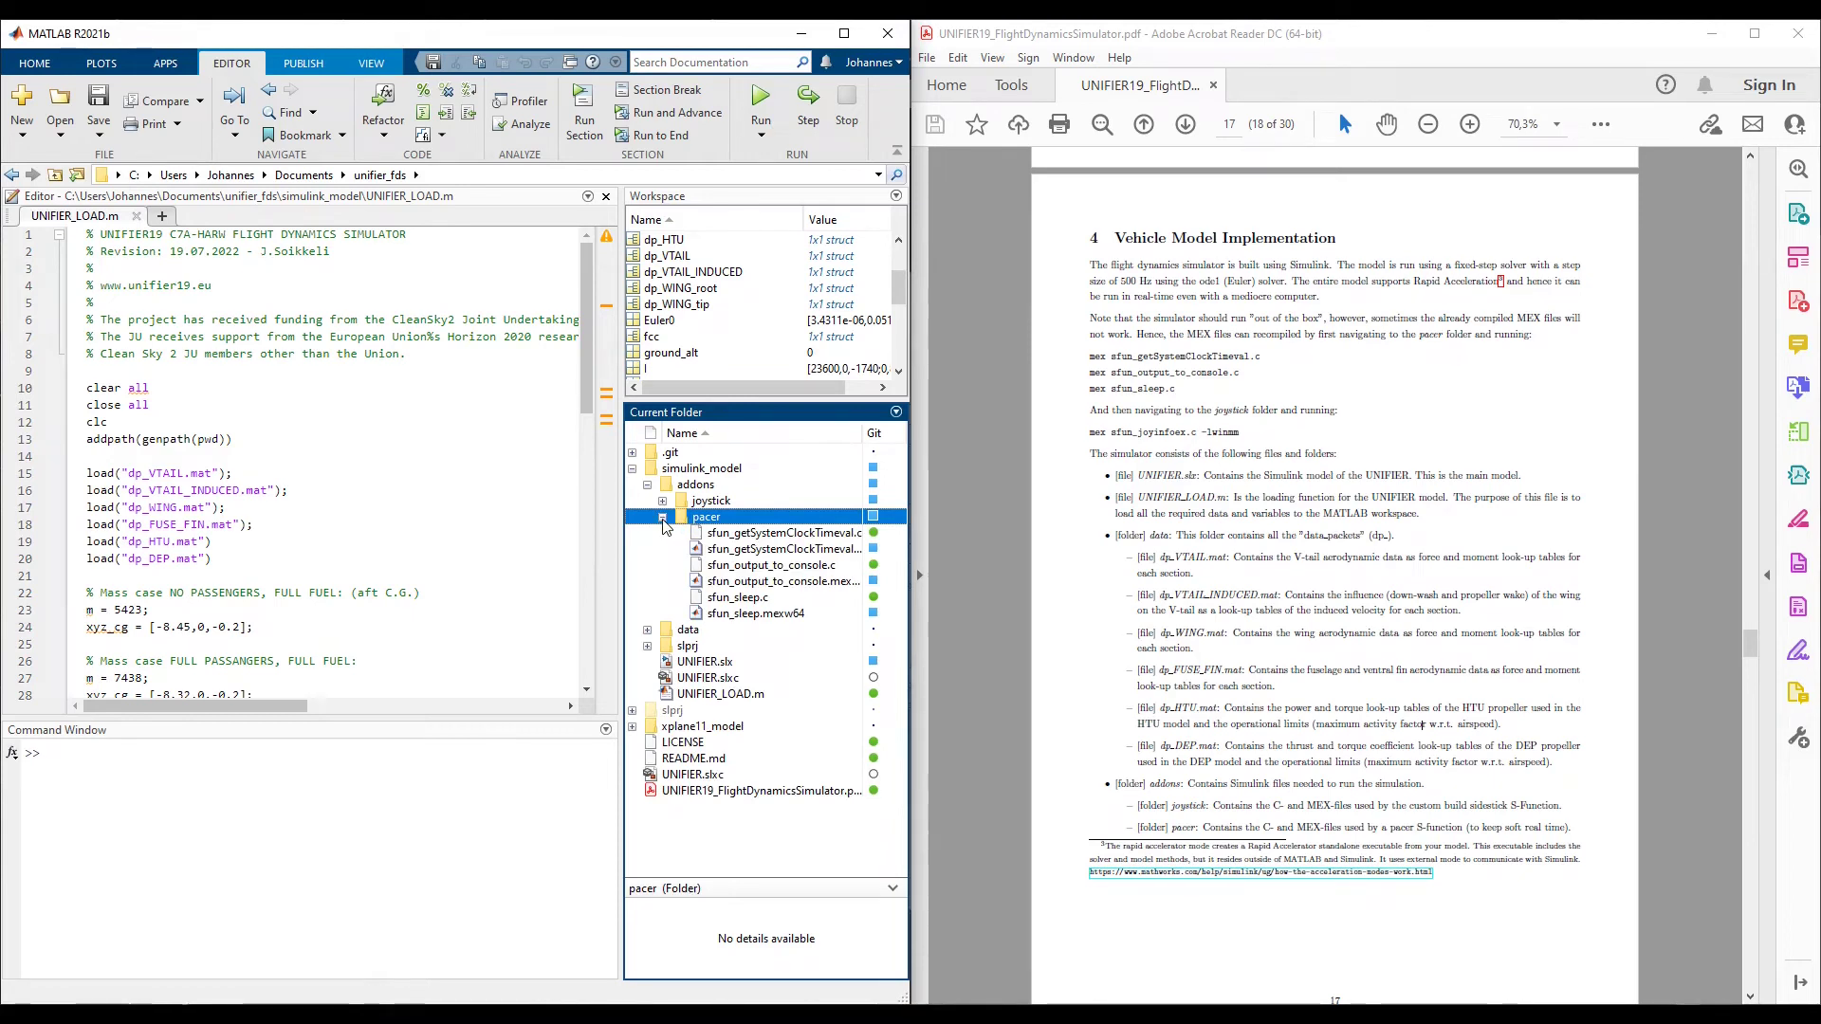
click(662, 517)
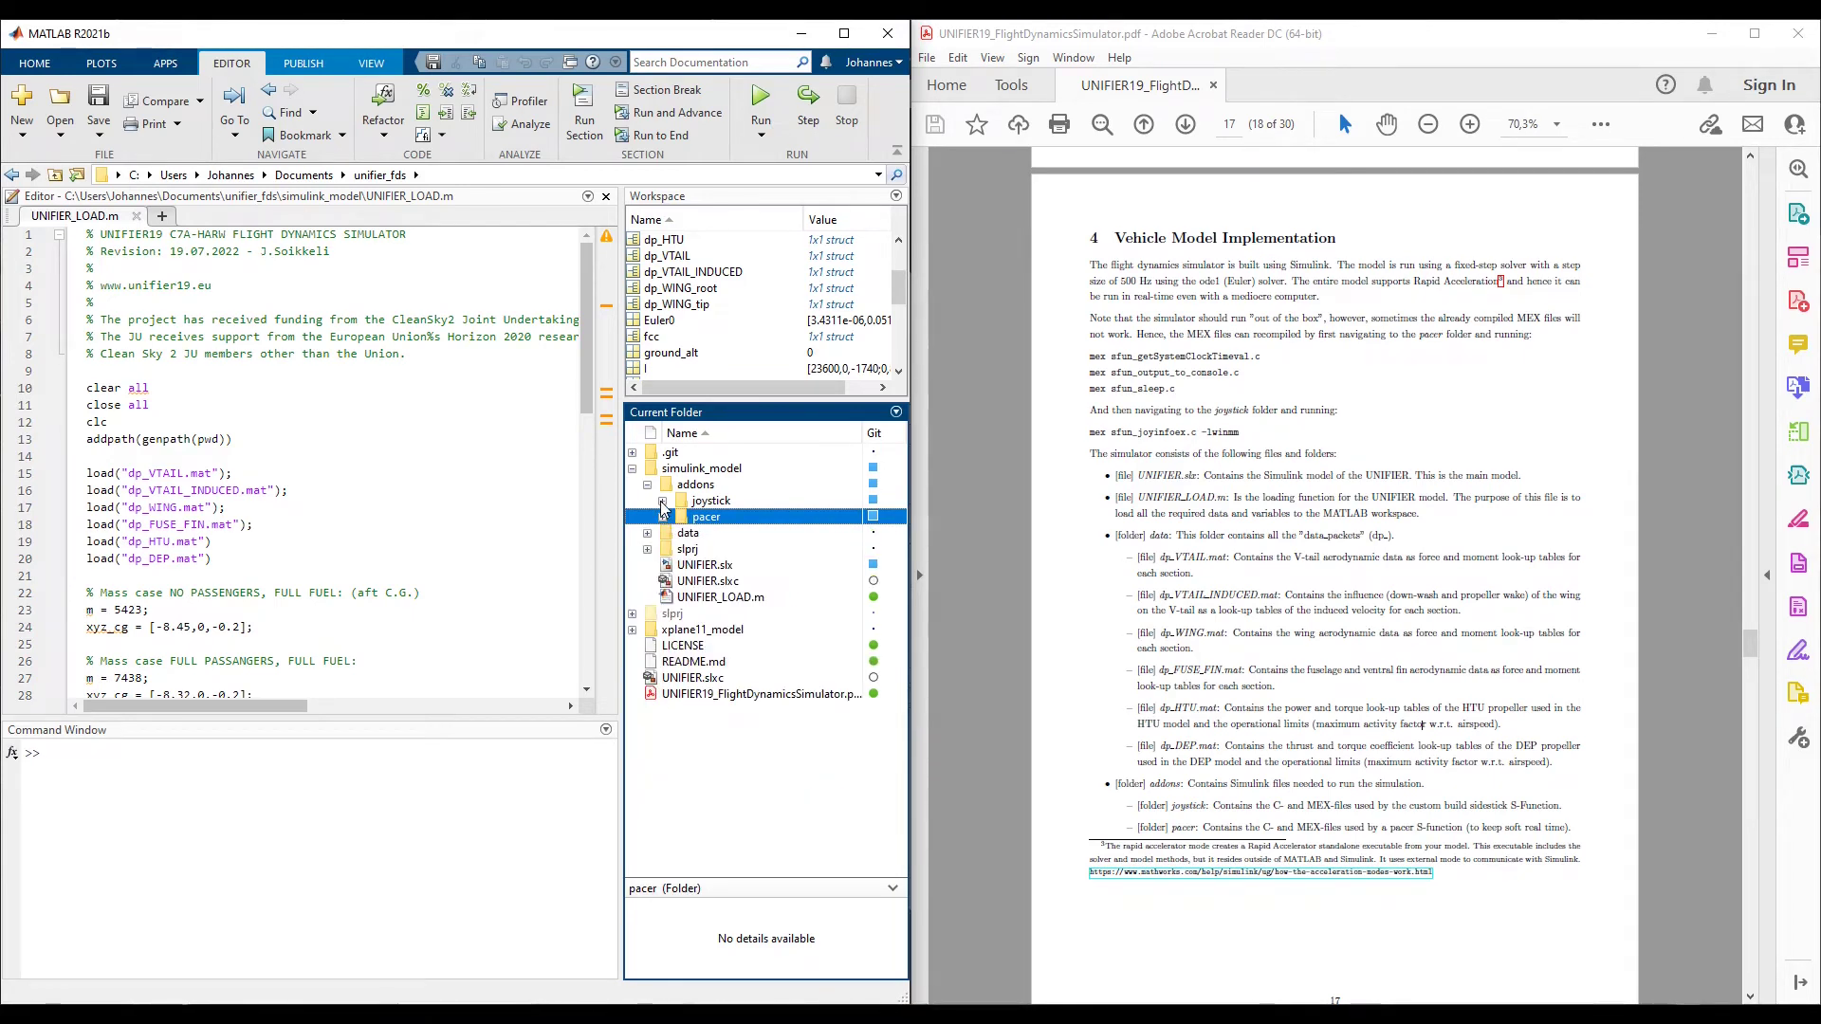
click(662, 502)
click(662, 502)
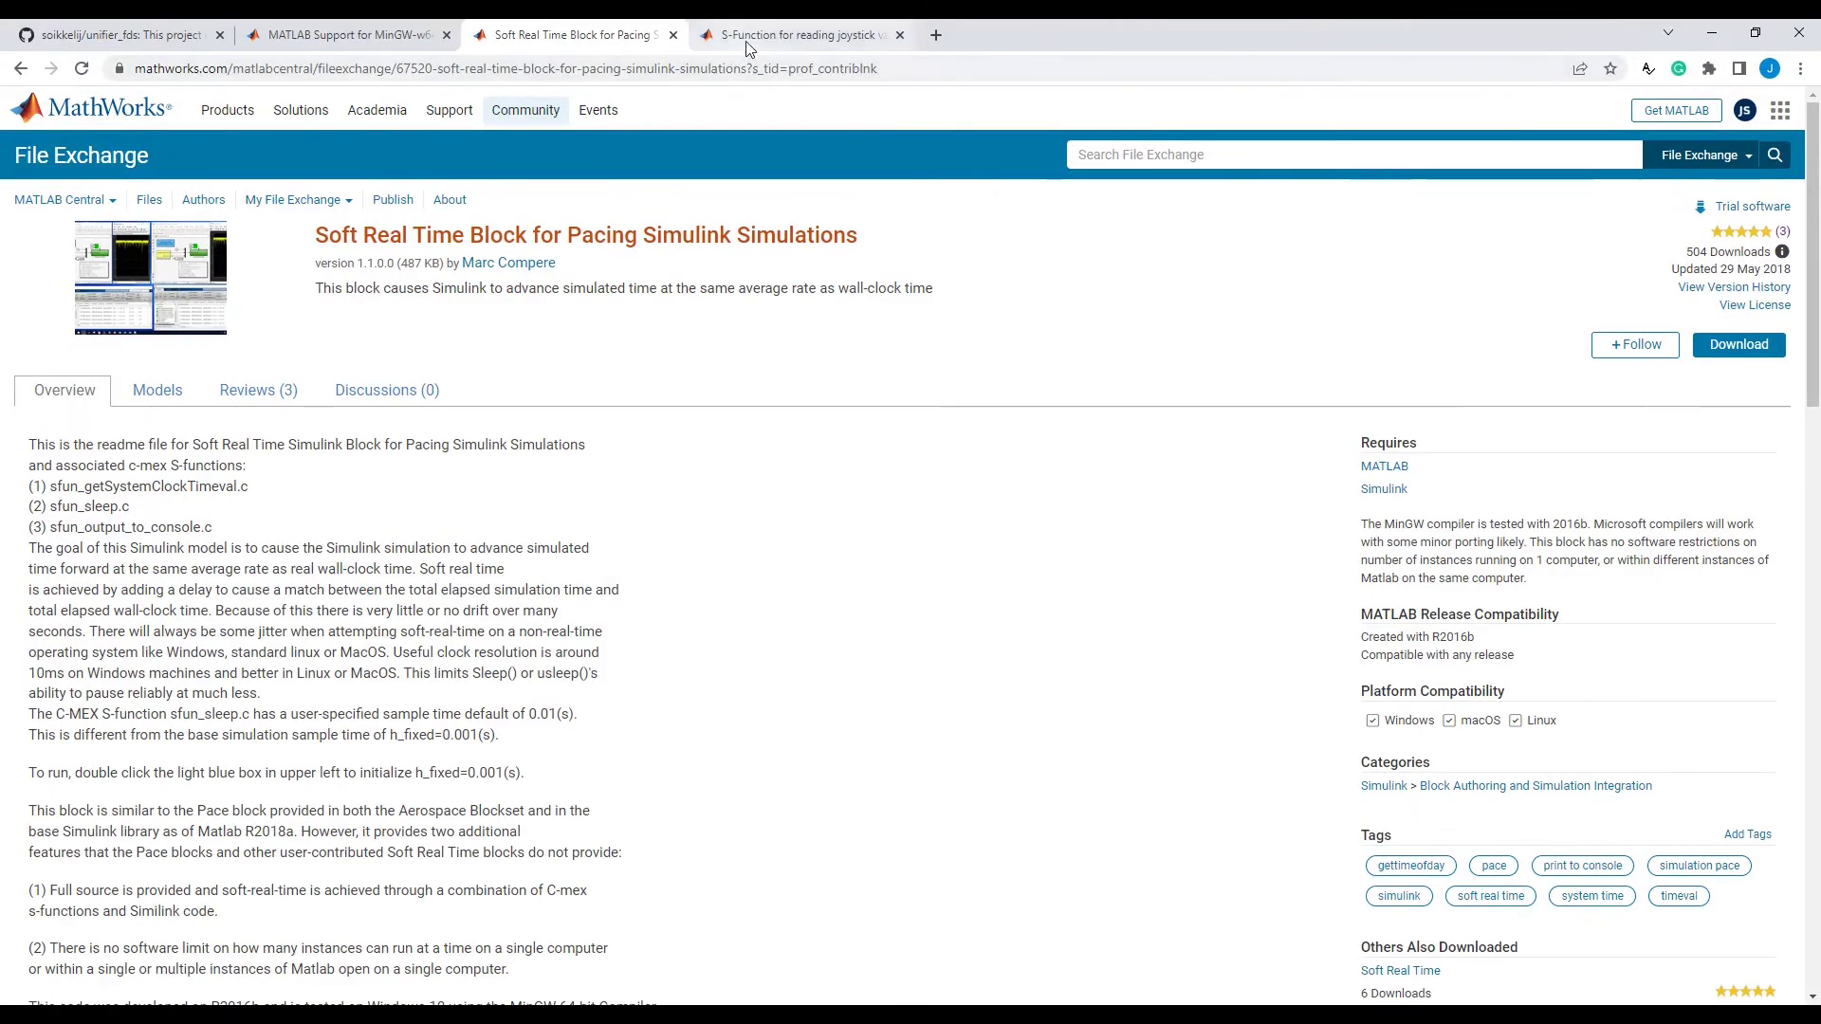
- View the joystick S-Function File Exchange page, then minimise Chrome back to MATLAB
click(745, 43)
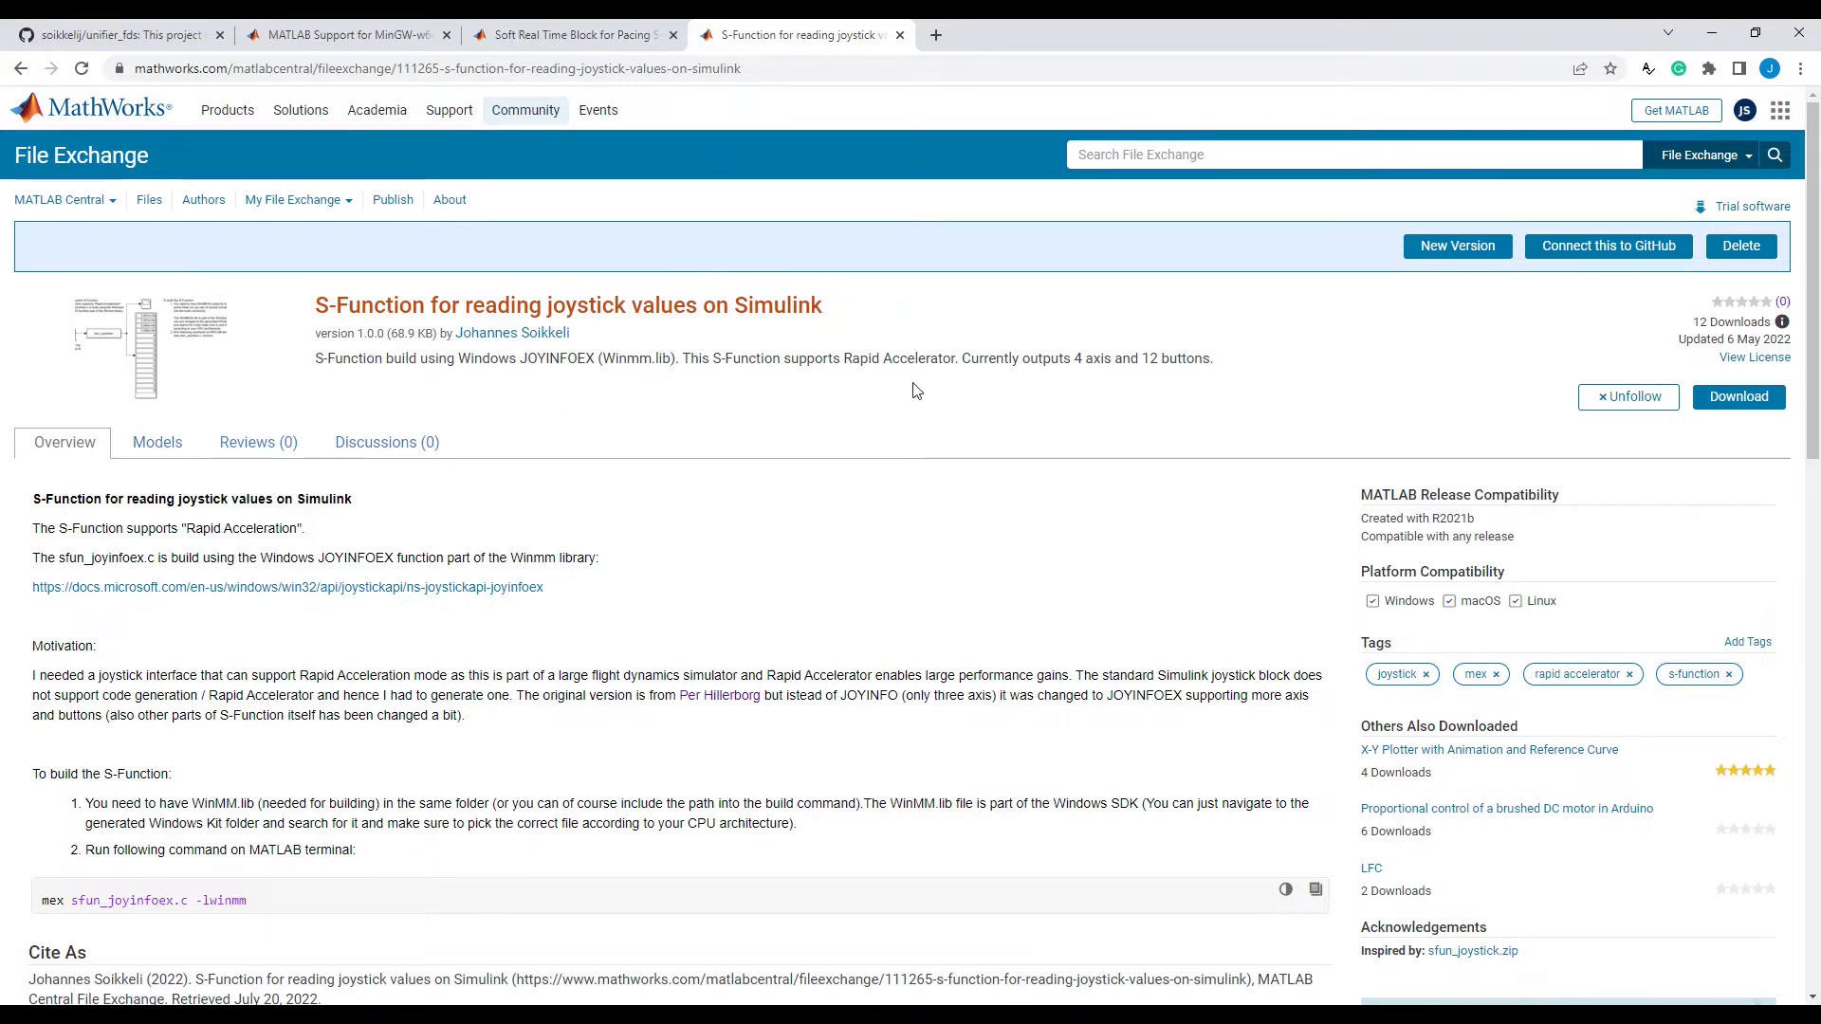
click(1712, 33)
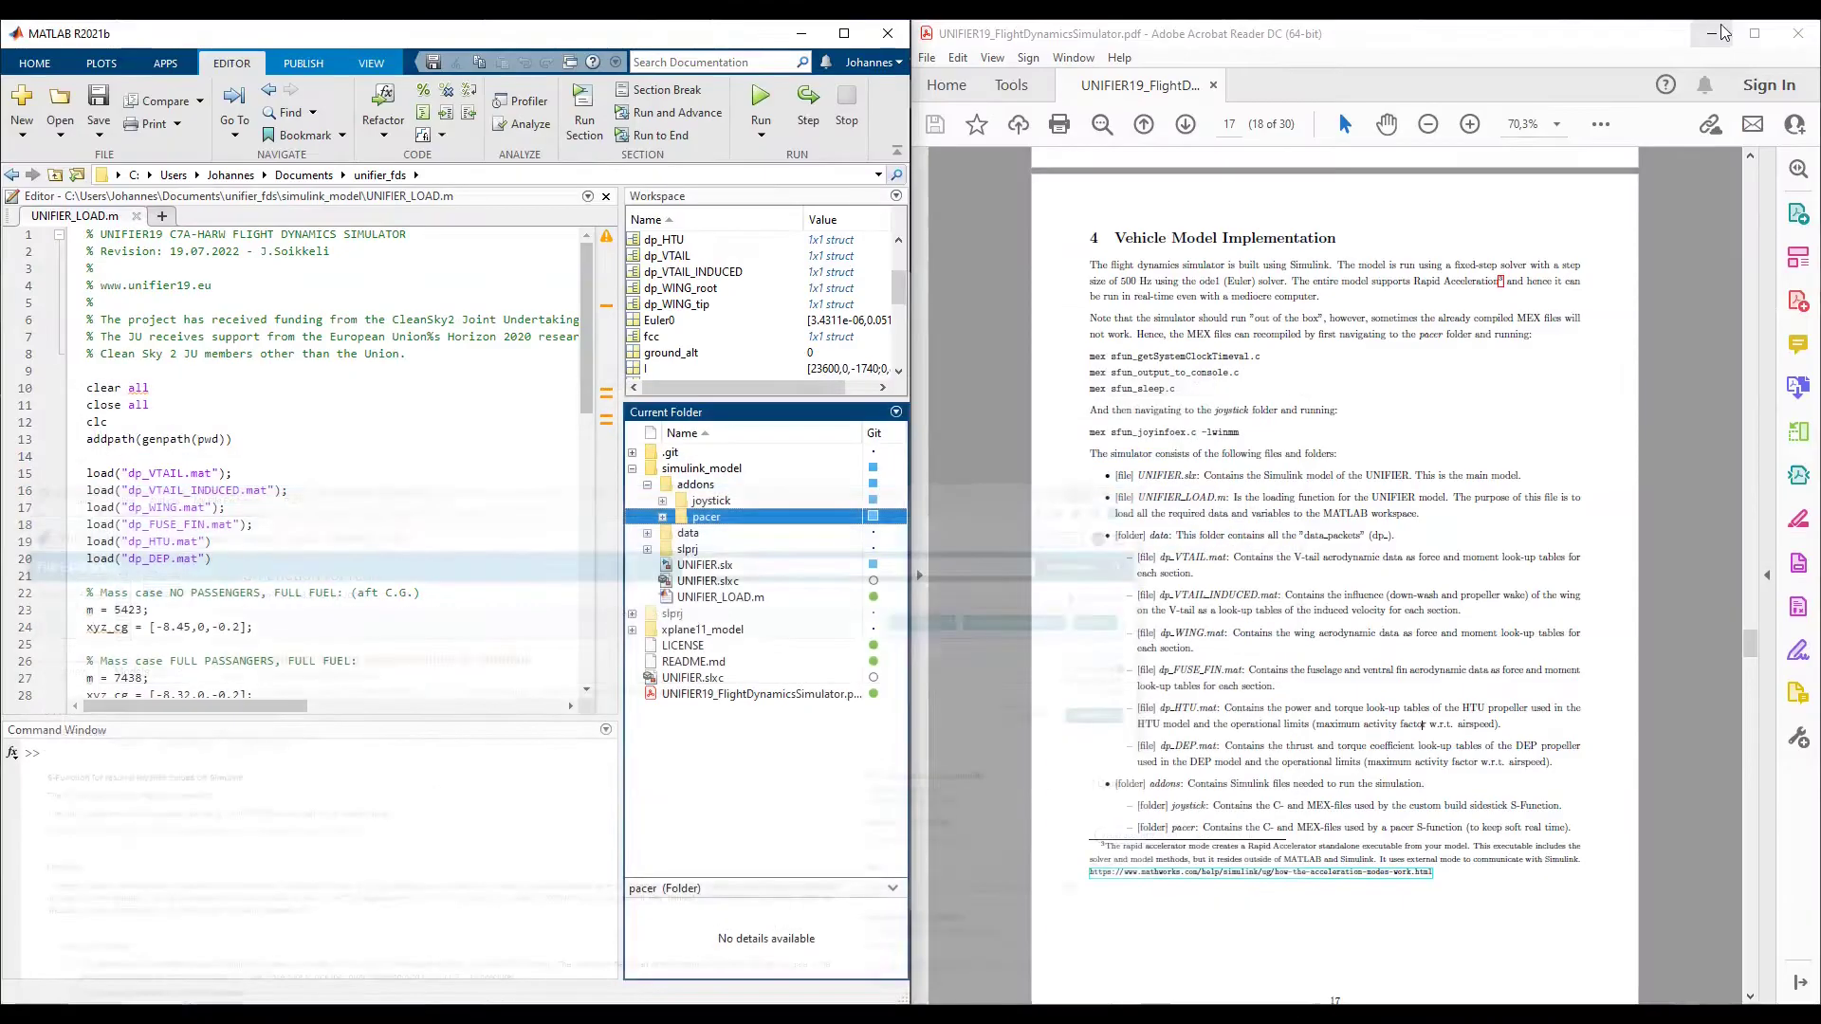
- Make pacer the current folder and run the three mex build lines copied from the manual
click(663, 518)
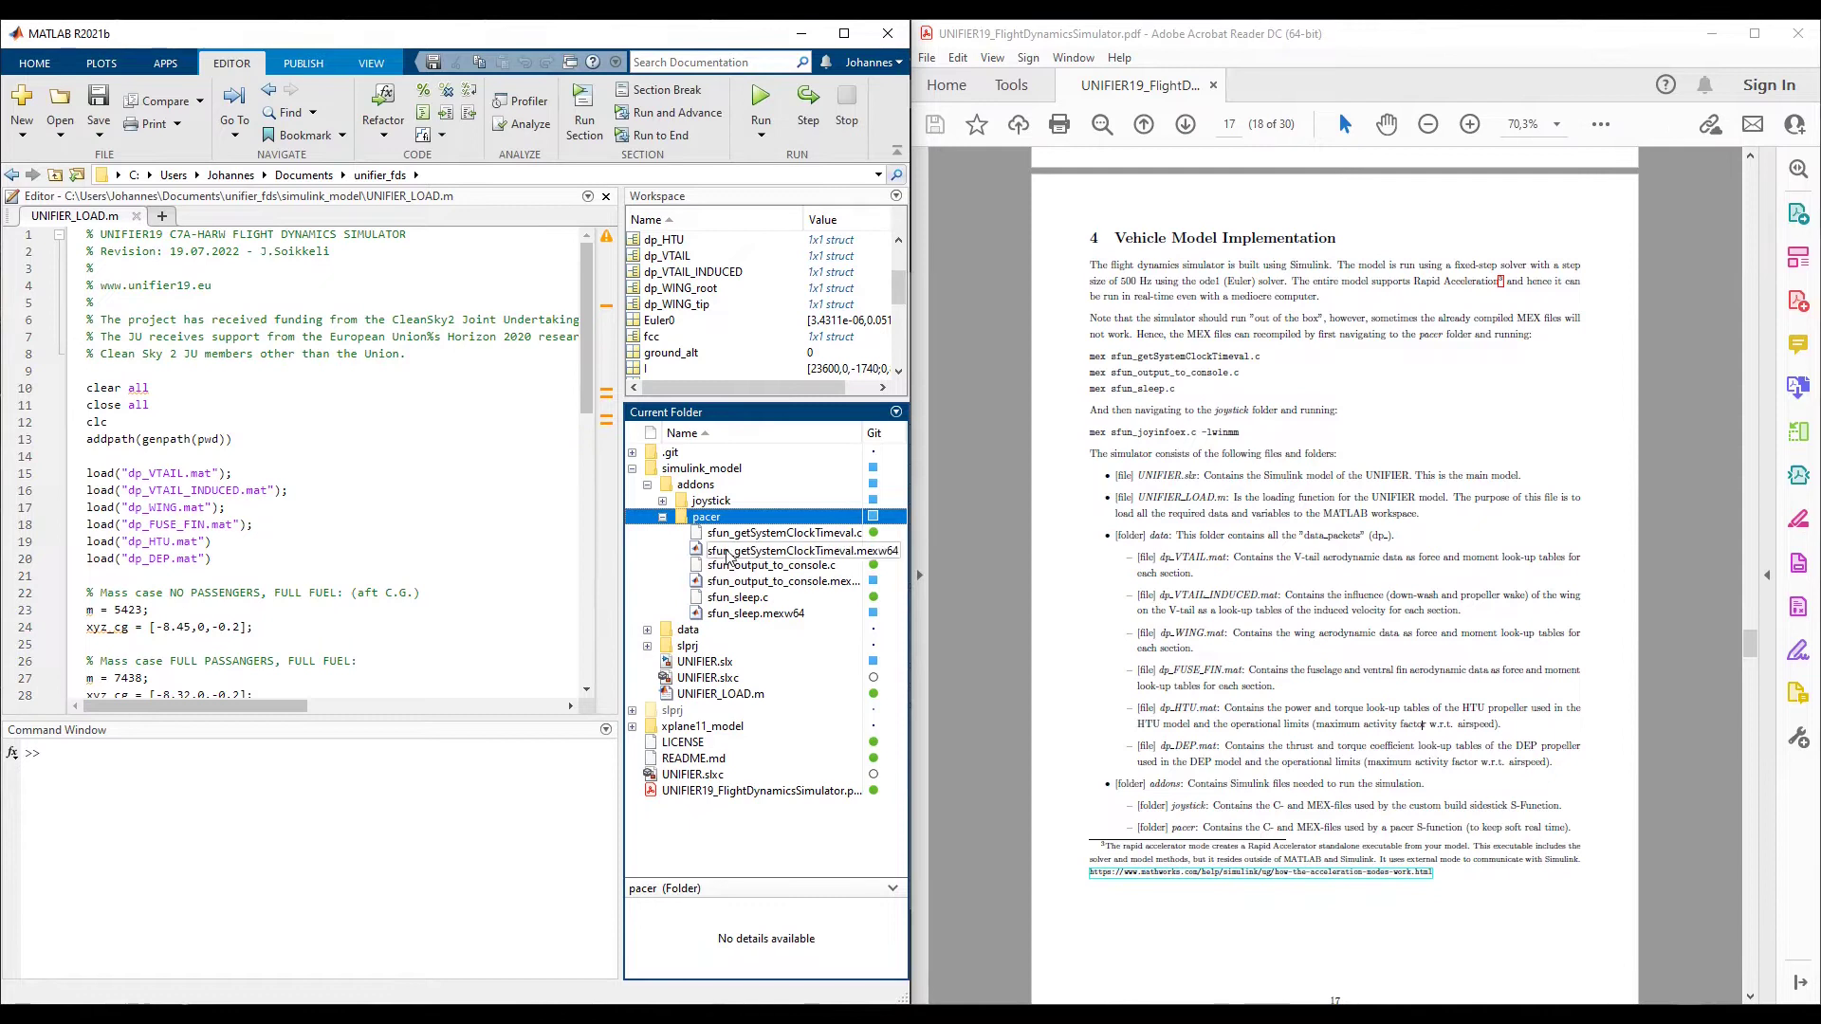
click(729, 537)
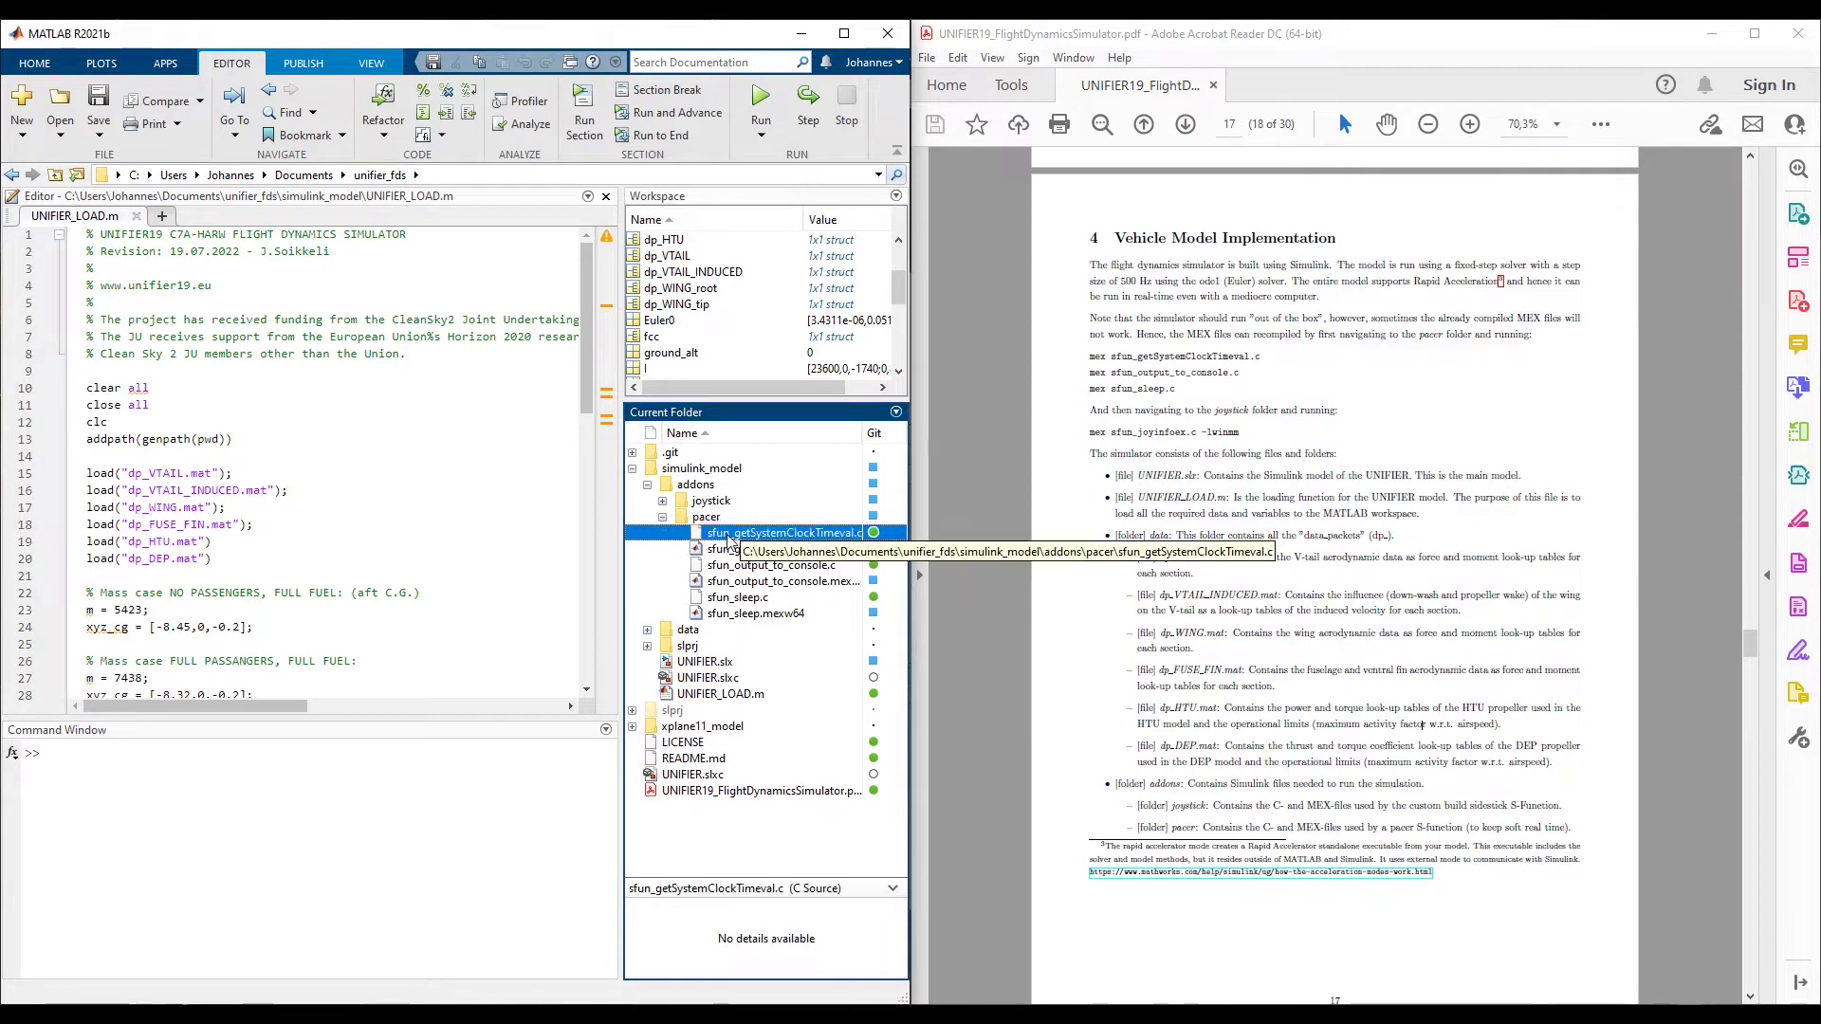
click(663, 518)
click(663, 517)
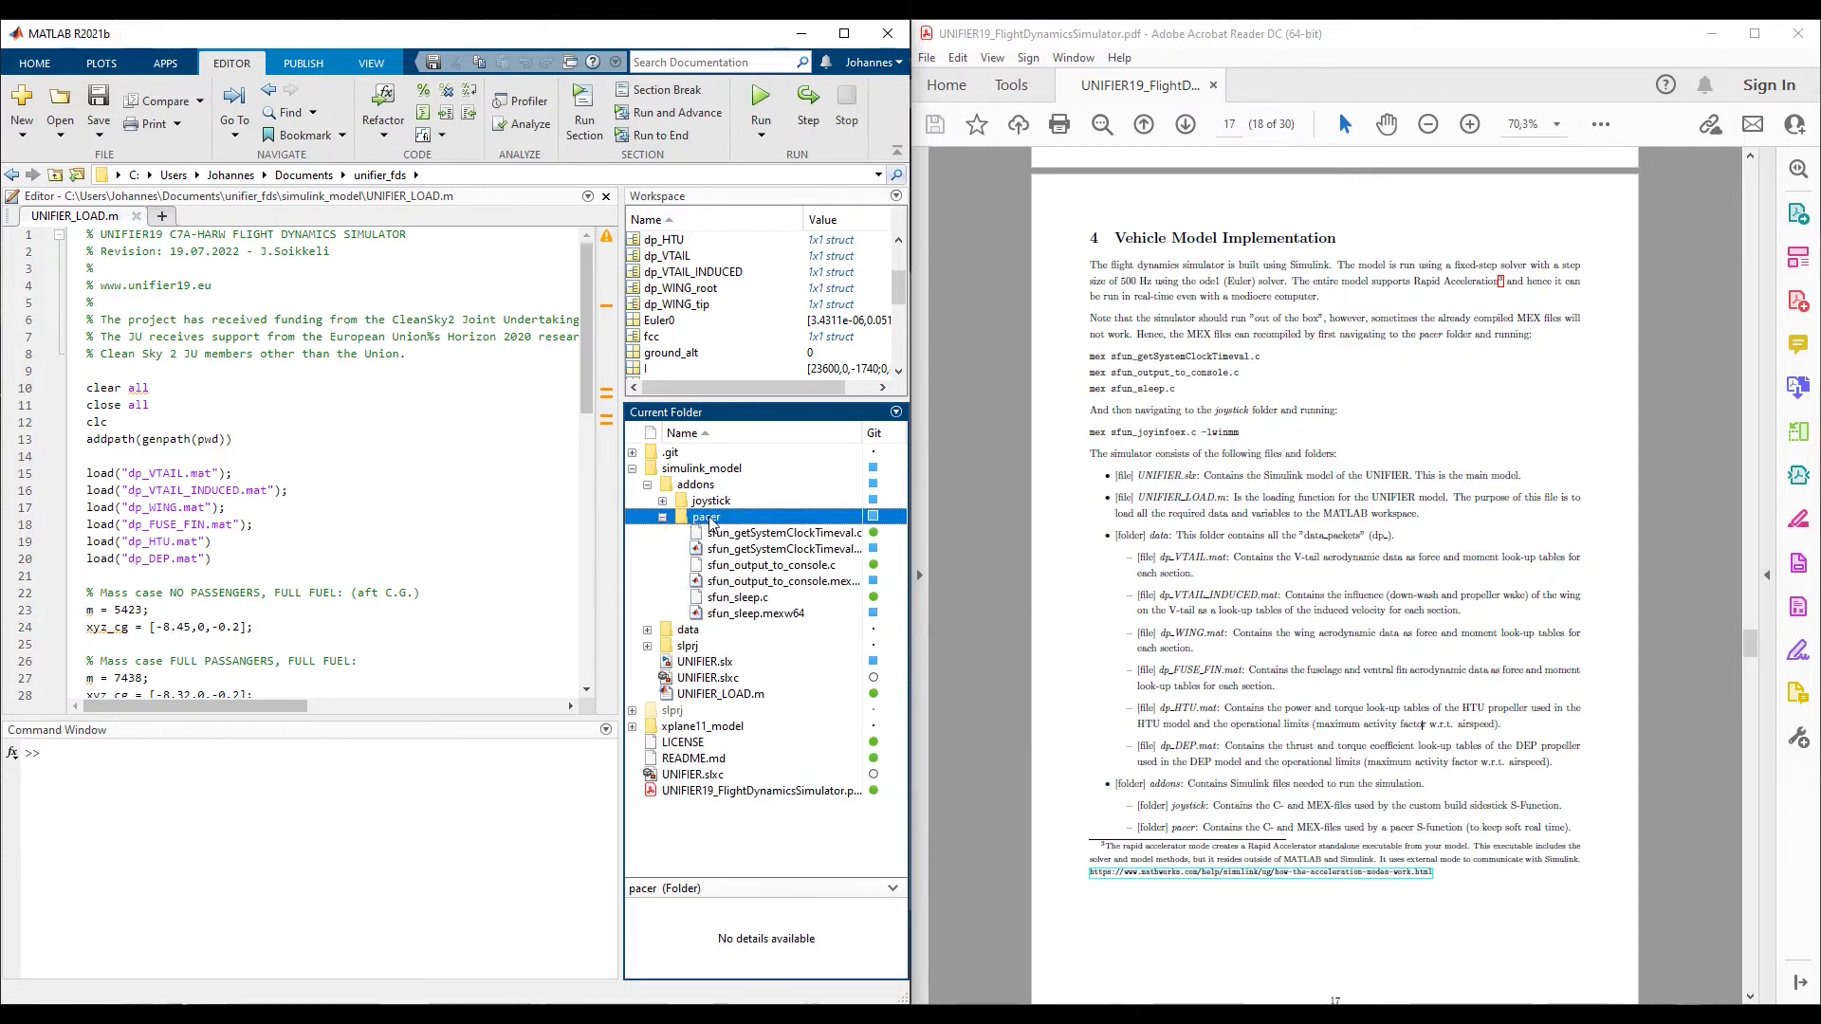
double_click(709, 517)
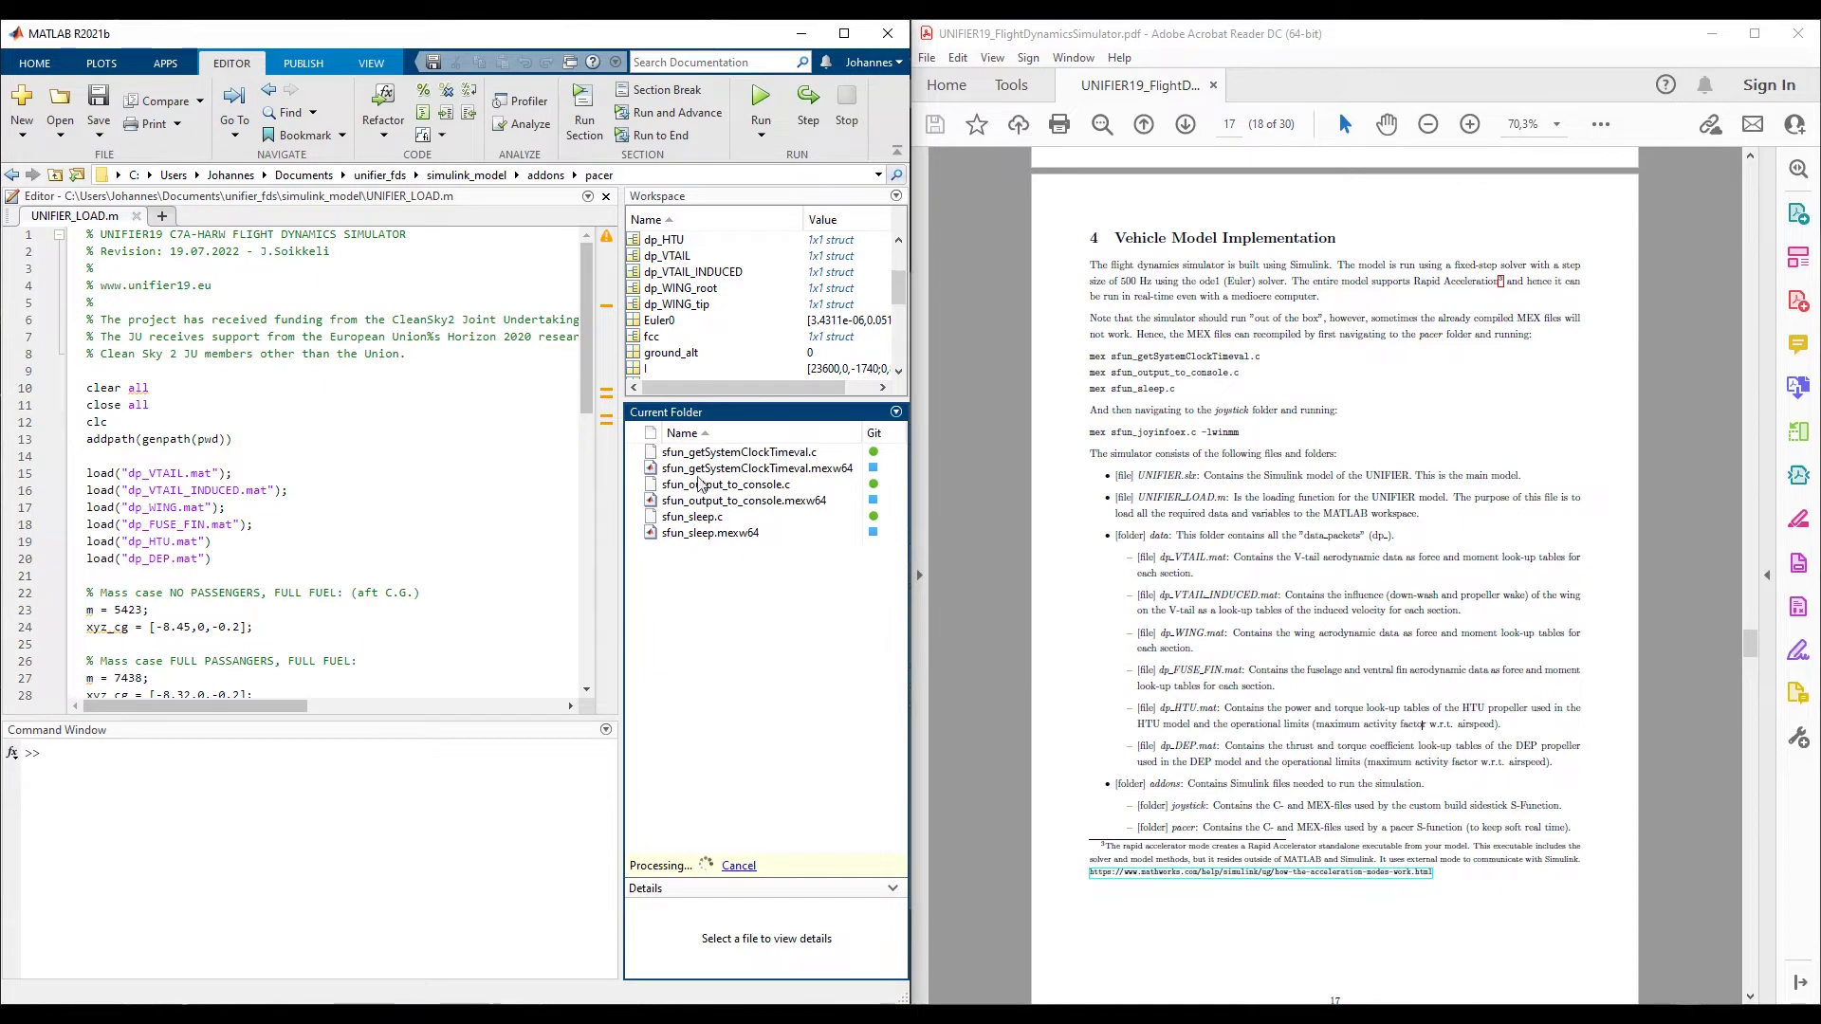
drag(1176, 373, 1091, 362)
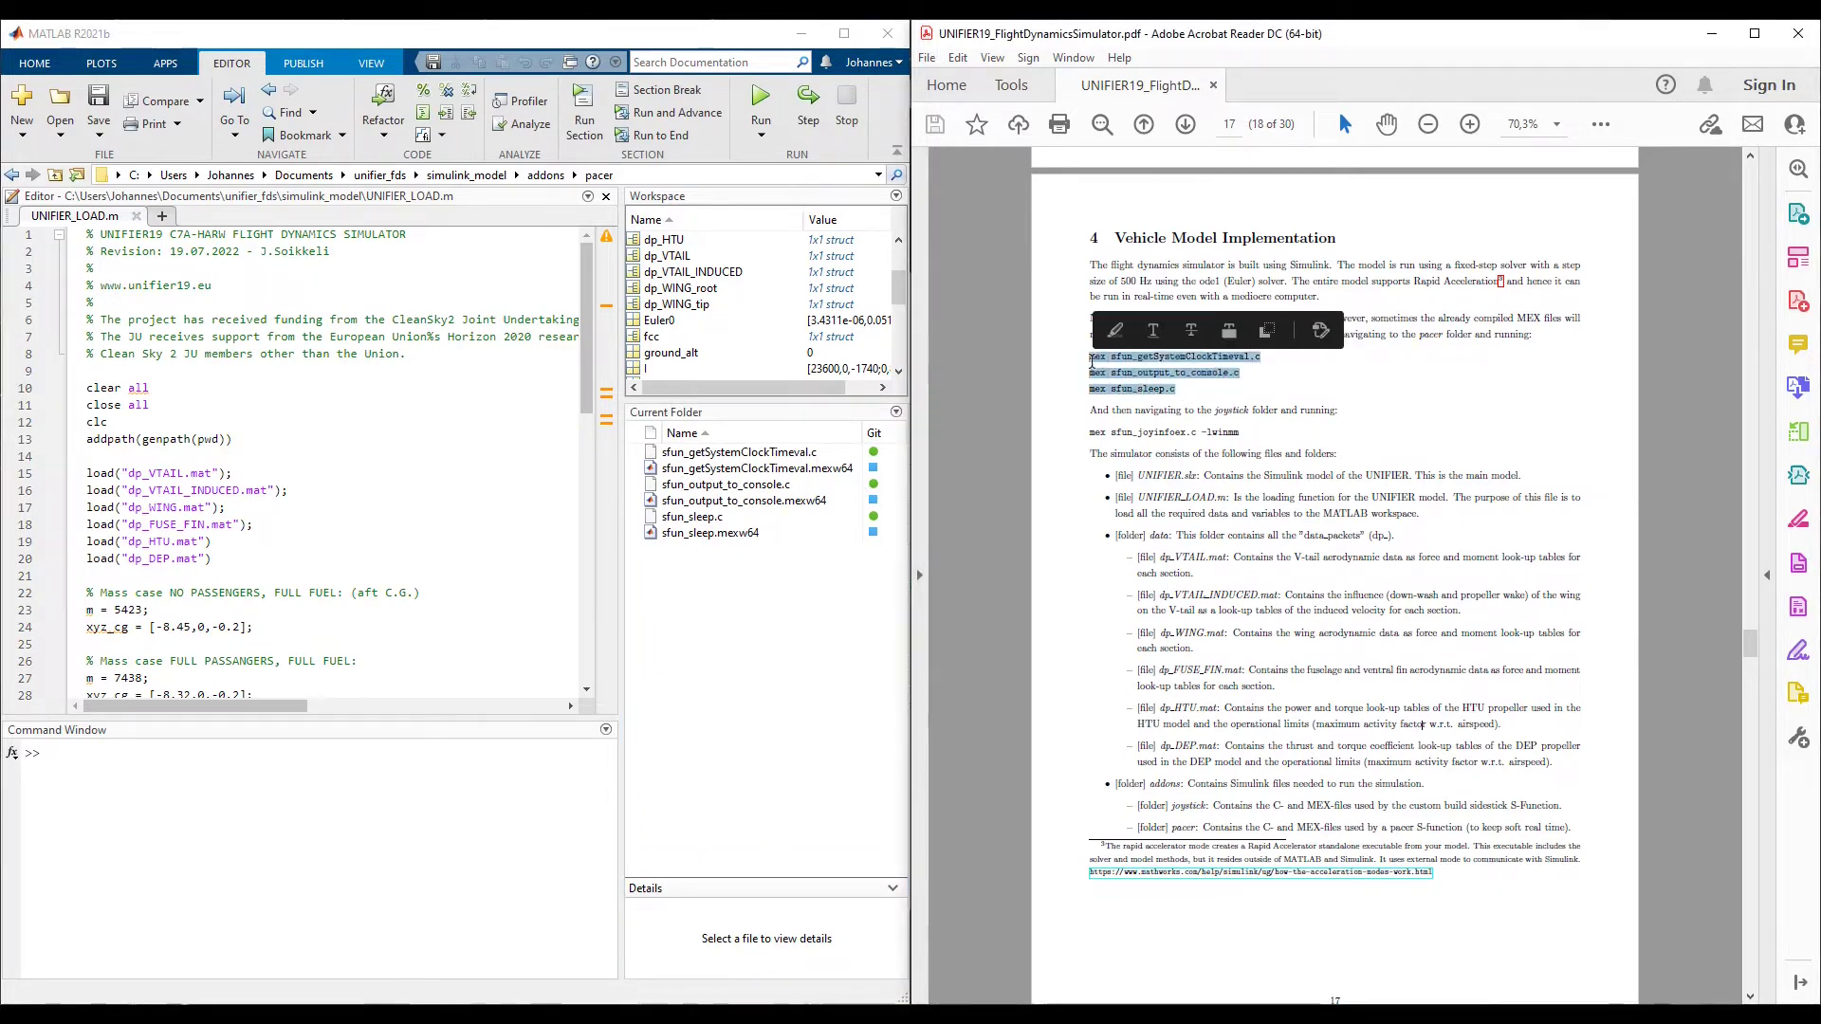
key(ctrl+c)
click(322, 809)
key(ctrl+v)
key(Return)
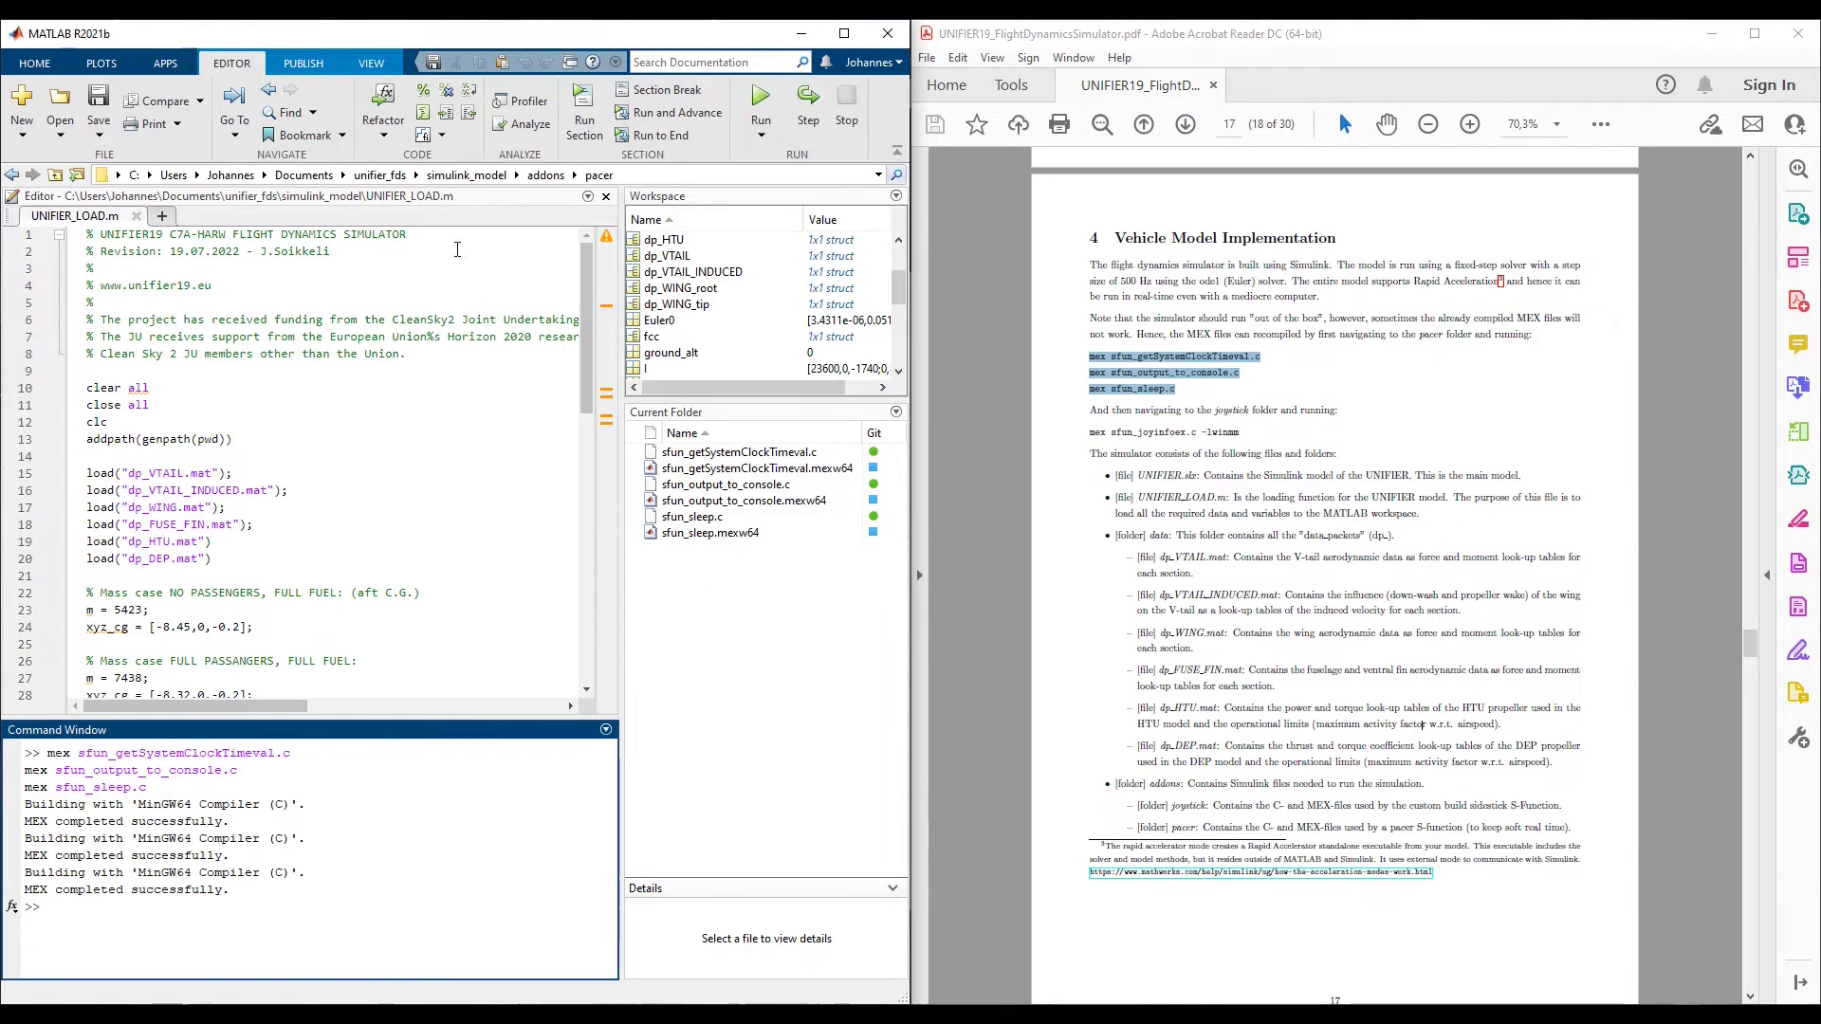
- In the joystick folder, run mex sfun_joyinfoex.c -lwinmm from the manual
click(545, 175)
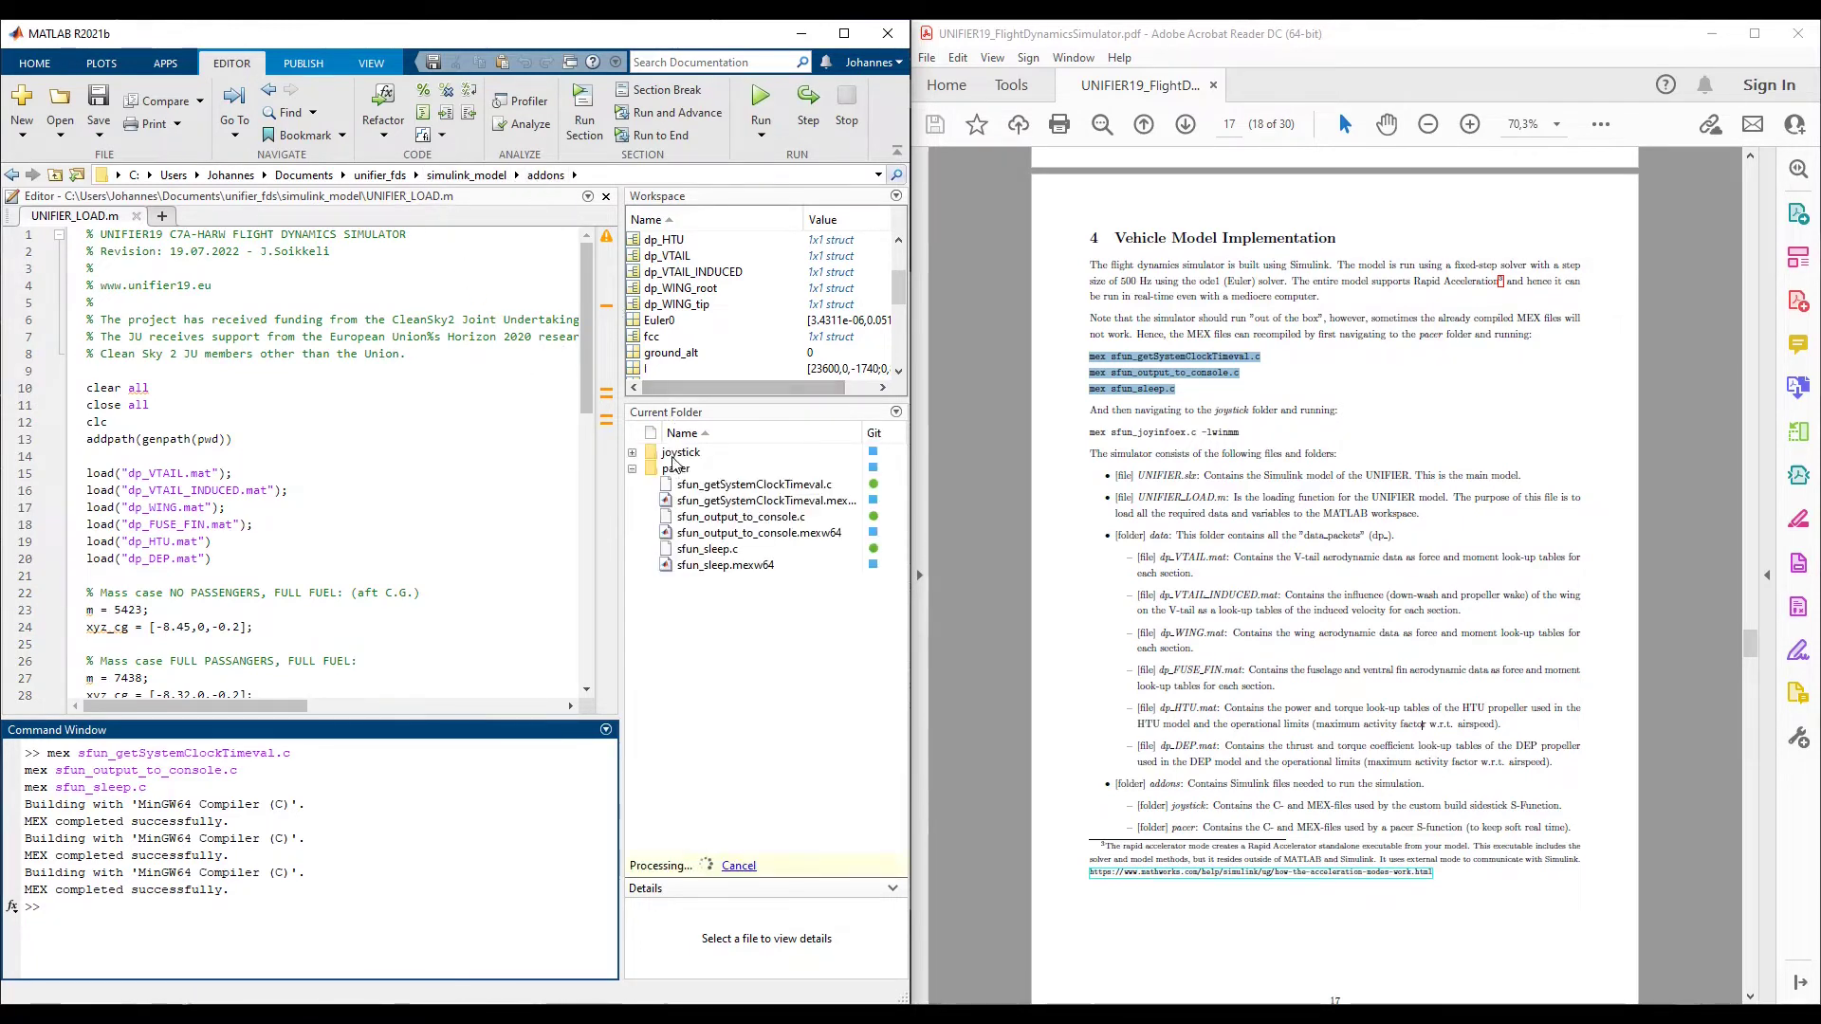
double_click(692, 453)
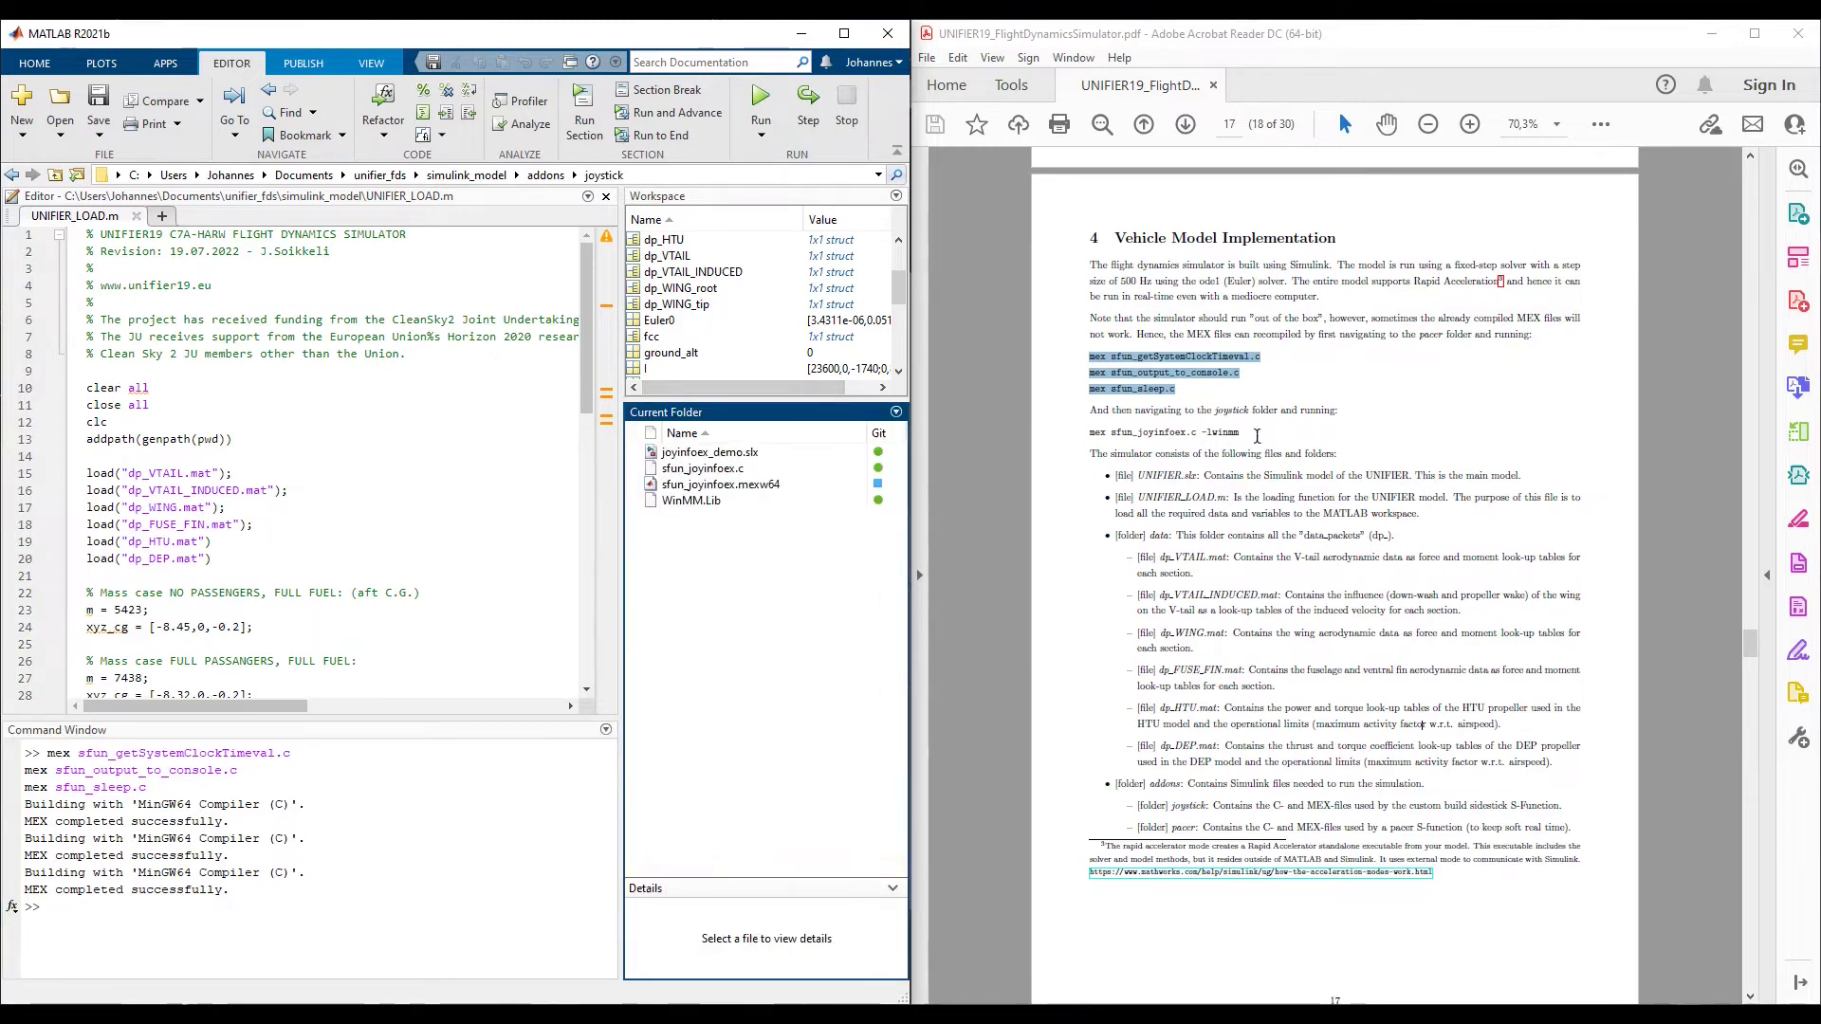
mouse_move(1228, 450)
mouse_down()
mouse_move(1097, 435)
mouse_move(1262, 455)
mouse_move(1241, 435)
mouse_up()
click(1098, 439)
click(327, 934)
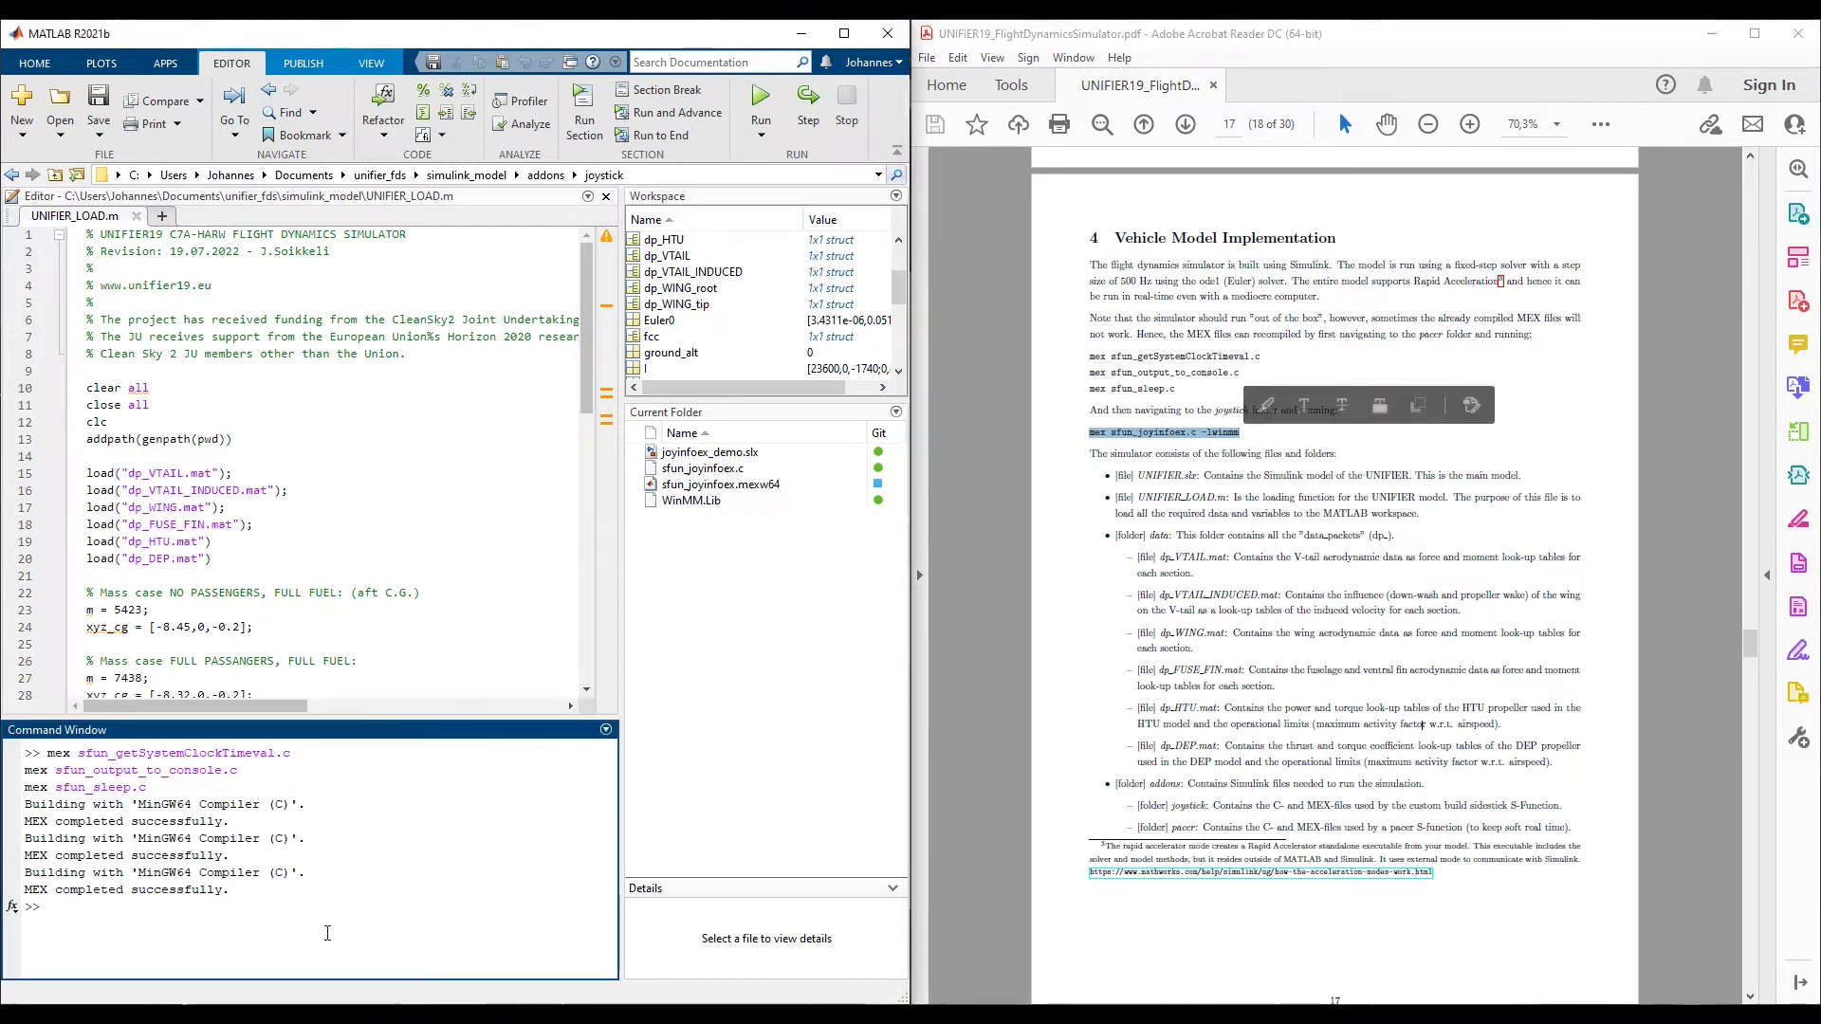
key(ctrl+v)
key(Return)
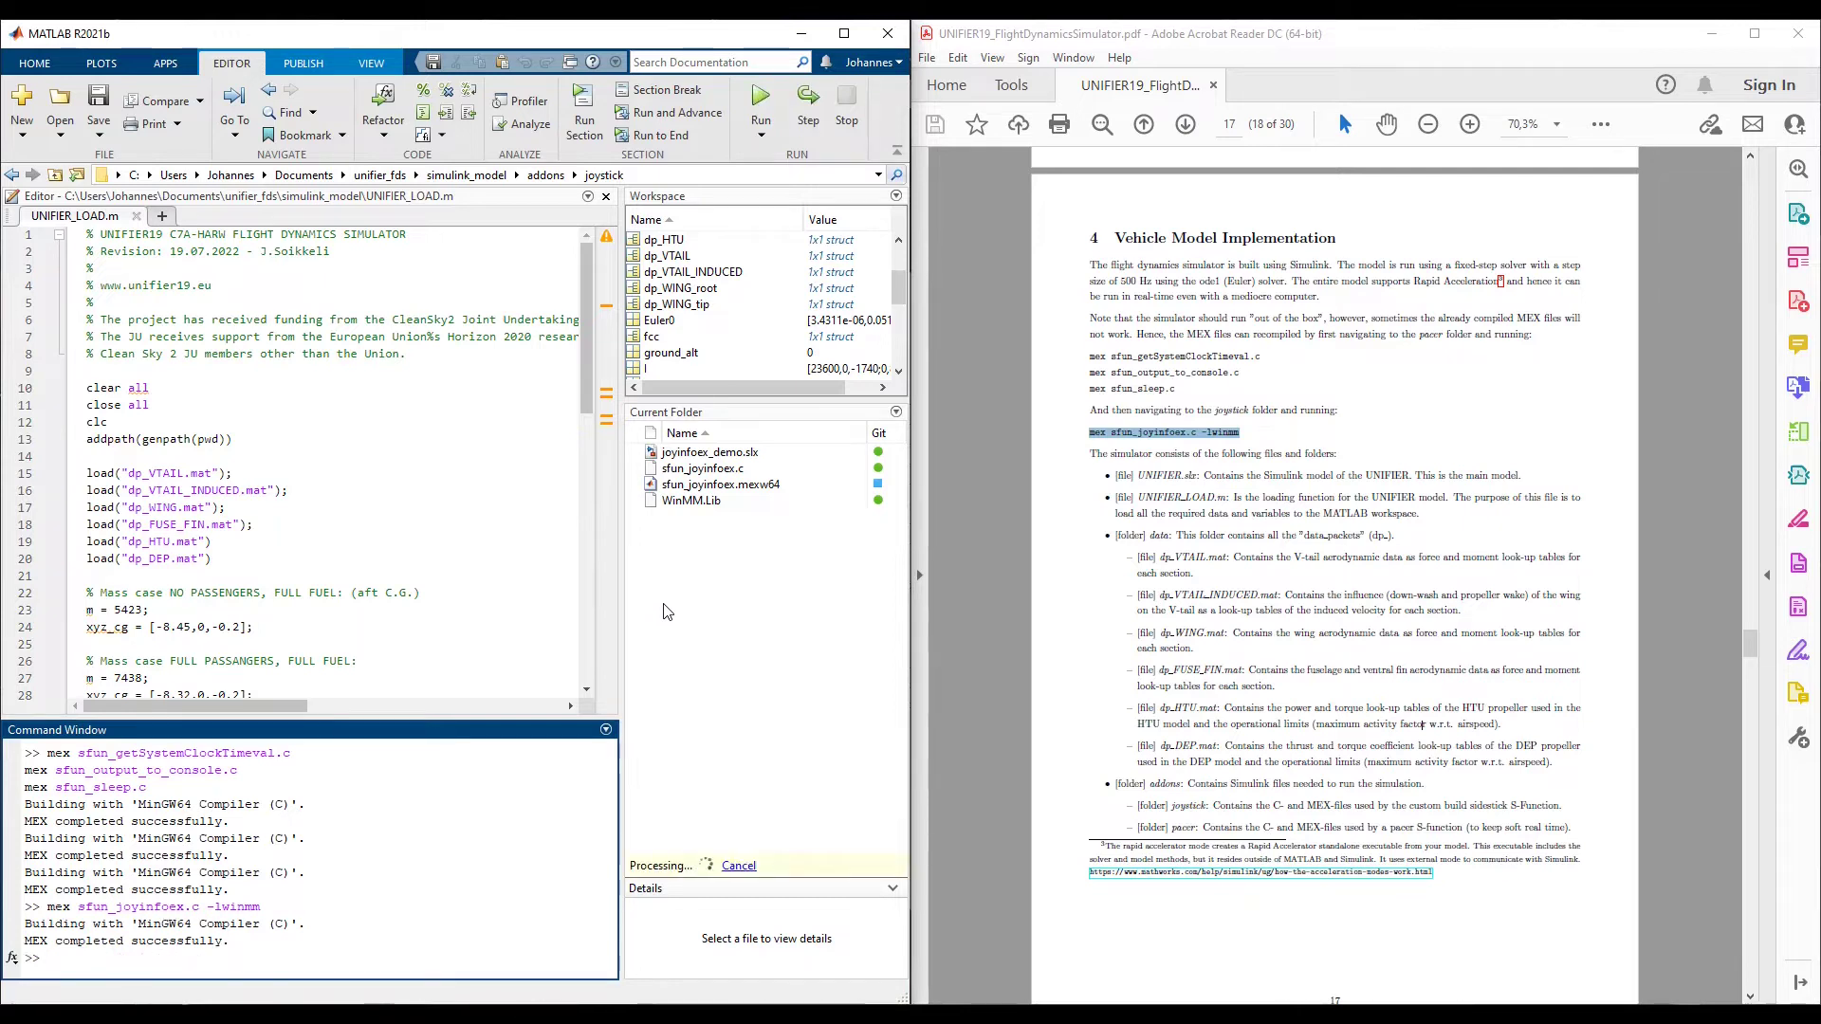
- Return to the simulink_model folder, collapse addons, and select UNIFIER_LOAD.m
click(466, 175)
click(648, 485)
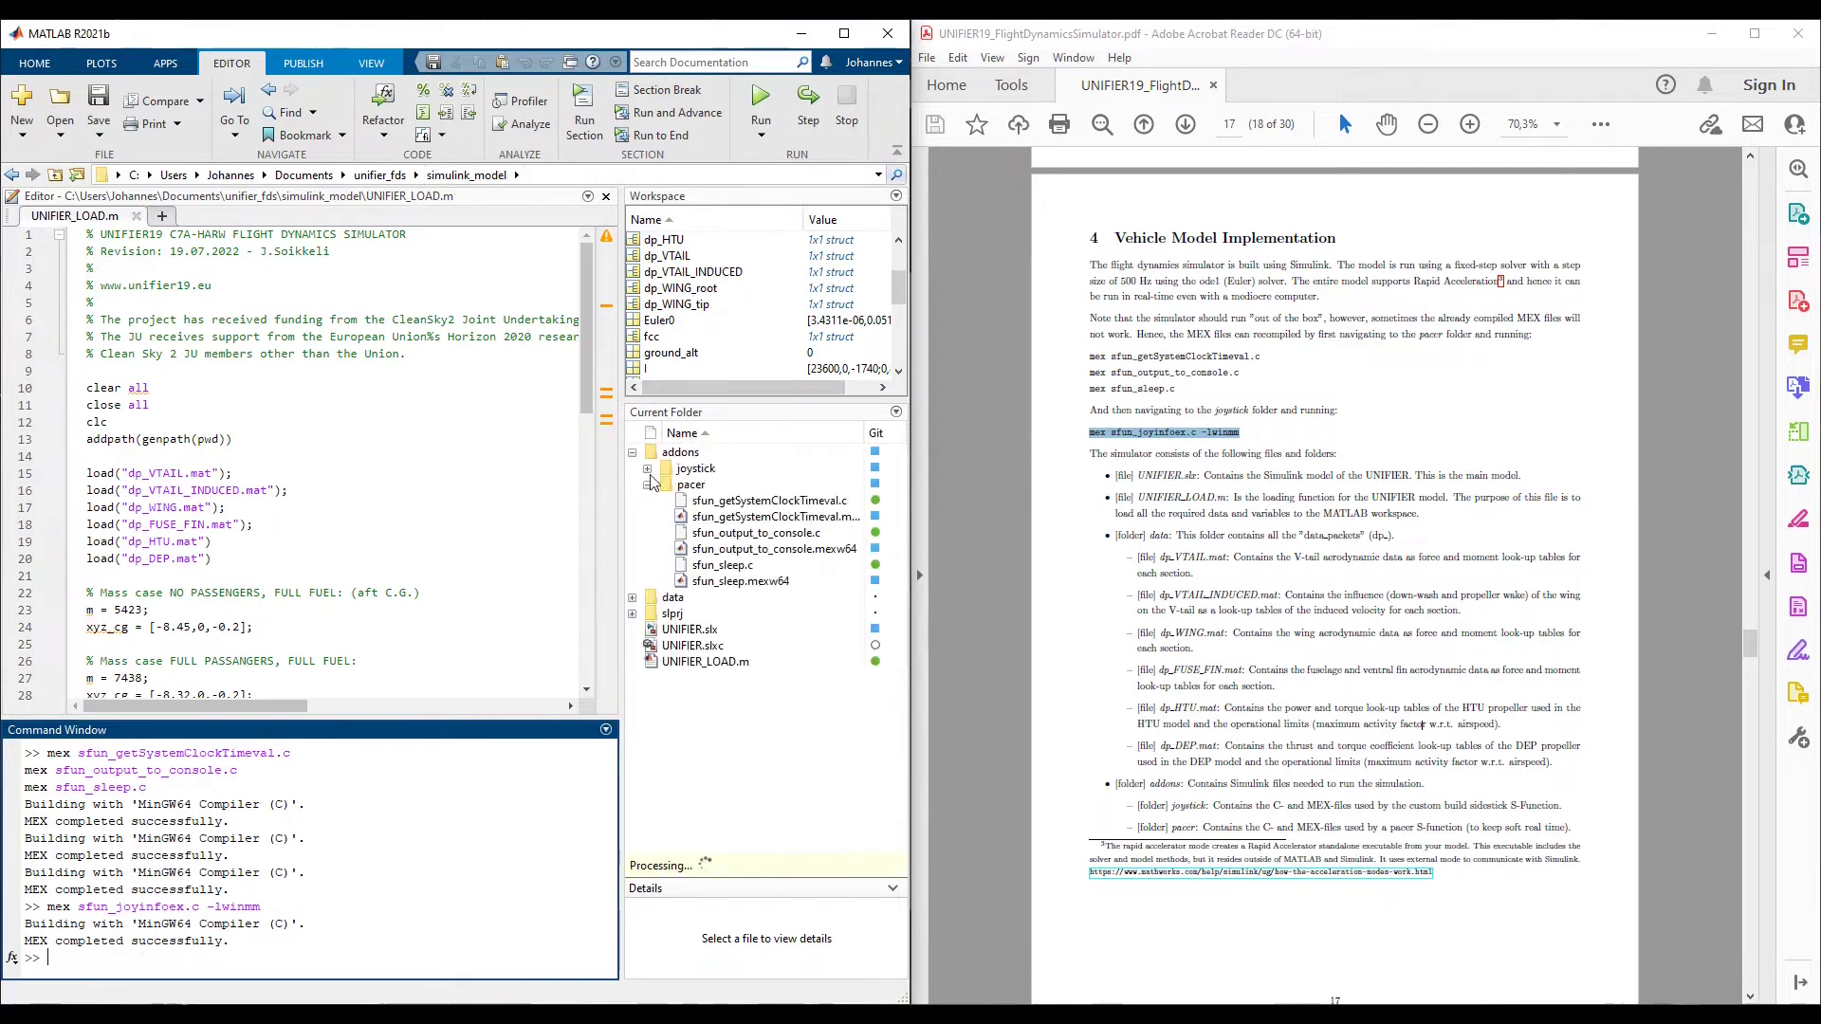
click(632, 453)
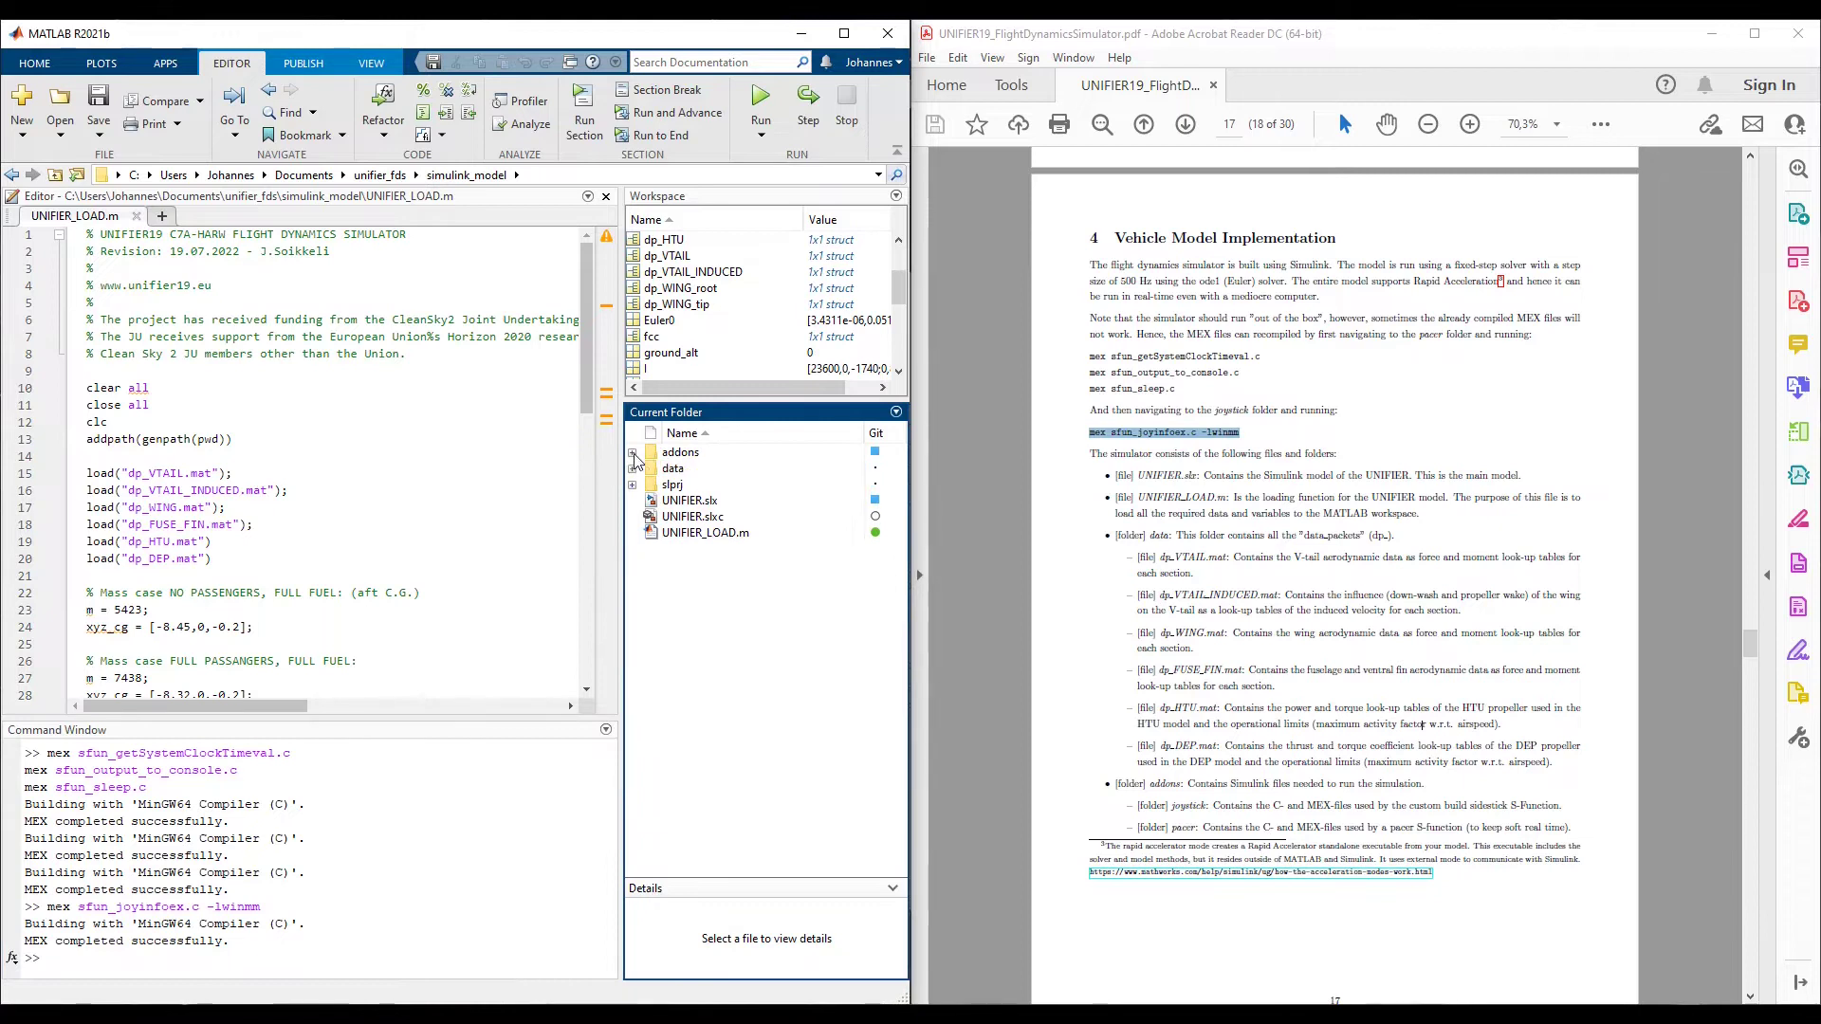
click(693, 533)
- Run the UNIFIER_LOAD script with F5 and scroll through its code
click(393, 419)
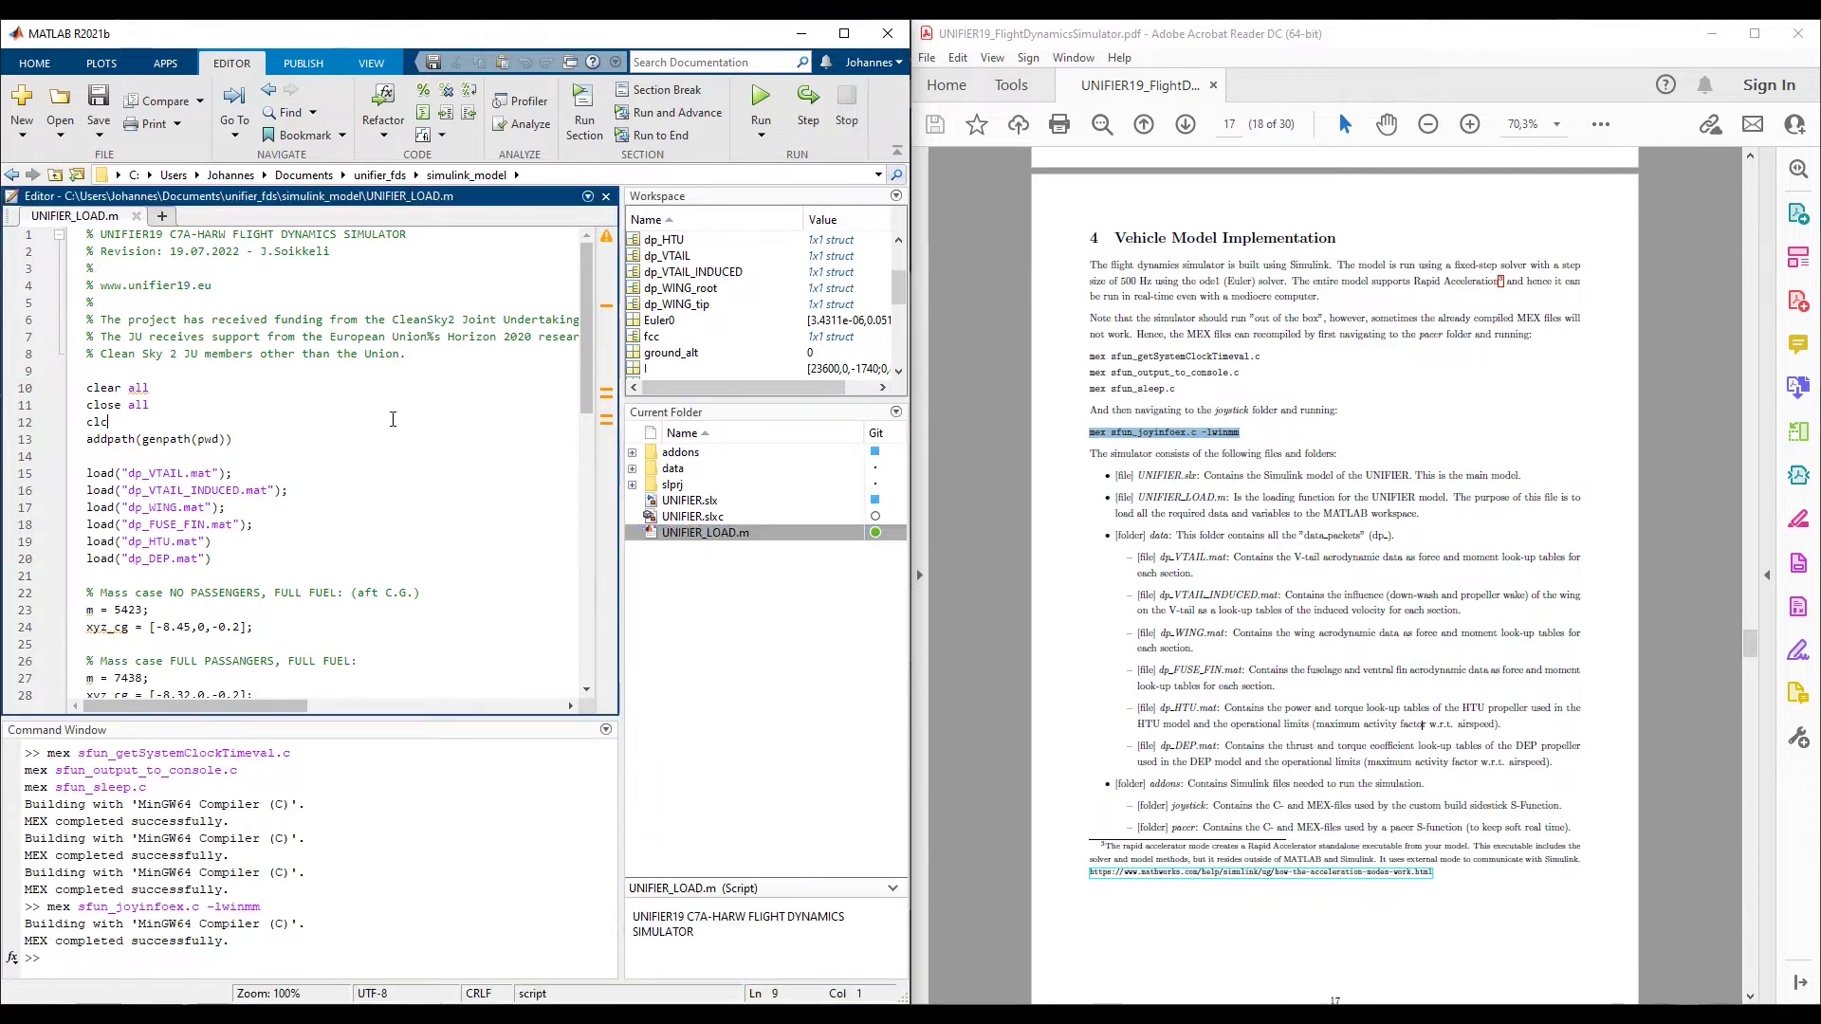
click(212, 287)
key(F5)
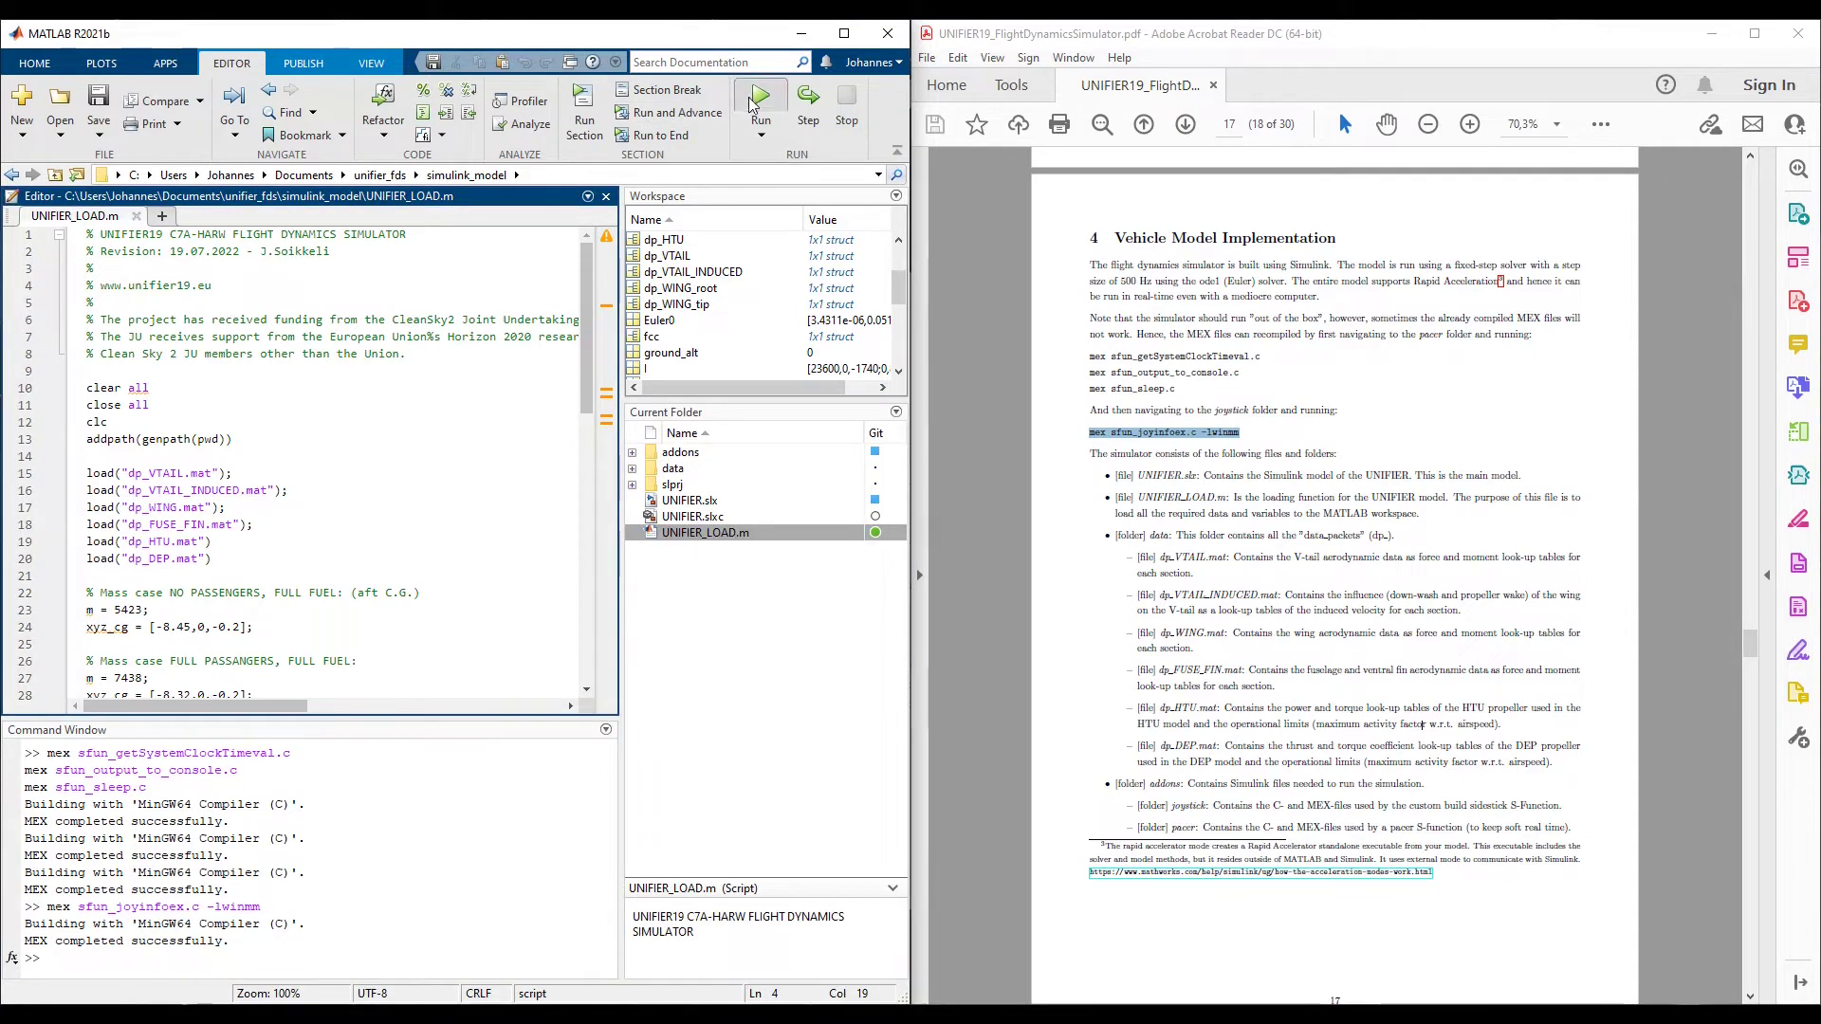
scroll(274, 447, down, 6)
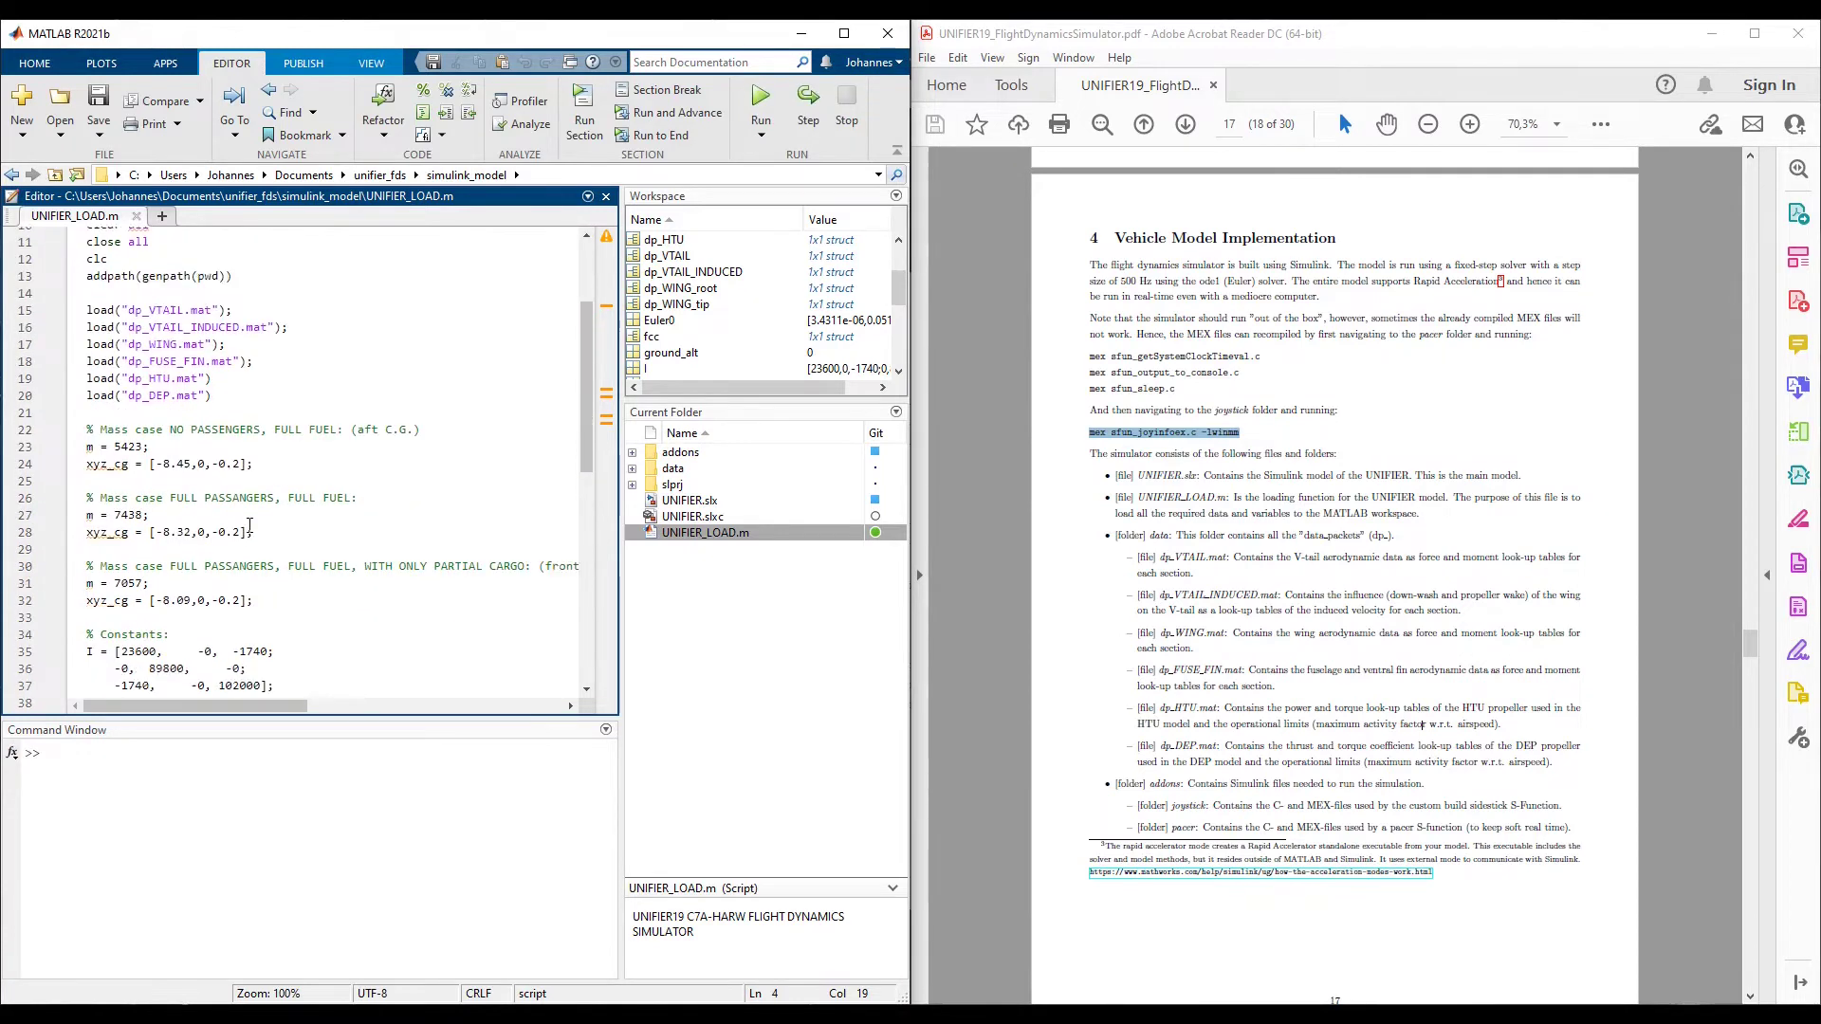
scroll(281, 534, down, 9)
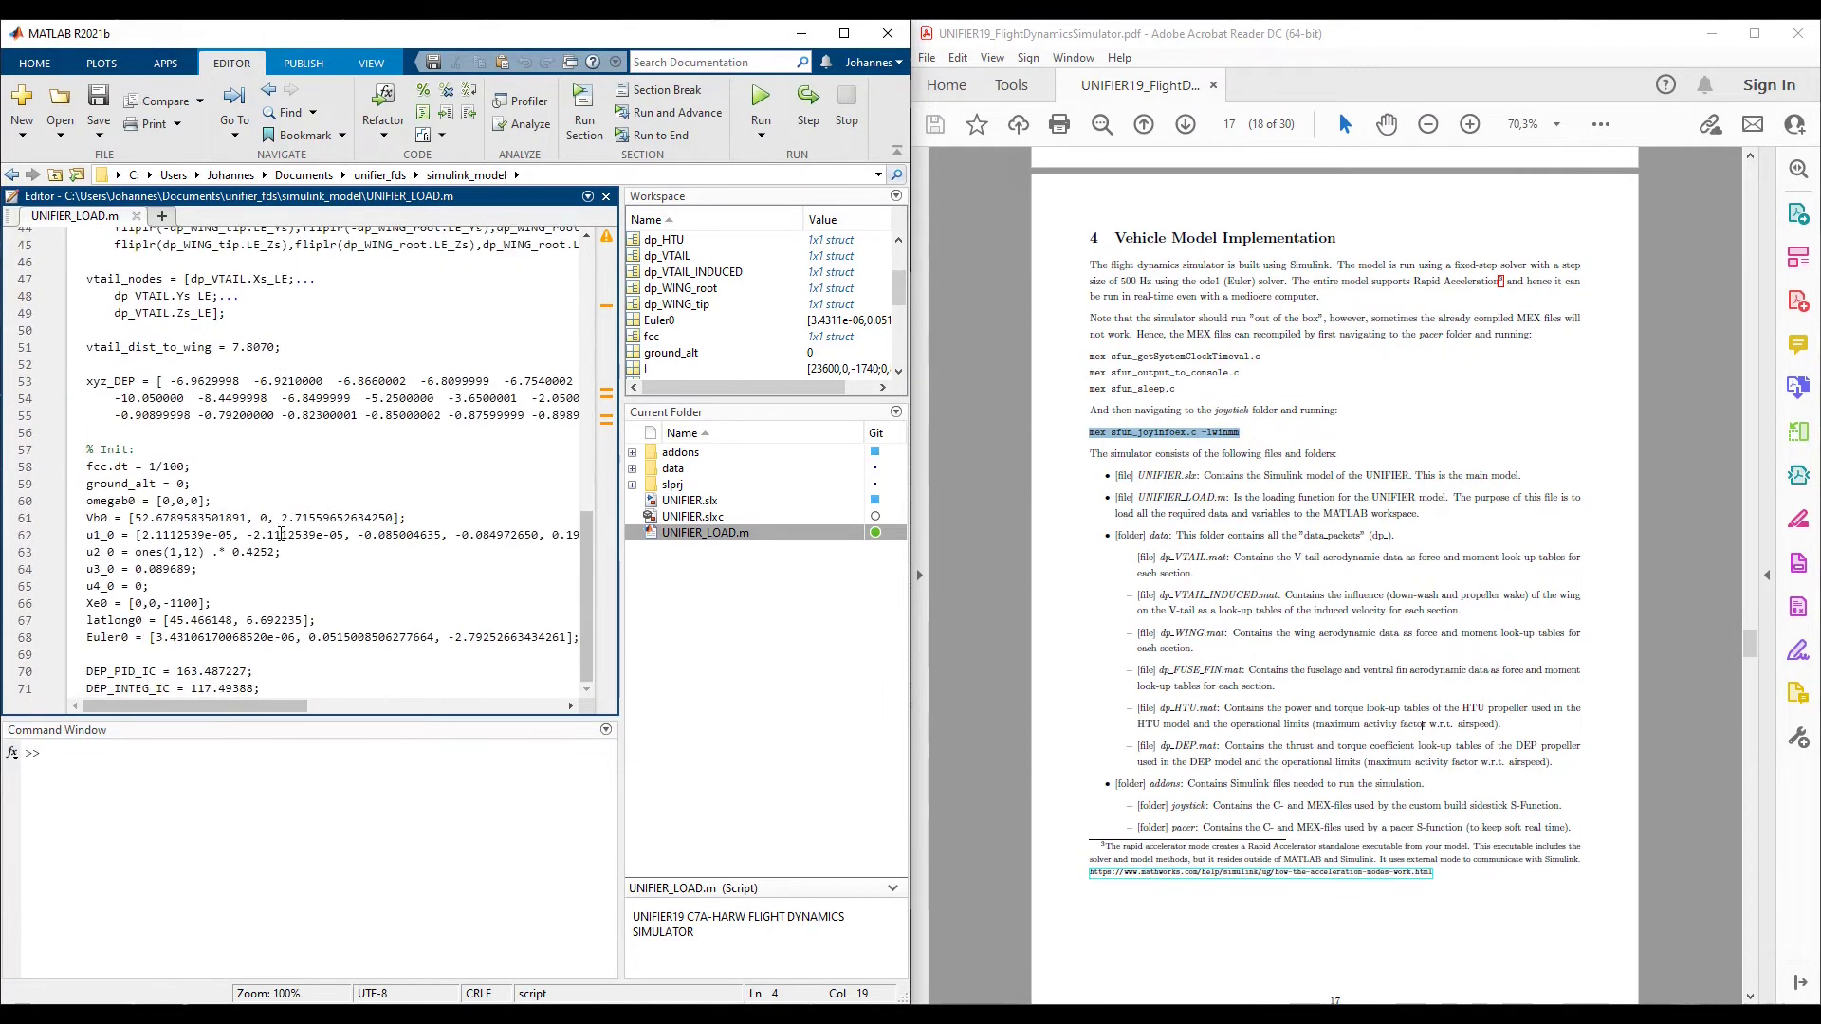
scroll(279, 568, up, 14)
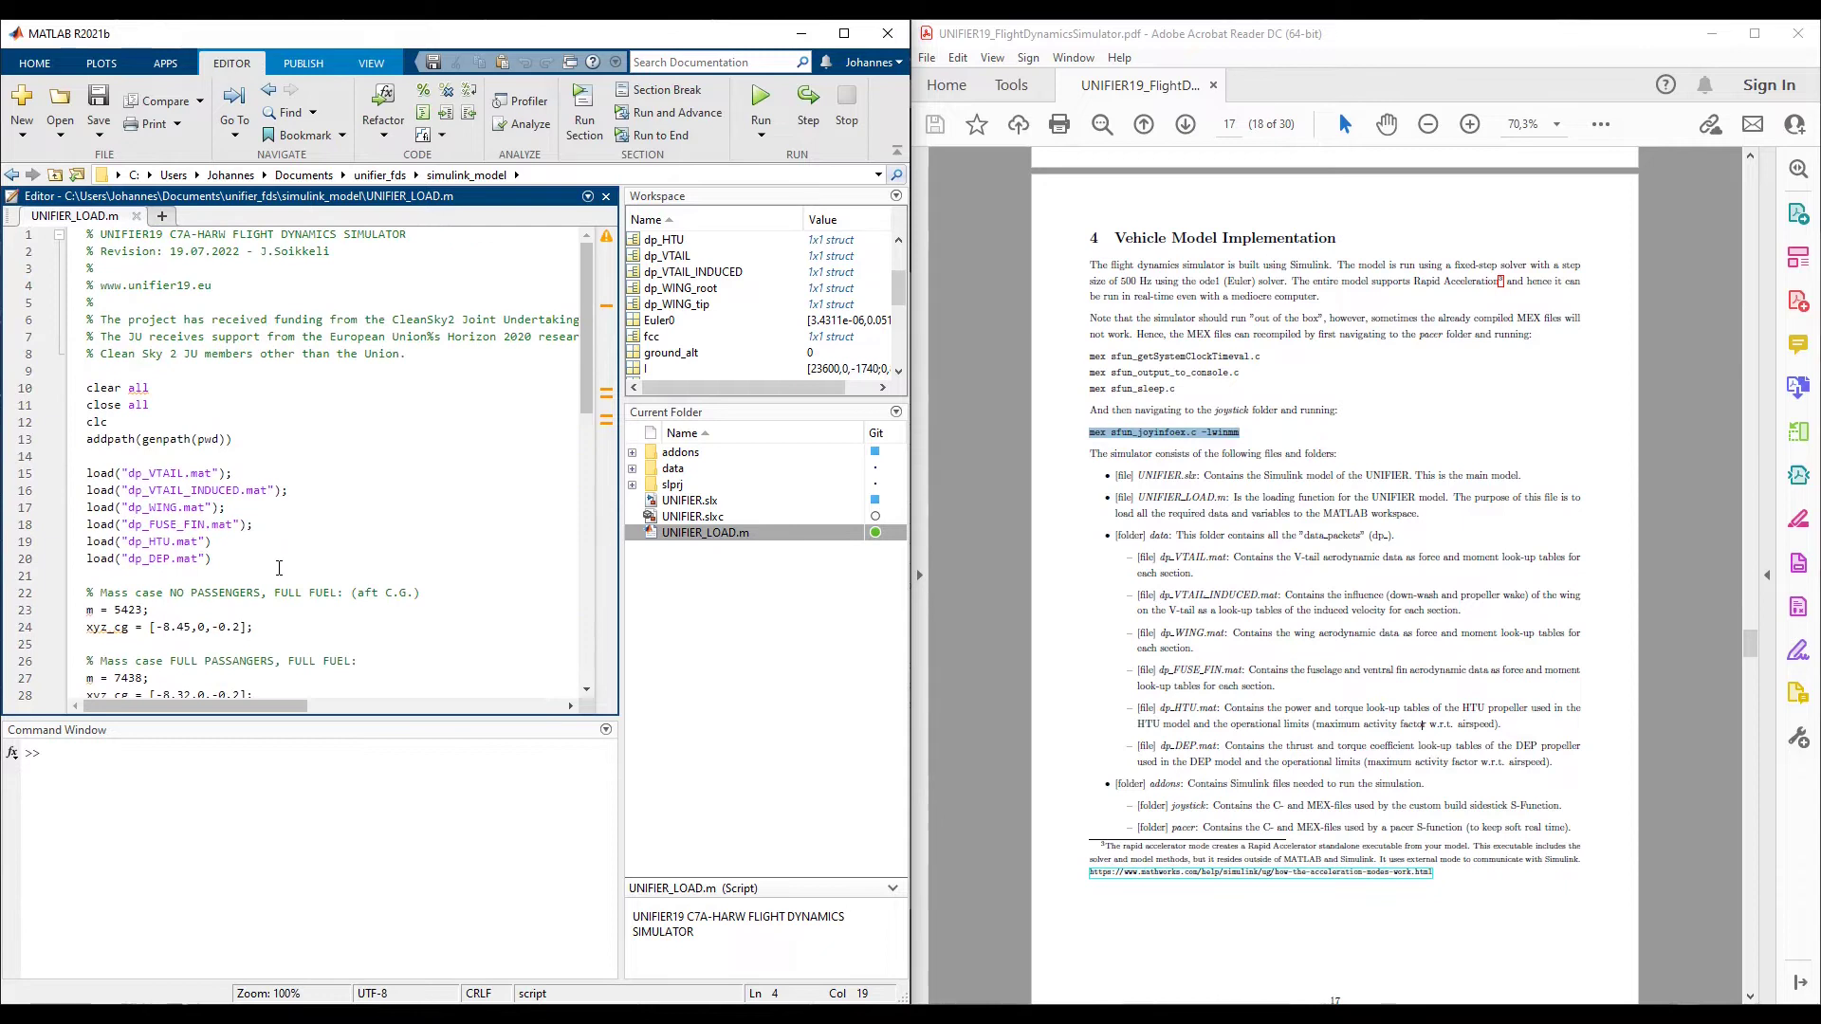
- Return the Simulink window to the top-level UNIFIER model, run it briefly, then stop the simulation
mouse_move(209, 1003)
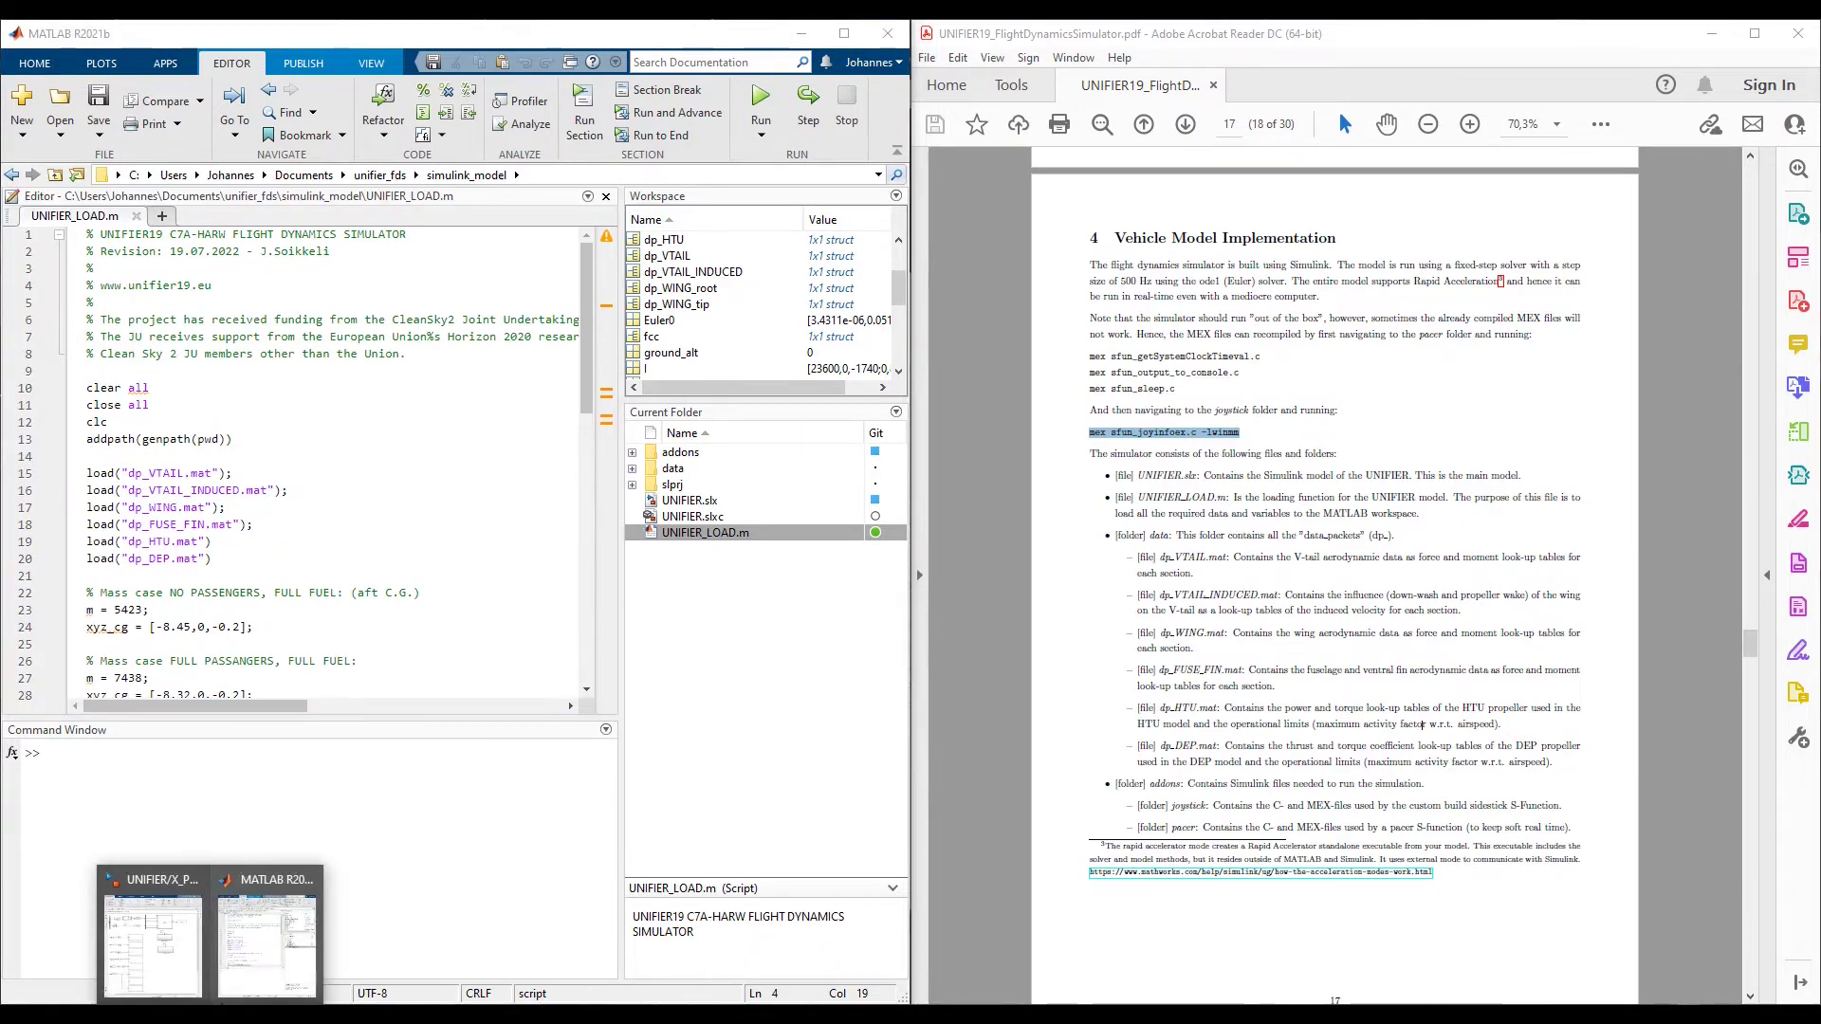
click(173, 960)
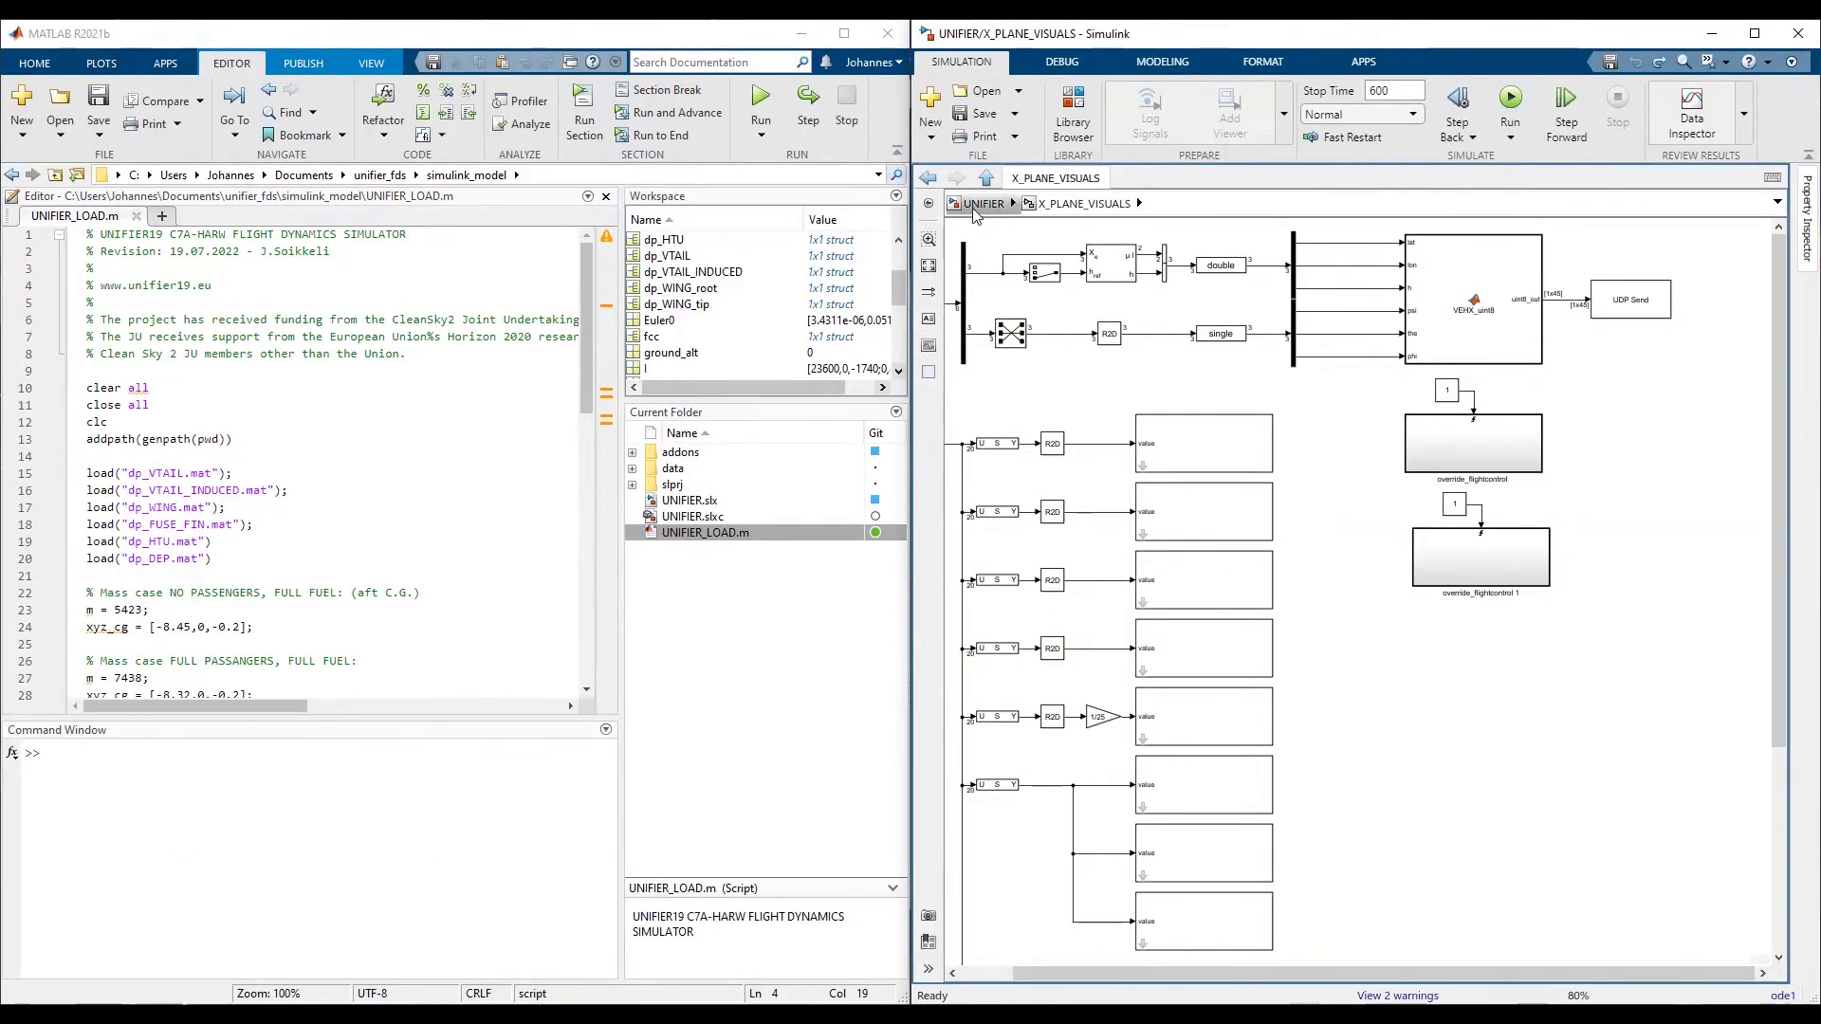
click(983, 203)
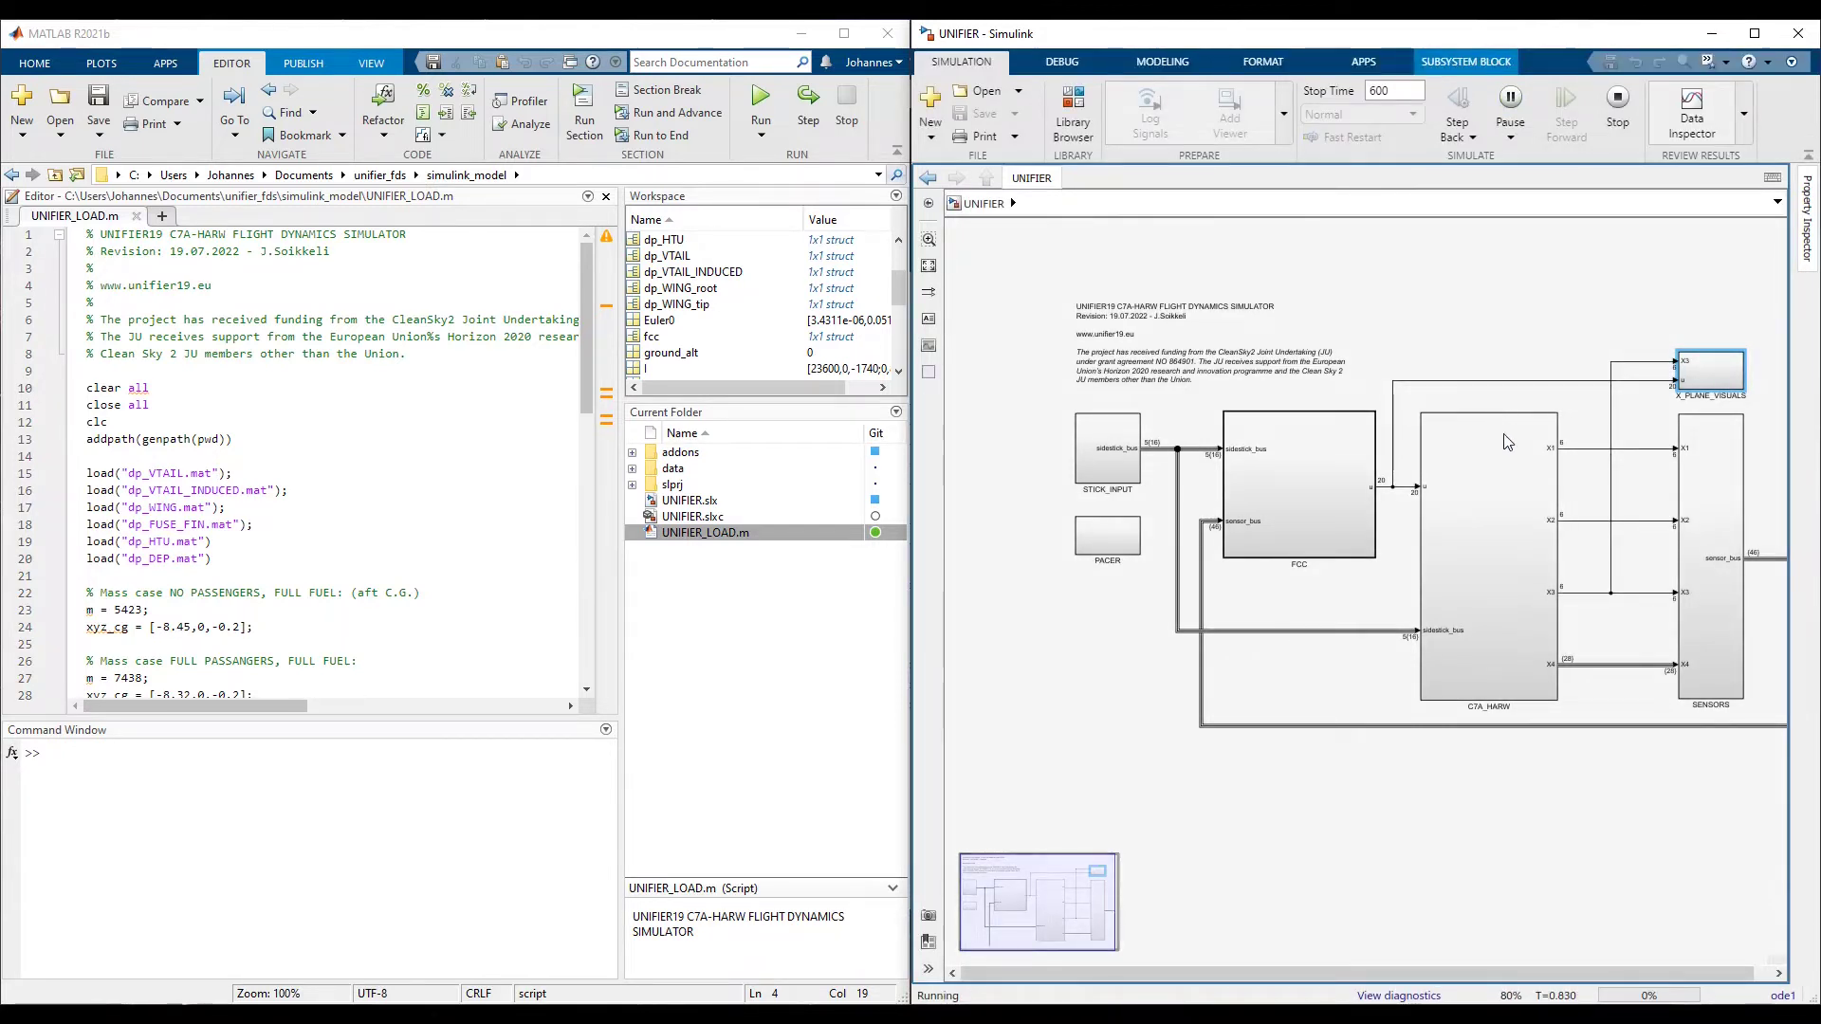
click(1617, 104)
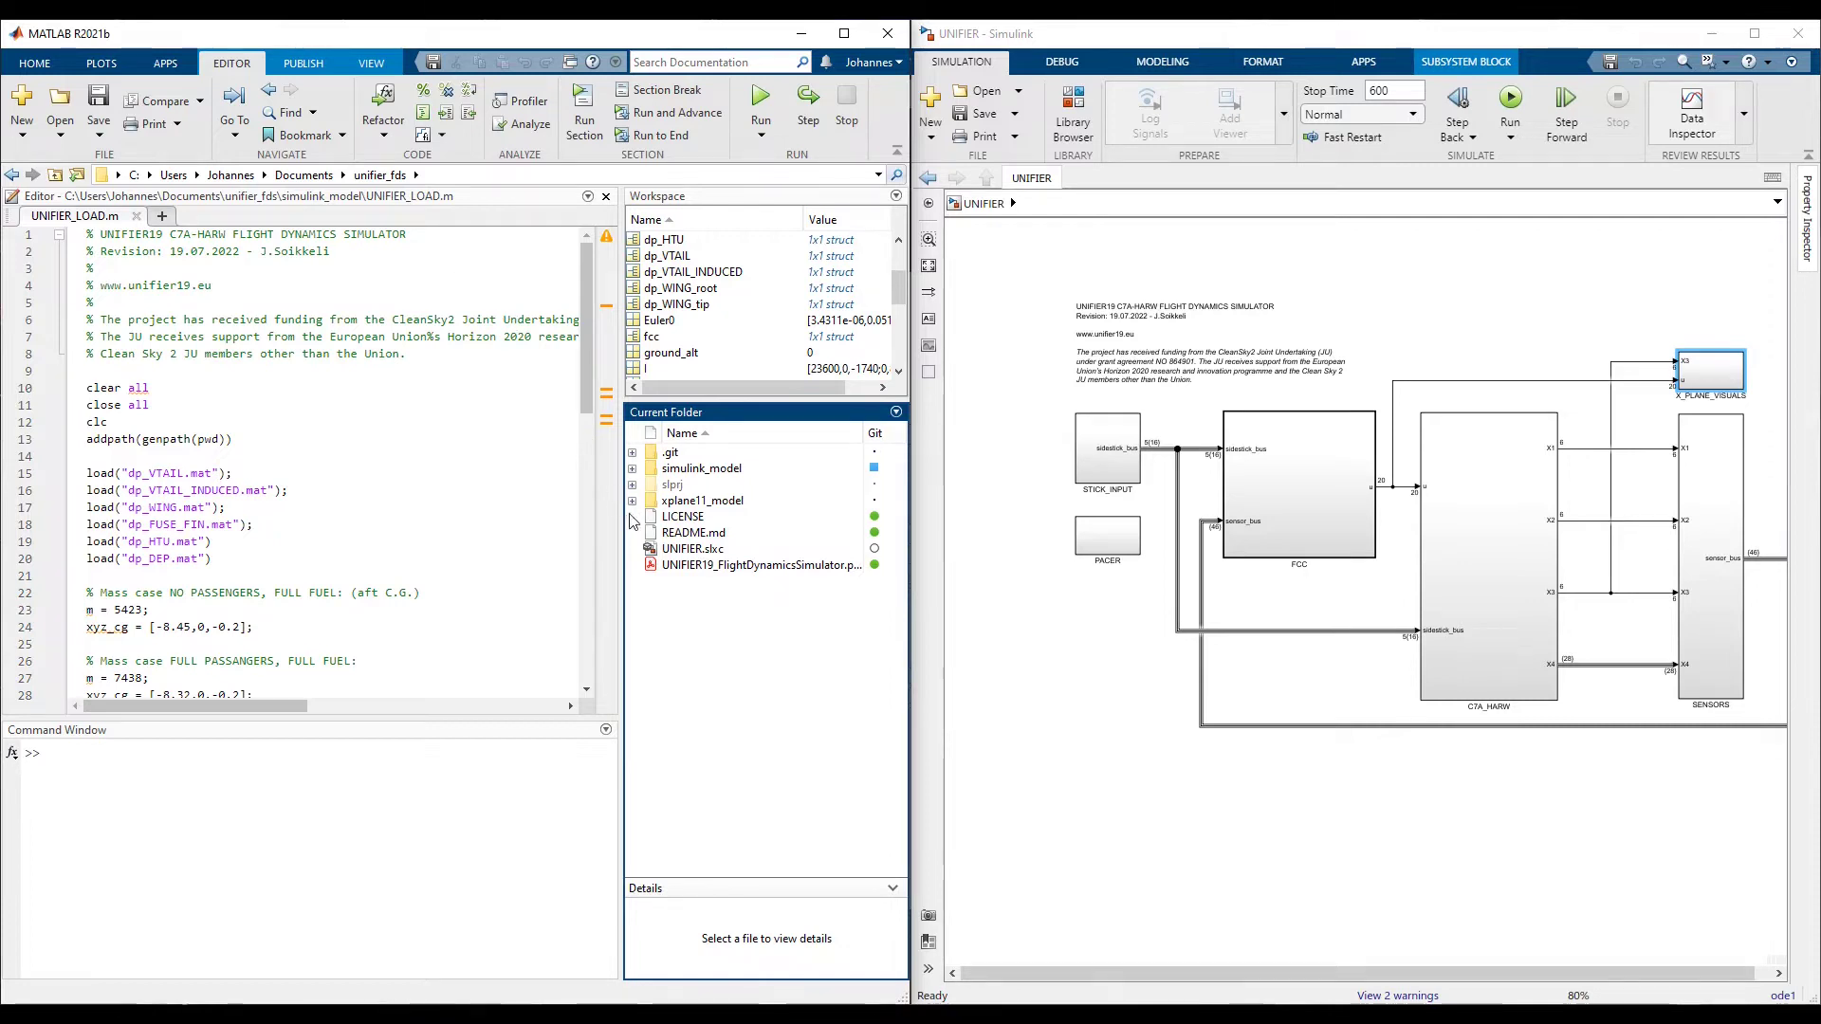
- Find the Unifier folder under xplane11_model and in X-Plane 11's Aircraft > Extra Aircraft, then minimize Explorer
click(632, 502)
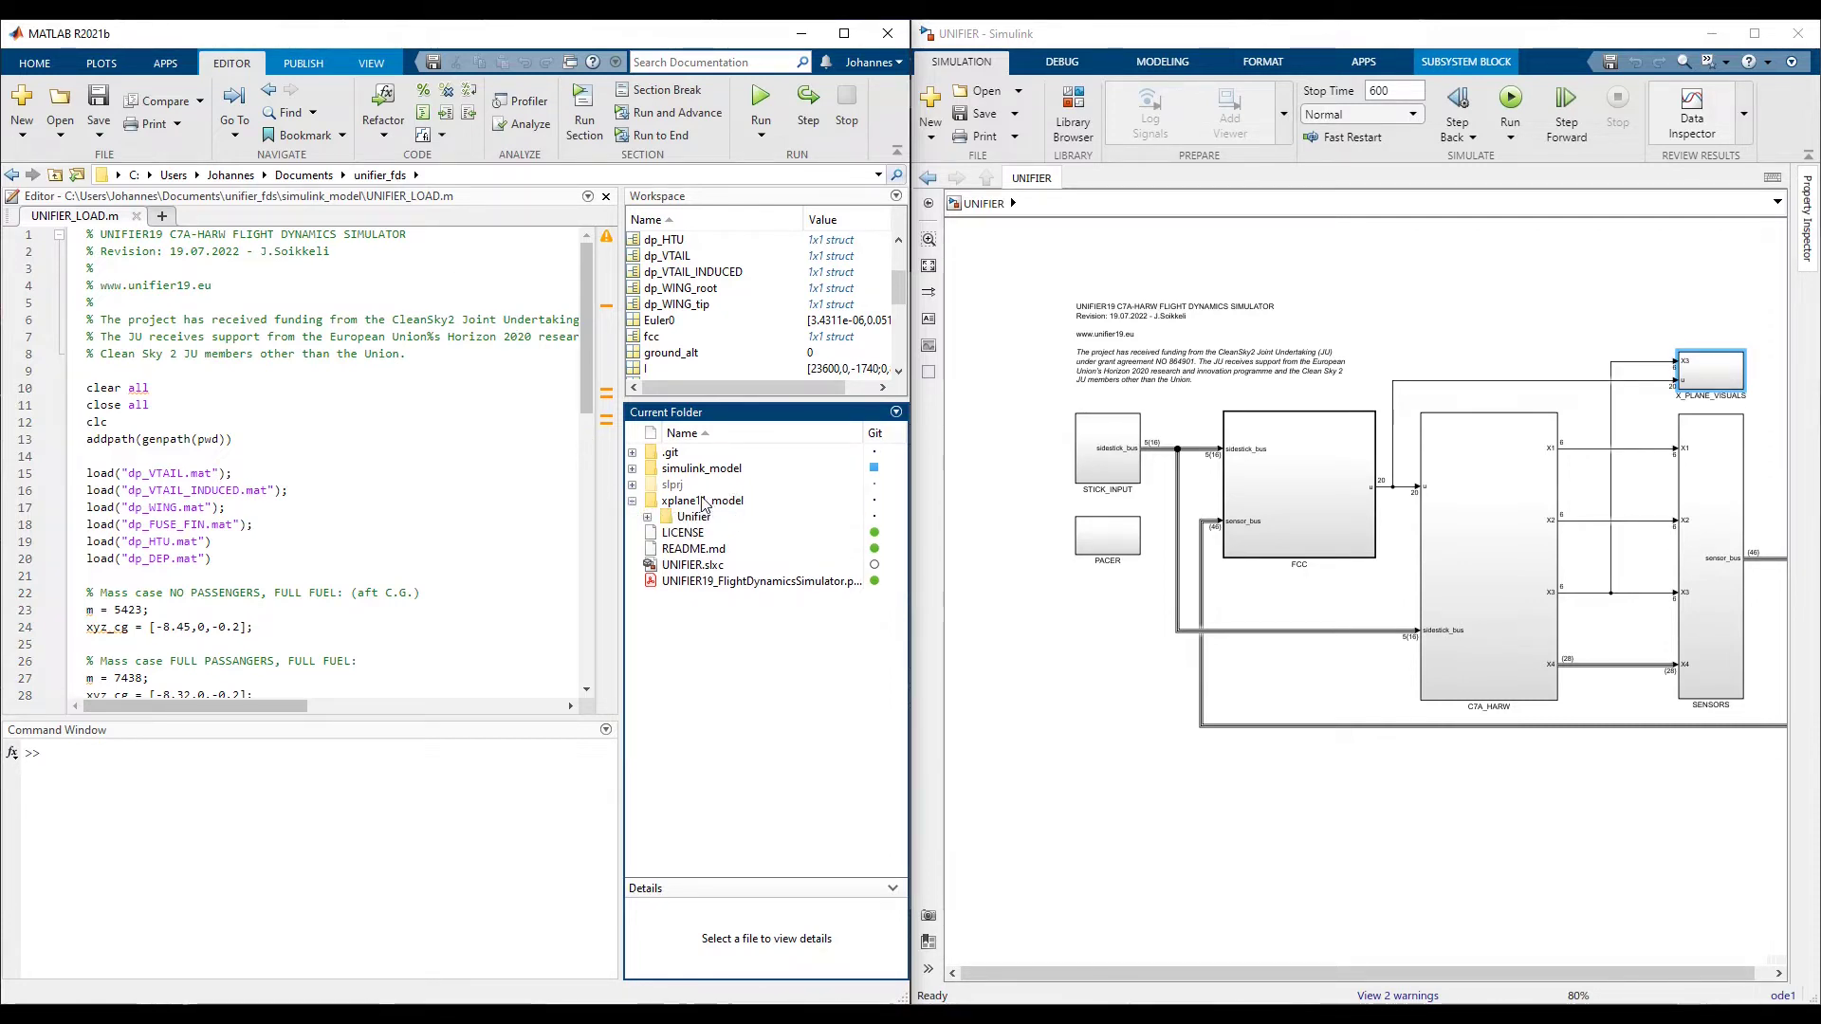
click(700, 519)
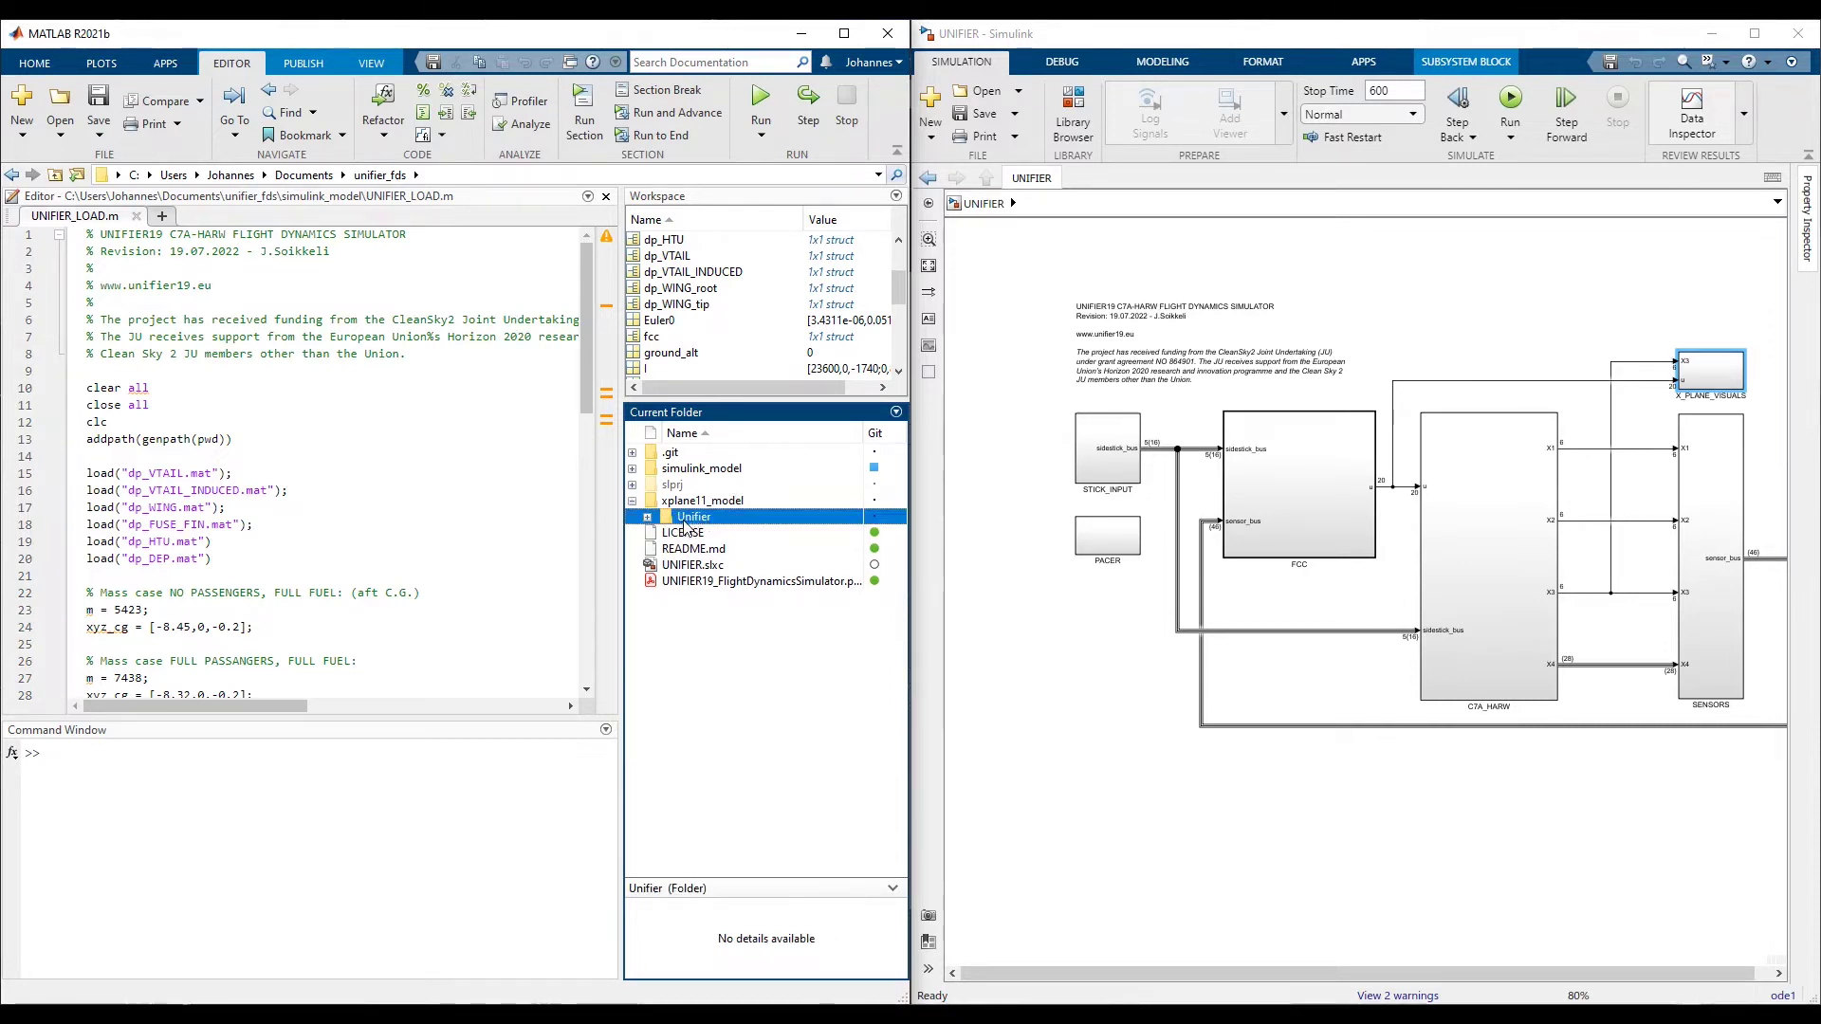
click(196, 1015)
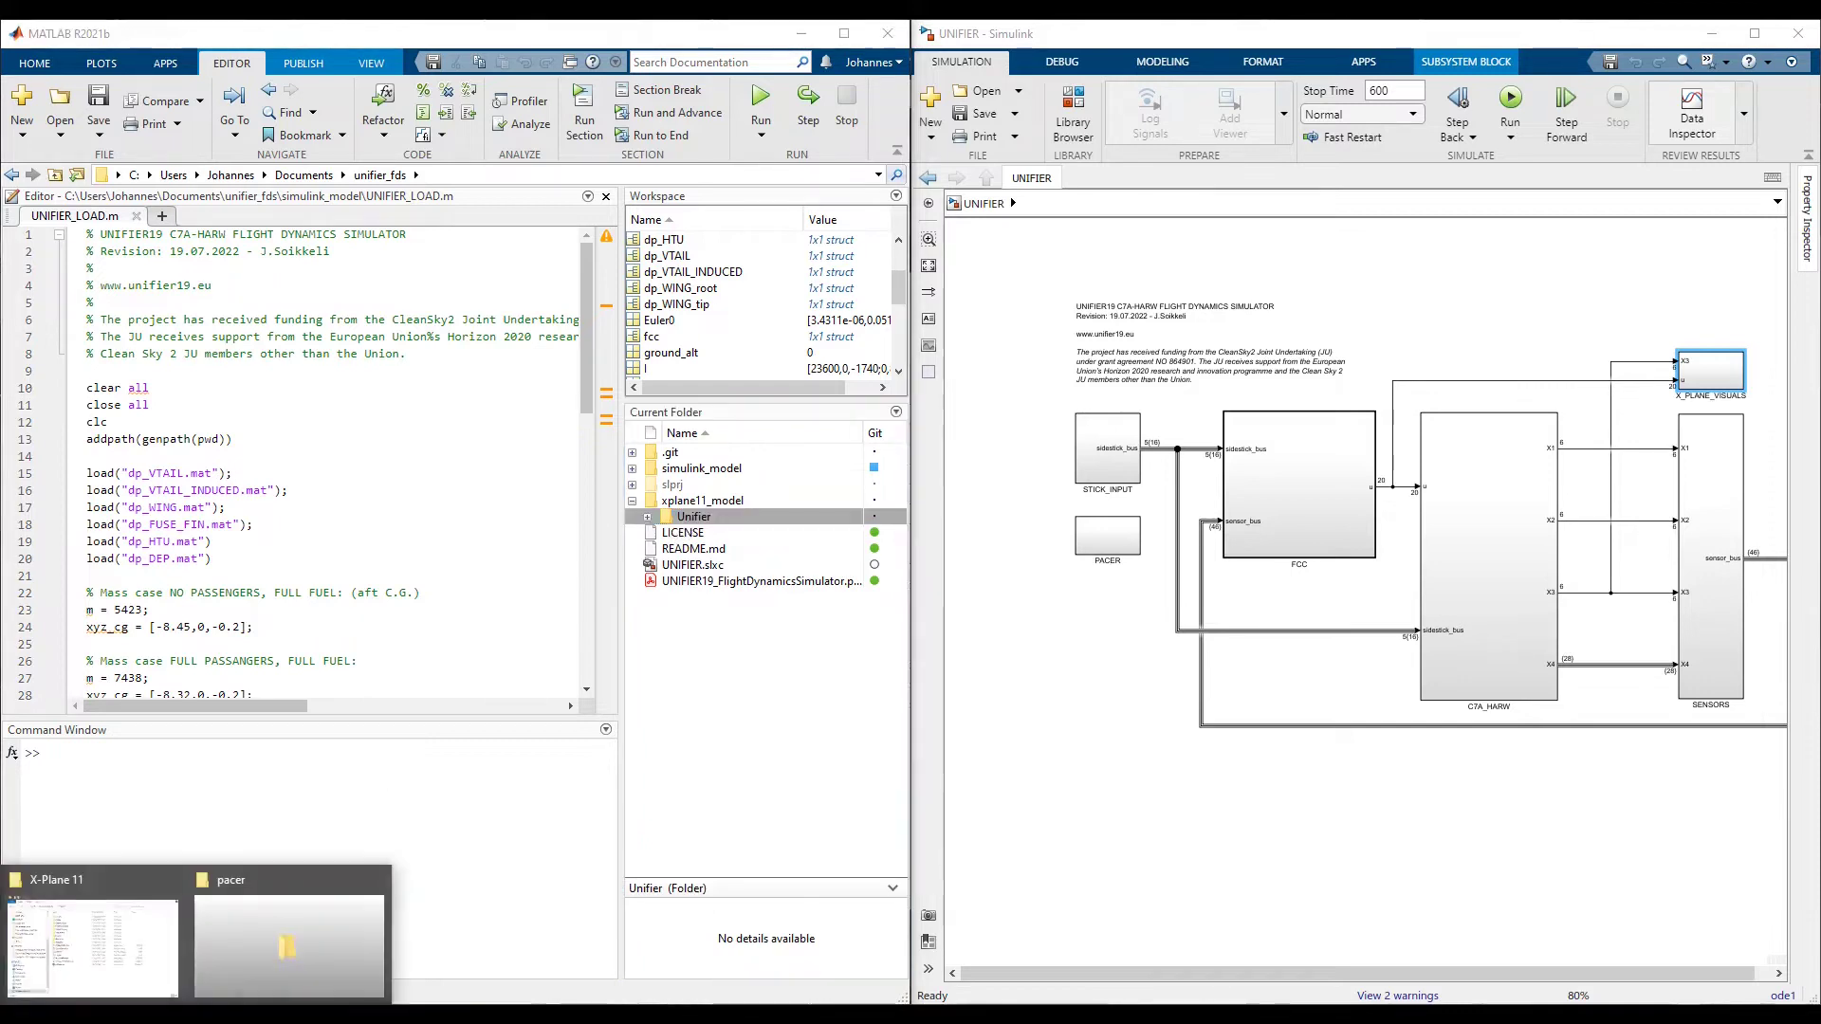
click(118, 963)
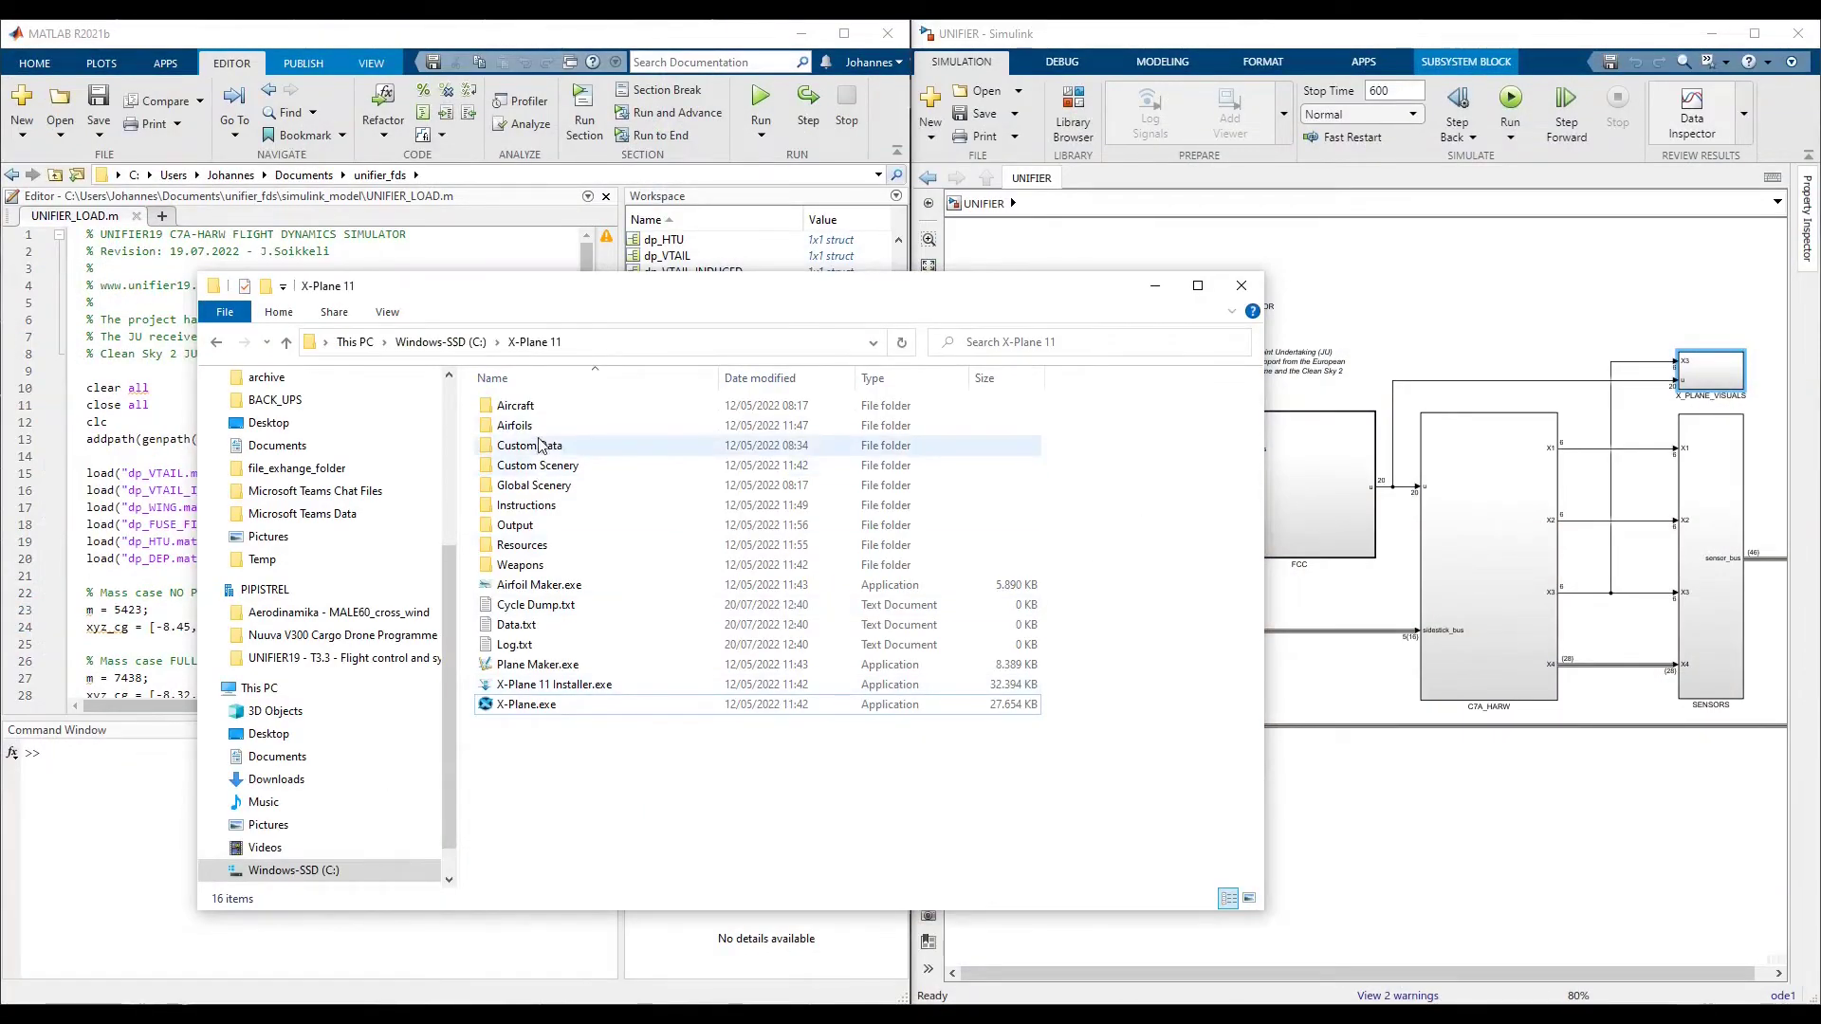
double_click(531, 408)
double_click(536, 406)
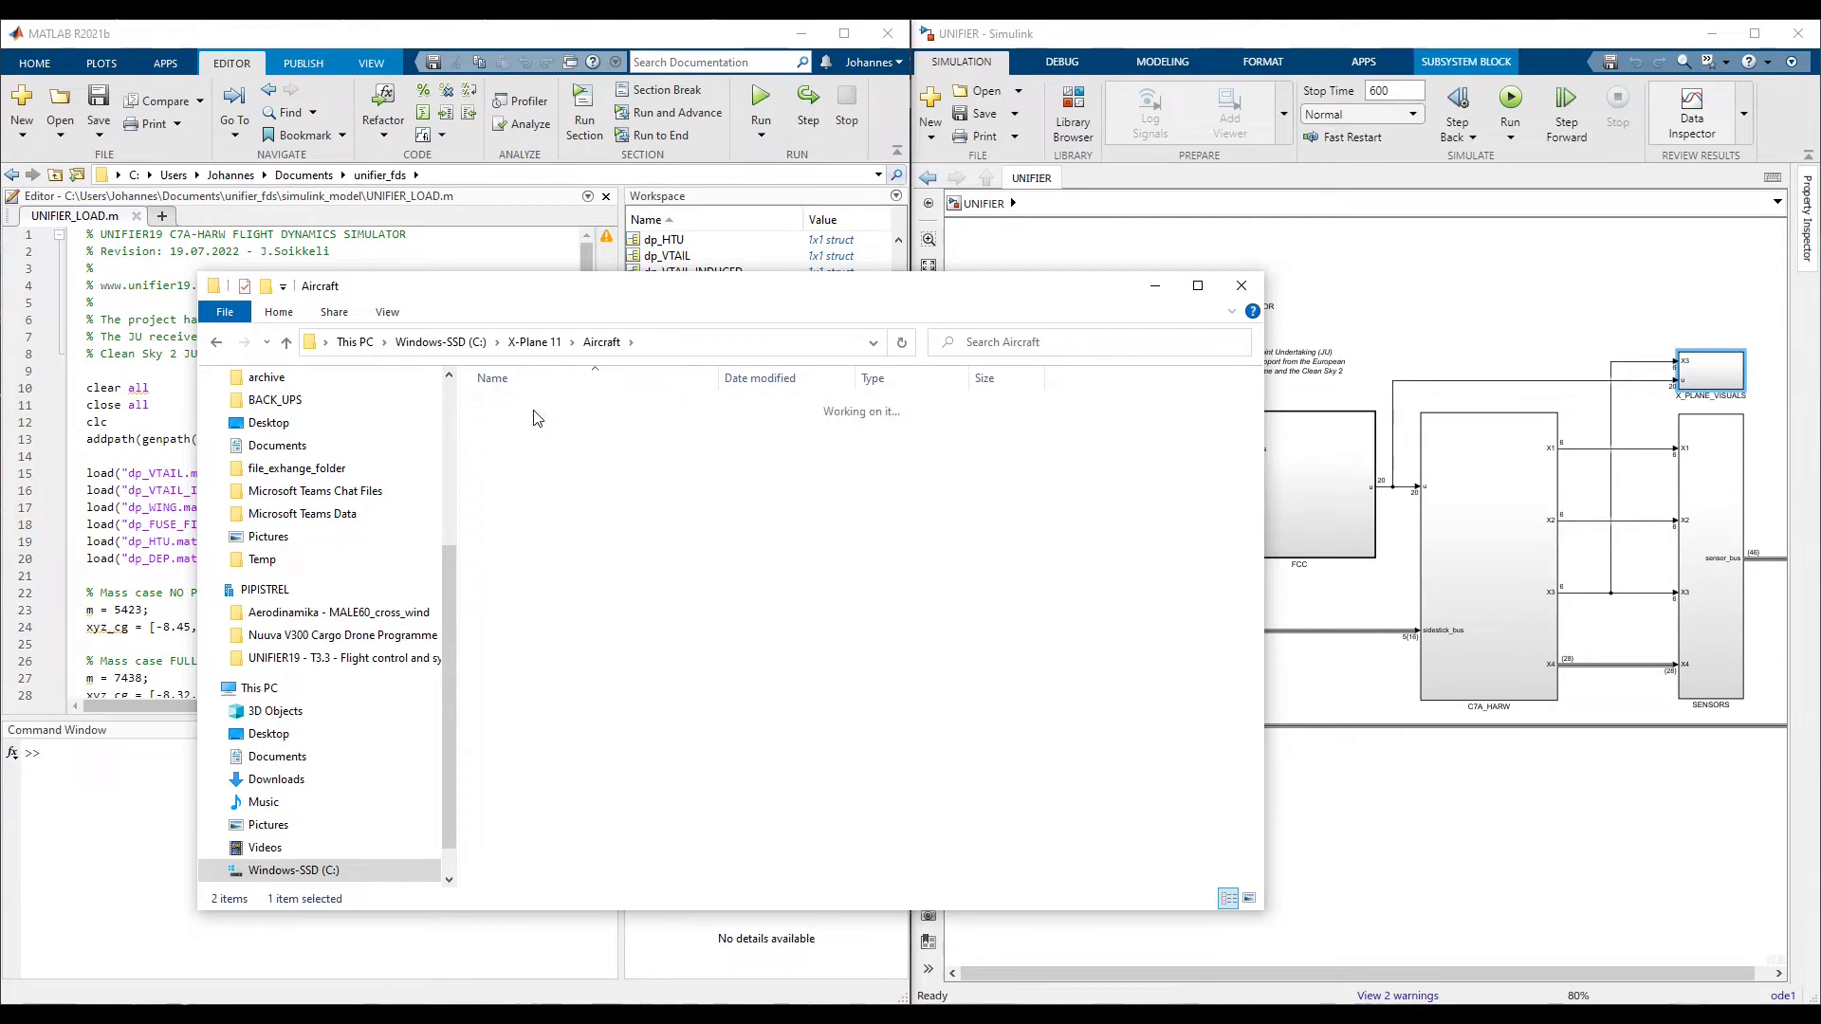
click(513, 526)
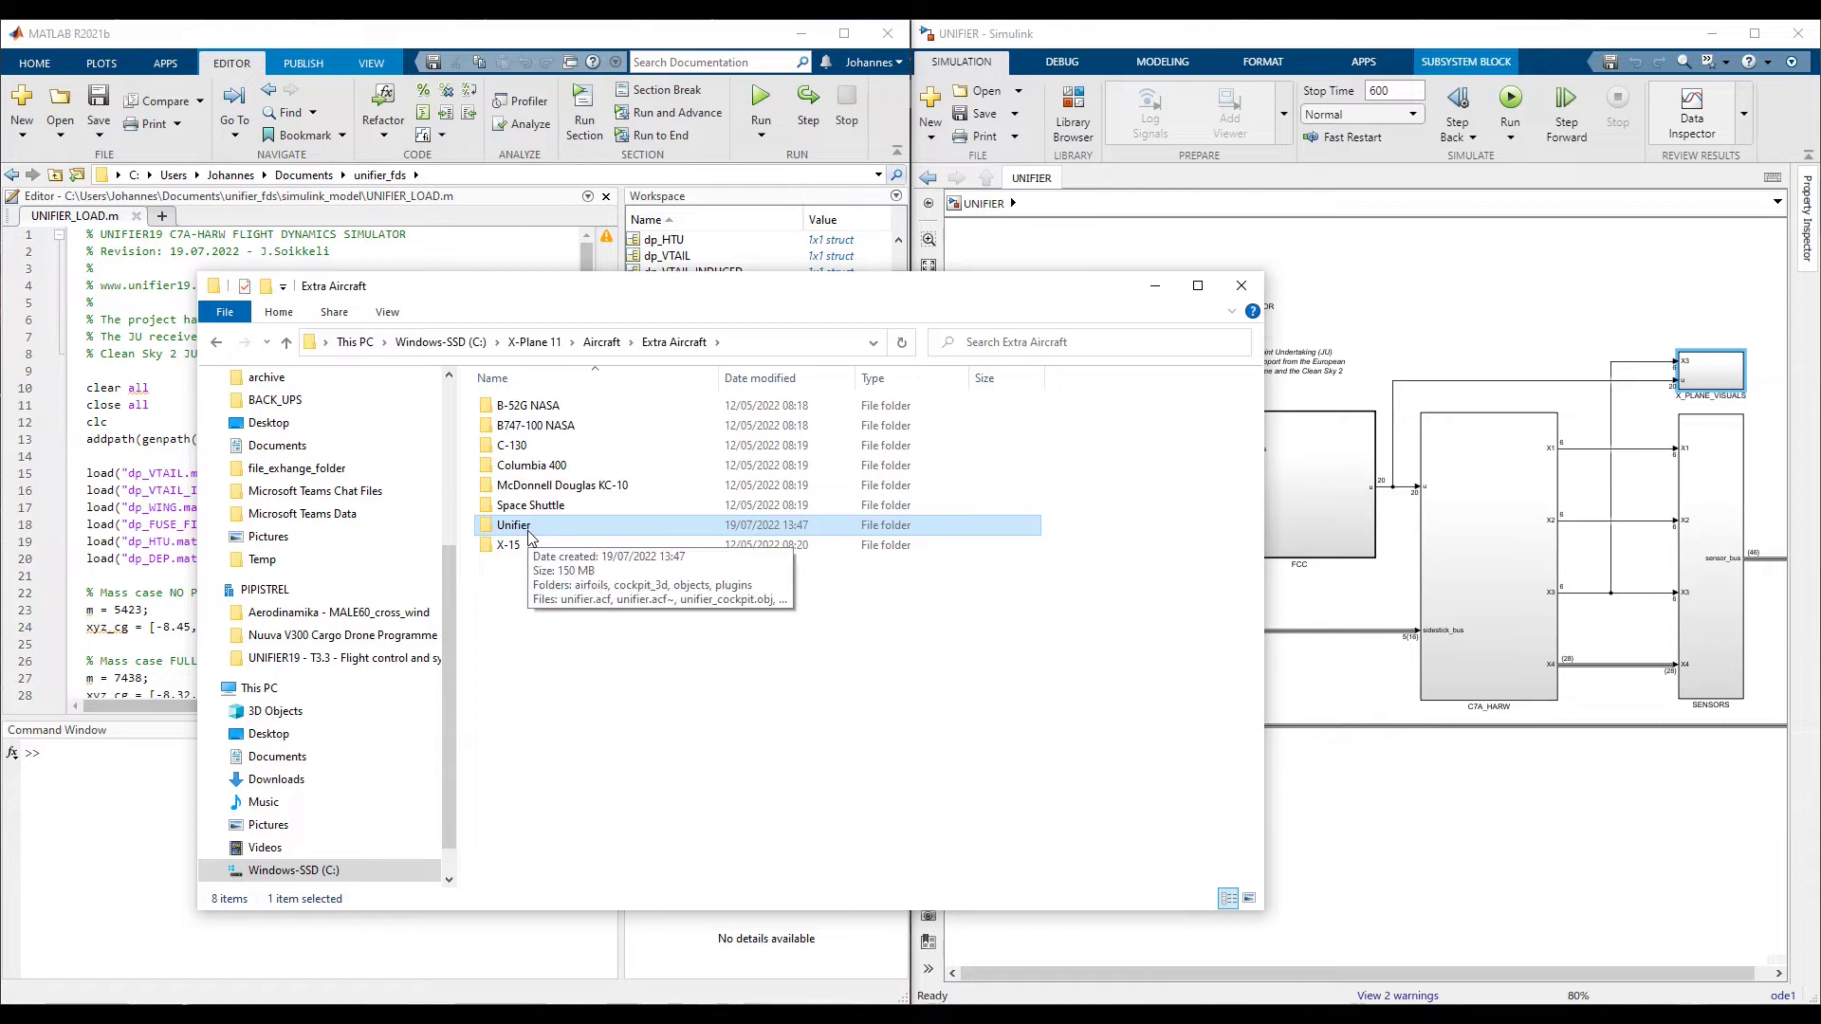
click(1154, 286)
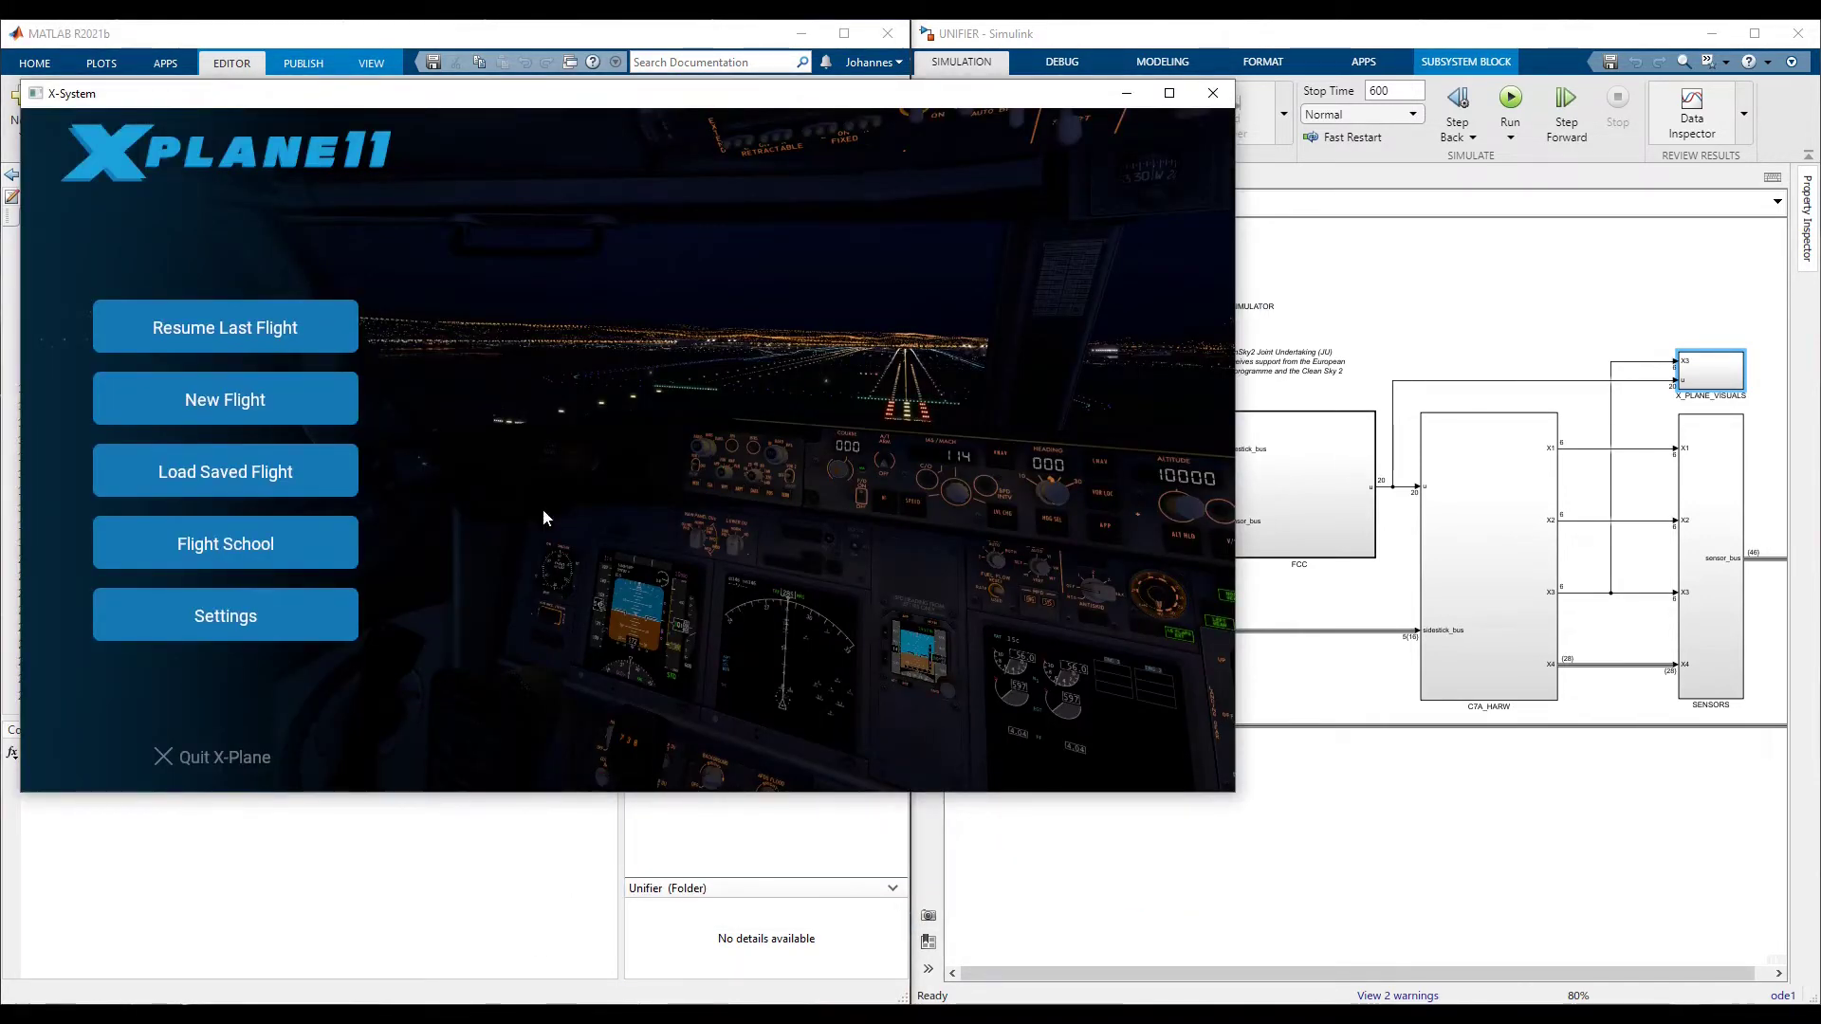
- Start a New Flight from X-Plane 11's main menu to reach Flight Configuration
click(283, 403)
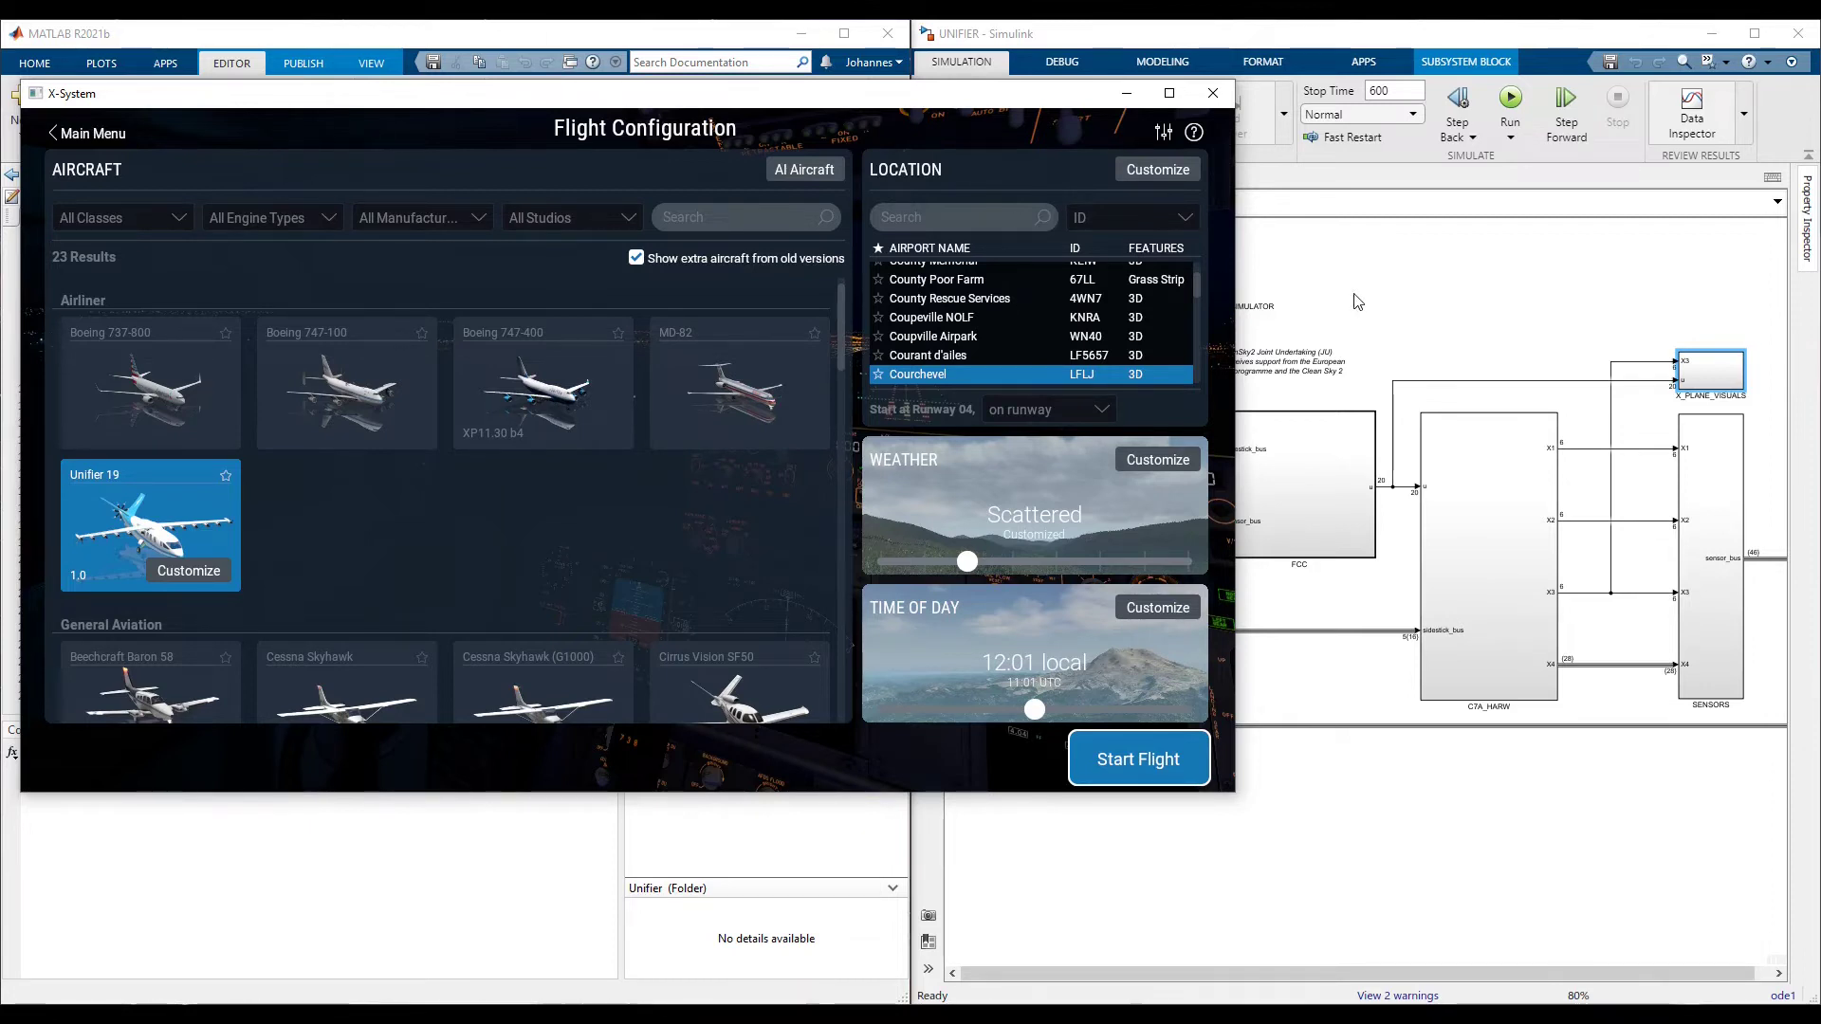
- Open the X_PLANE_VISUALS subsystem and bring its bus and override blocks into view
click(1676, 362)
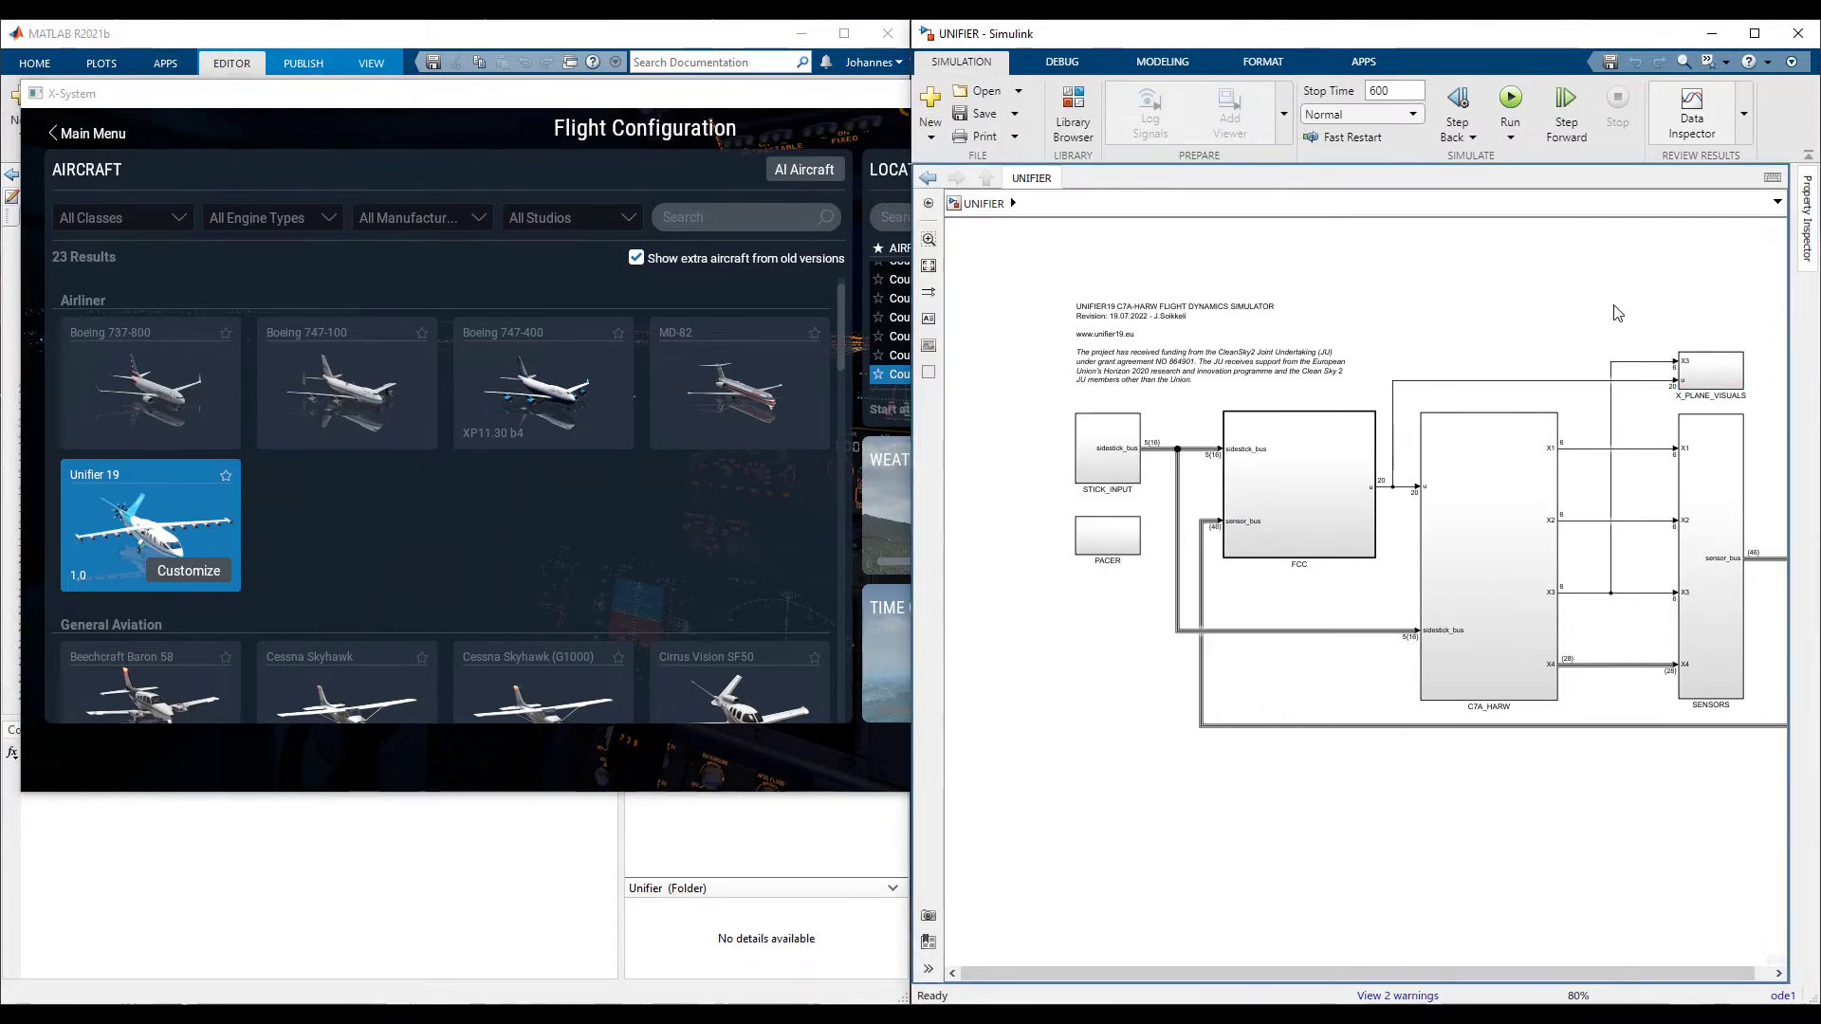
drag(1676, 362, 1450, 557)
double_click(1574, 383)
scroll(1432, 564, up, 4)
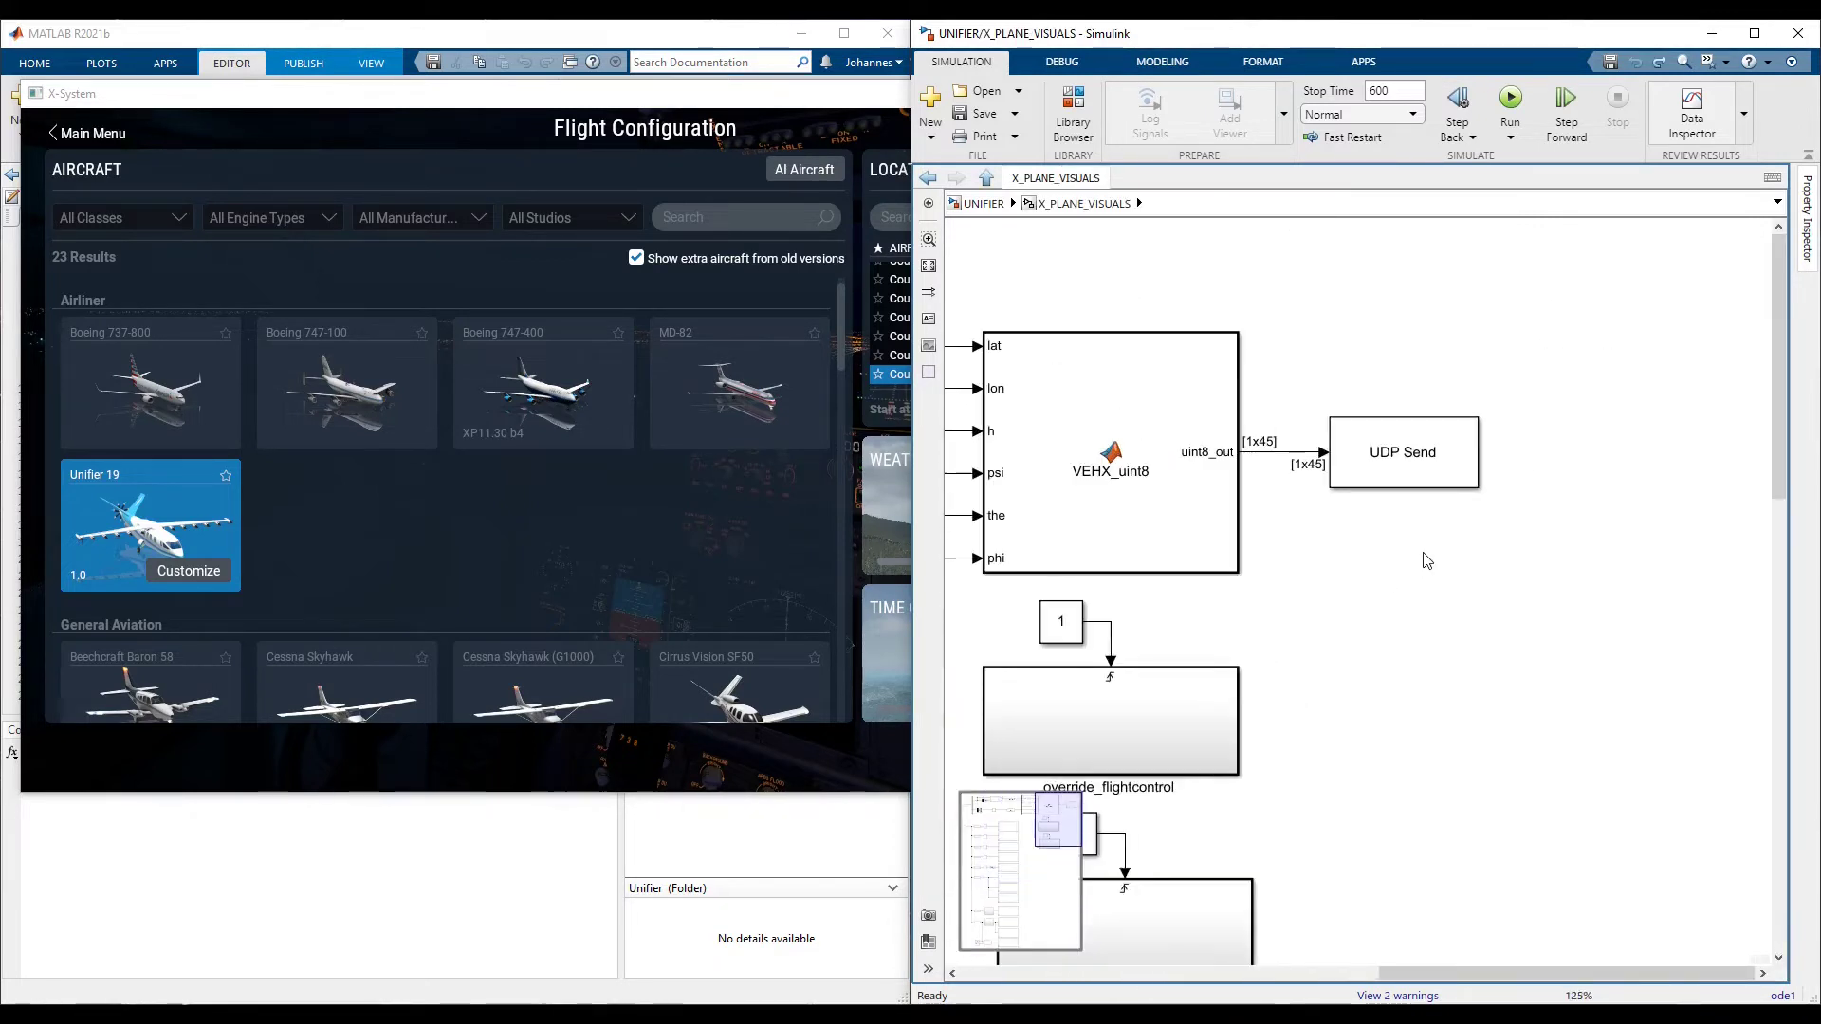
scroll(1406, 566, down, 2)
drag(1407, 564, 1556, 555)
- Open the UDP Send parameters, highlight remote address 127.0.0.1, and switch to X-Plane
double_click(1565, 479)
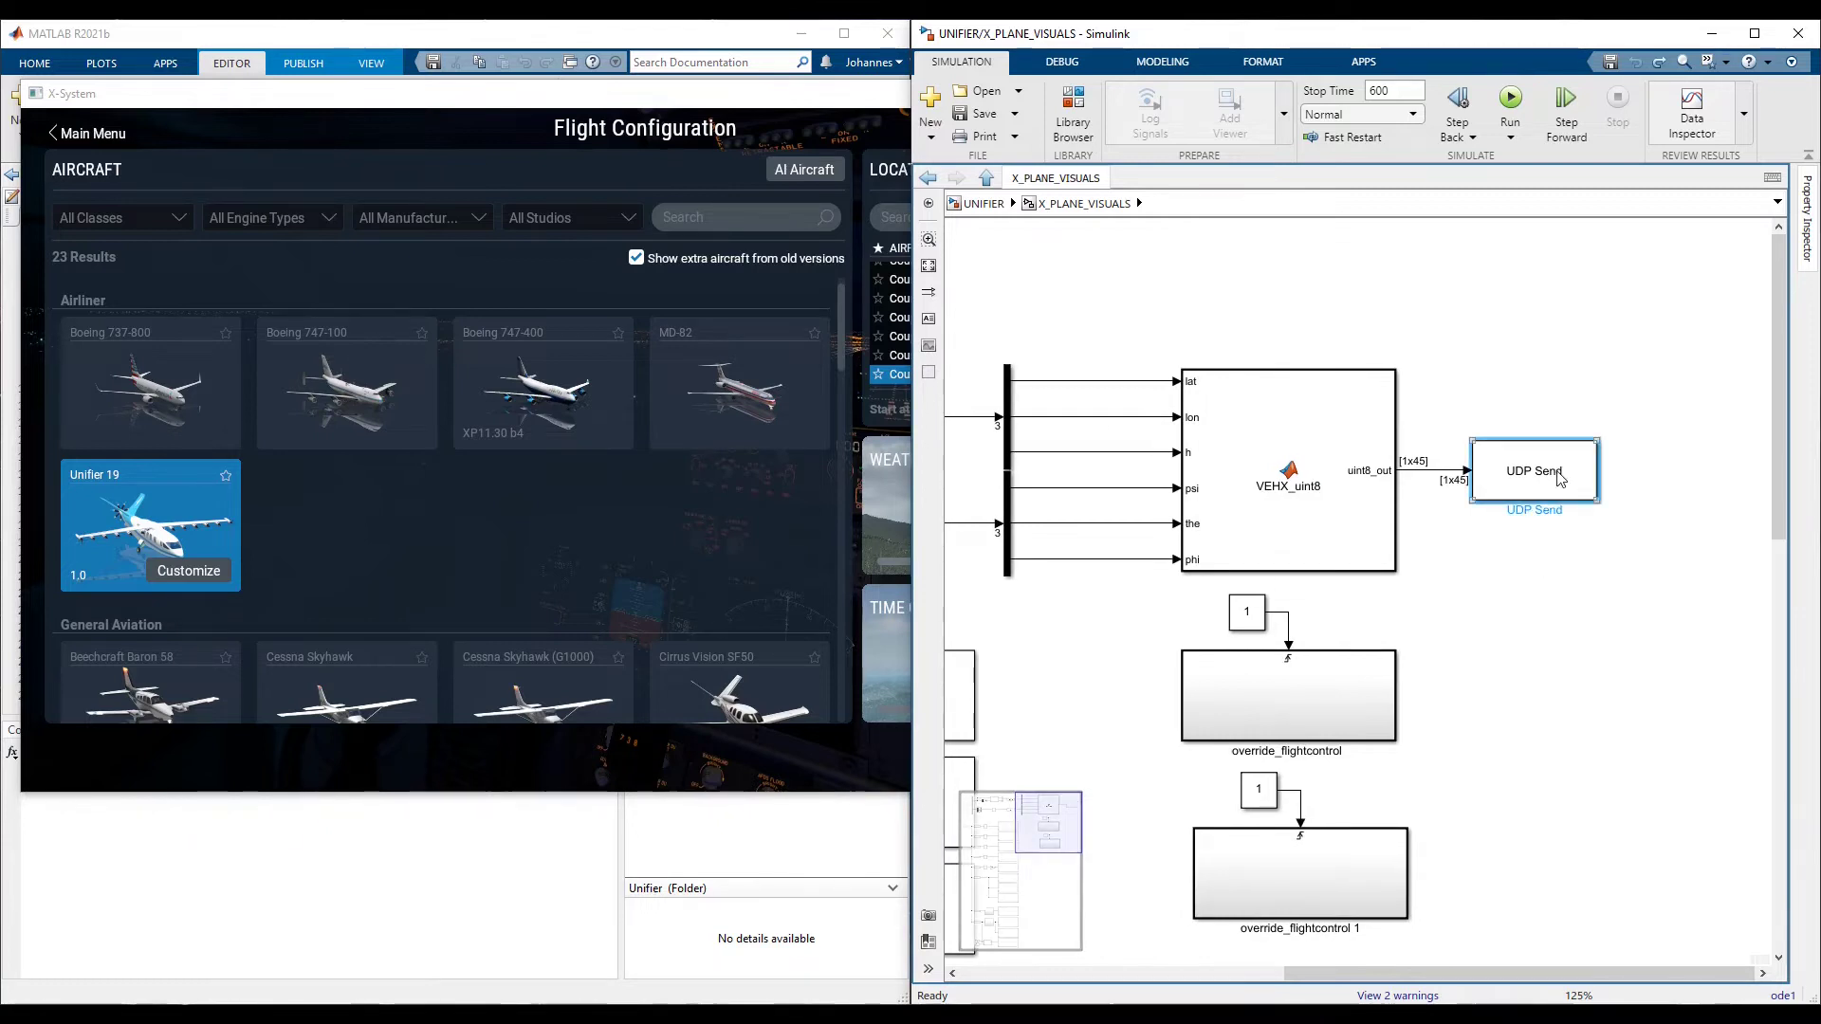
click(1173, 455)
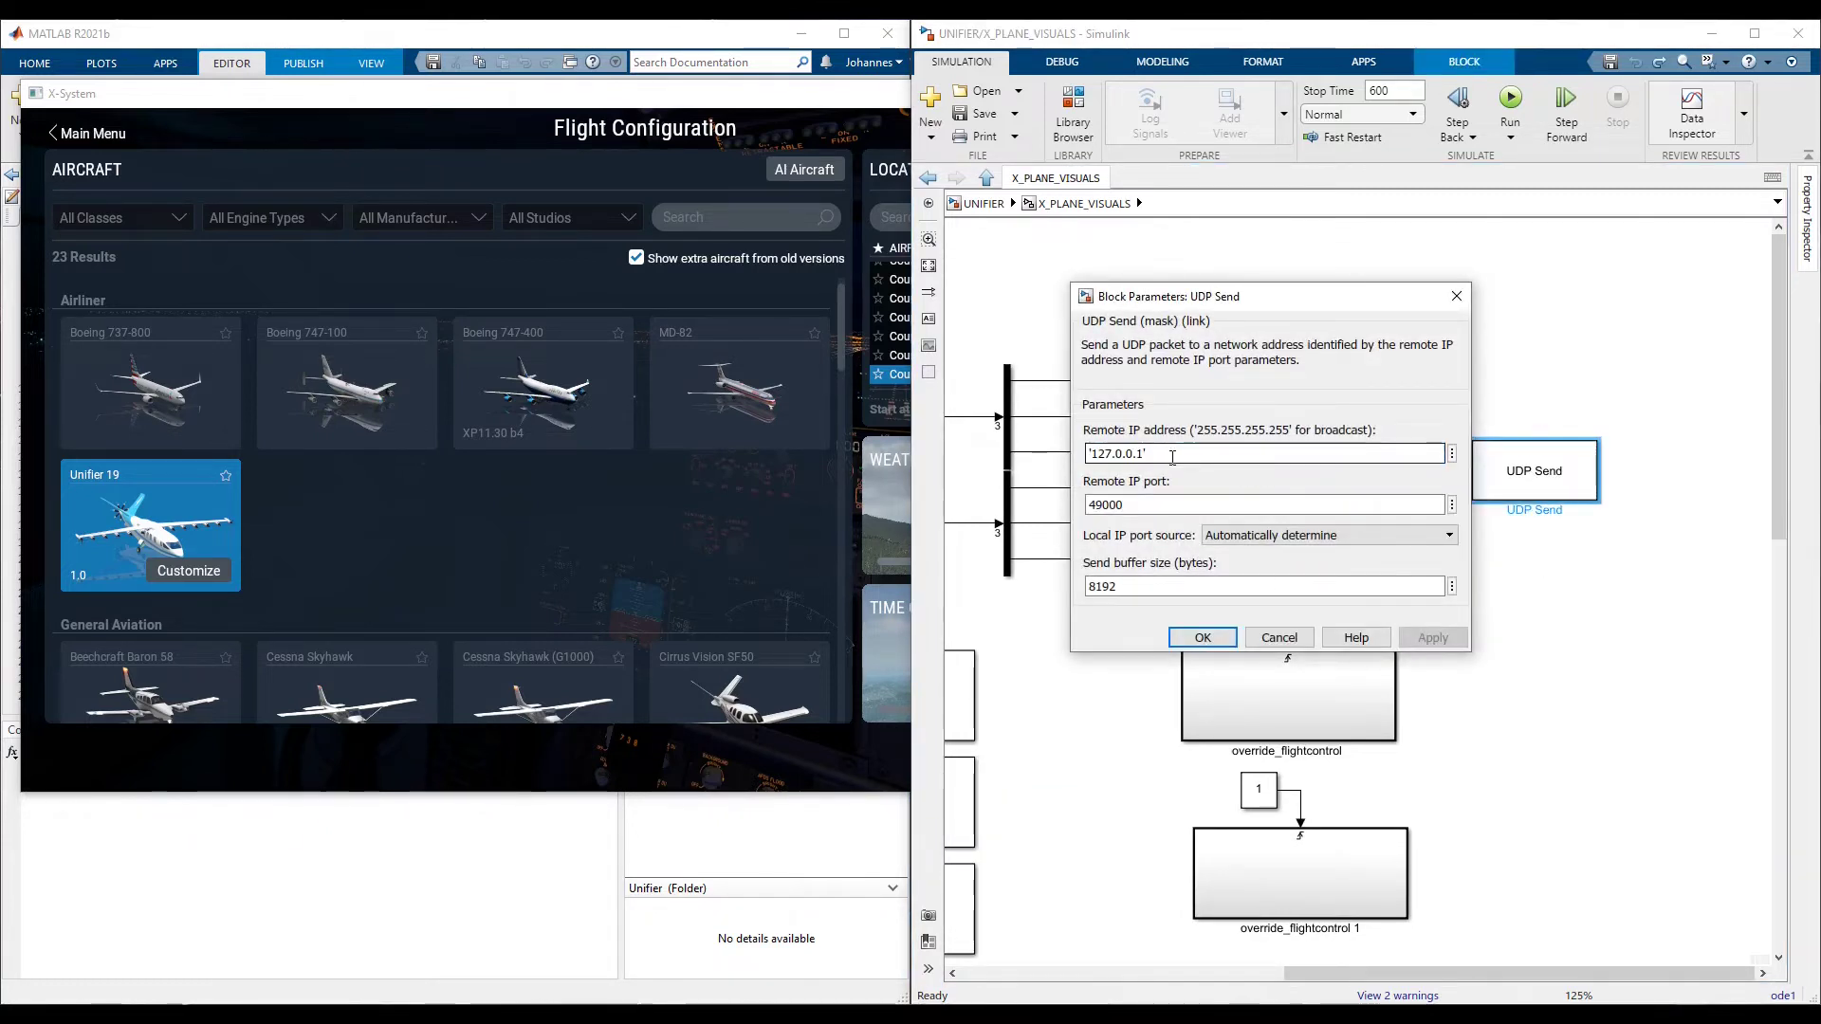
drag(1159, 456, 1092, 455)
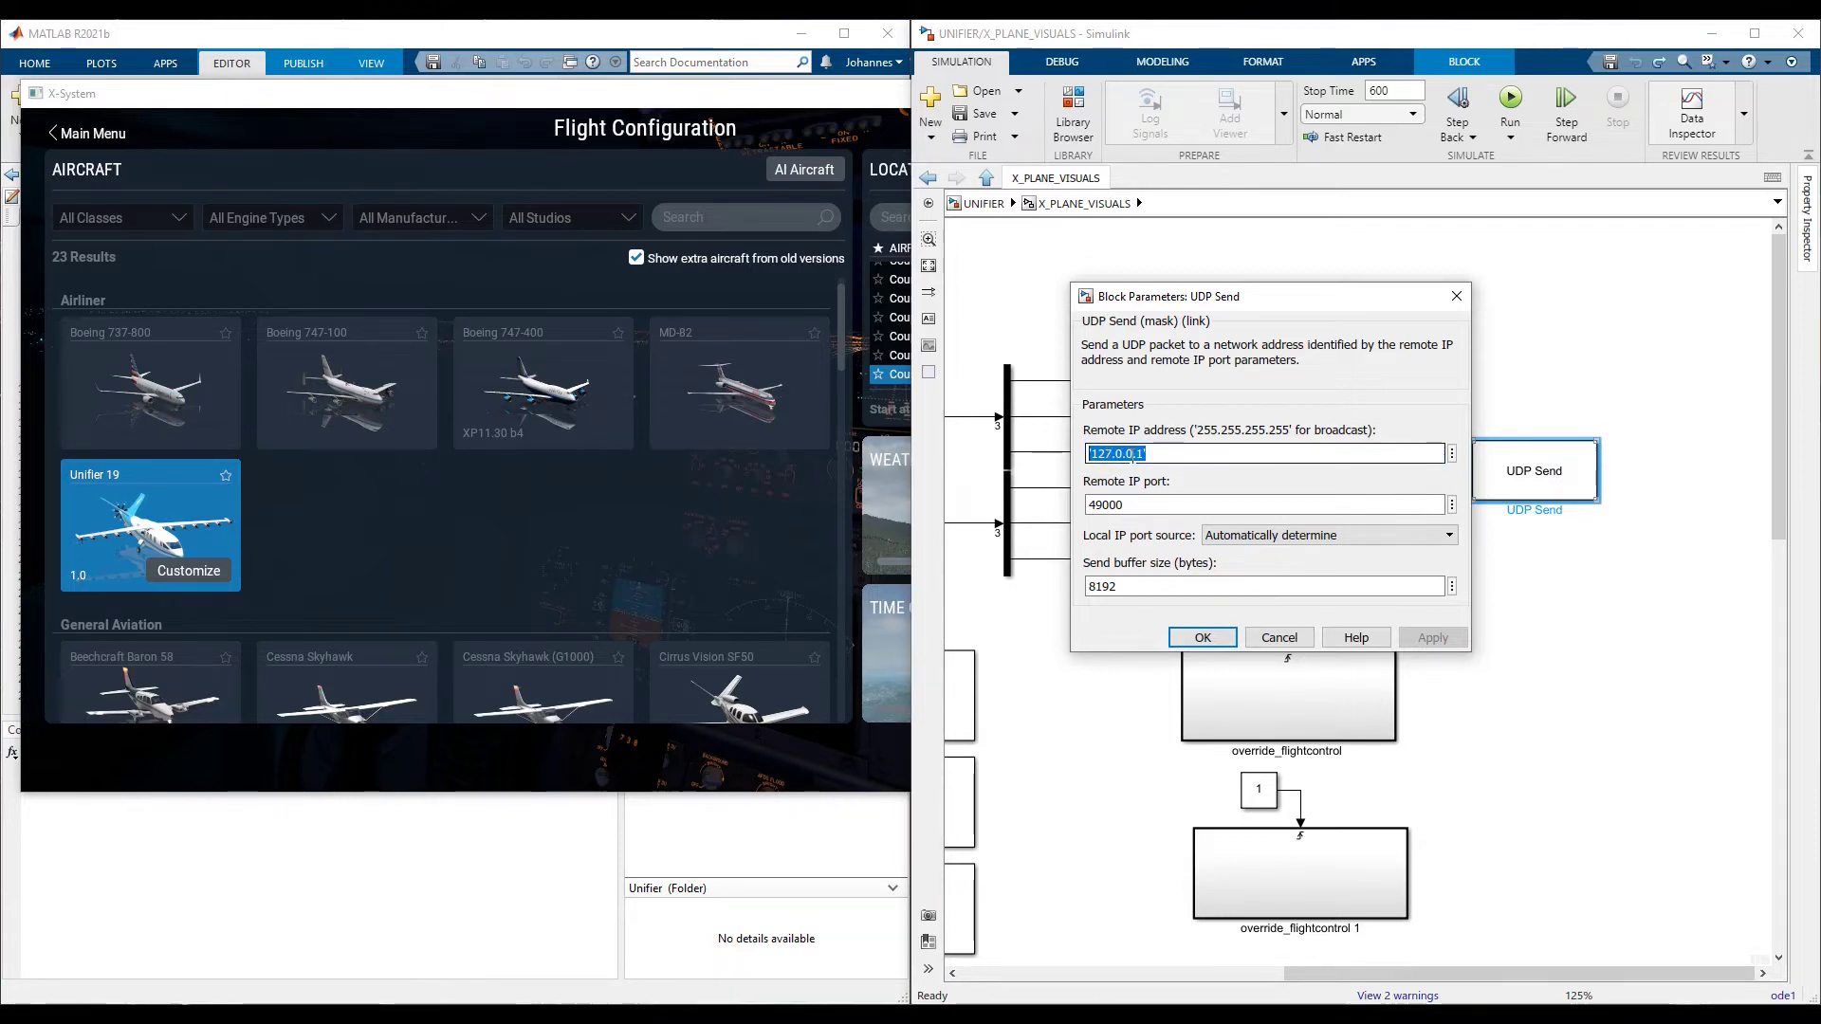
key(alt+Tab)
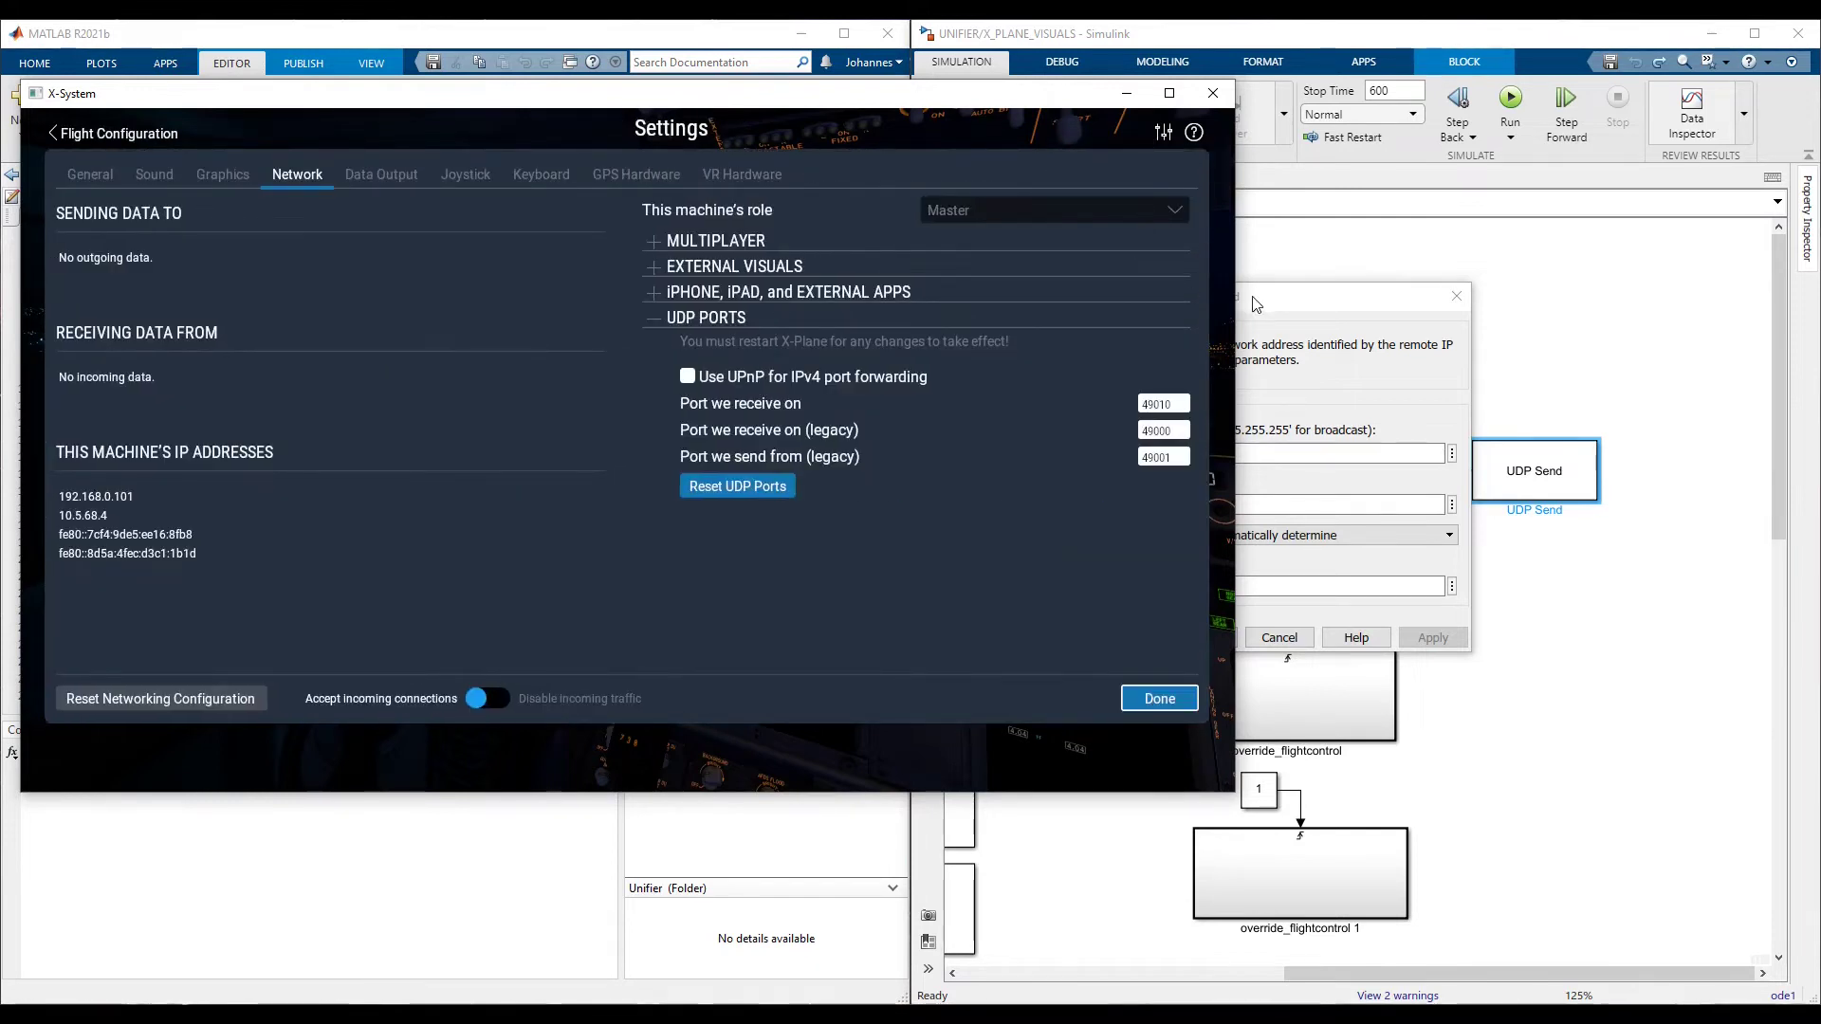
- Match UDP Send's remote port 49000 against X-Plane's legacy receive port 49000, then close the parameters
drag(1269, 304, 1437, 294)
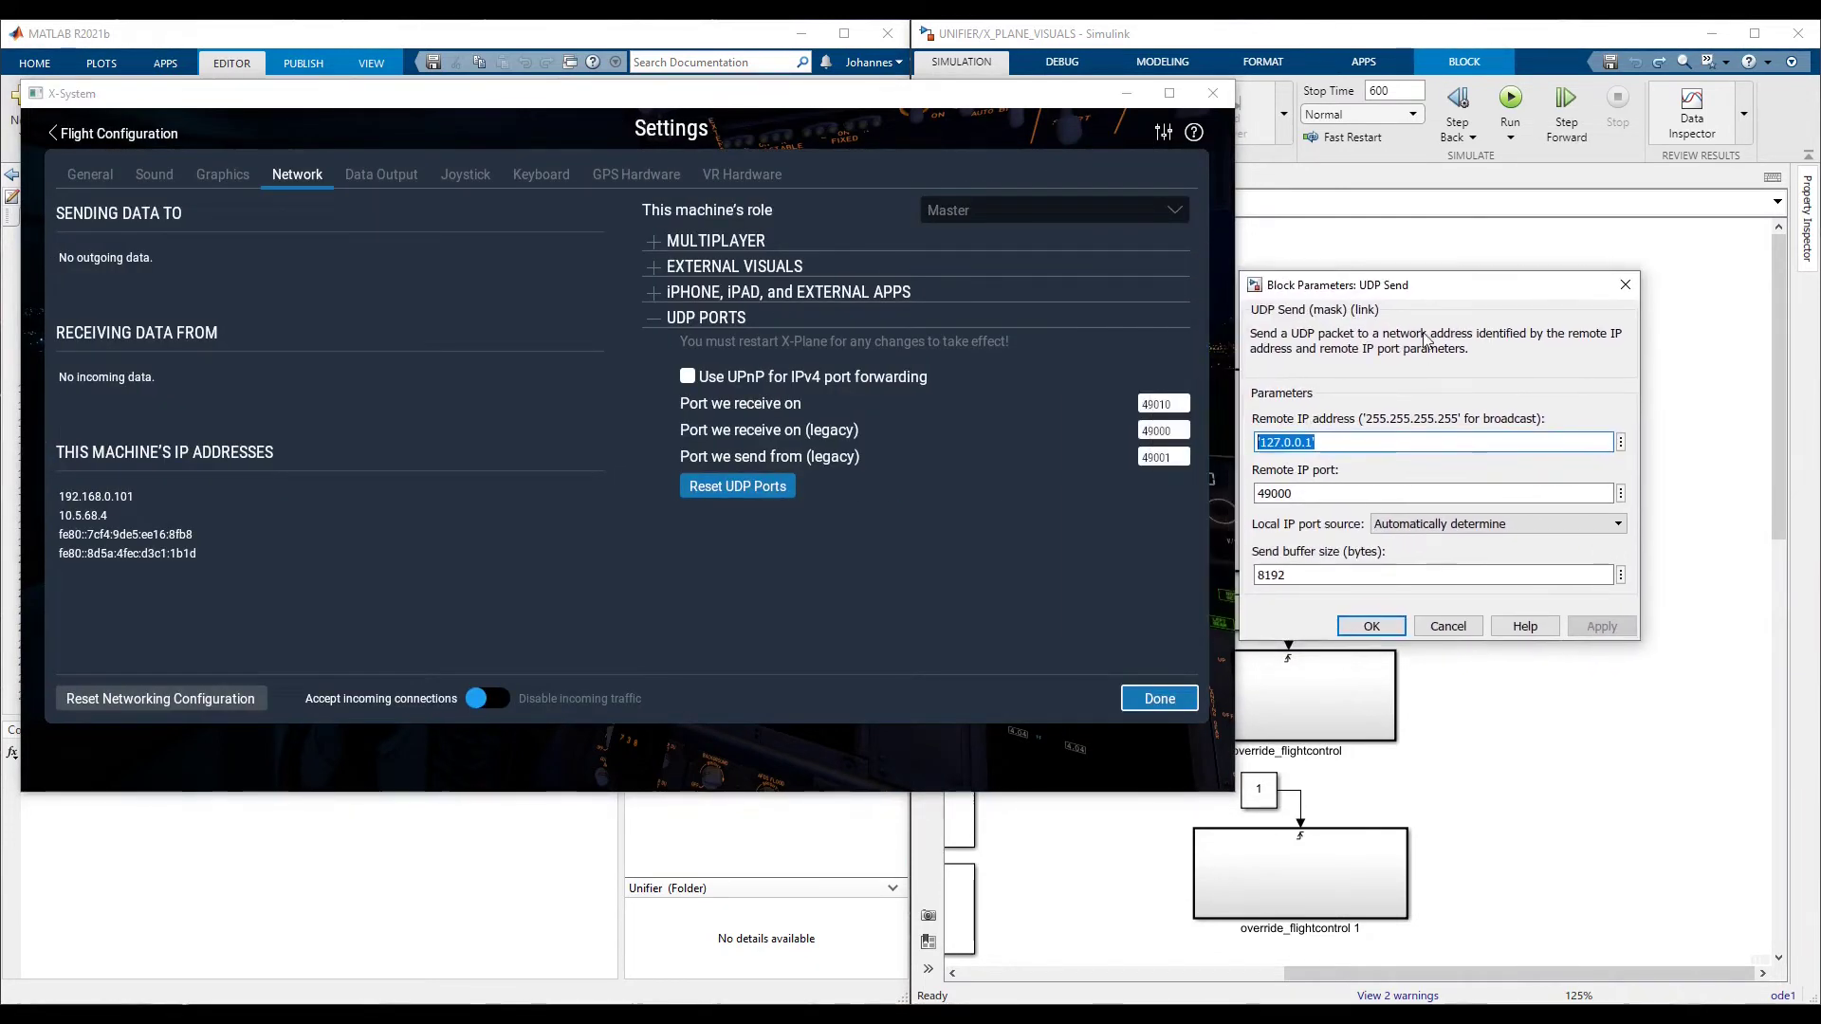
double_click(1319, 494)
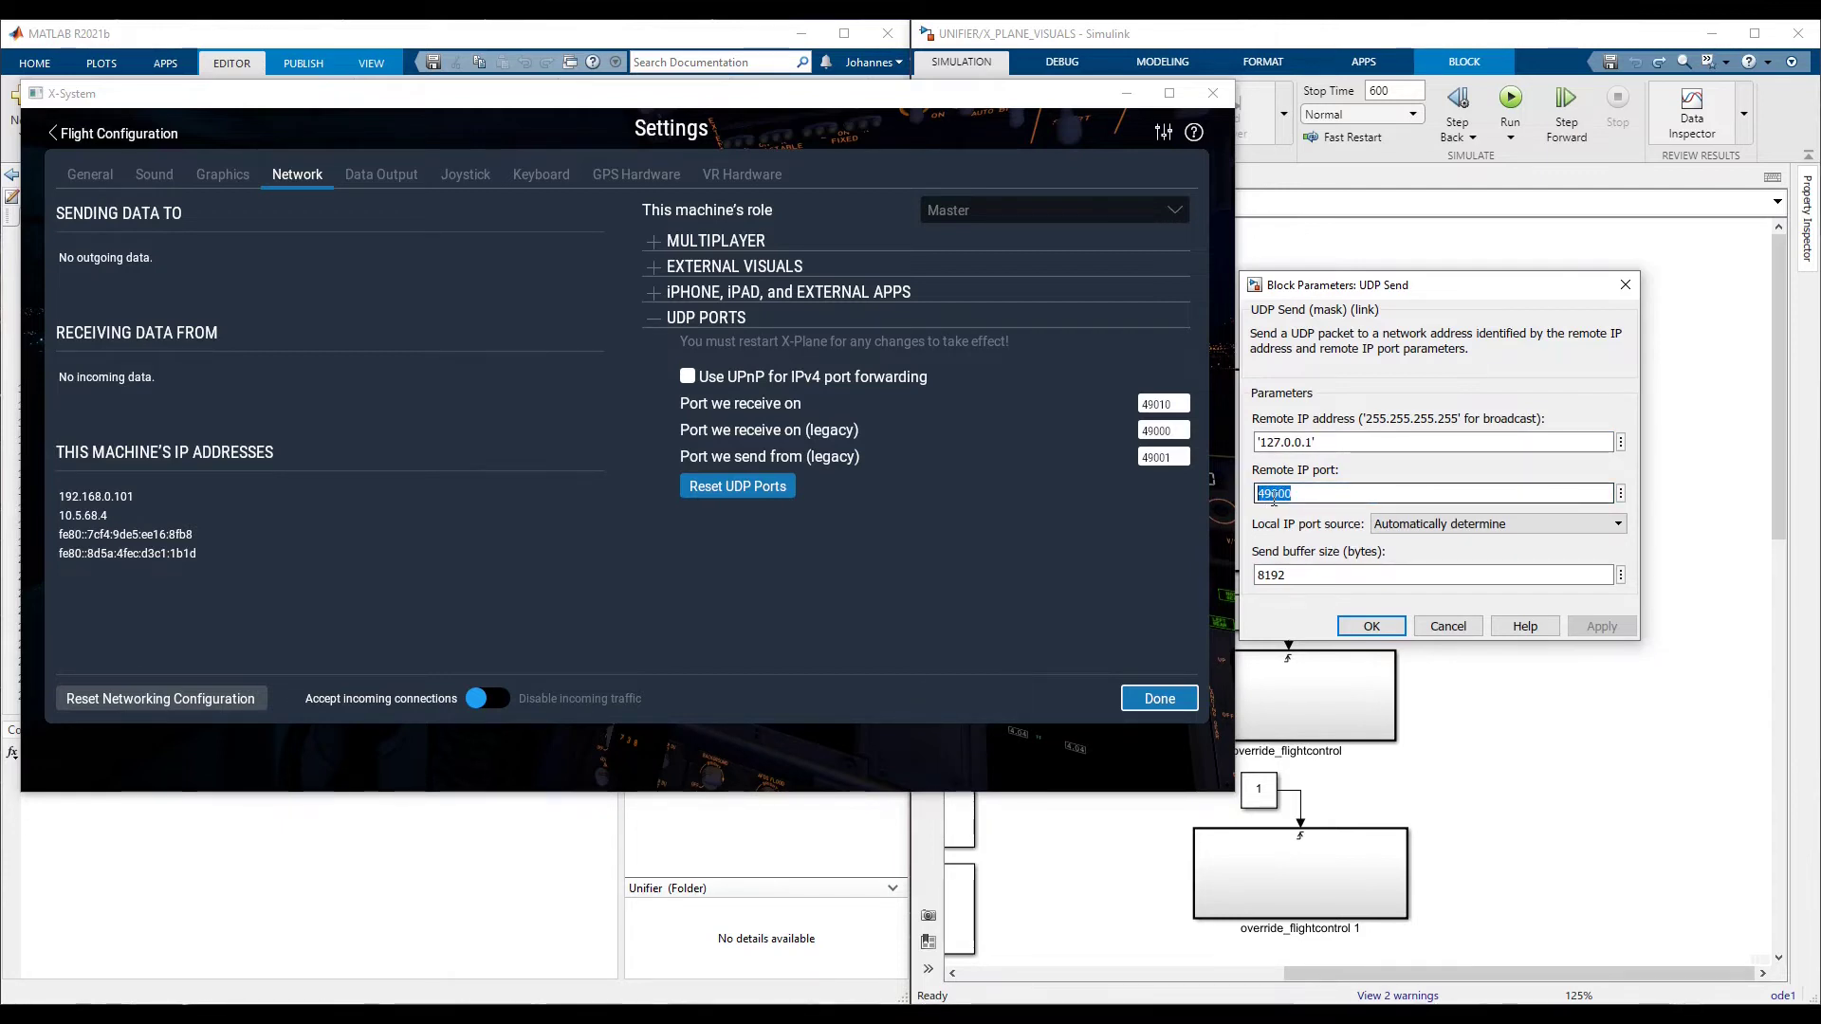
click(1179, 431)
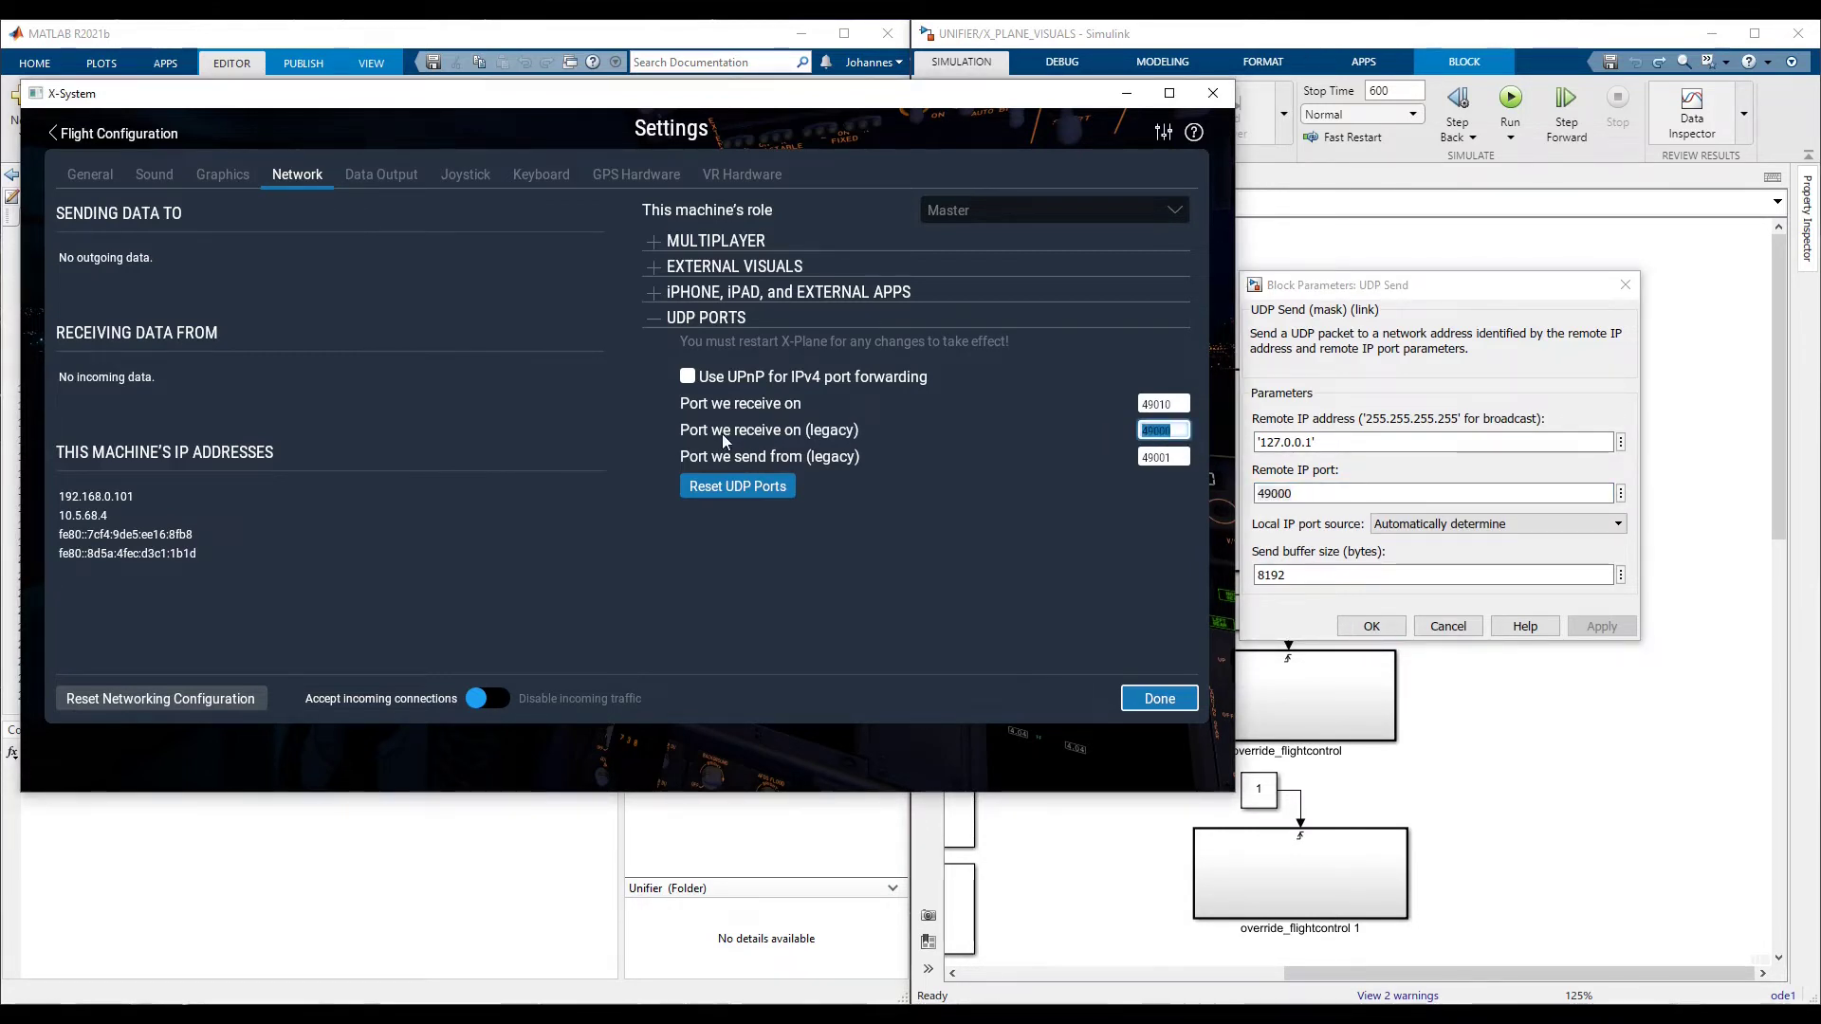
click(1429, 627)
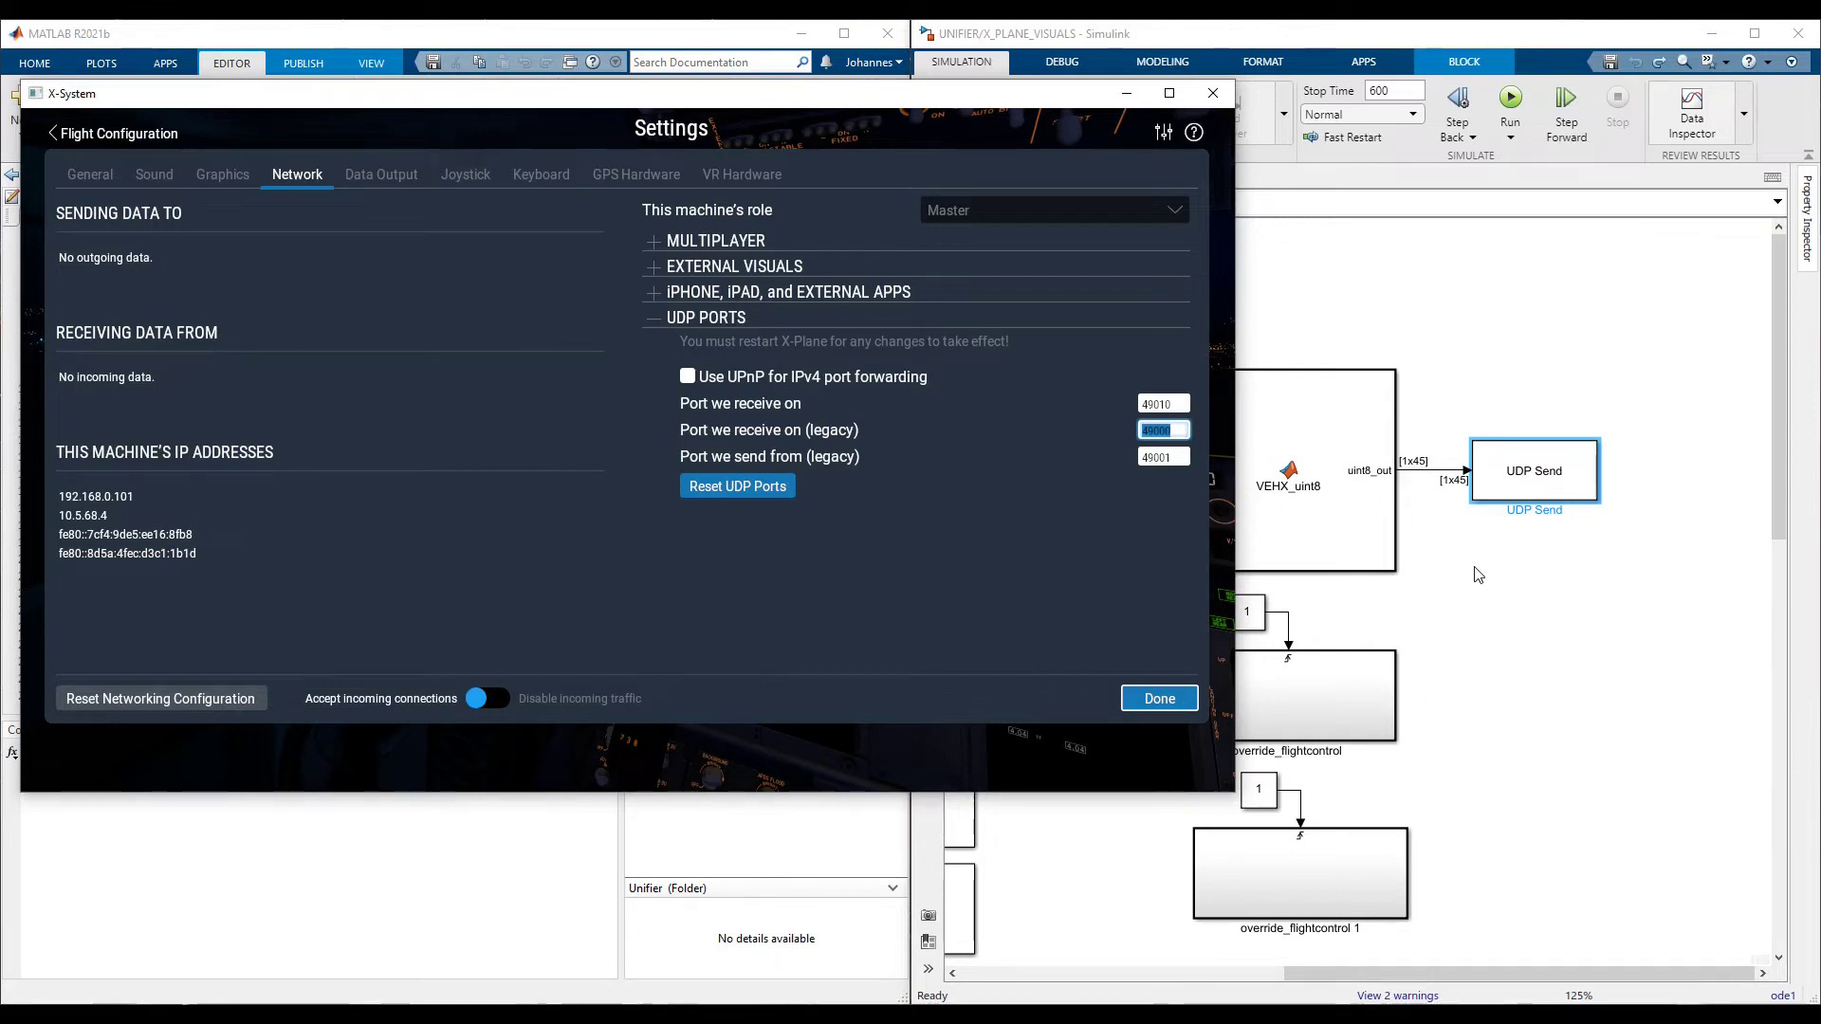
- Start the Unifier 19 flight at Courchevel, ignoring joystick calibration, and orbit the external camera
click(1180, 697)
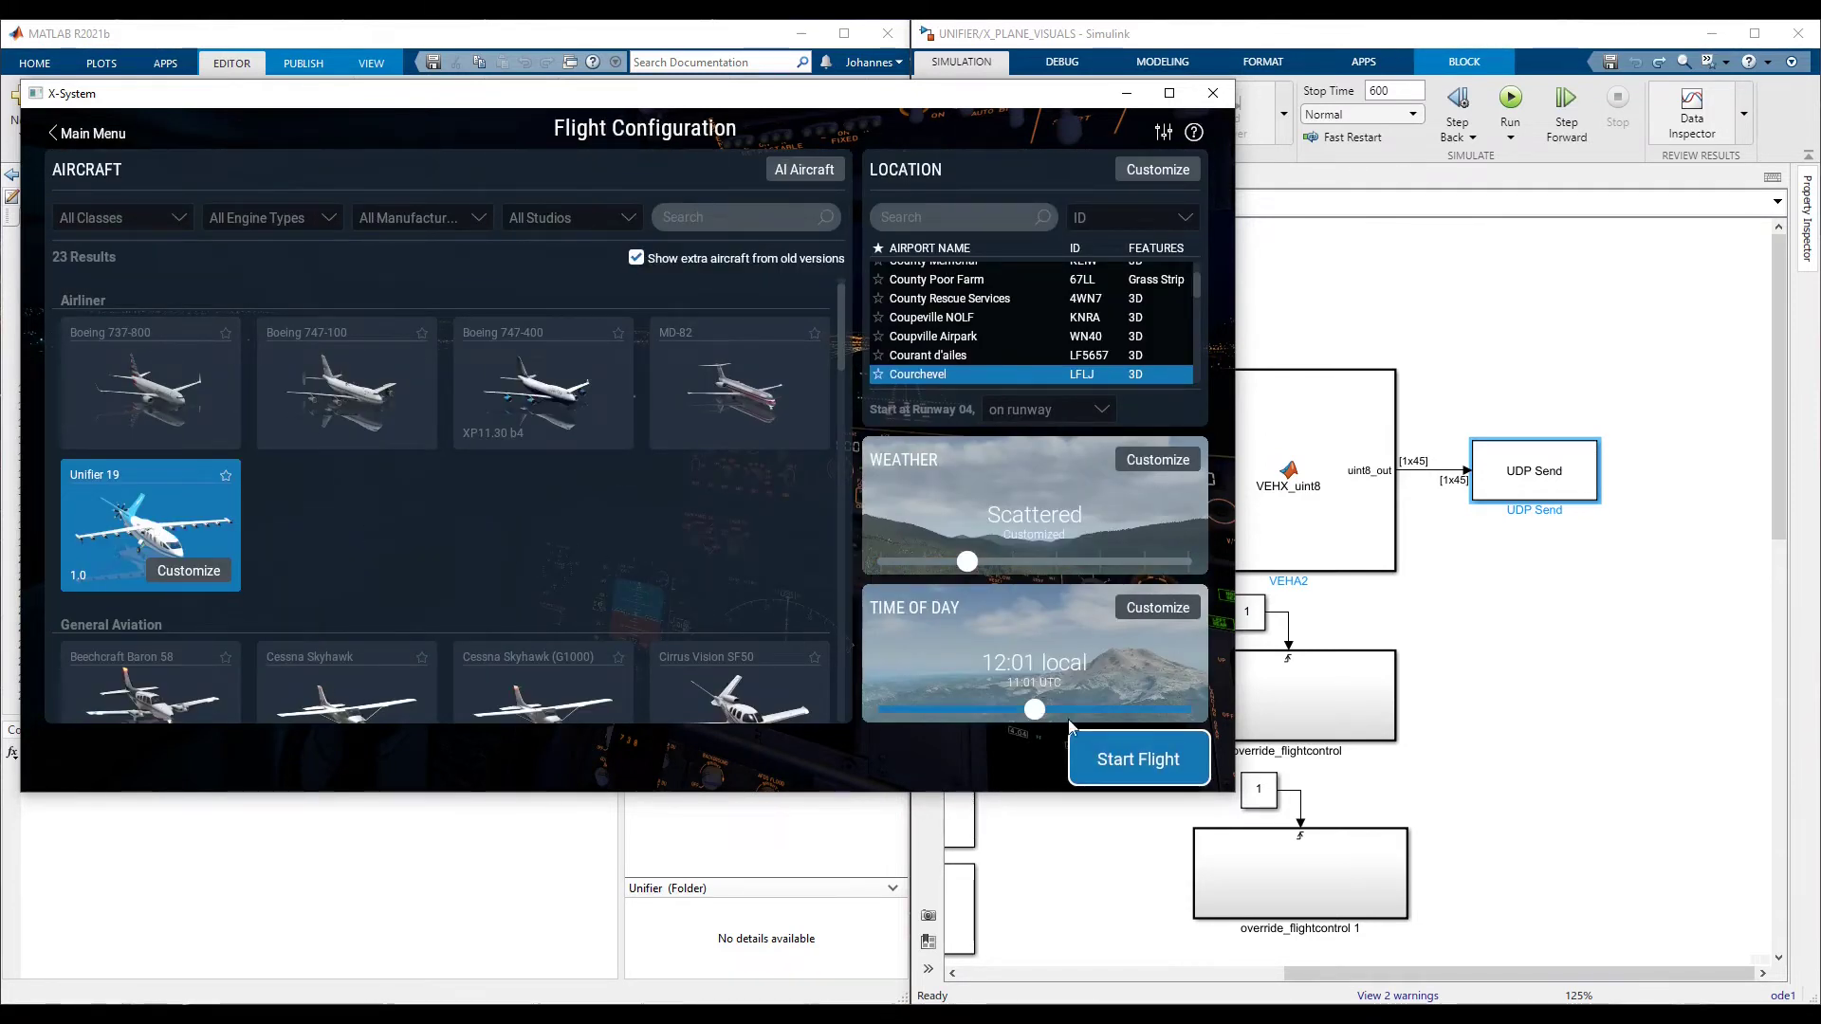
click(1120, 759)
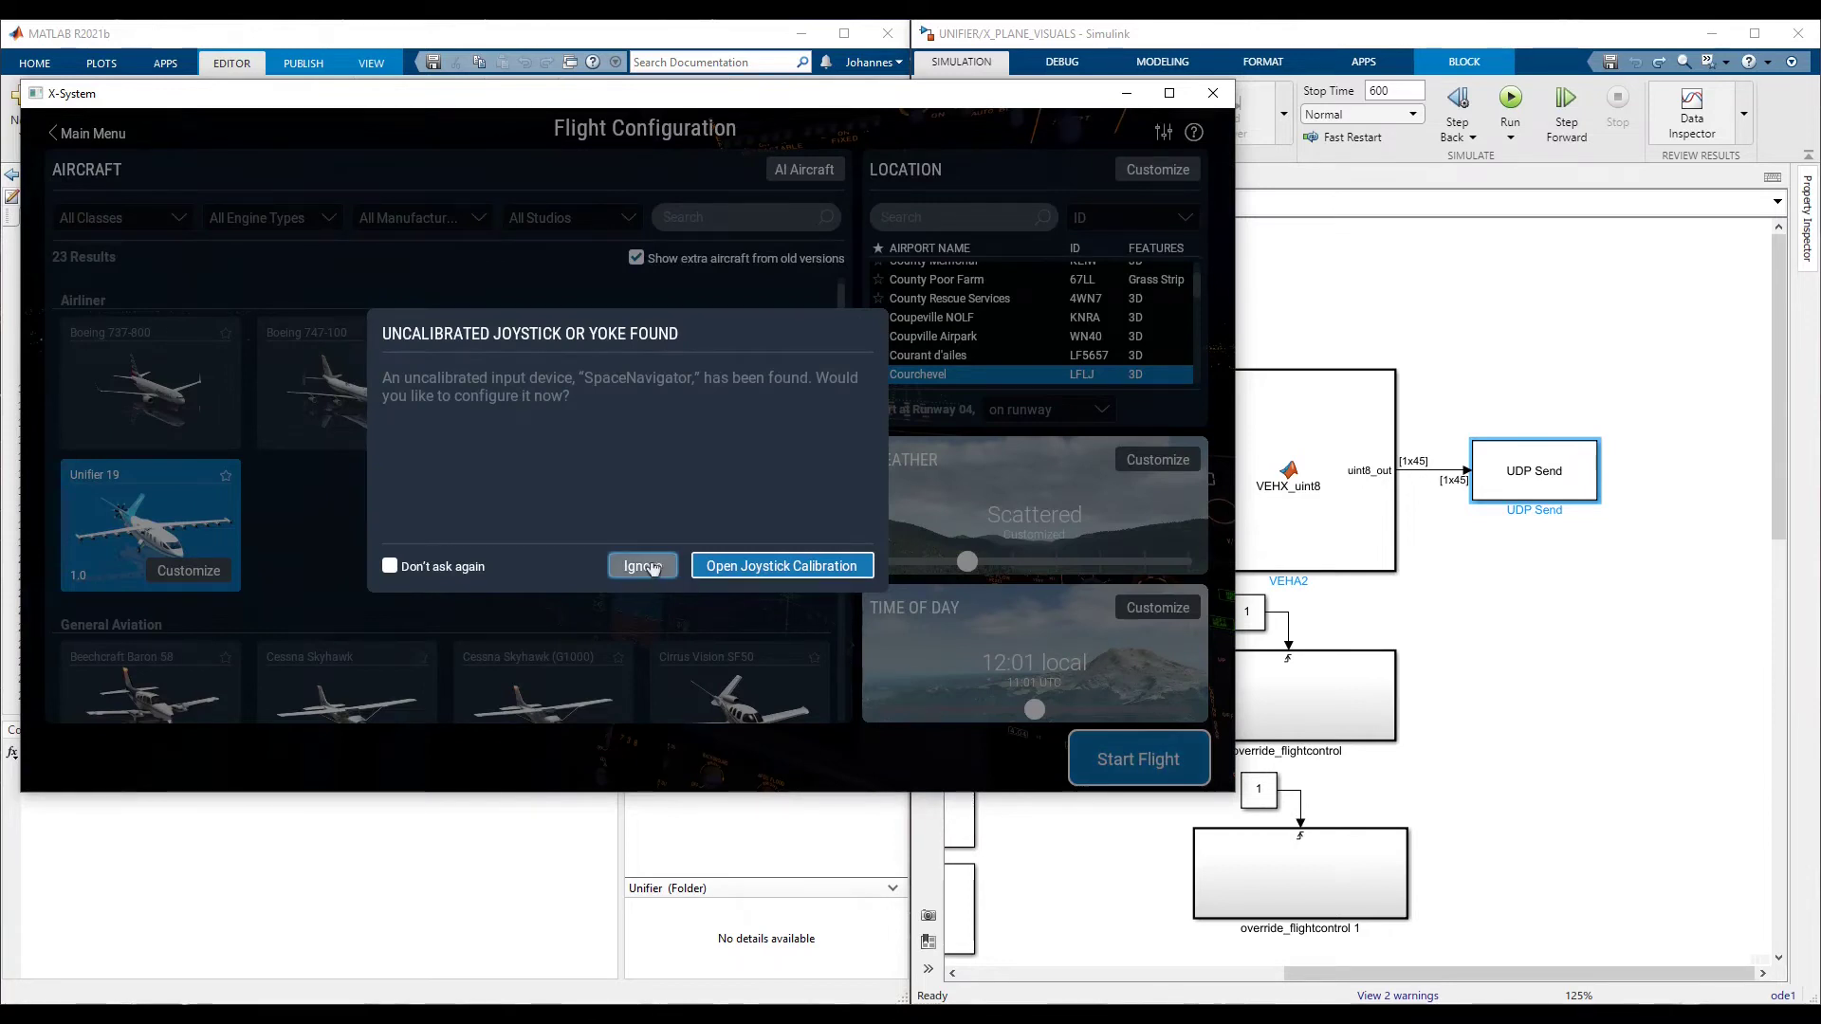
click(642, 566)
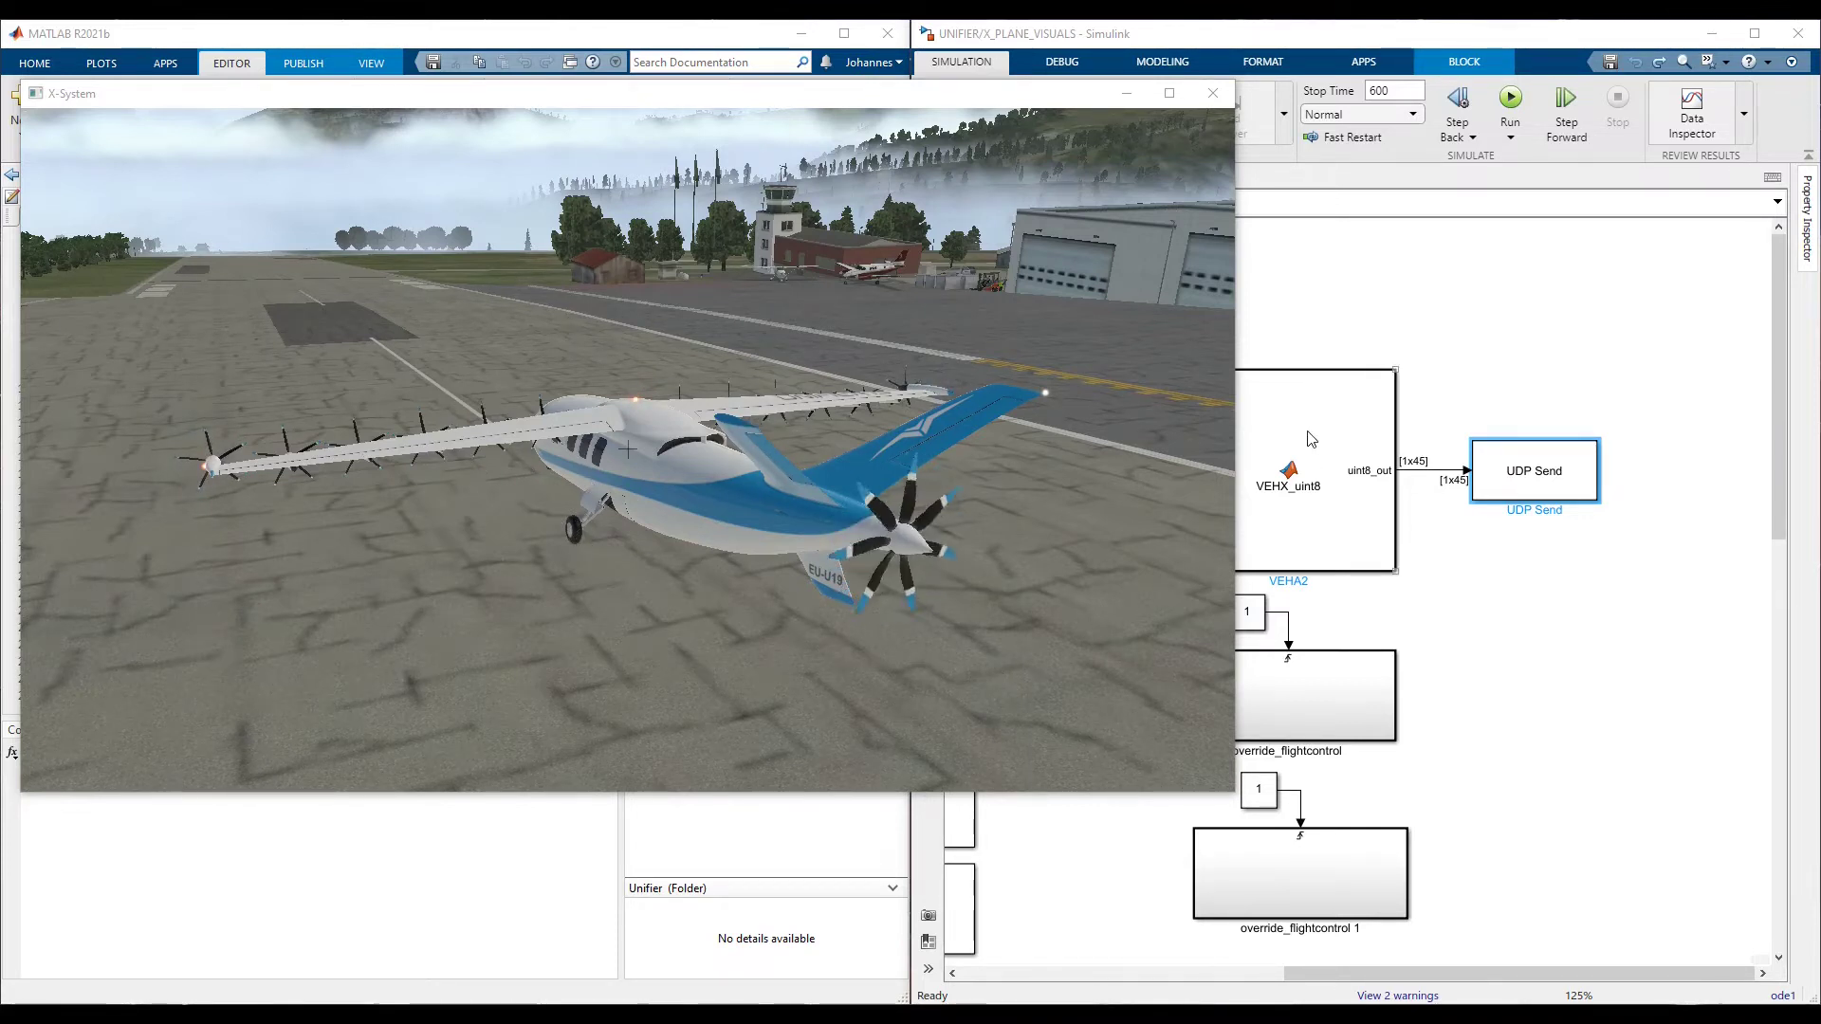
mouse_move(590, 421)
mouse_down()
mouse_move(657, 464)
mouse_move(567, 418)
mouse_up()
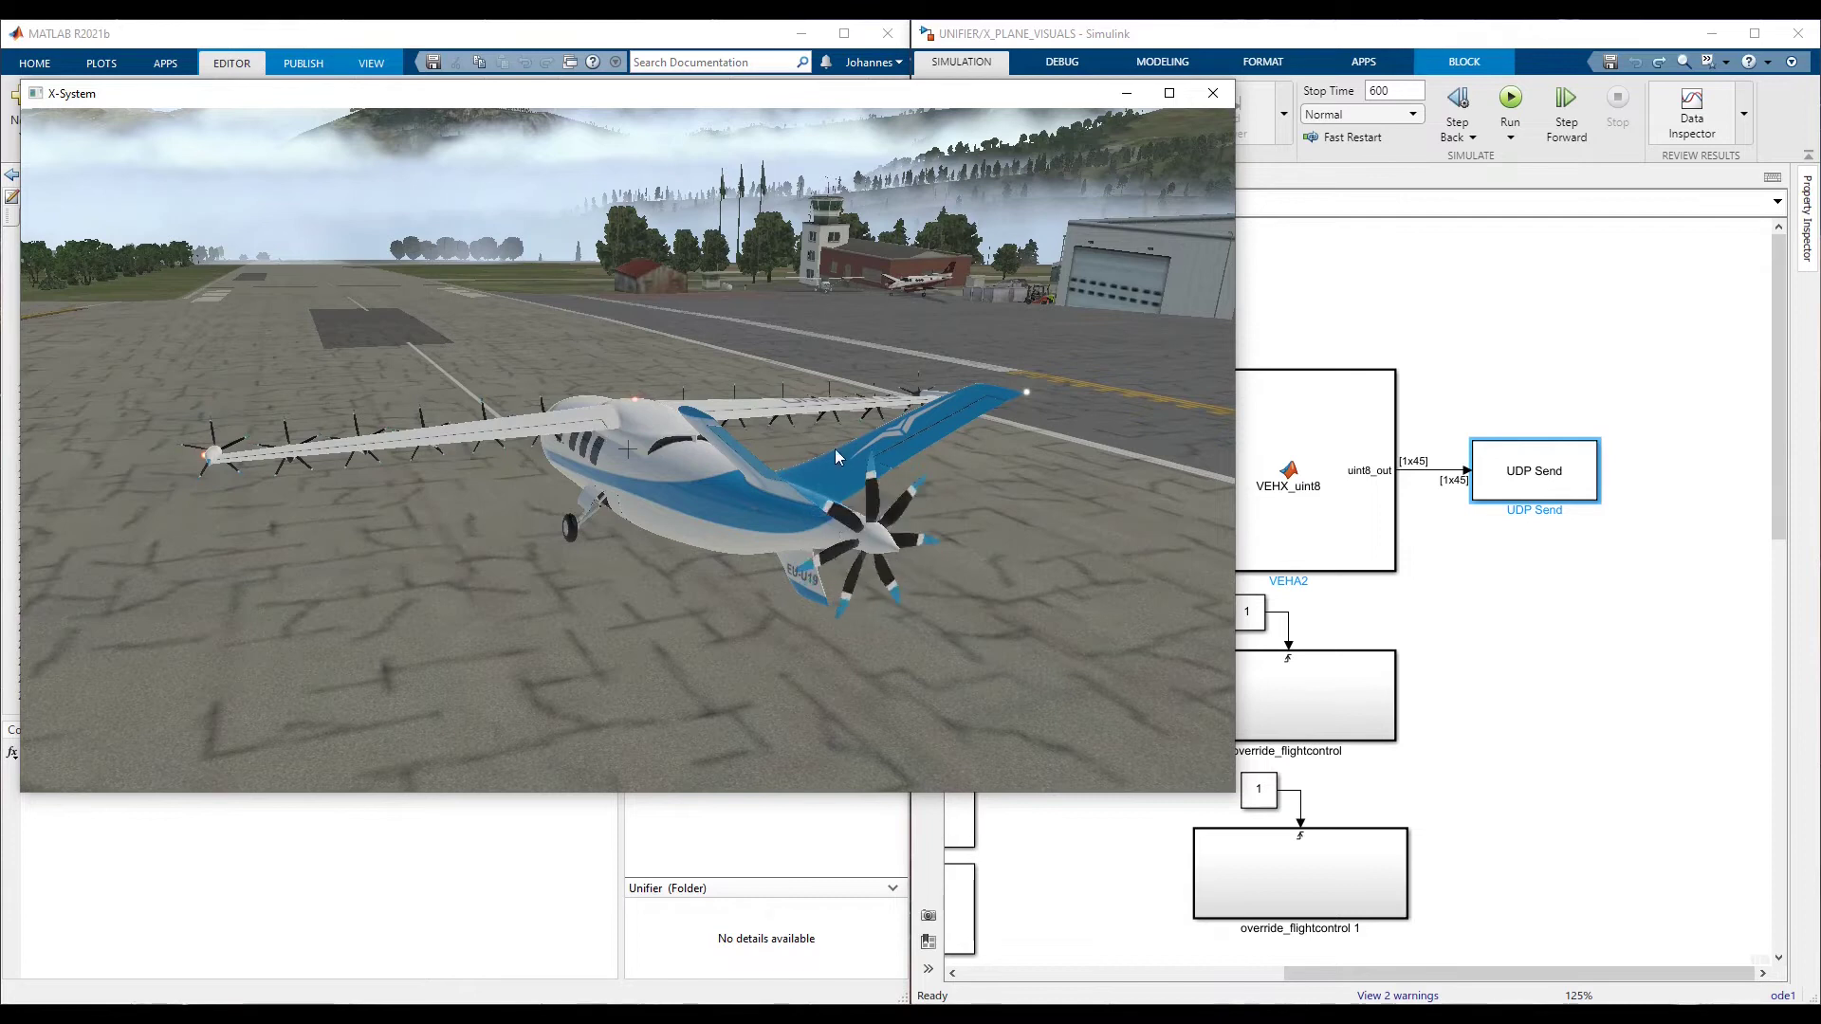
- Run the simulation, watch the Unifier 19 fly from behind in X-Plane, then stop it
click(1362, 319)
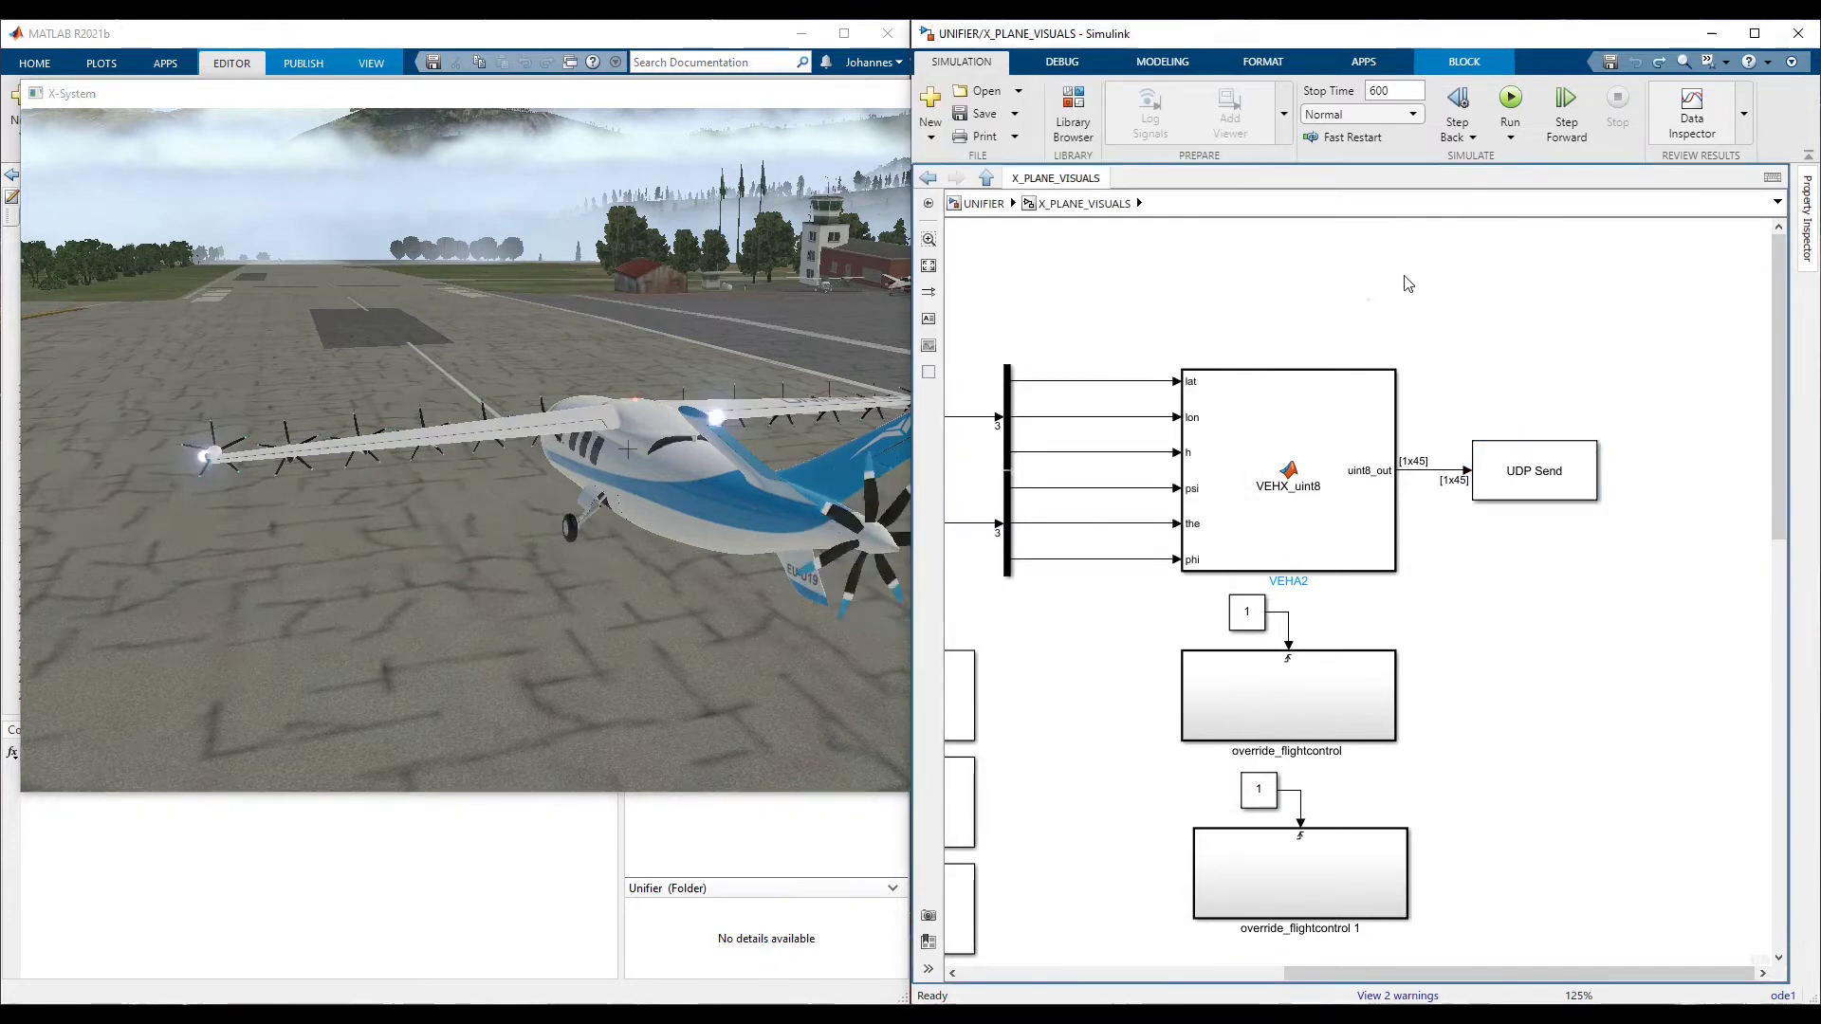
click(1510, 99)
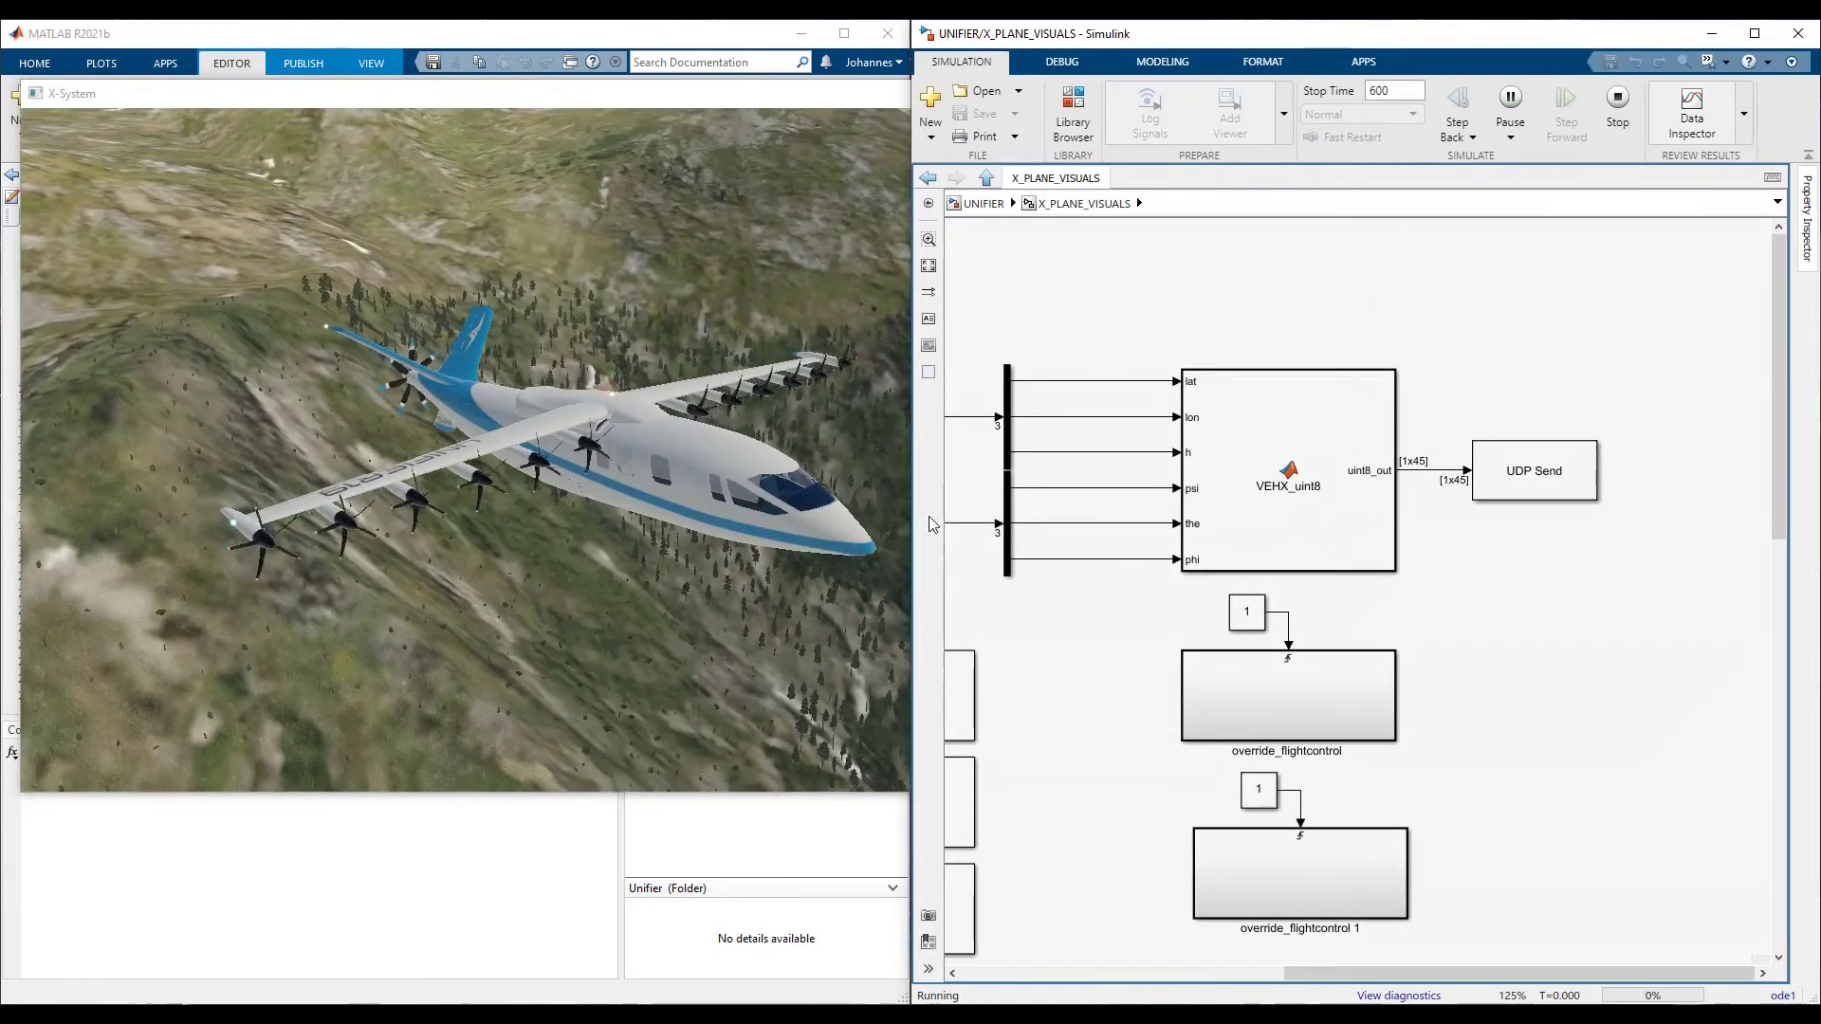
click(561, 499)
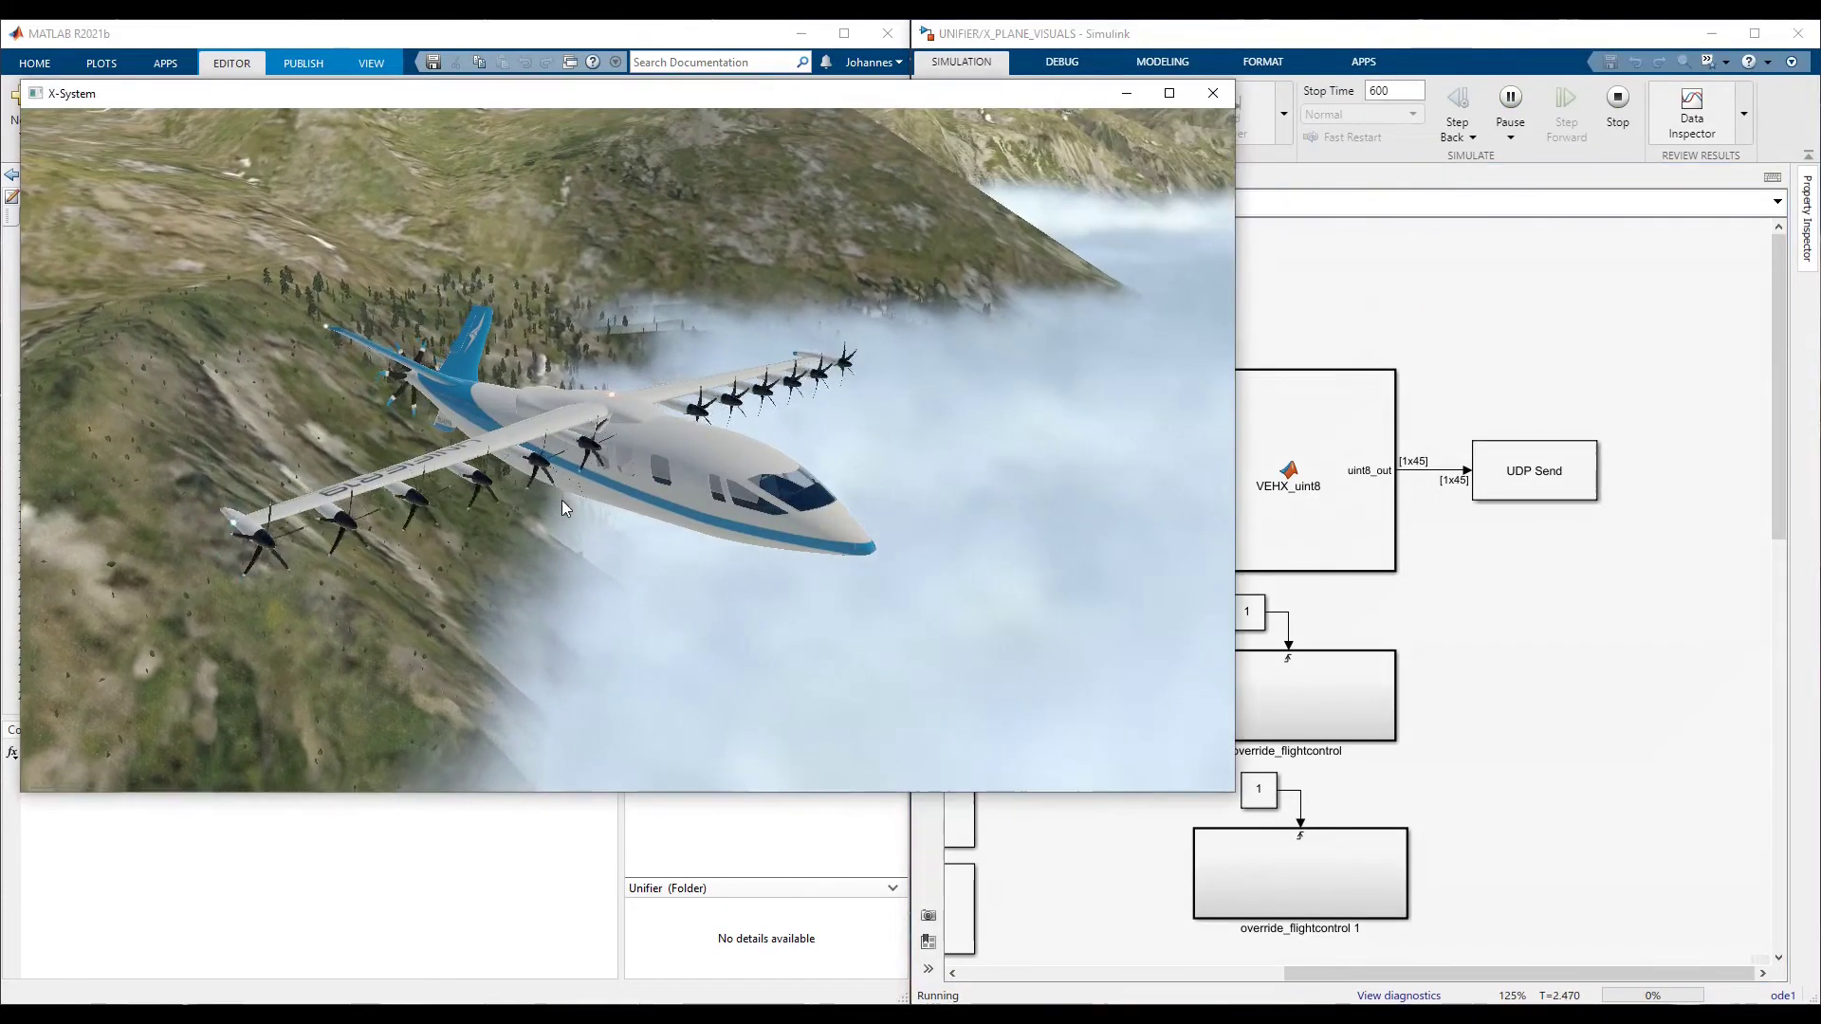
drag(732, 466, 1018, 454)
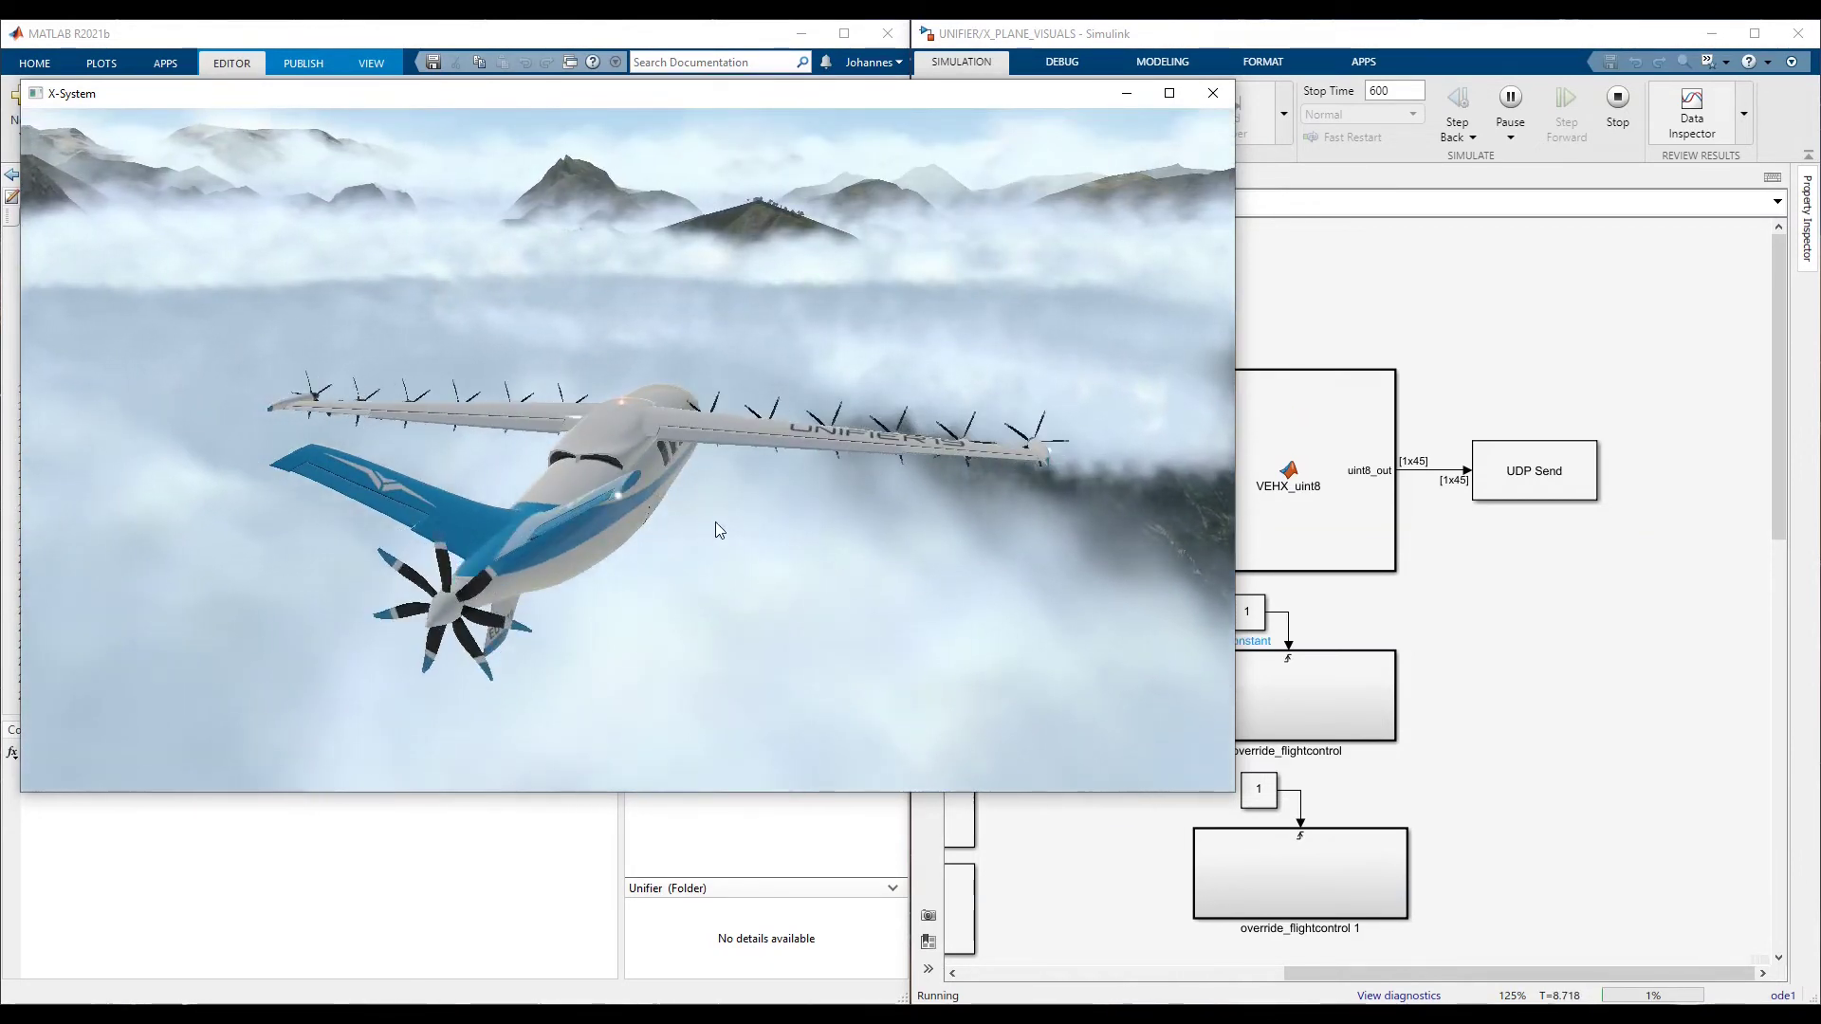
drag(771, 538, 812, 550)
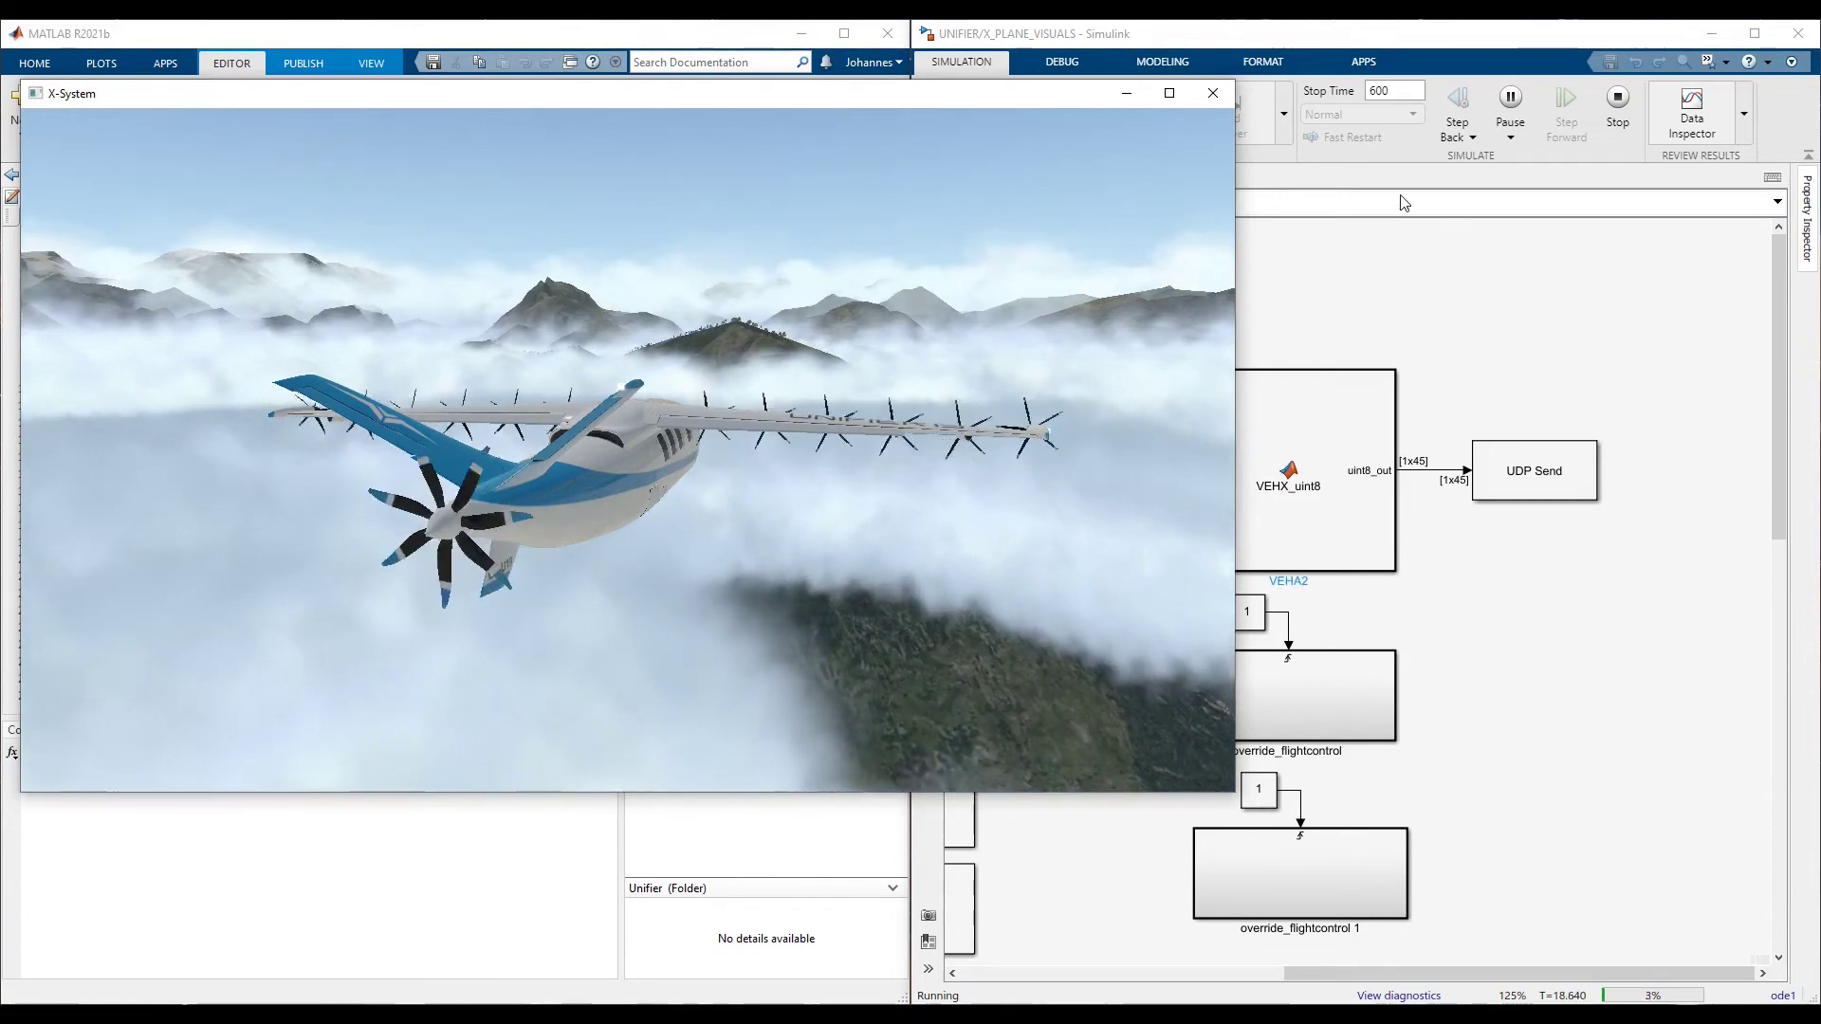
click(1618, 111)
click(1619, 112)
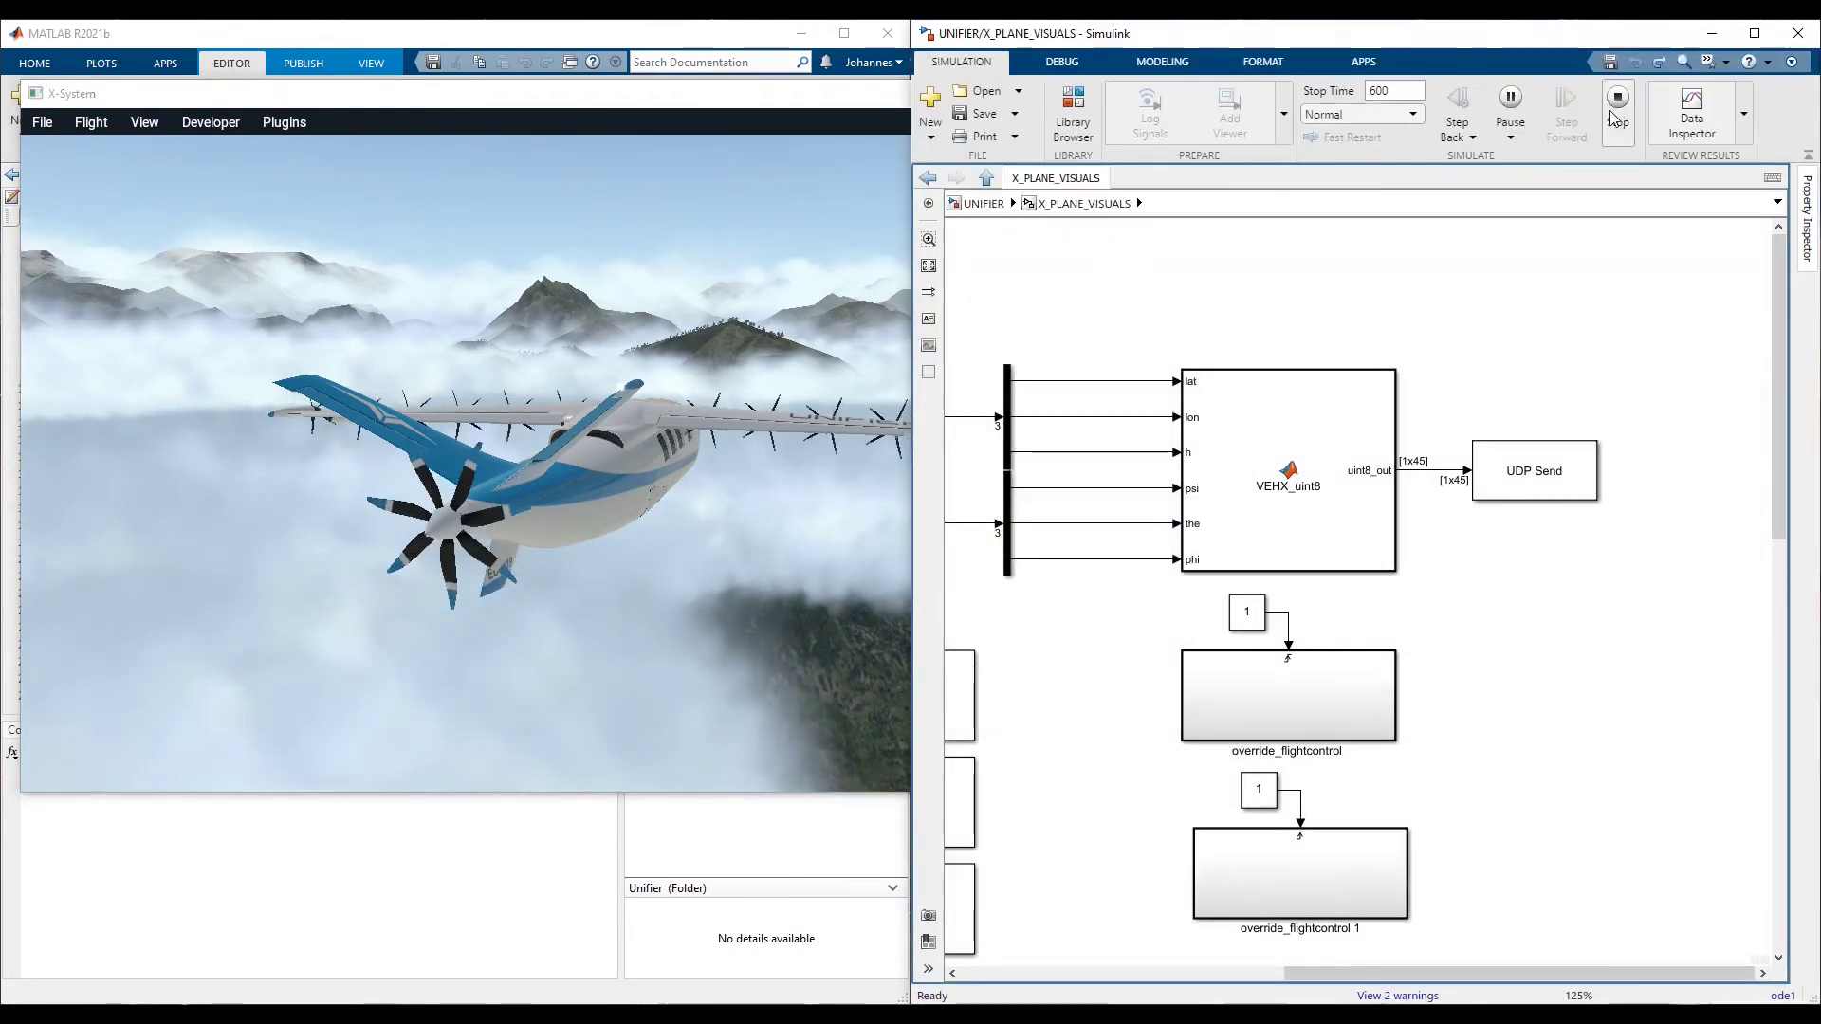
- Change the simulation mode from Normal to Rapid Accelerator, run it, and watch the flight in X-Plane
click(1345, 116)
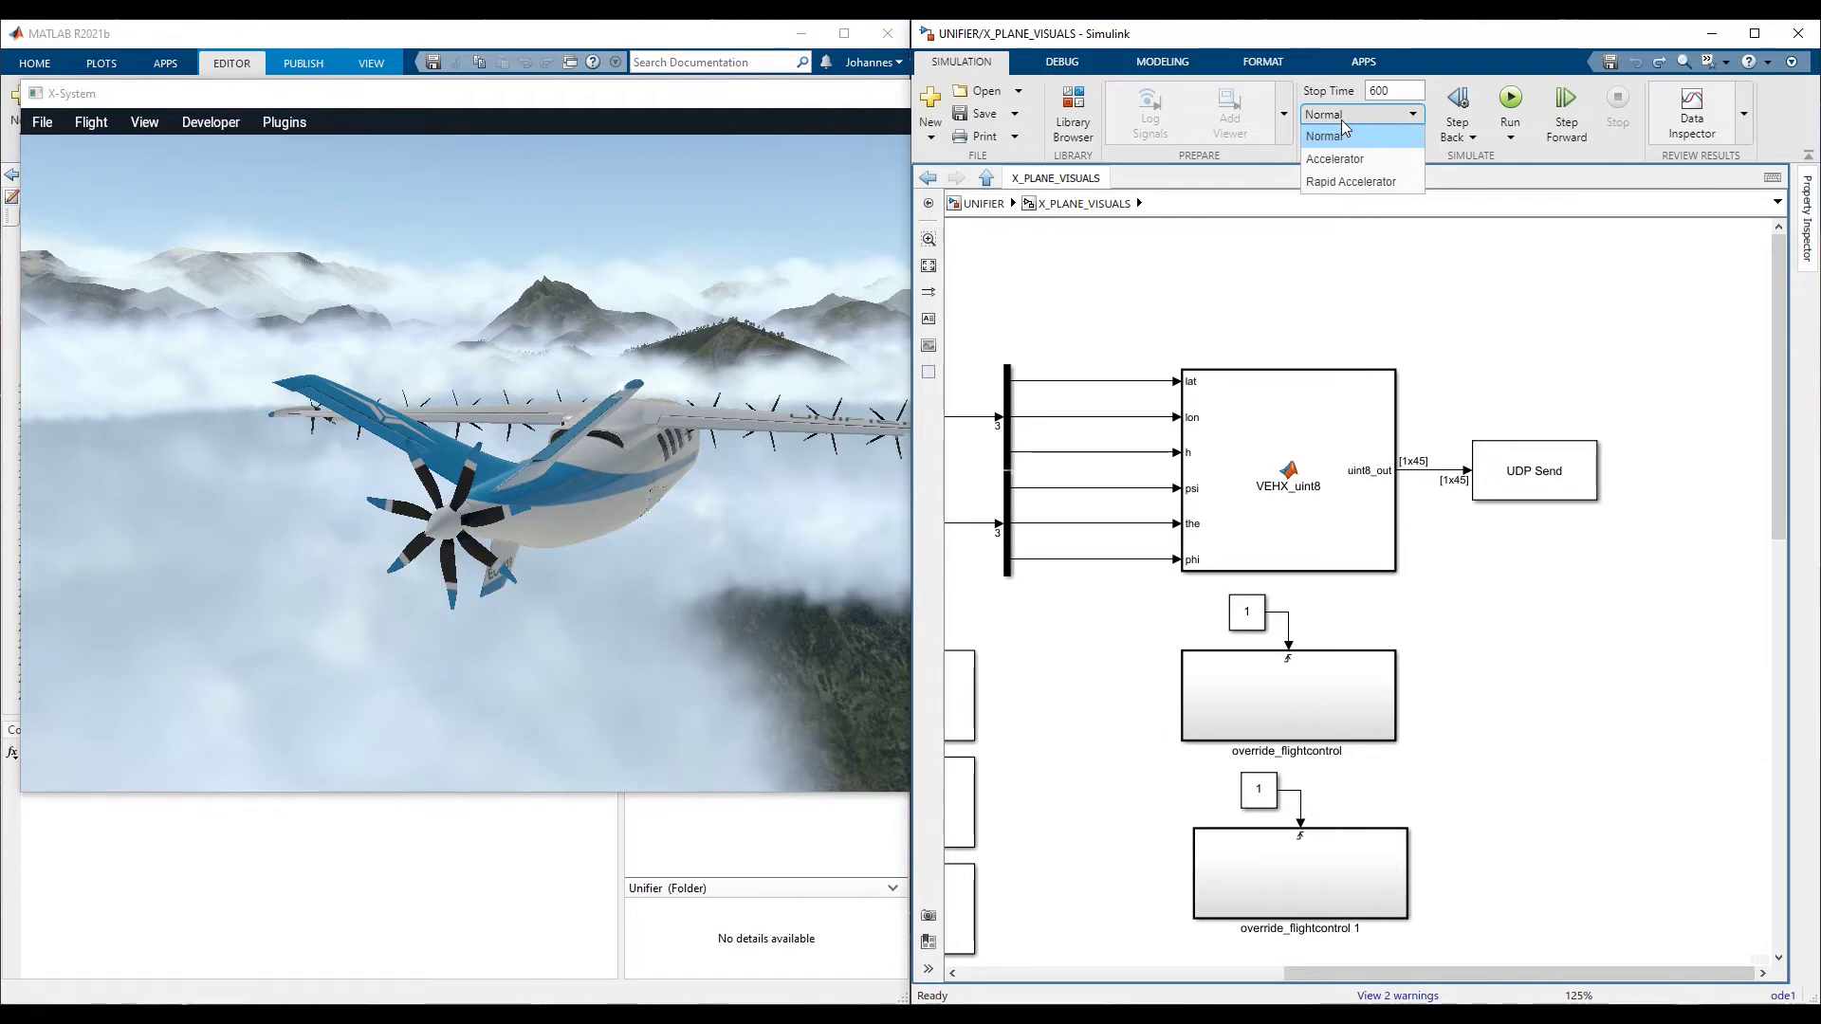
click(1350, 181)
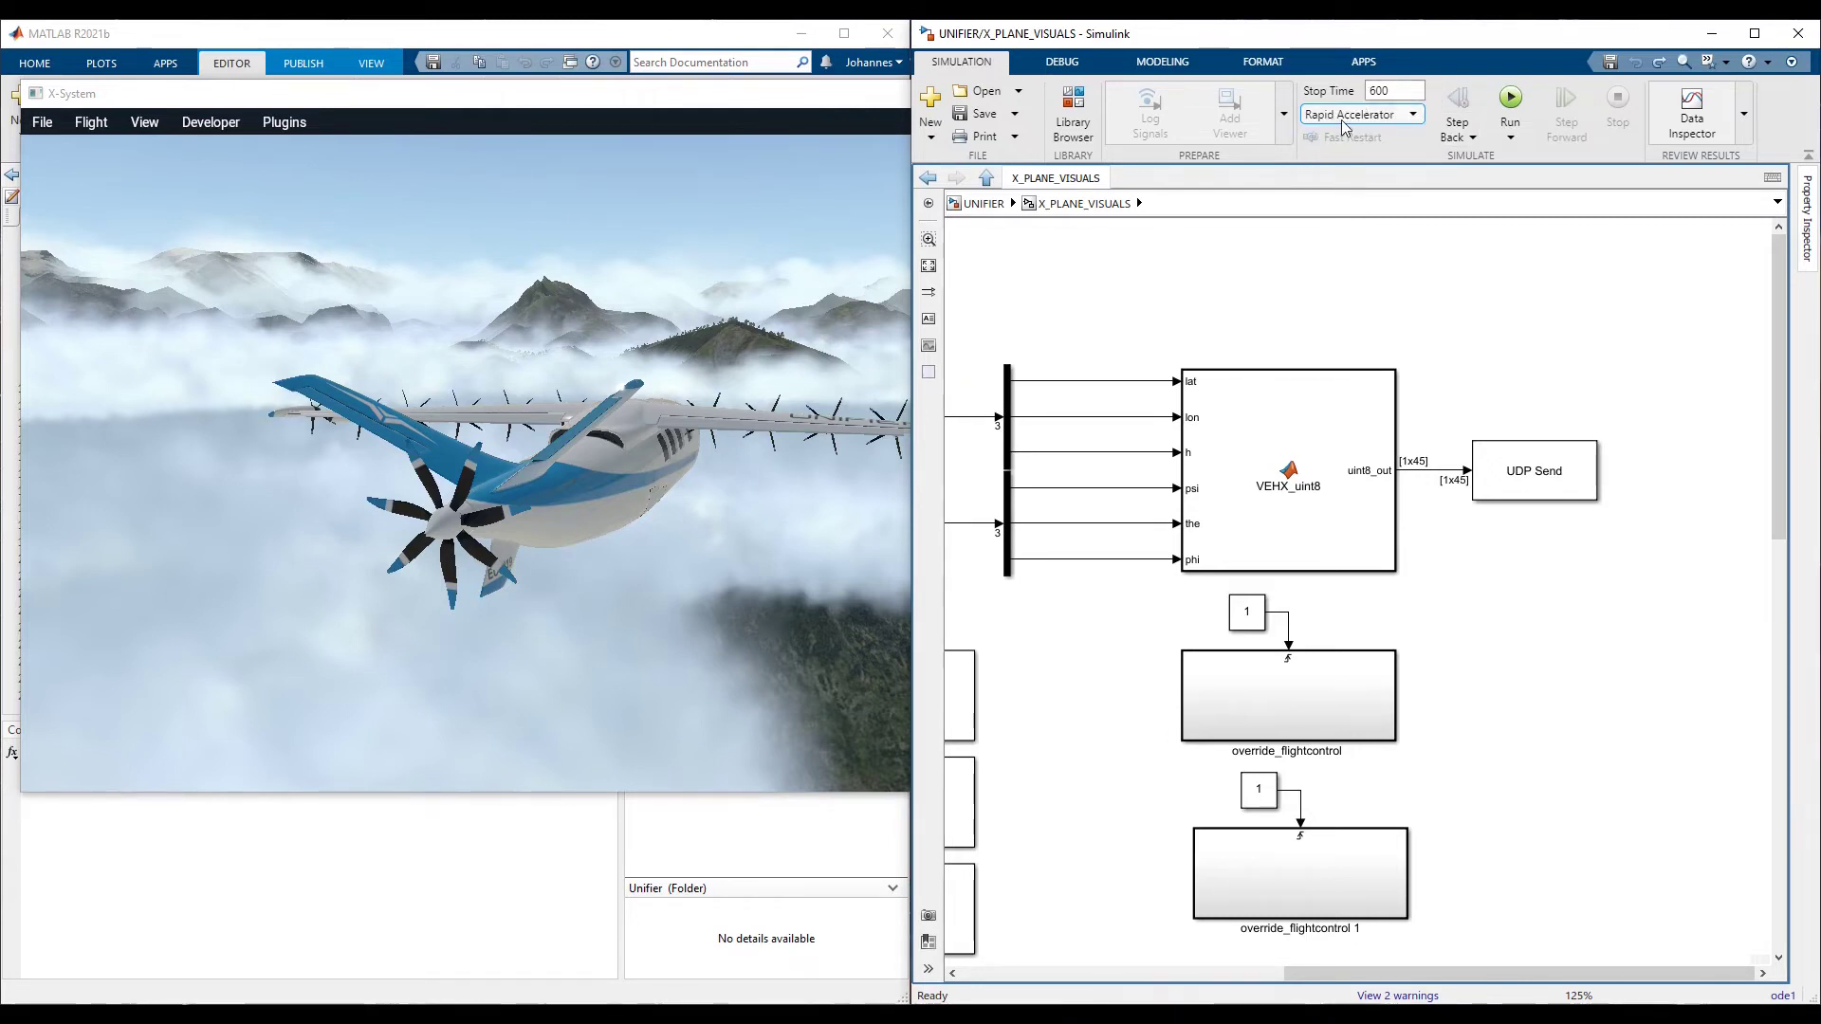
click(1509, 99)
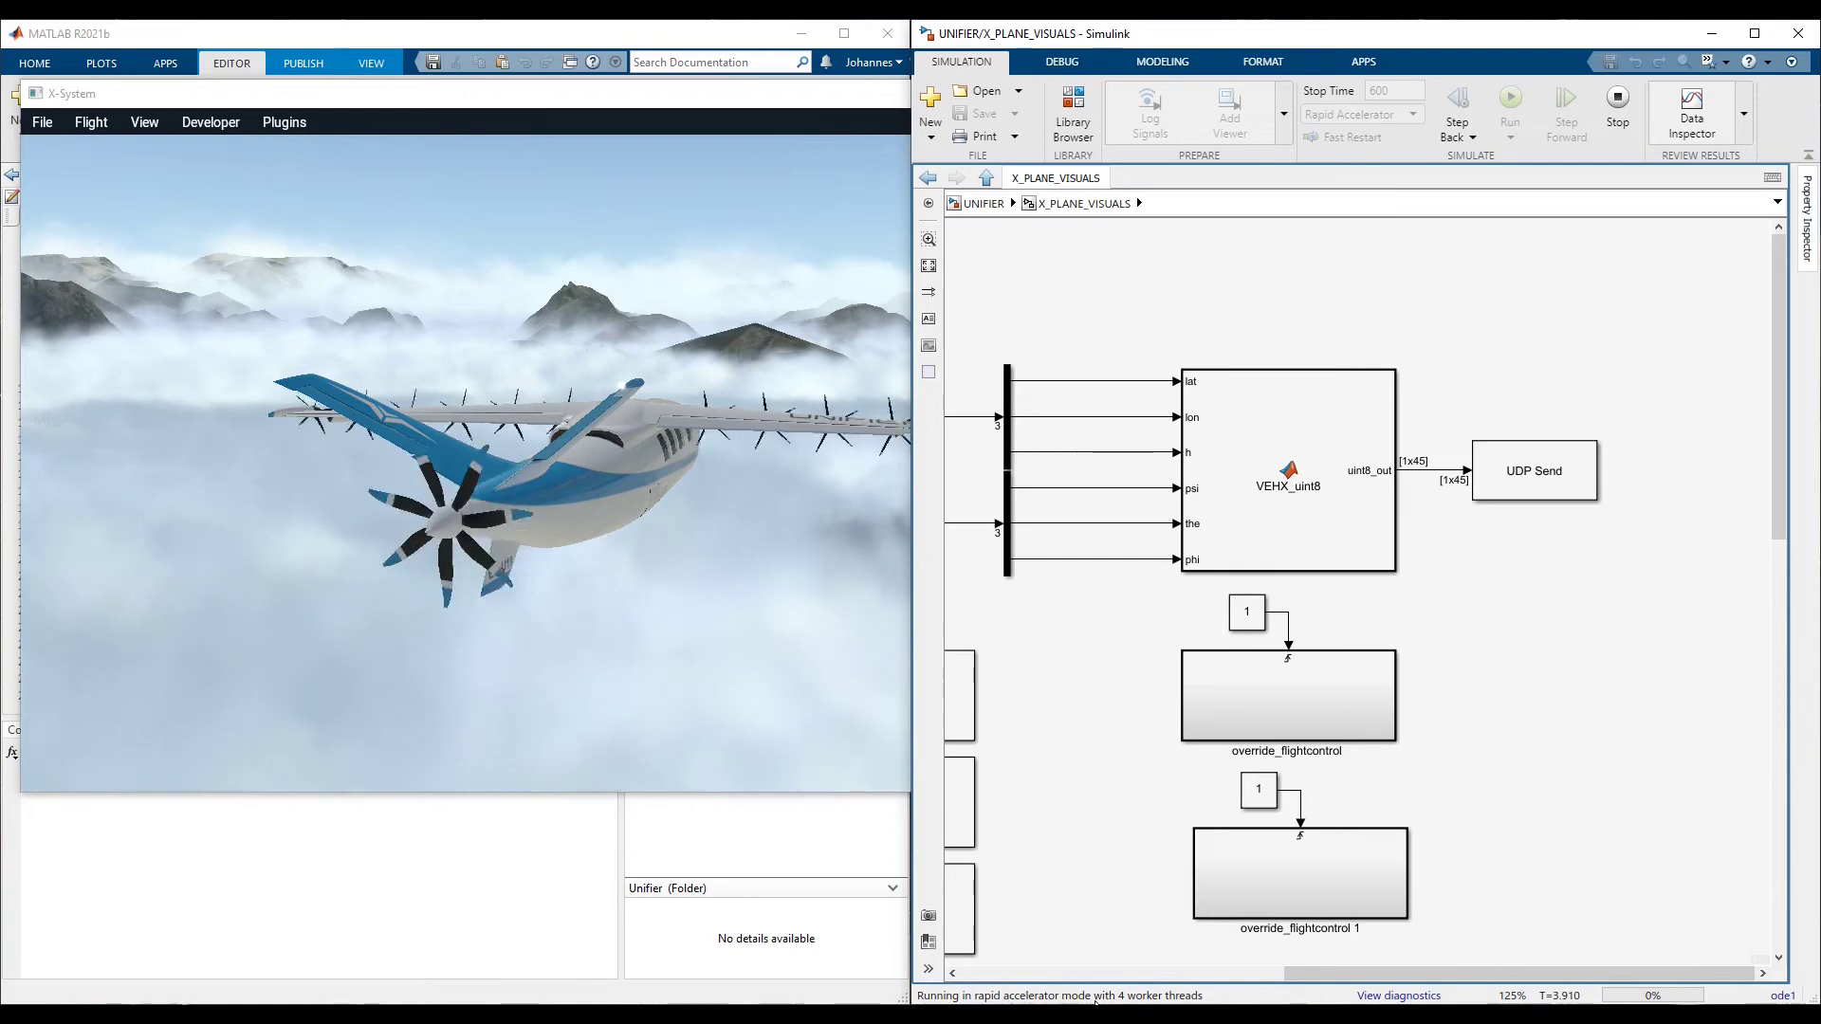
click(743, 704)
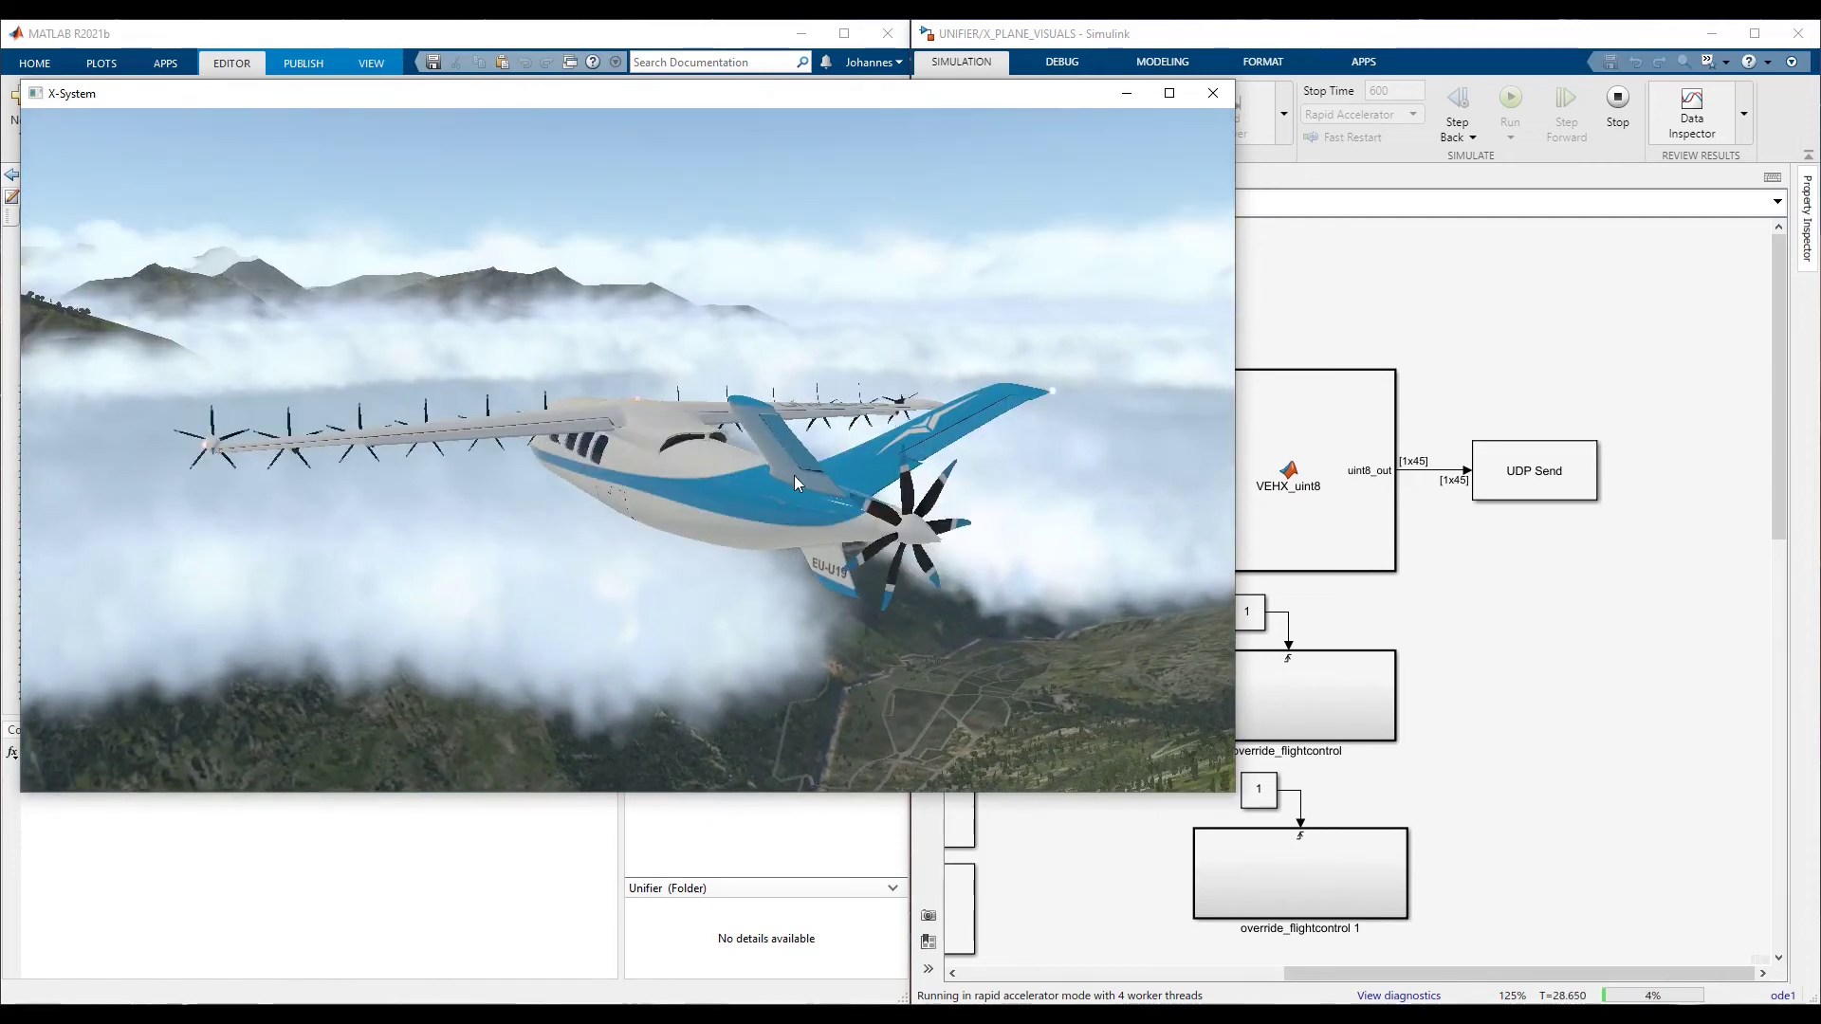
- Stop the Rapid Accelerator run, maximize Simulink, go up to UNIFIER, and select STICK_INPUT
click(1618, 98)
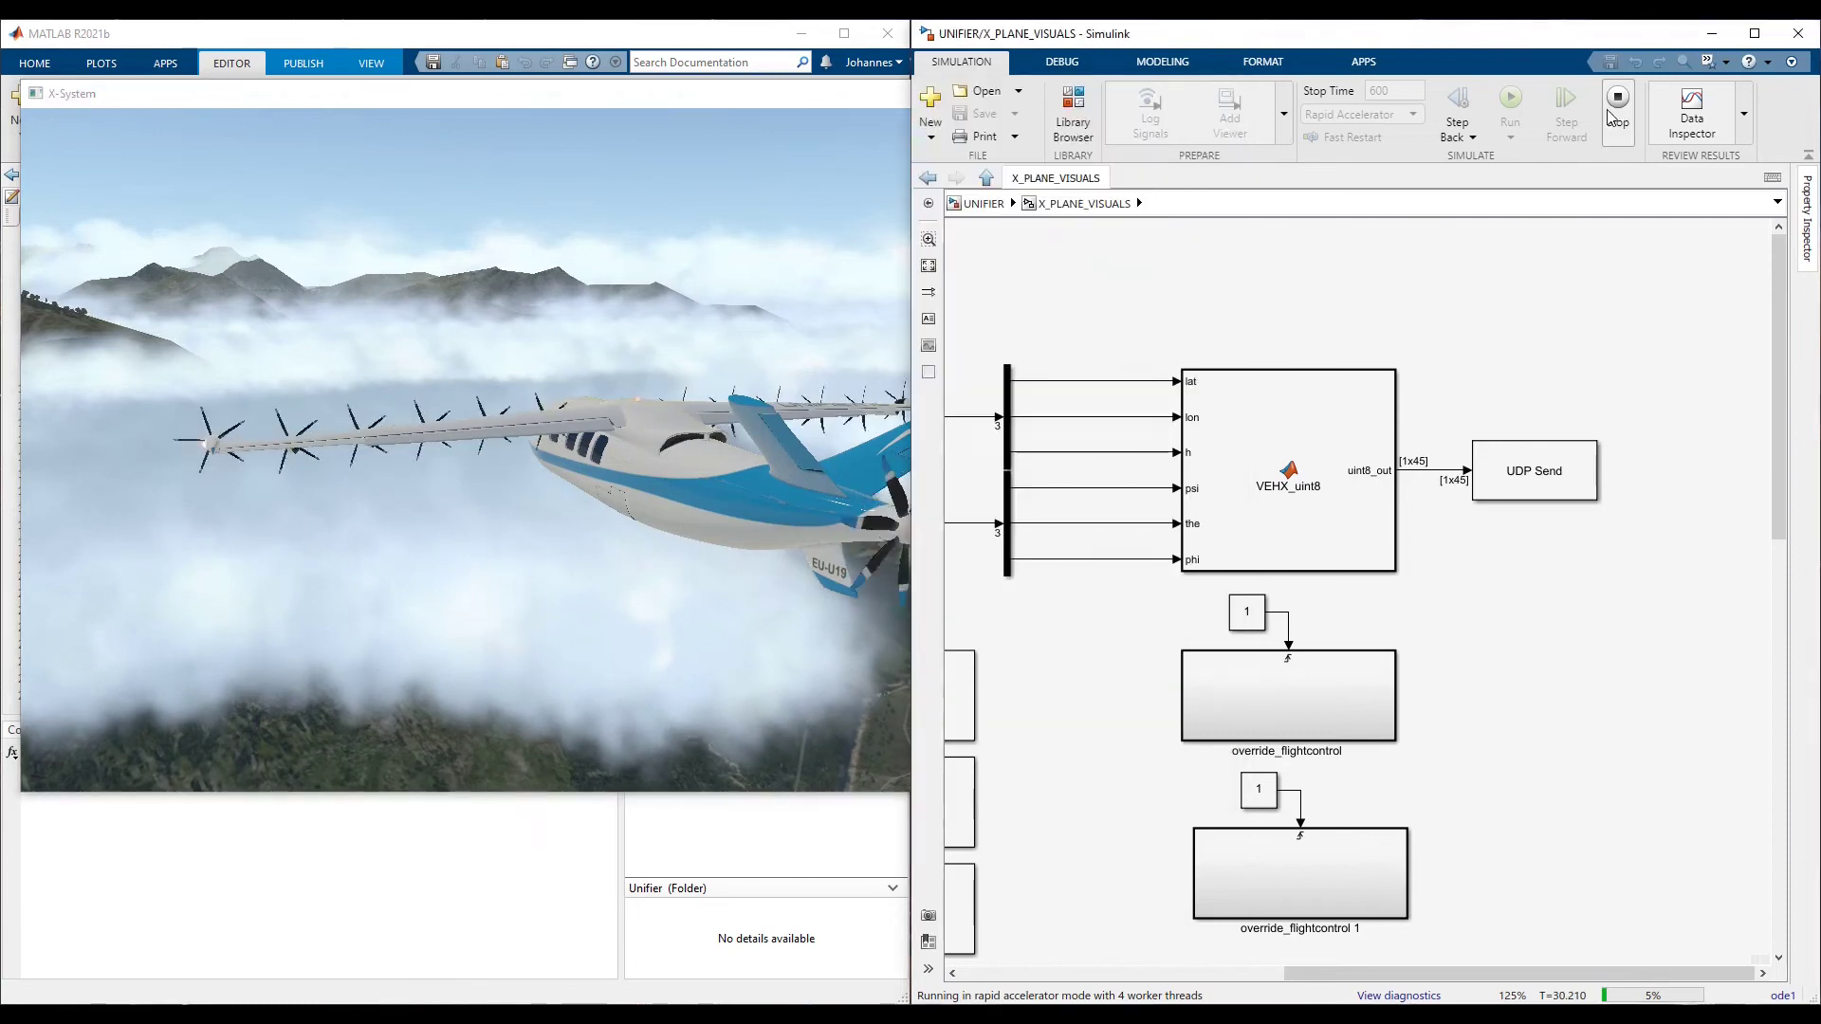
click(1755, 34)
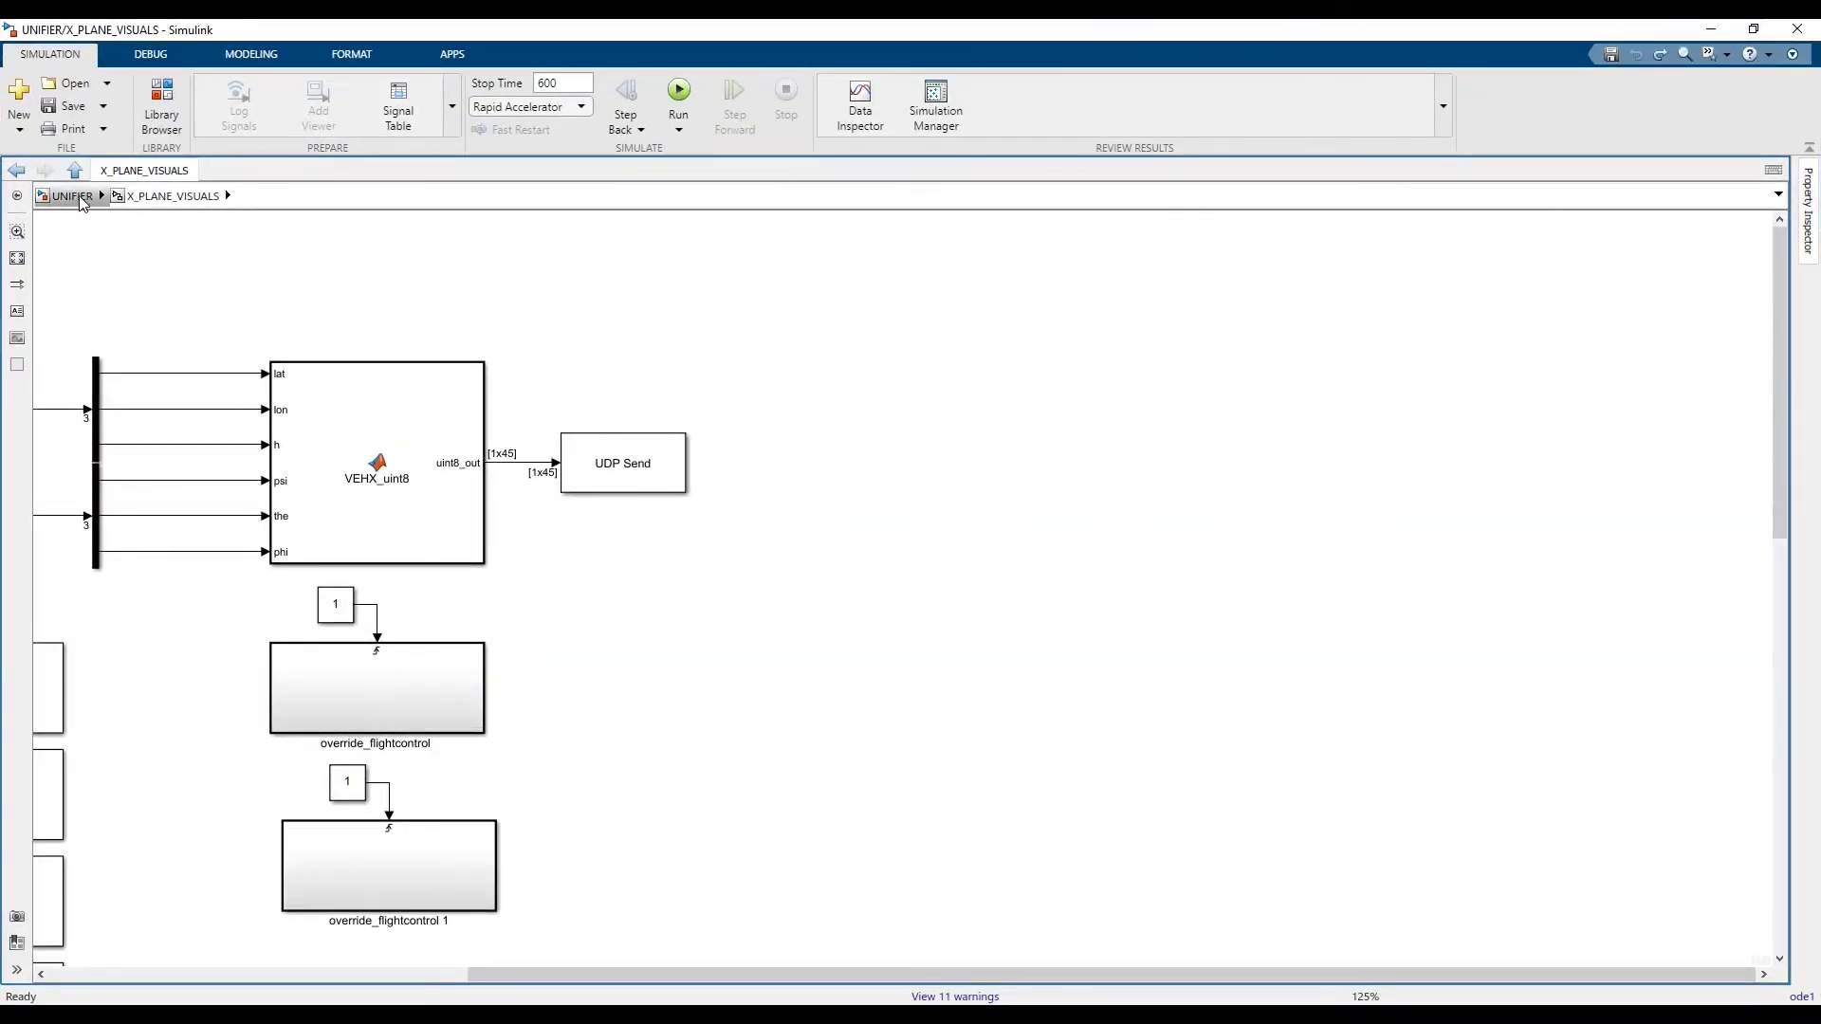
click(72, 197)
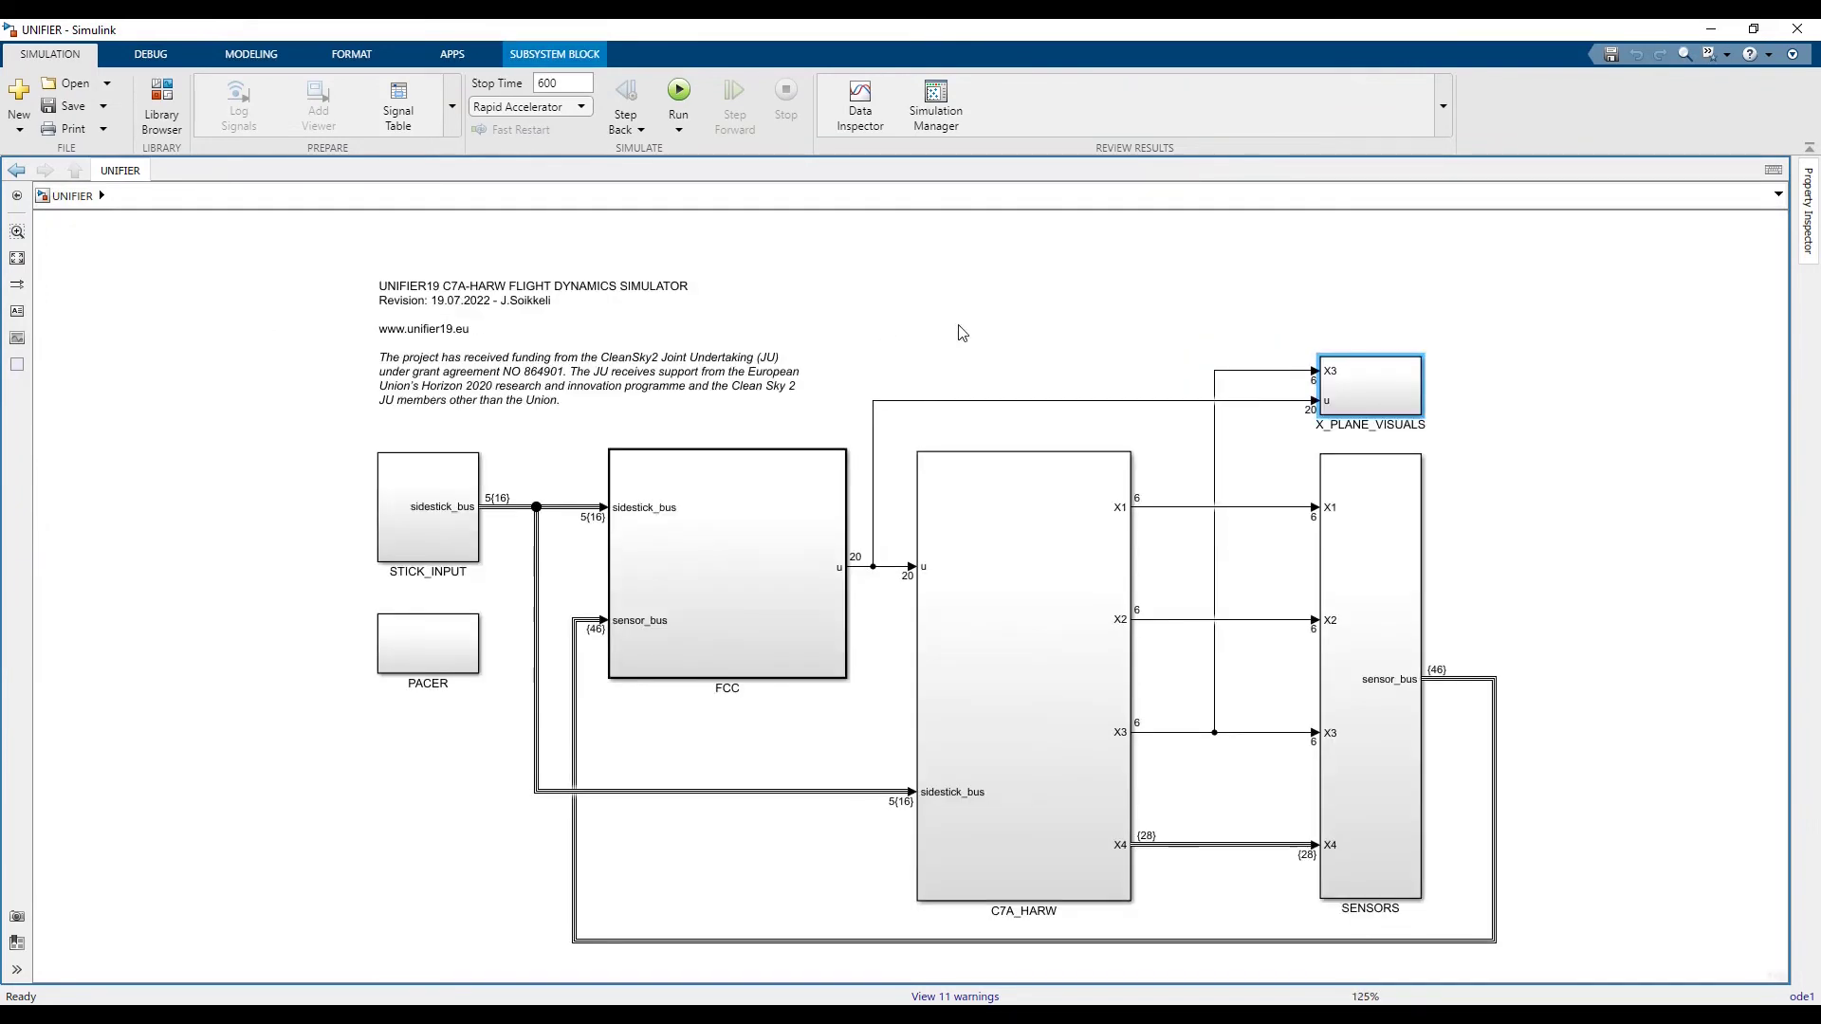
drag(962, 331, 942, 308)
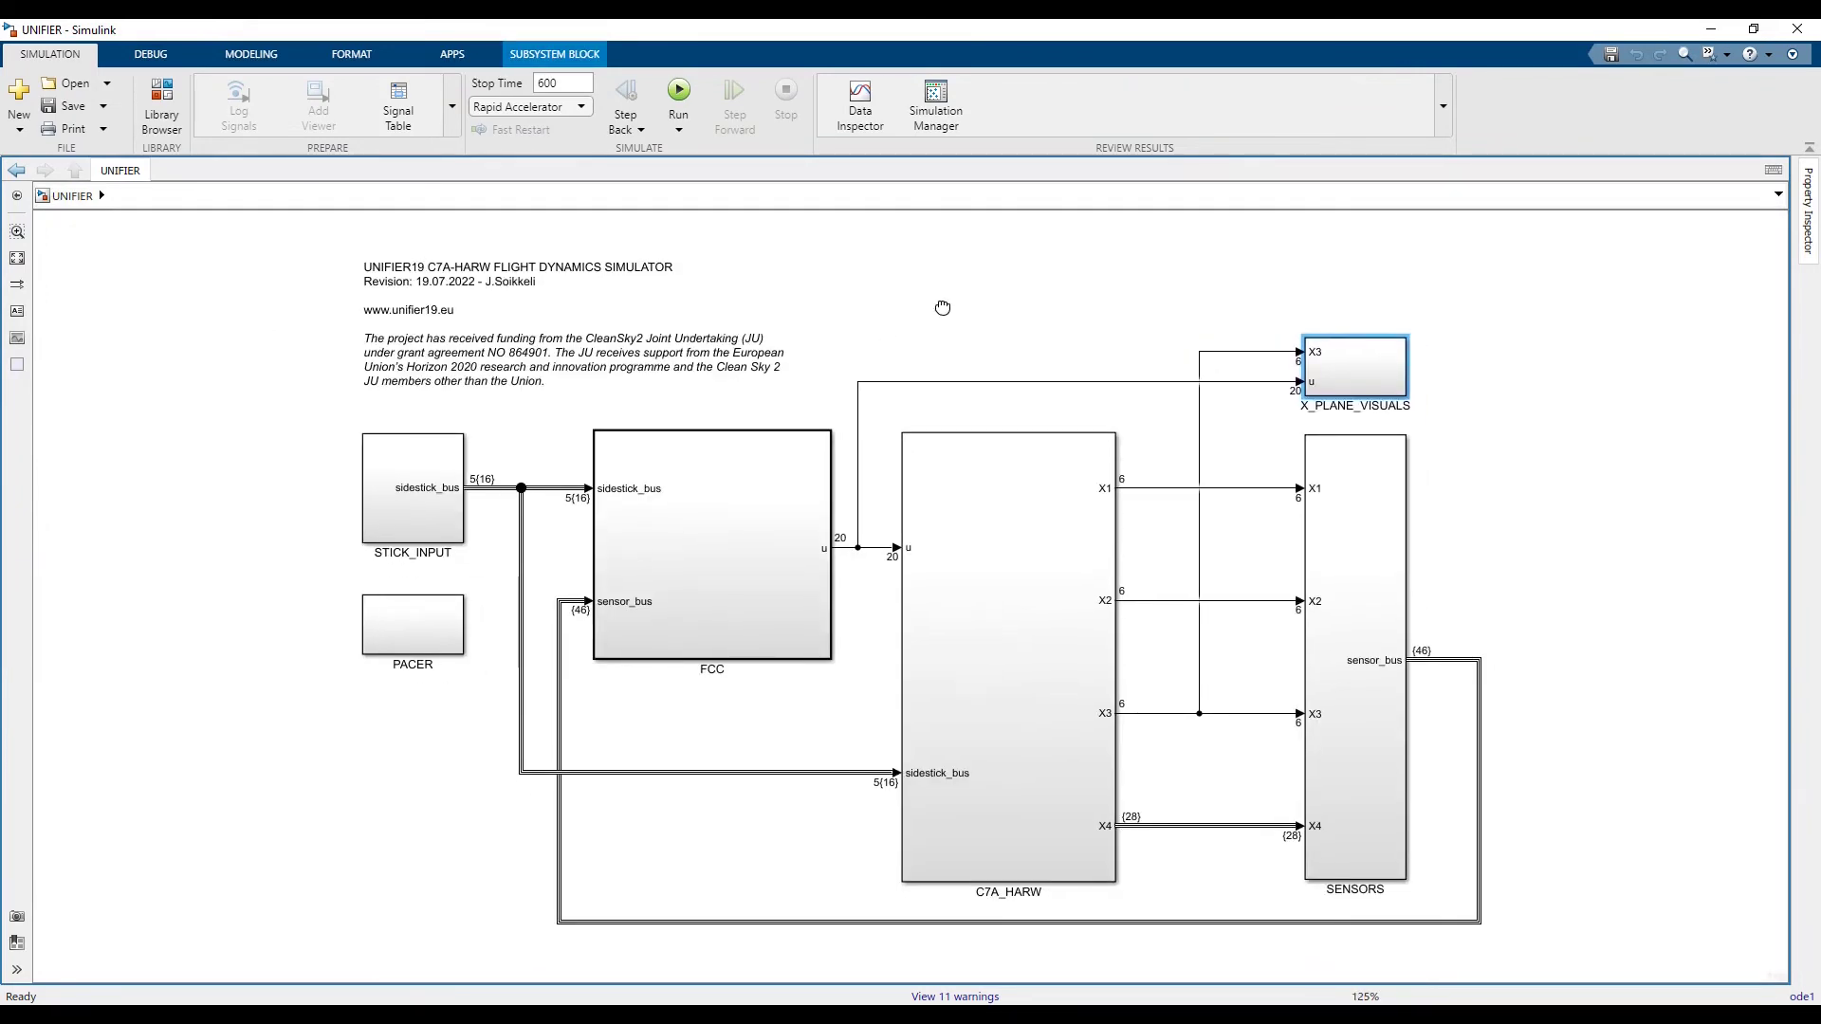
click(249, 524)
click(408, 488)
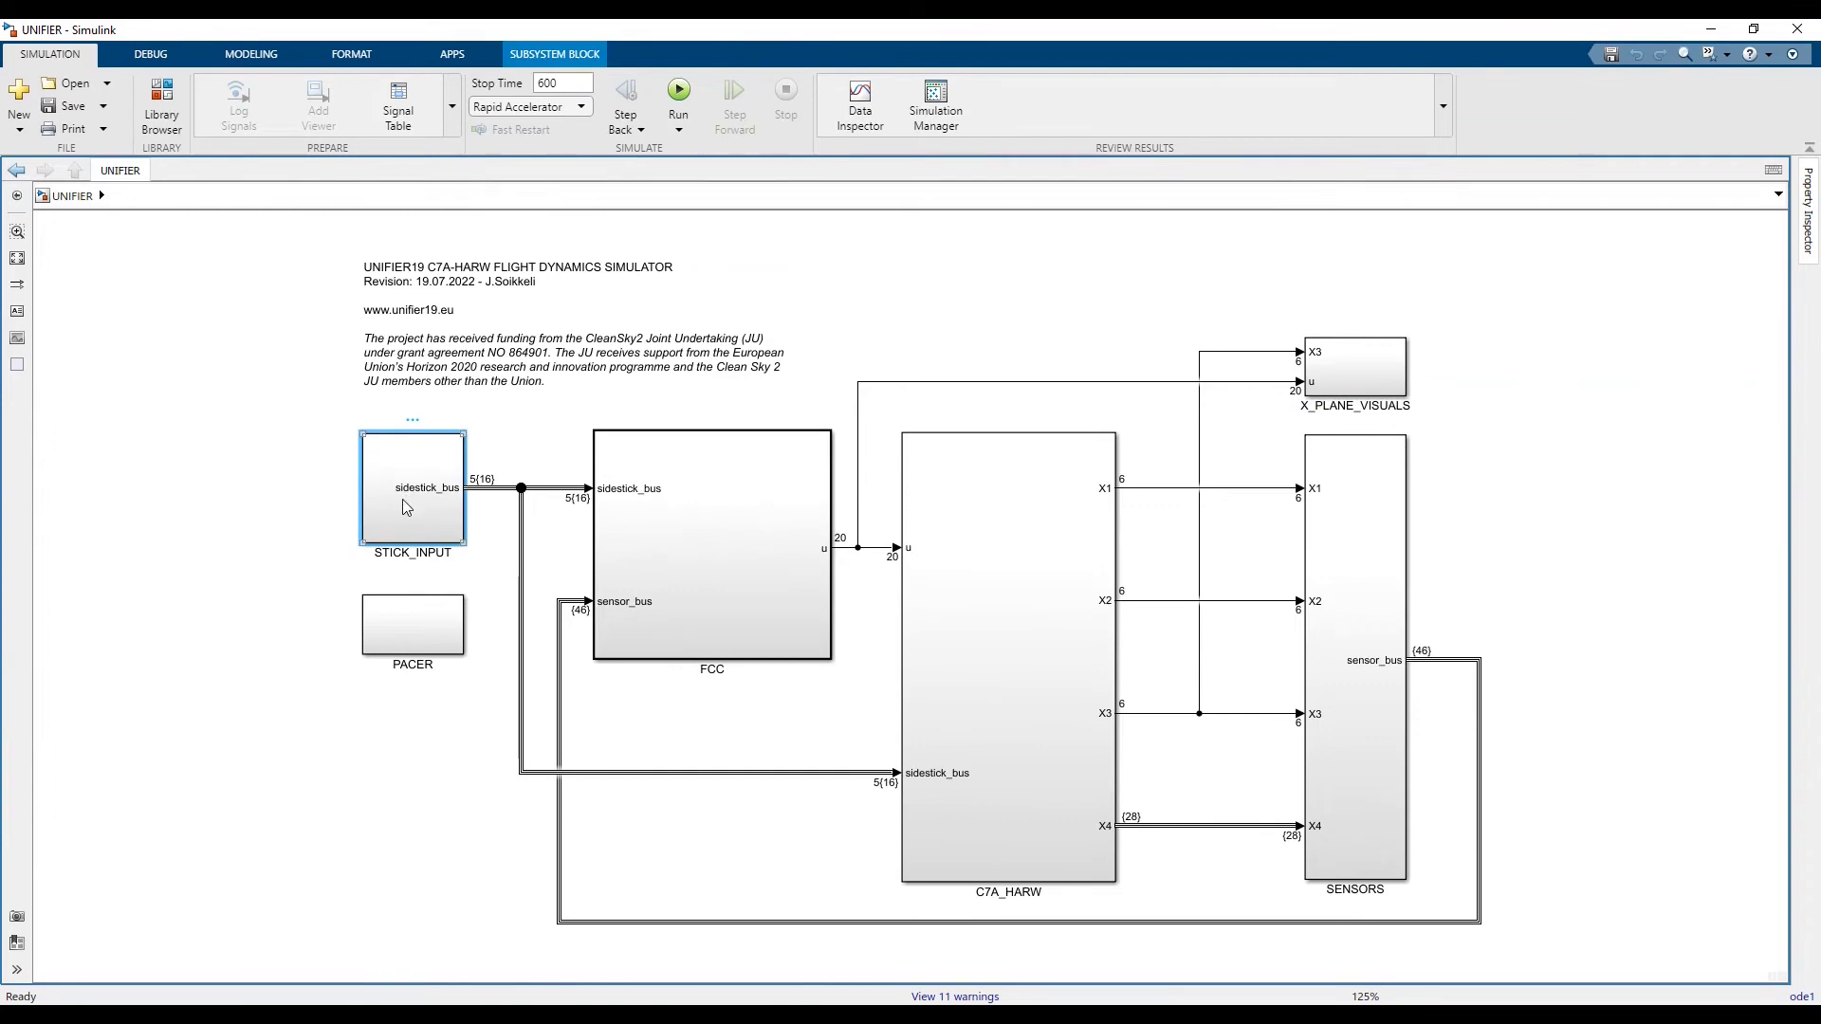
double_click(403, 501)
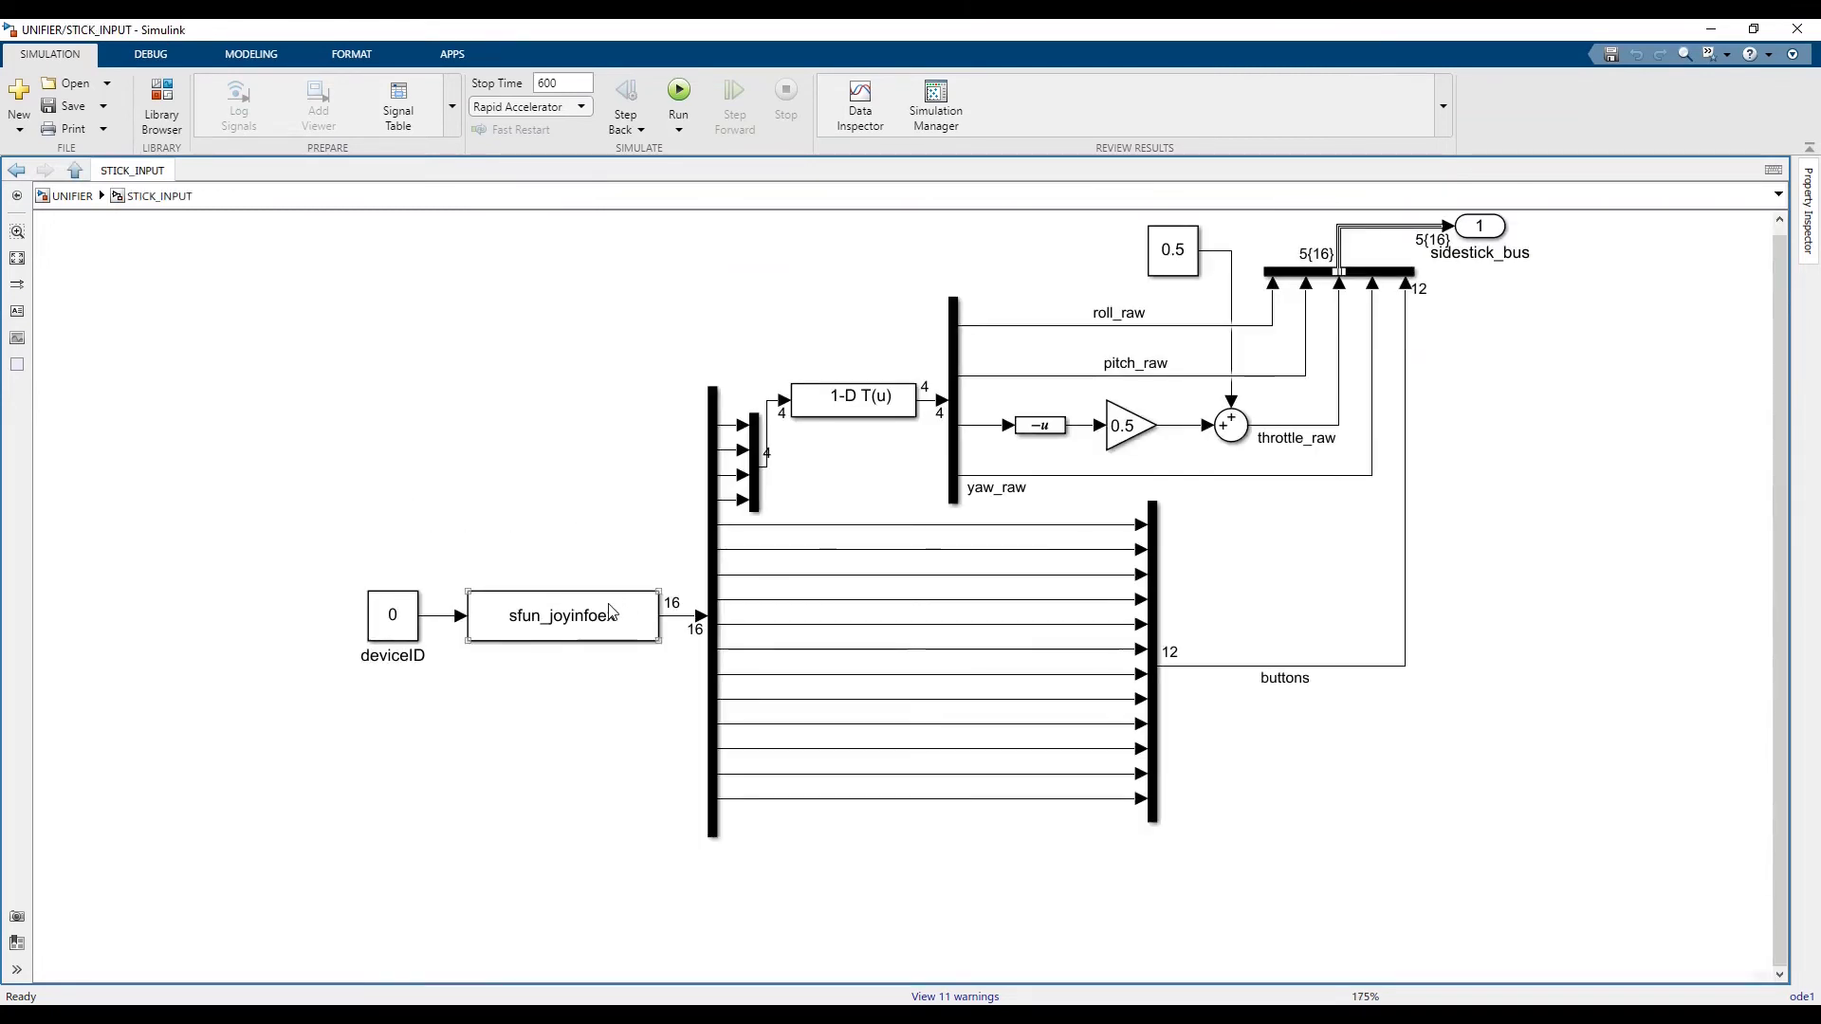
click(611, 613)
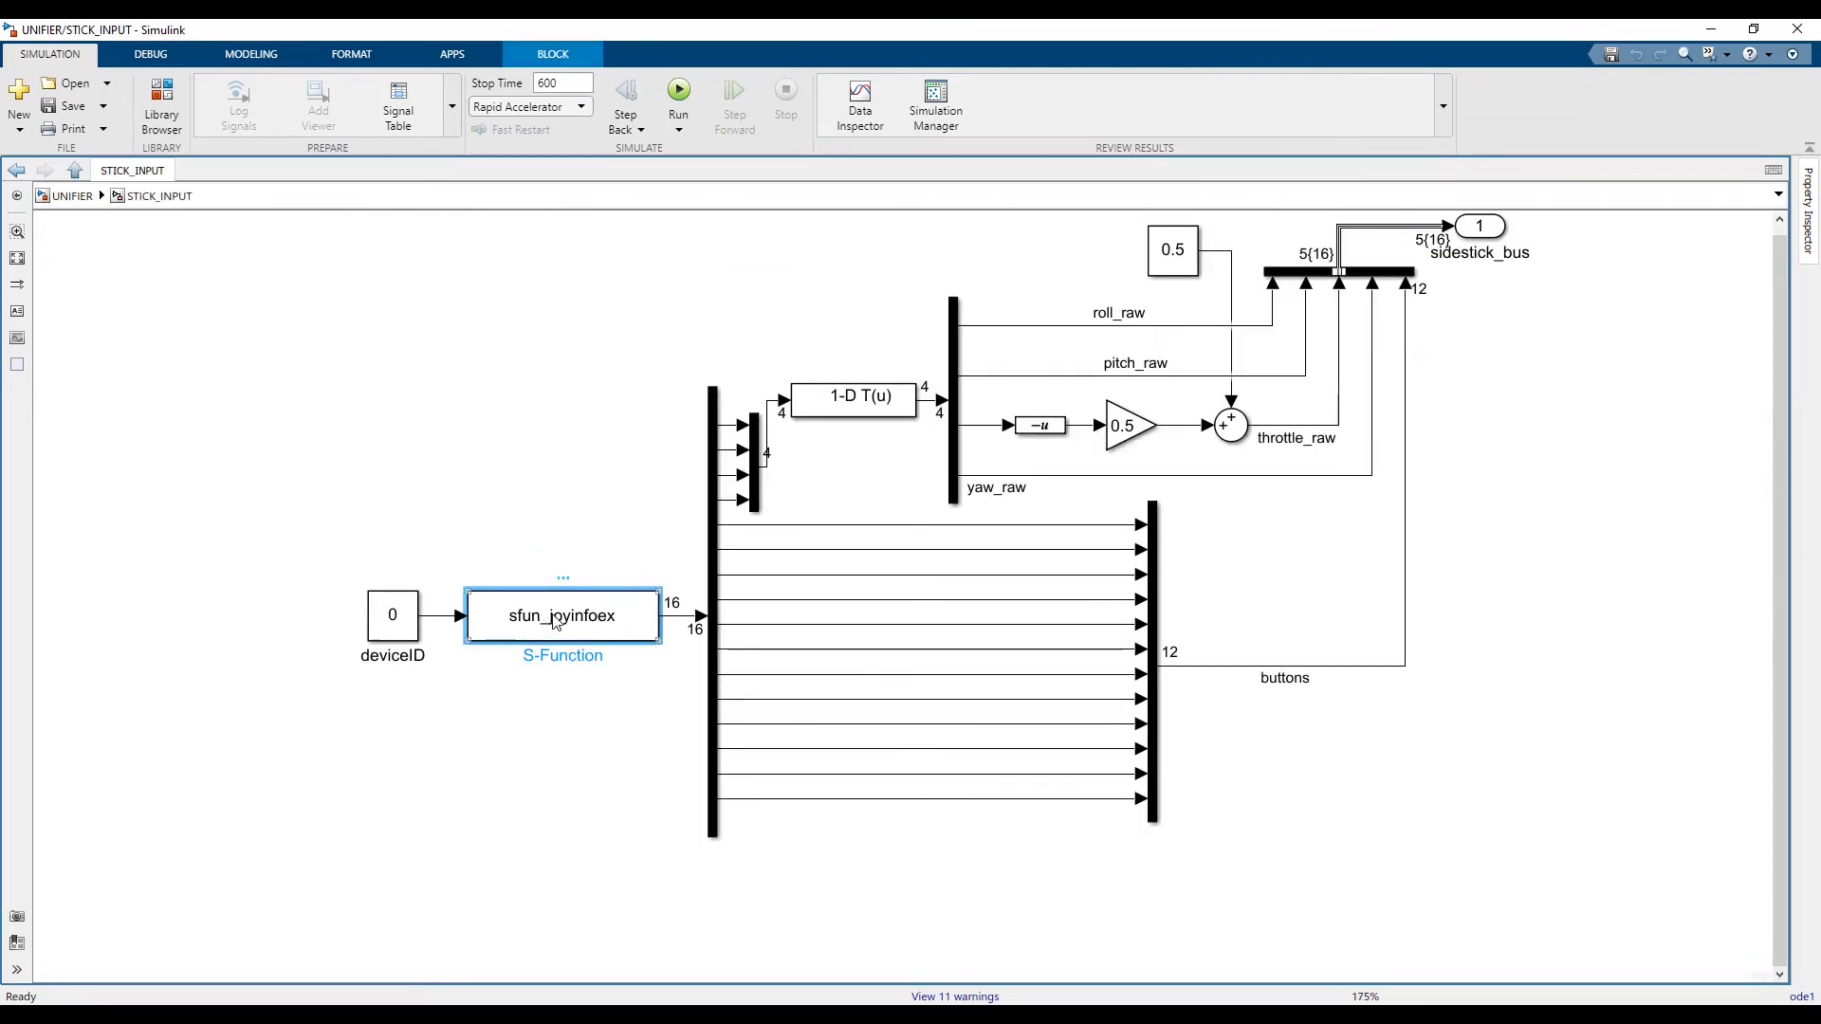
drag(626, 489, 424, 560)
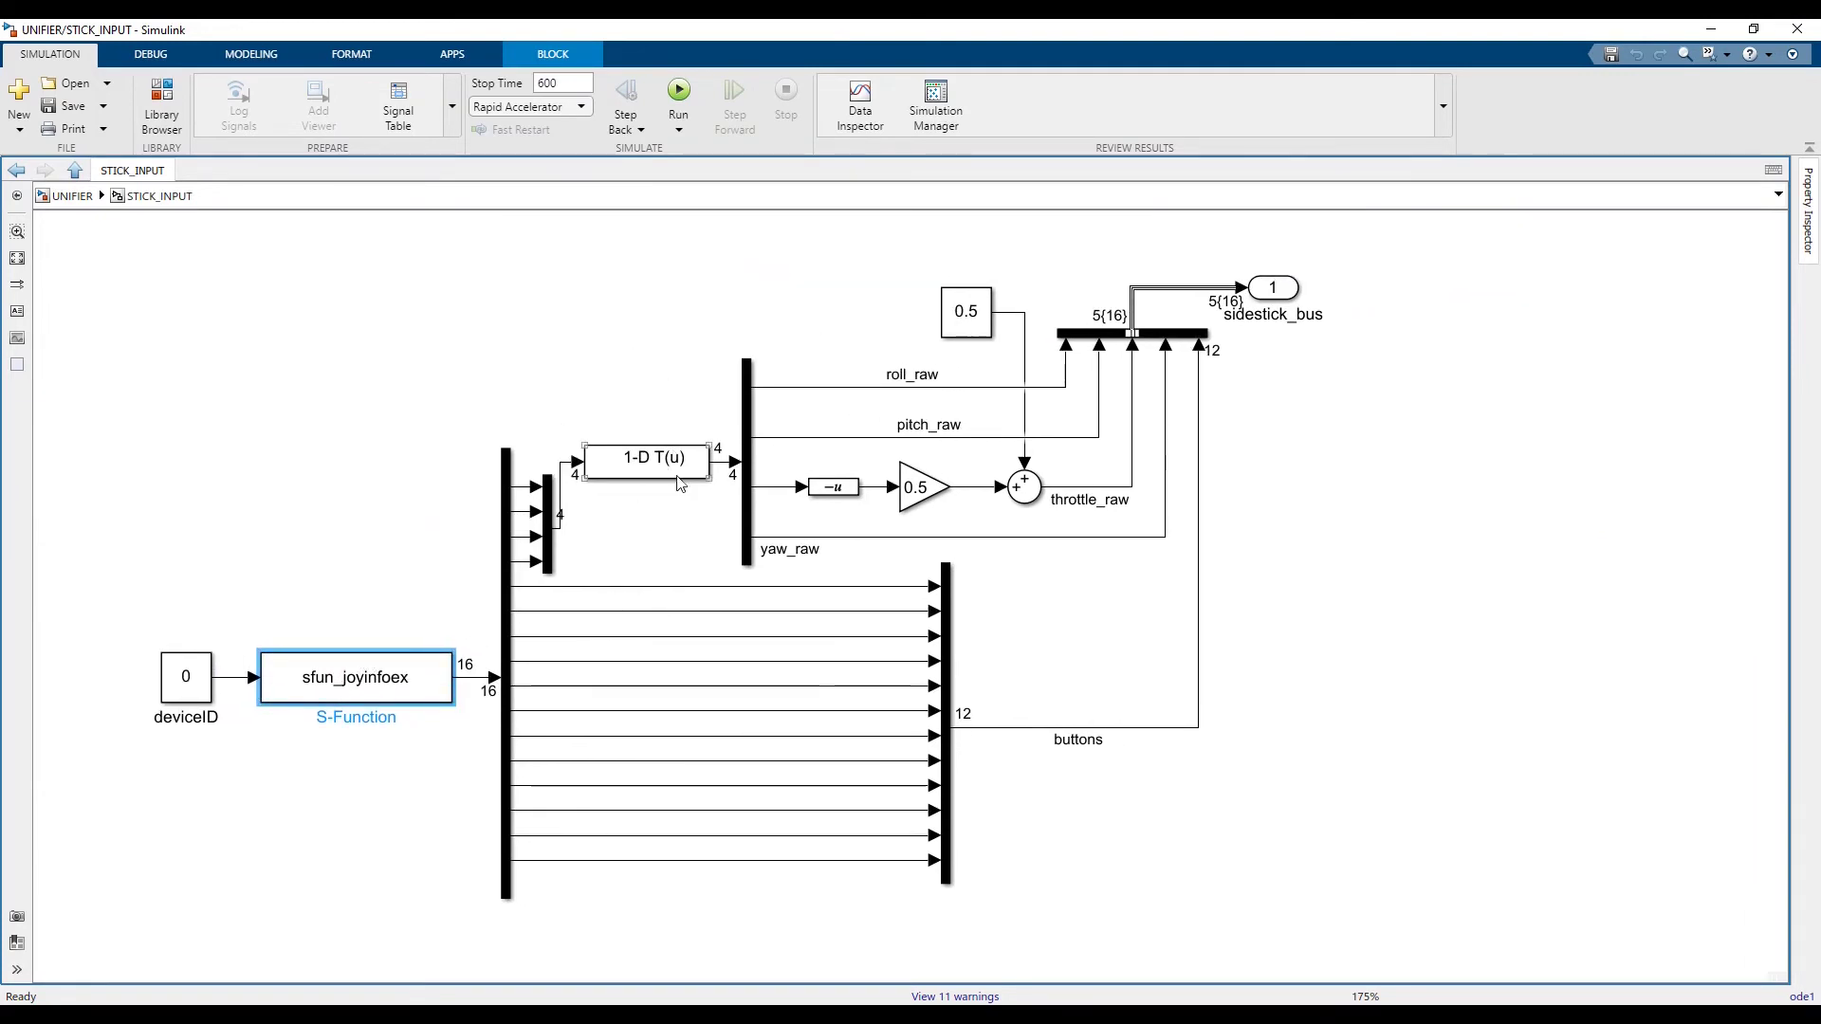
drag(808, 319, 856, 563)
drag(714, 909, 638, 575)
click(358, 486)
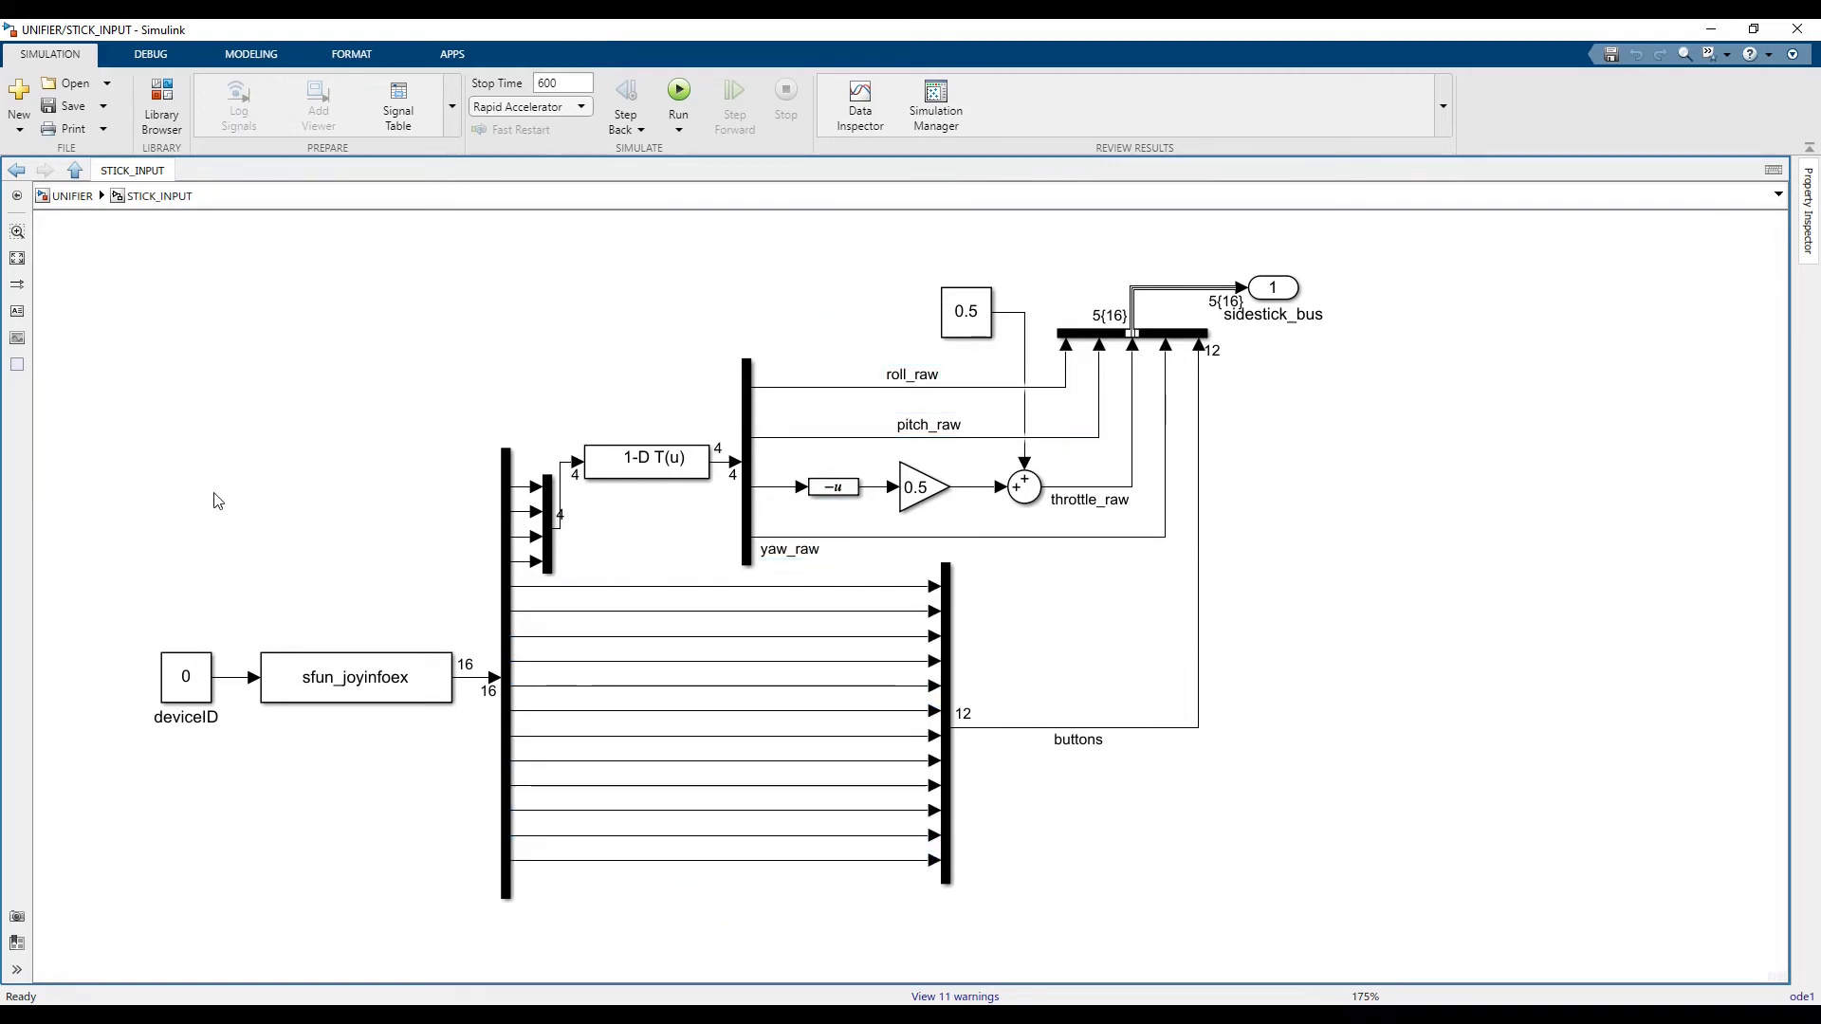
click(203, 665)
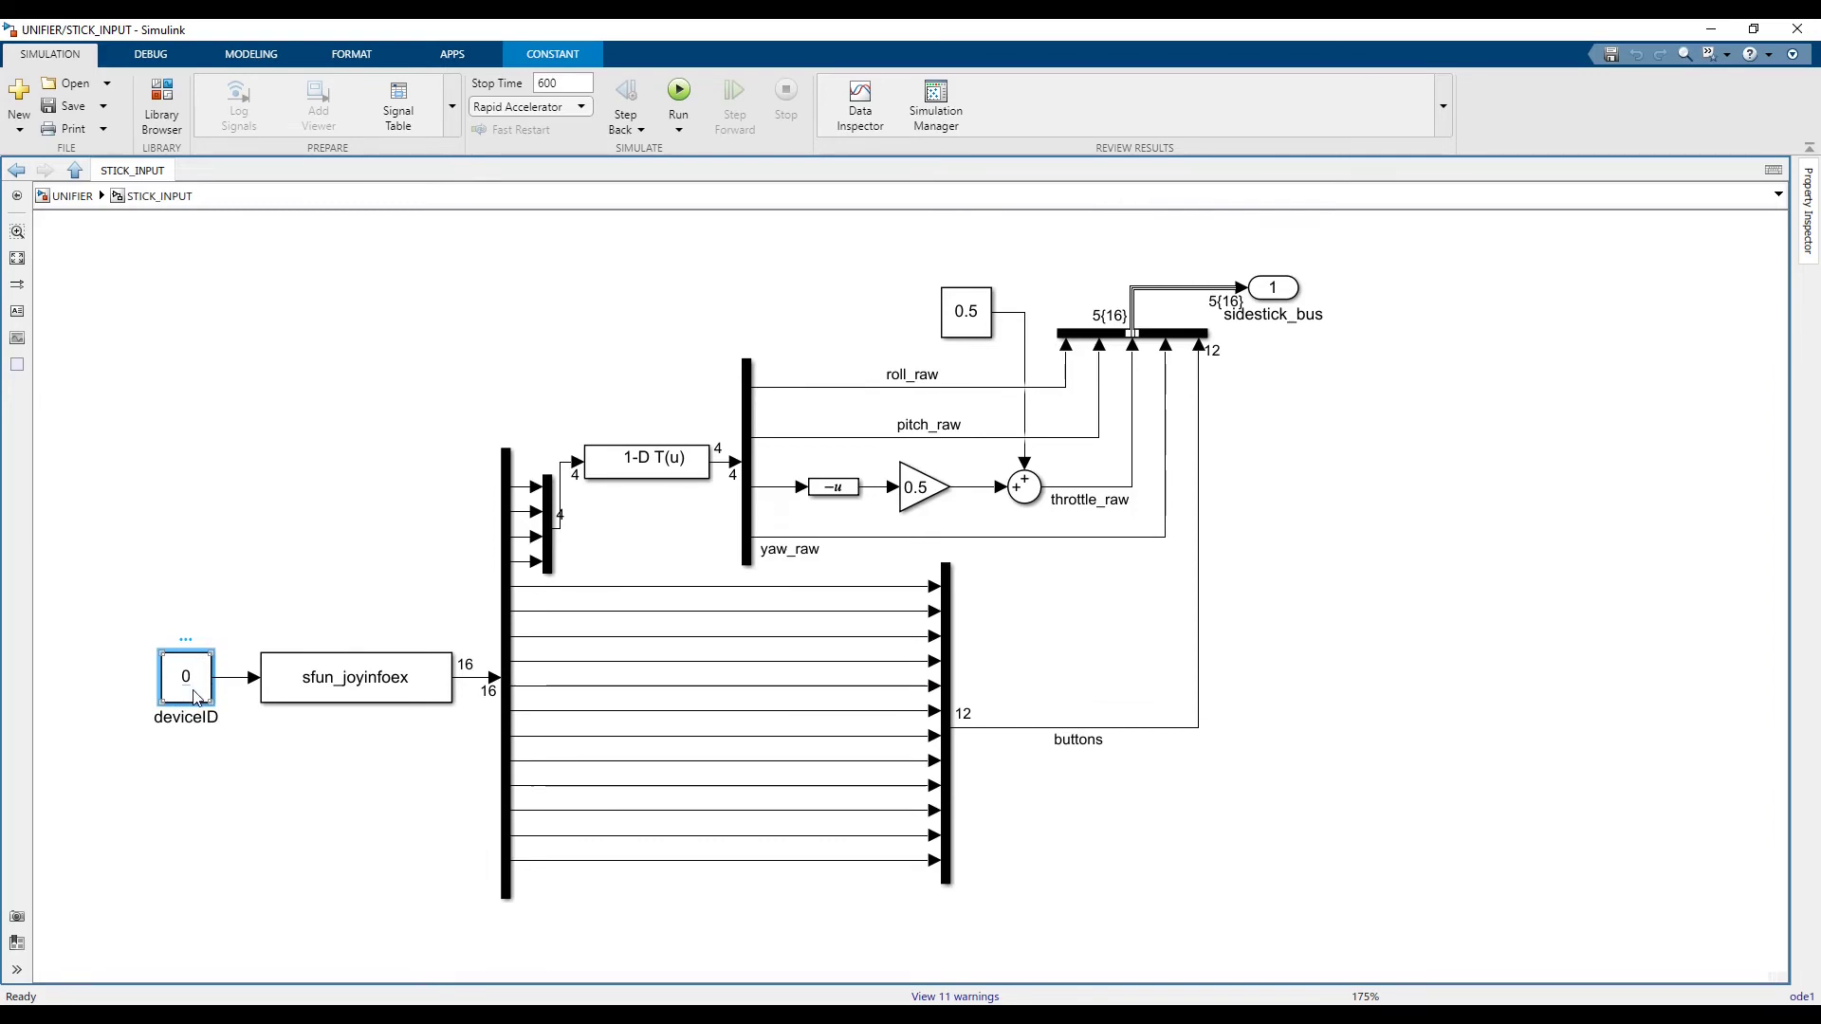
click(318, 683)
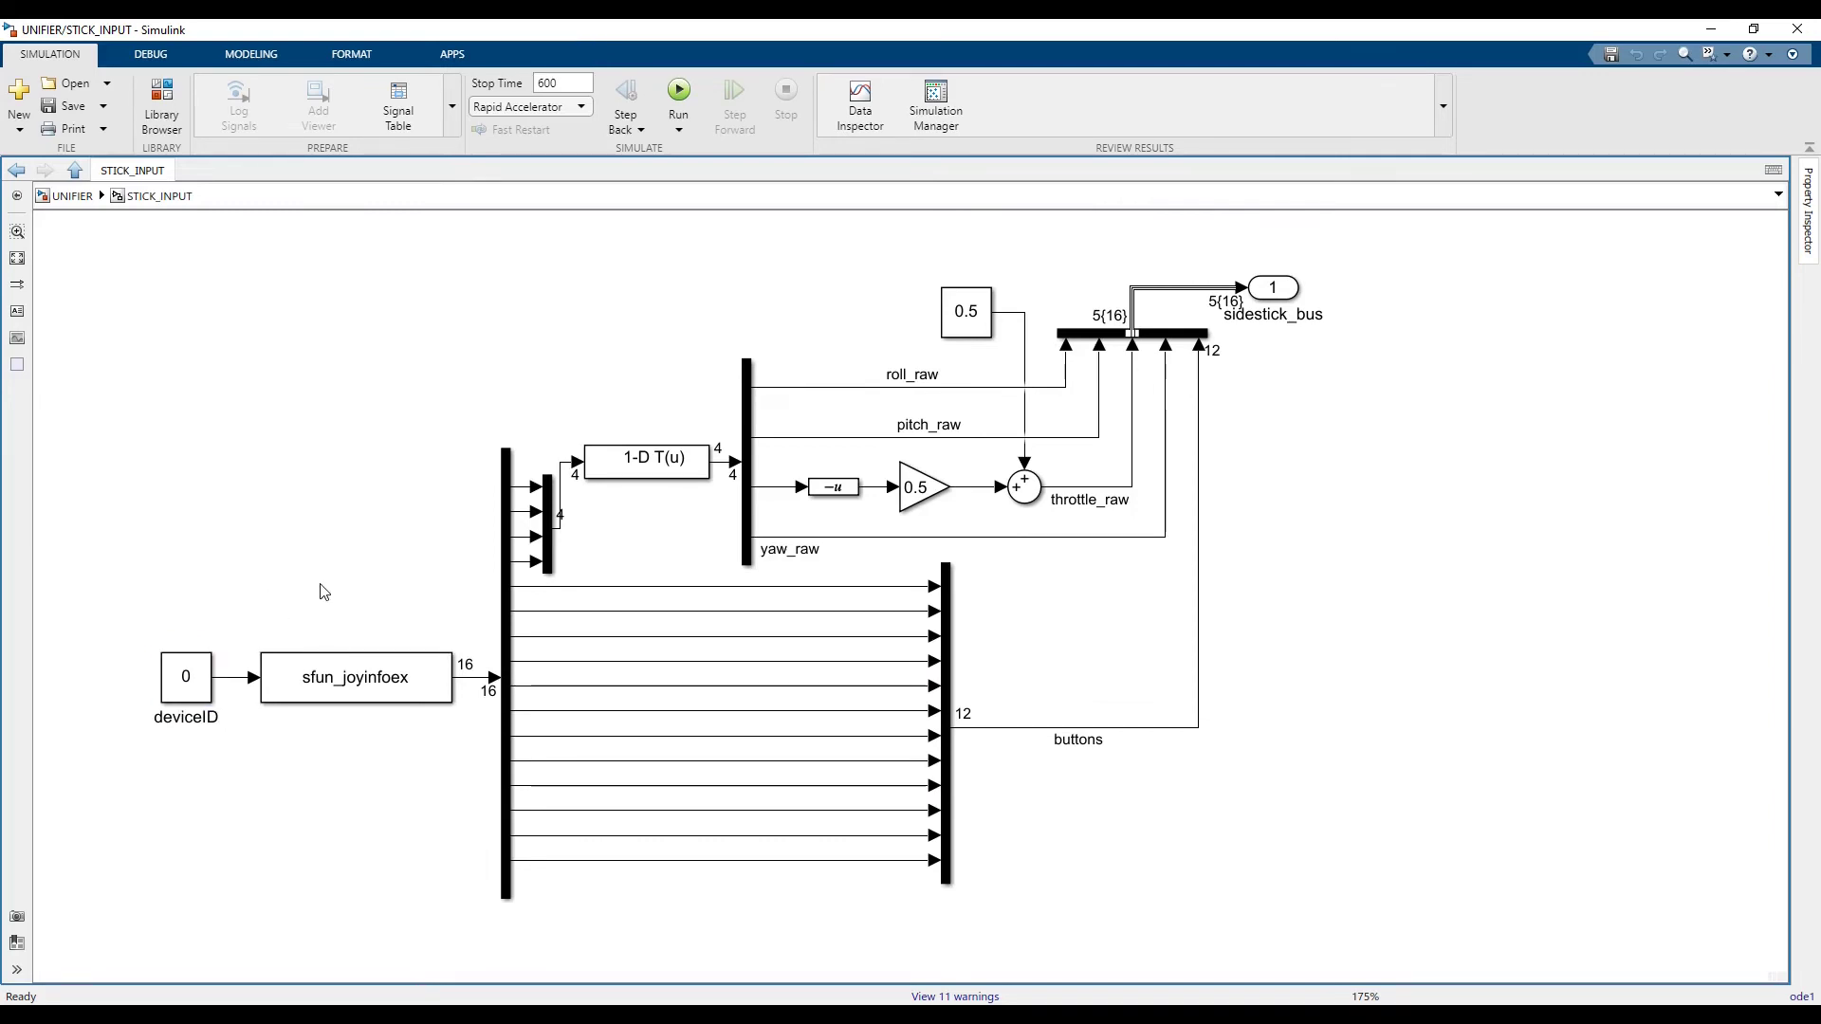
click(59, 198)
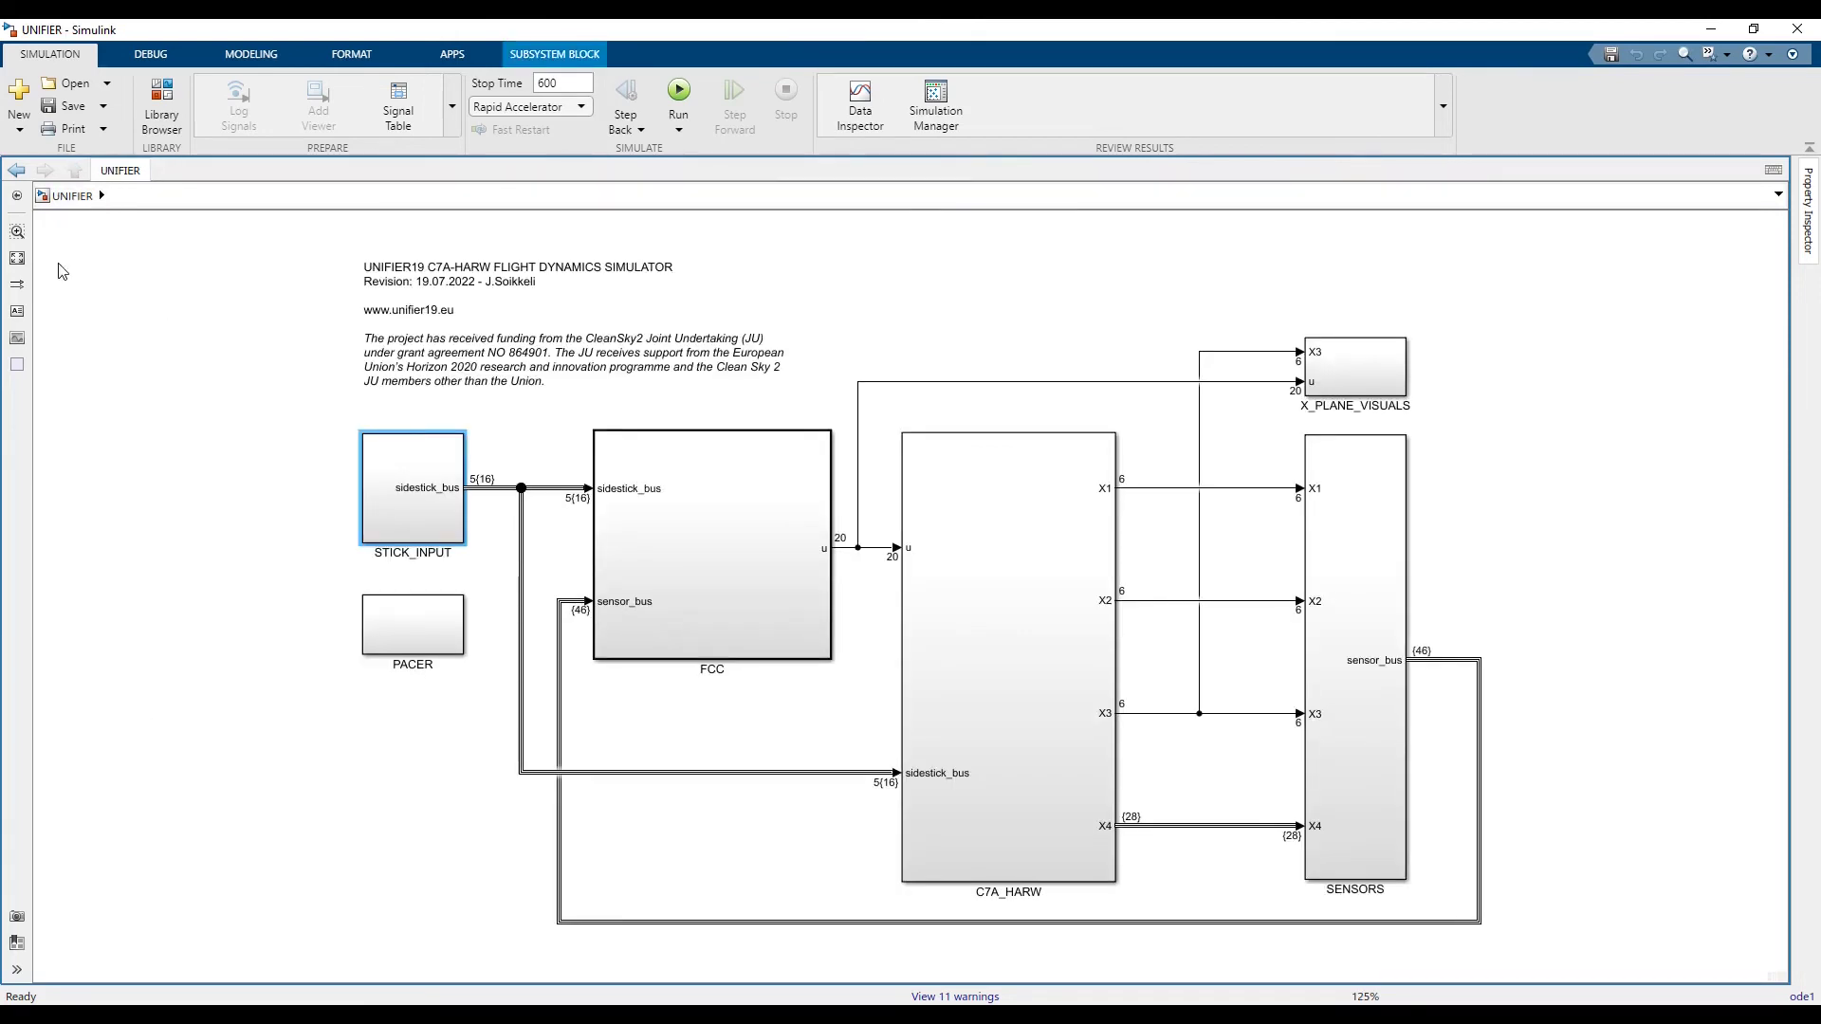
double_click(391, 619)
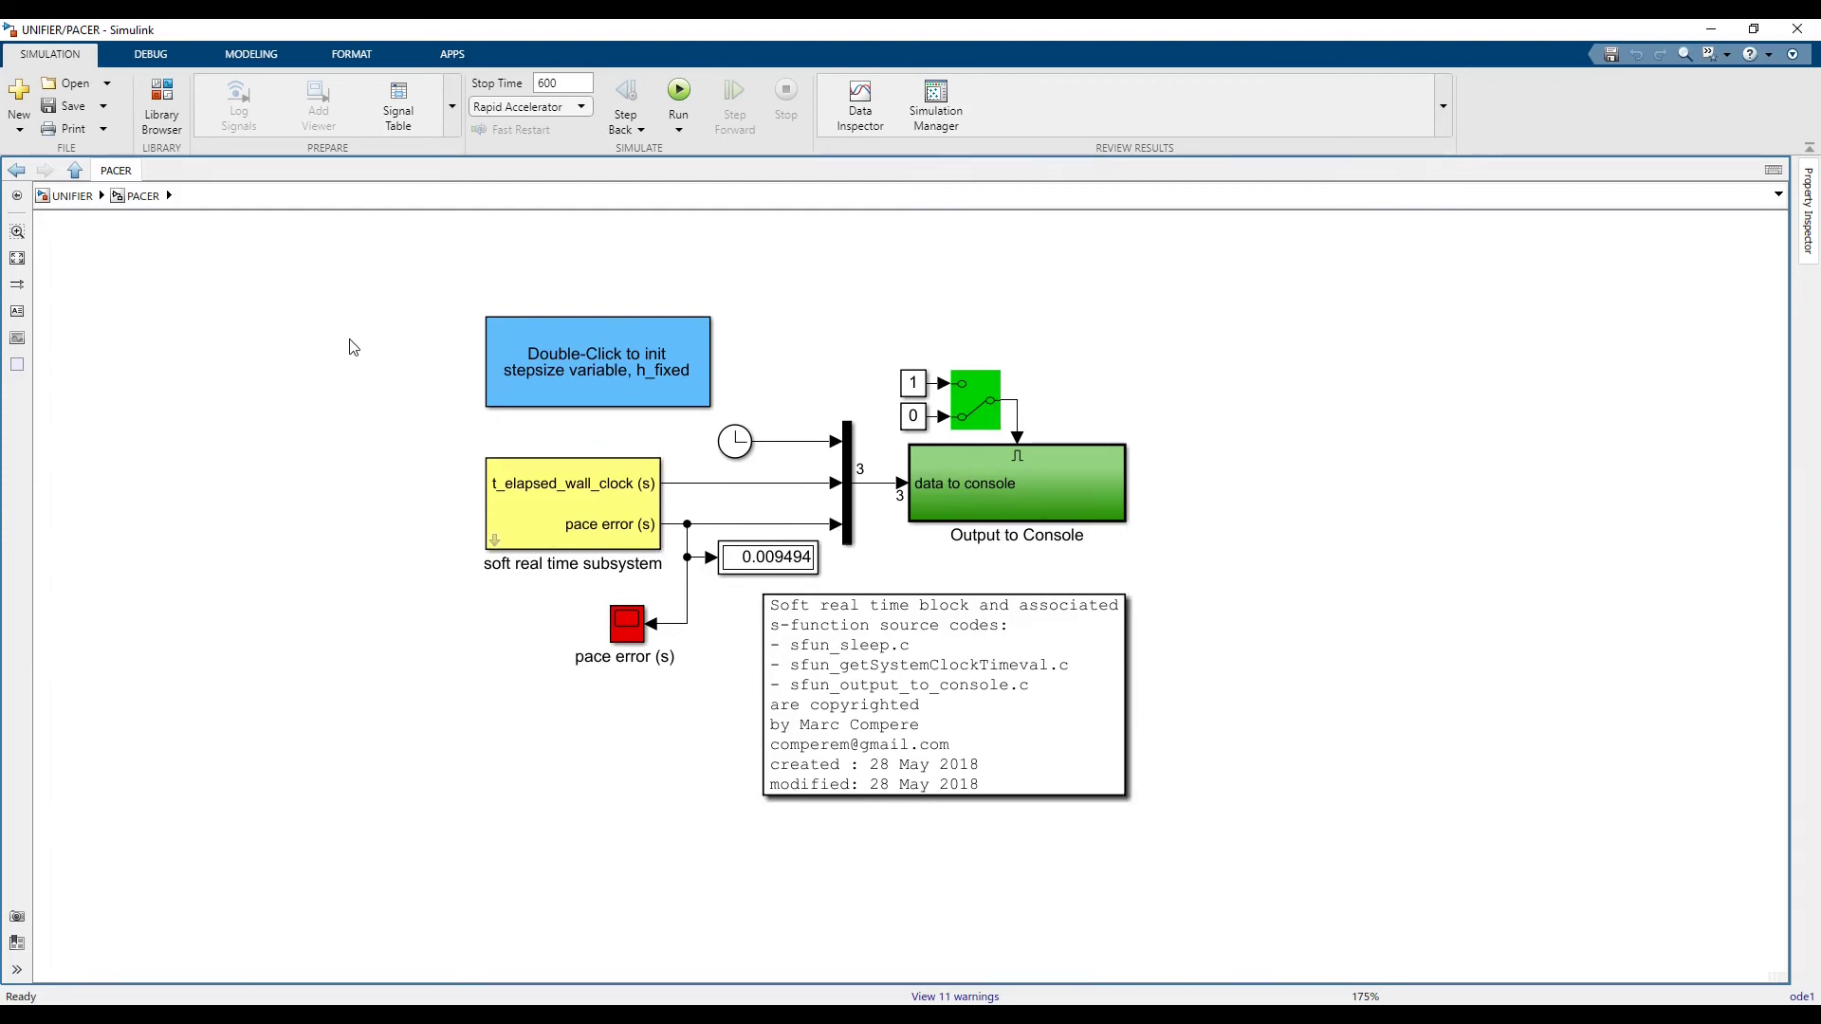
click(72, 196)
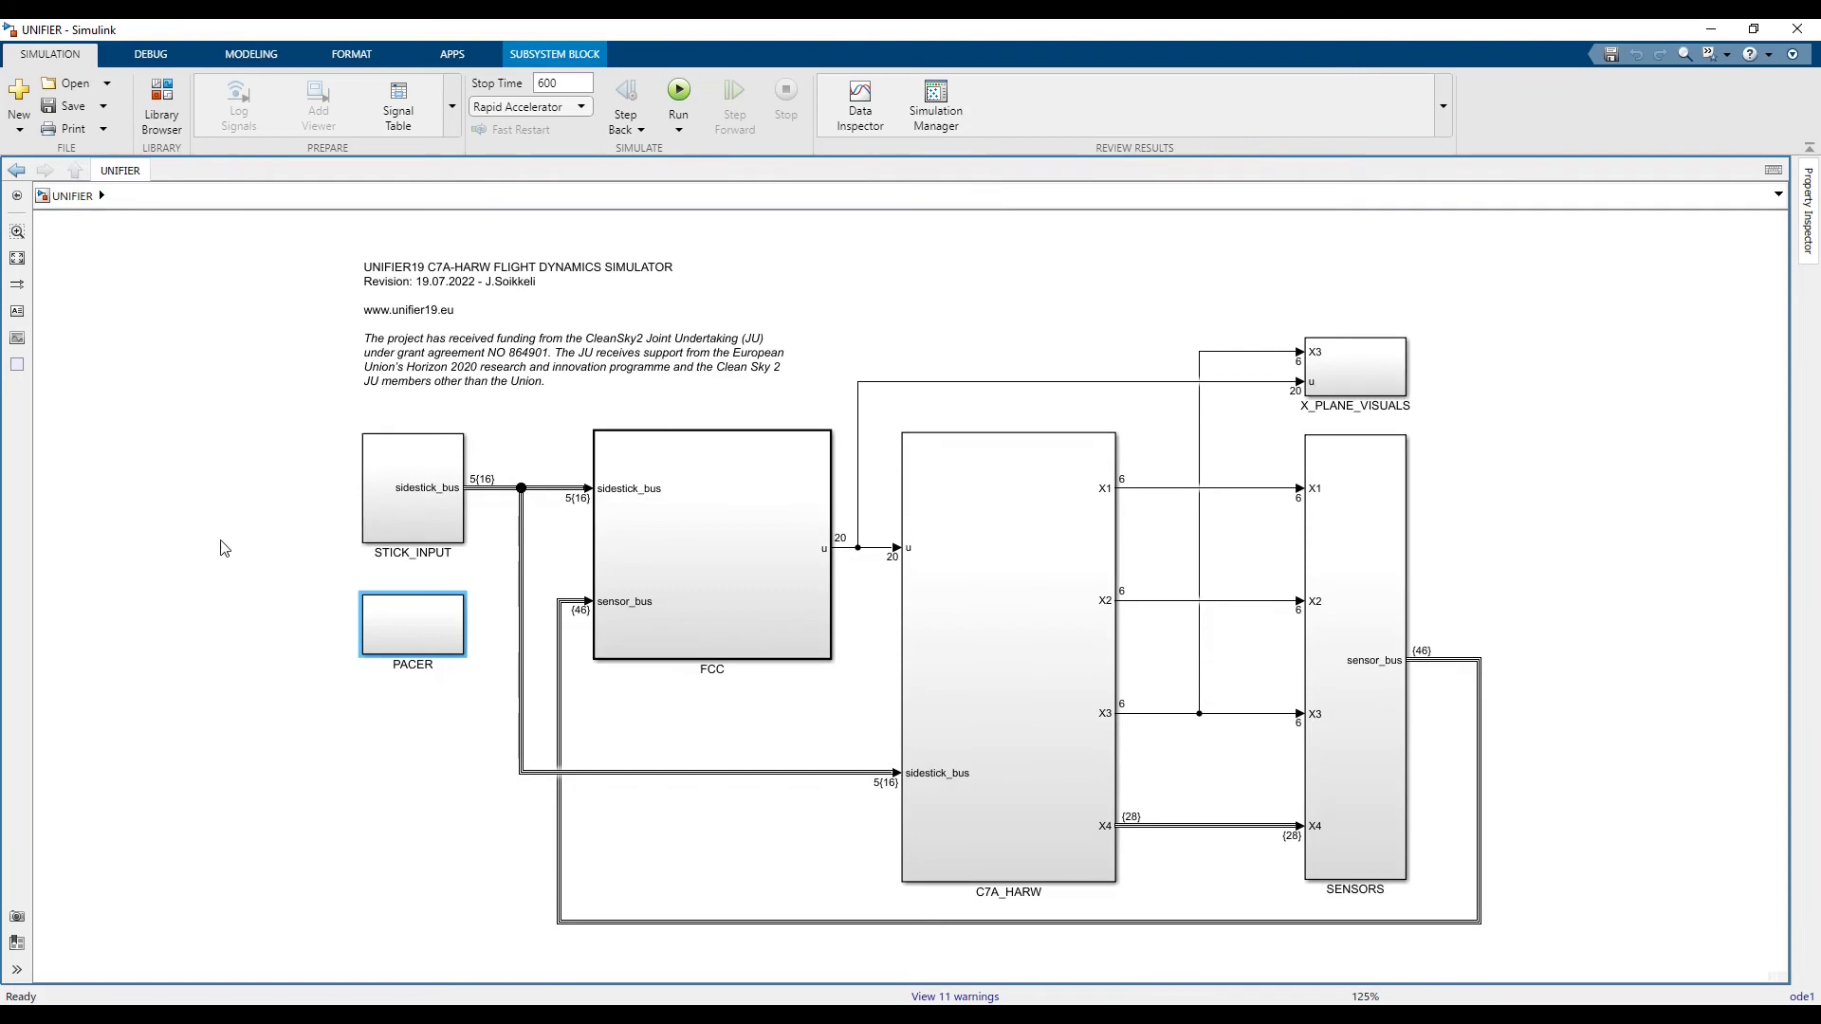
double_click(630, 602)
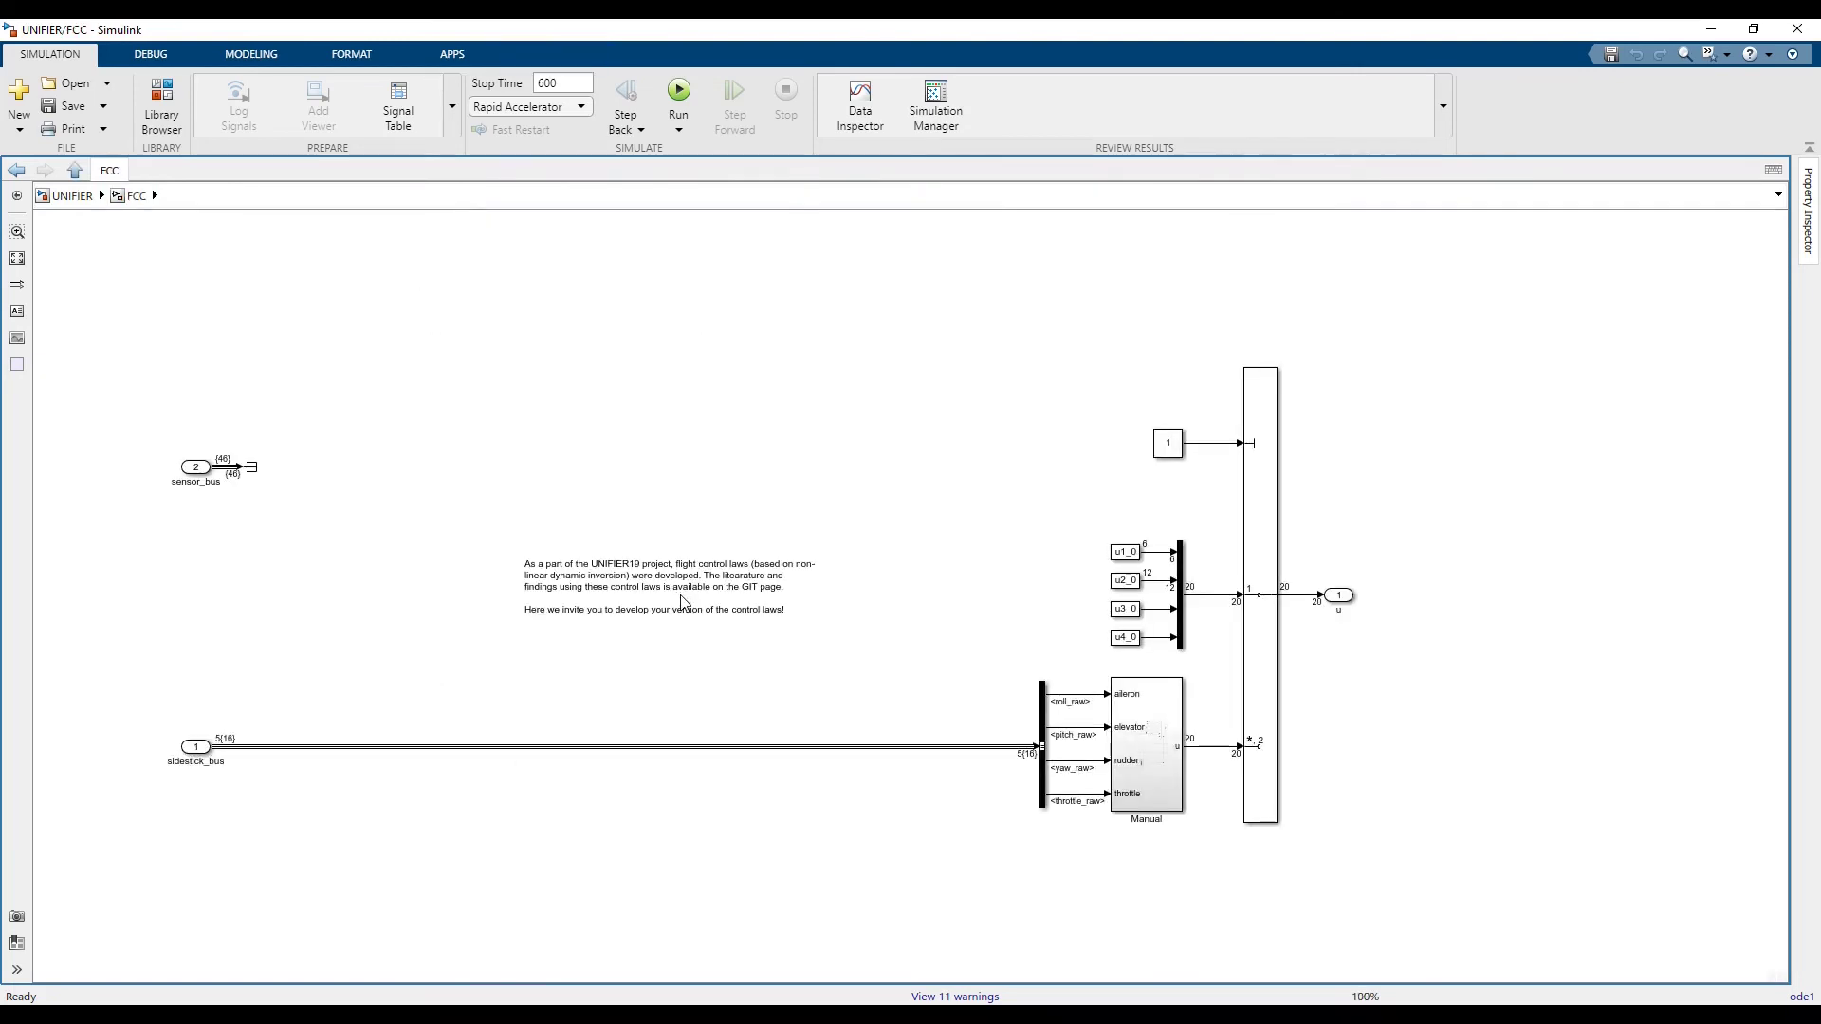
mouse_move(980, 336)
mouse_down()
mouse_move(765, 556)
mouse_move(386, 677)
mouse_move(325, 725)
mouse_move(280, 721)
mouse_up()
drag(1210, 862, 981, 692)
click(977, 620)
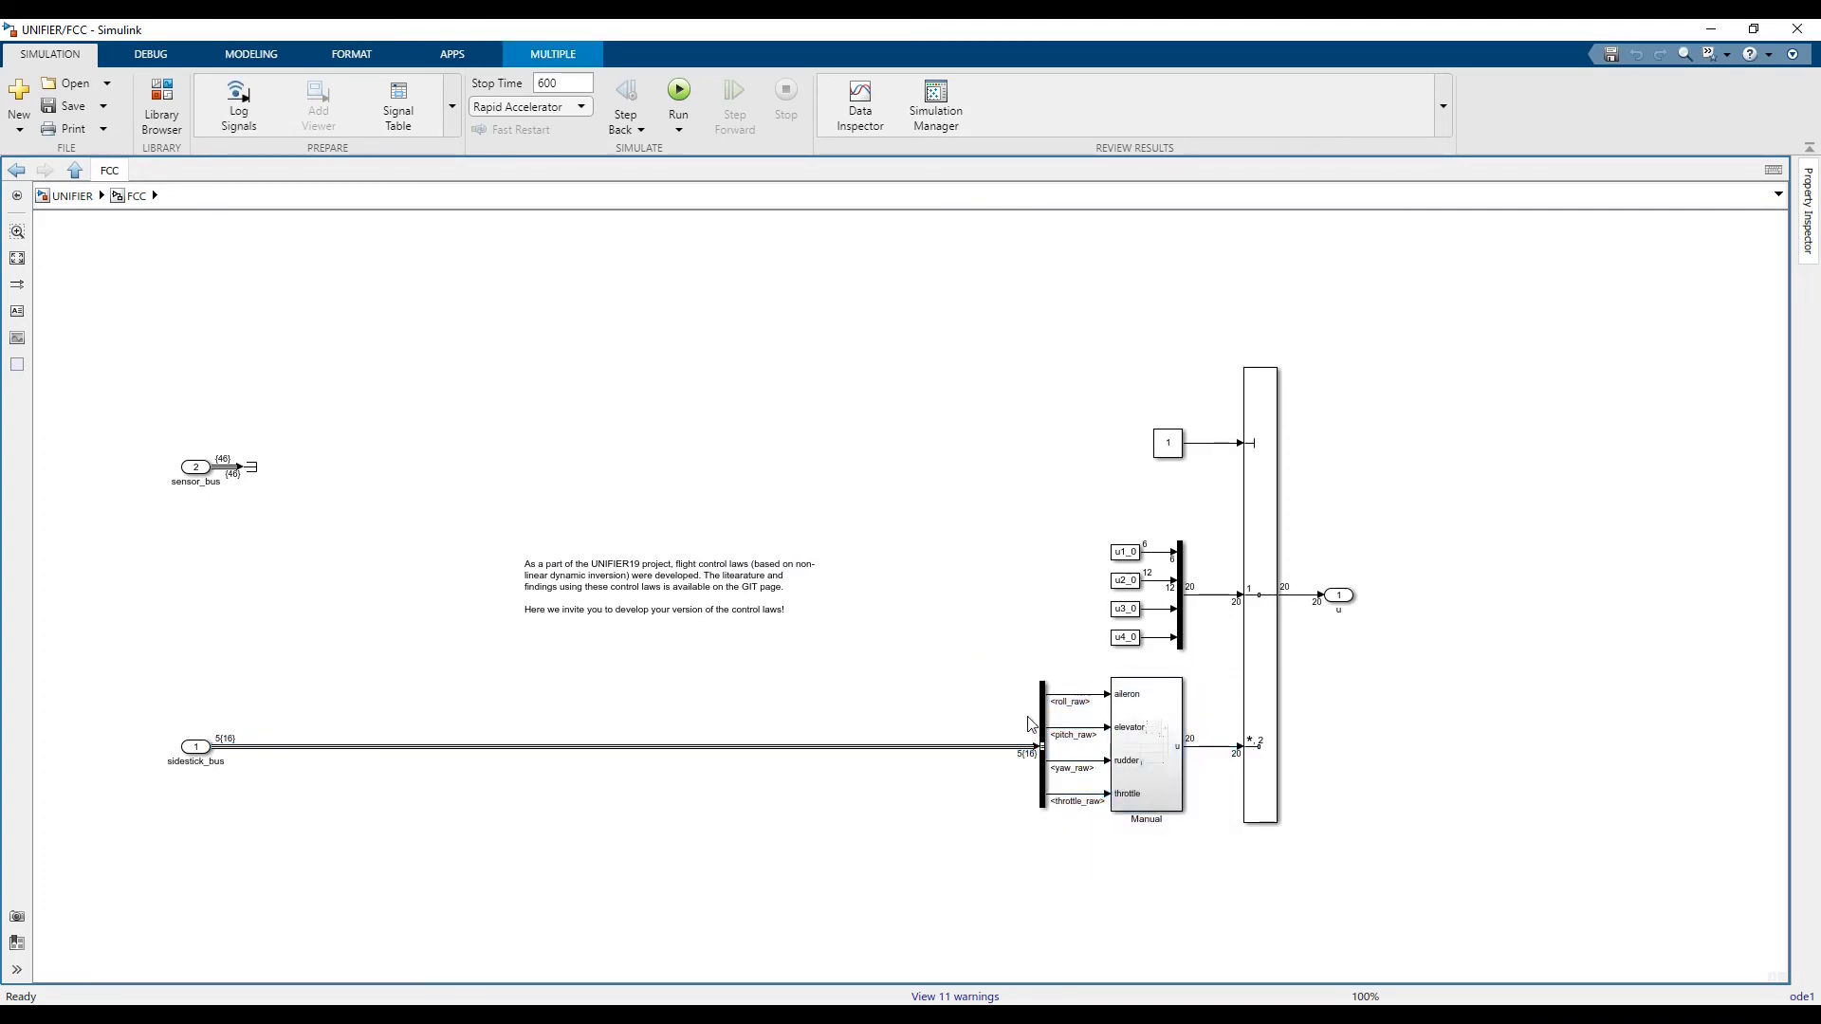
click(68, 197)
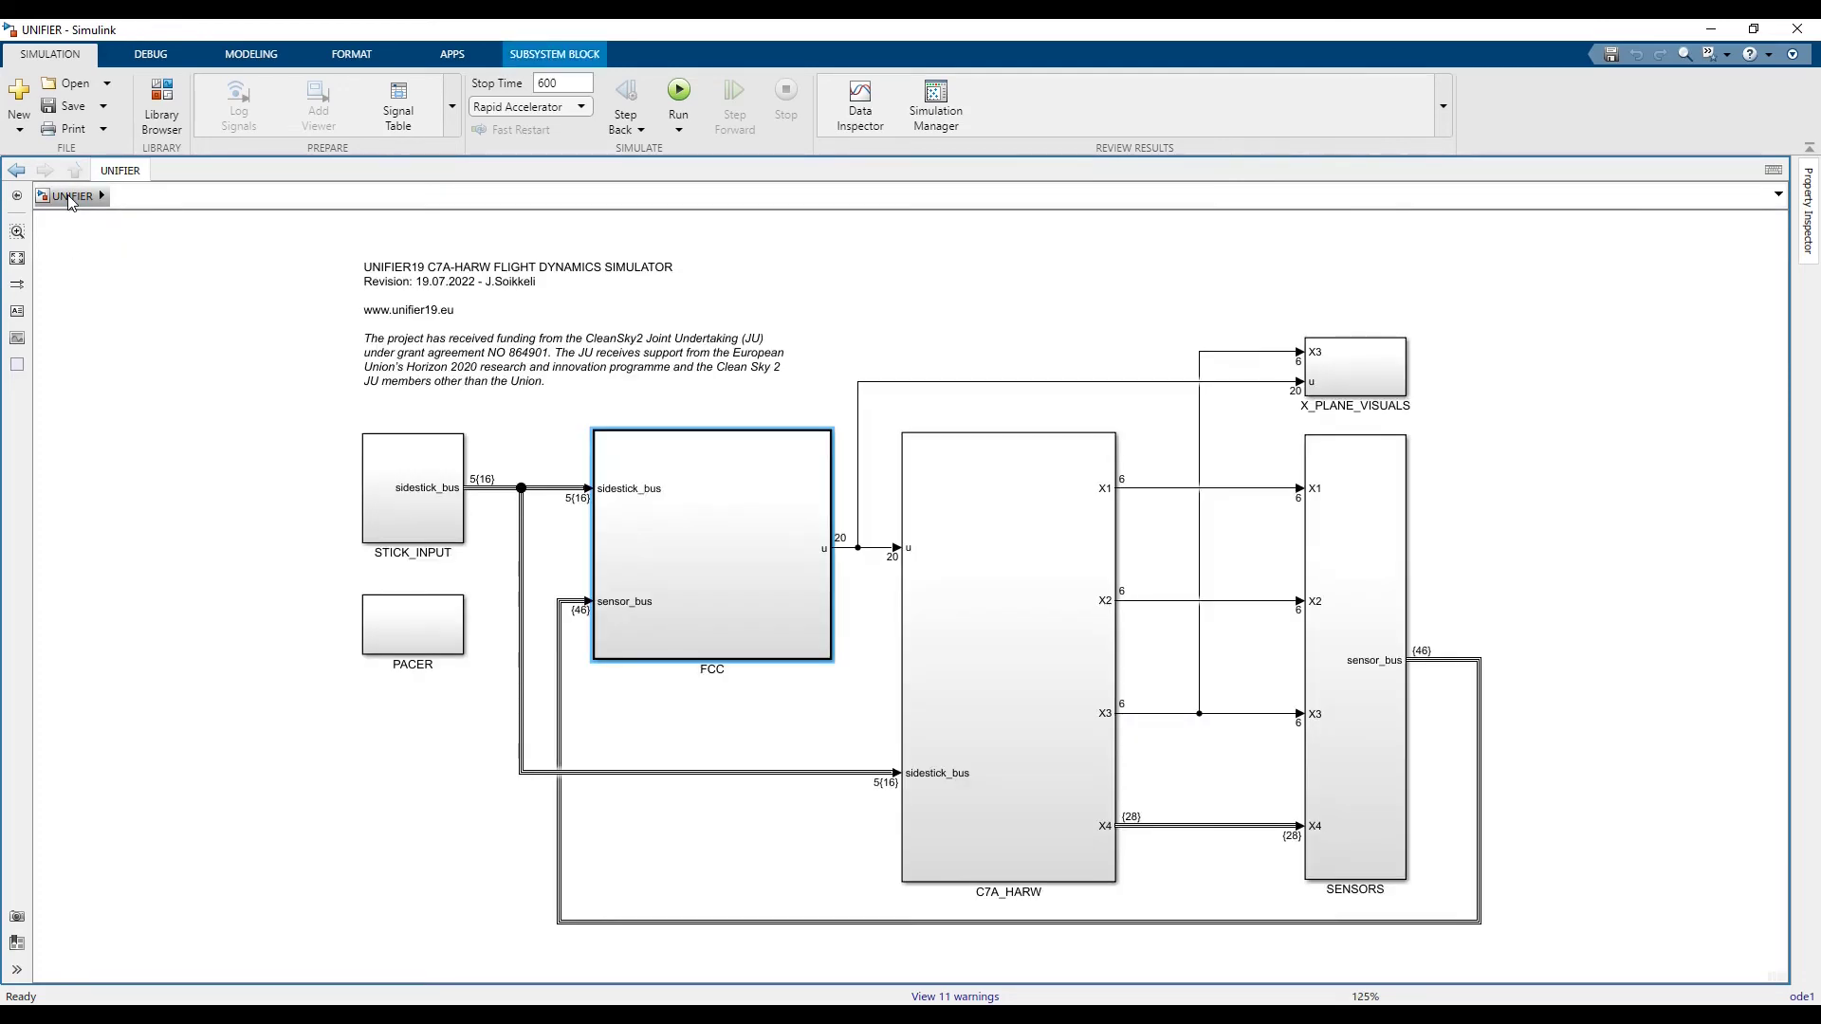
click(653, 721)
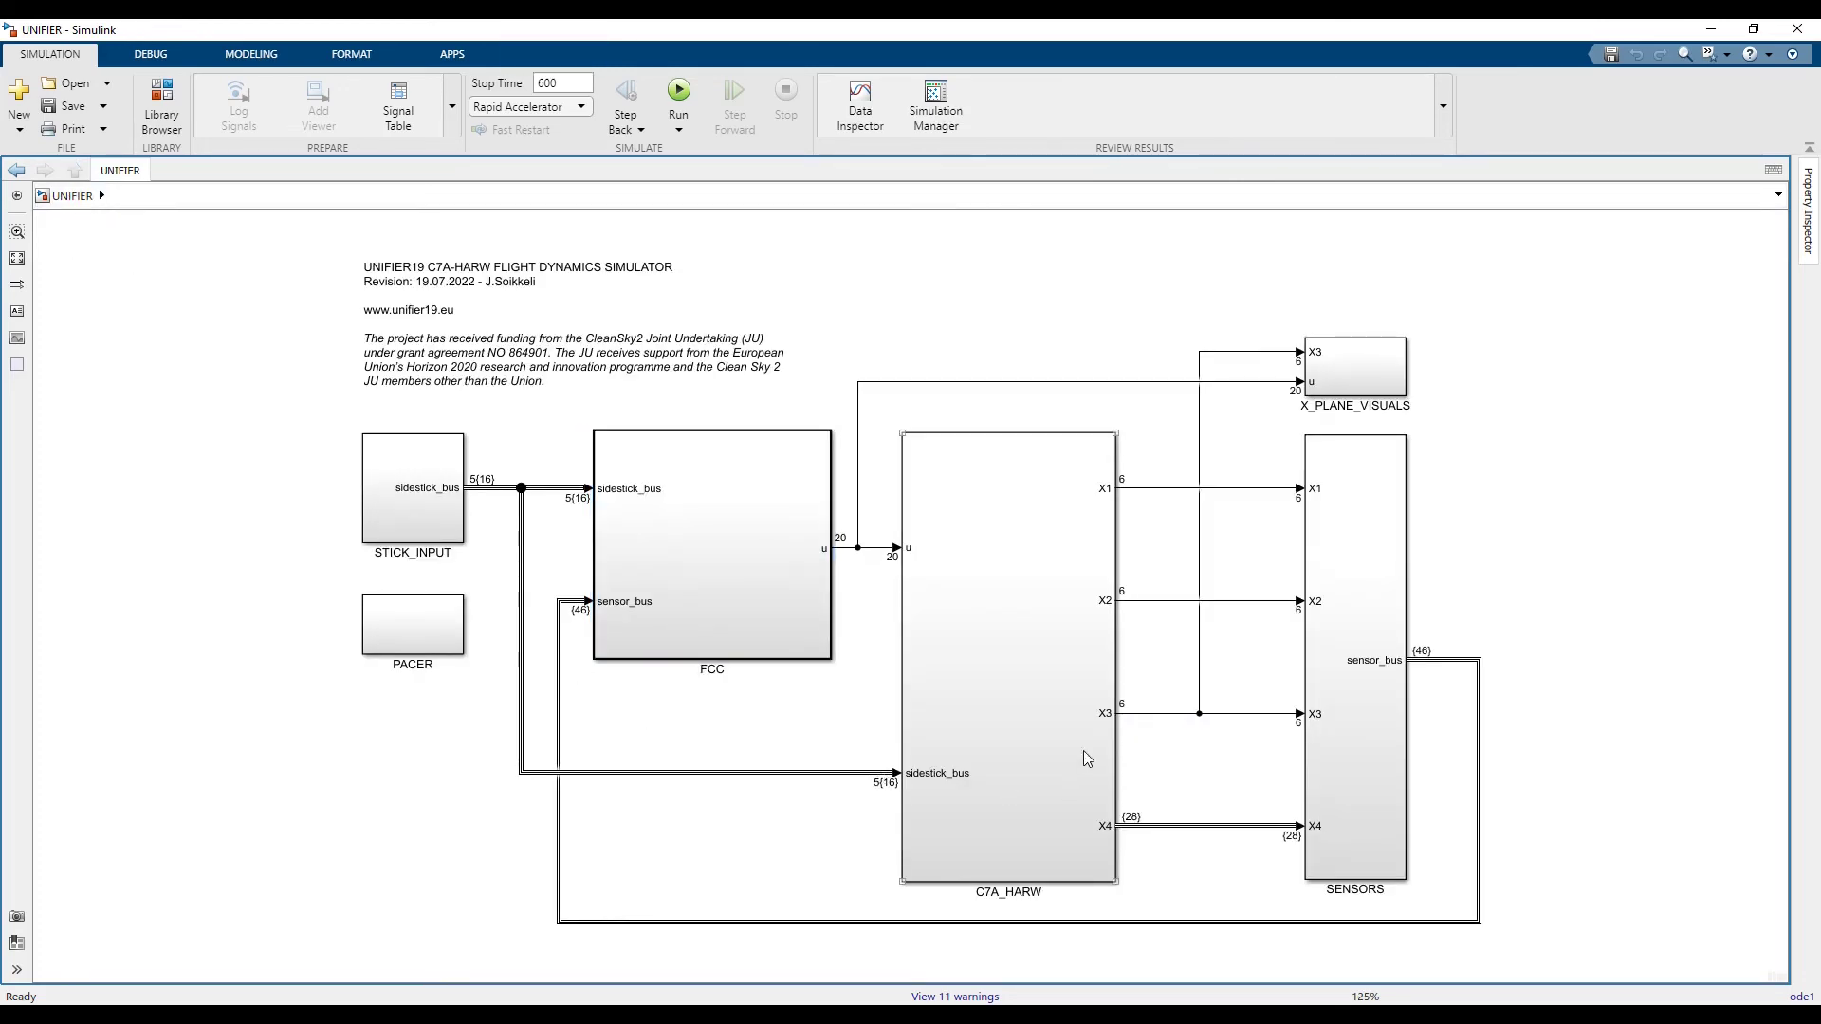
- Inspect C7A_HARW's Aero, Subsystems and EOMandEnviroment blocks, then return to UNIFIER and select X_PLANE_VISUALS
double_click(1023, 859)
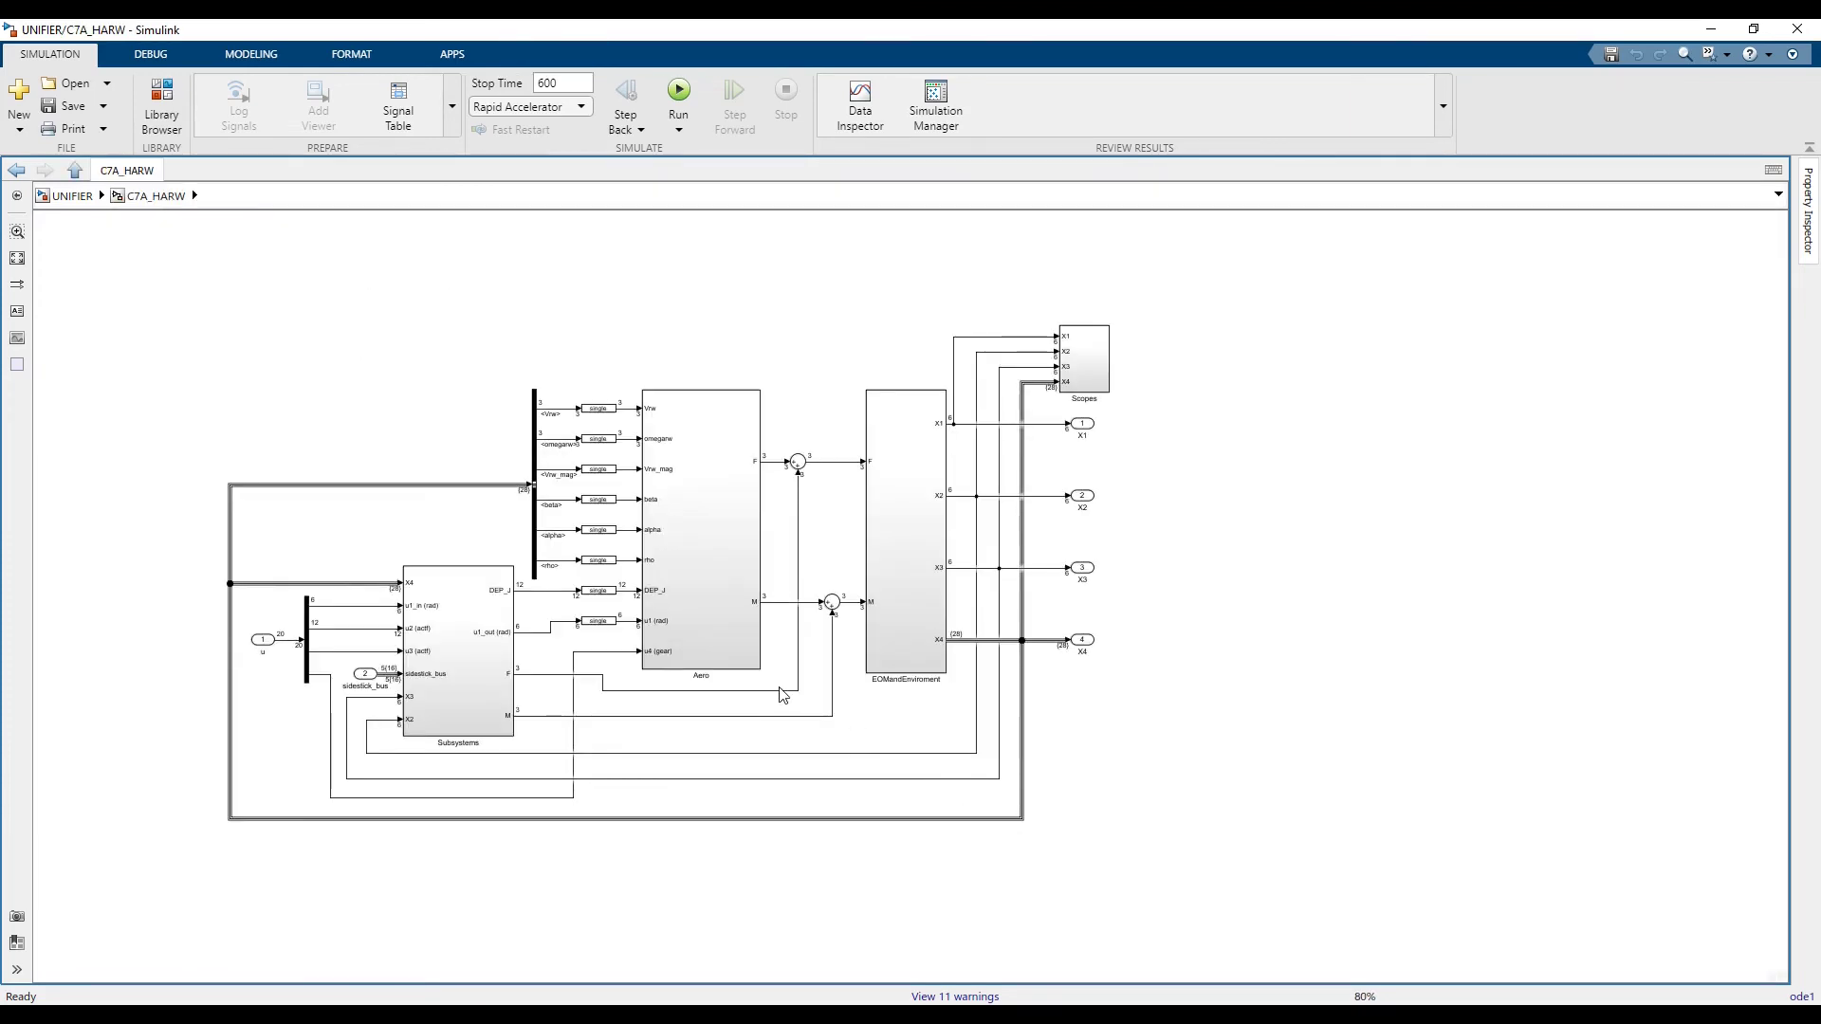
scroll(775, 696, up, 1)
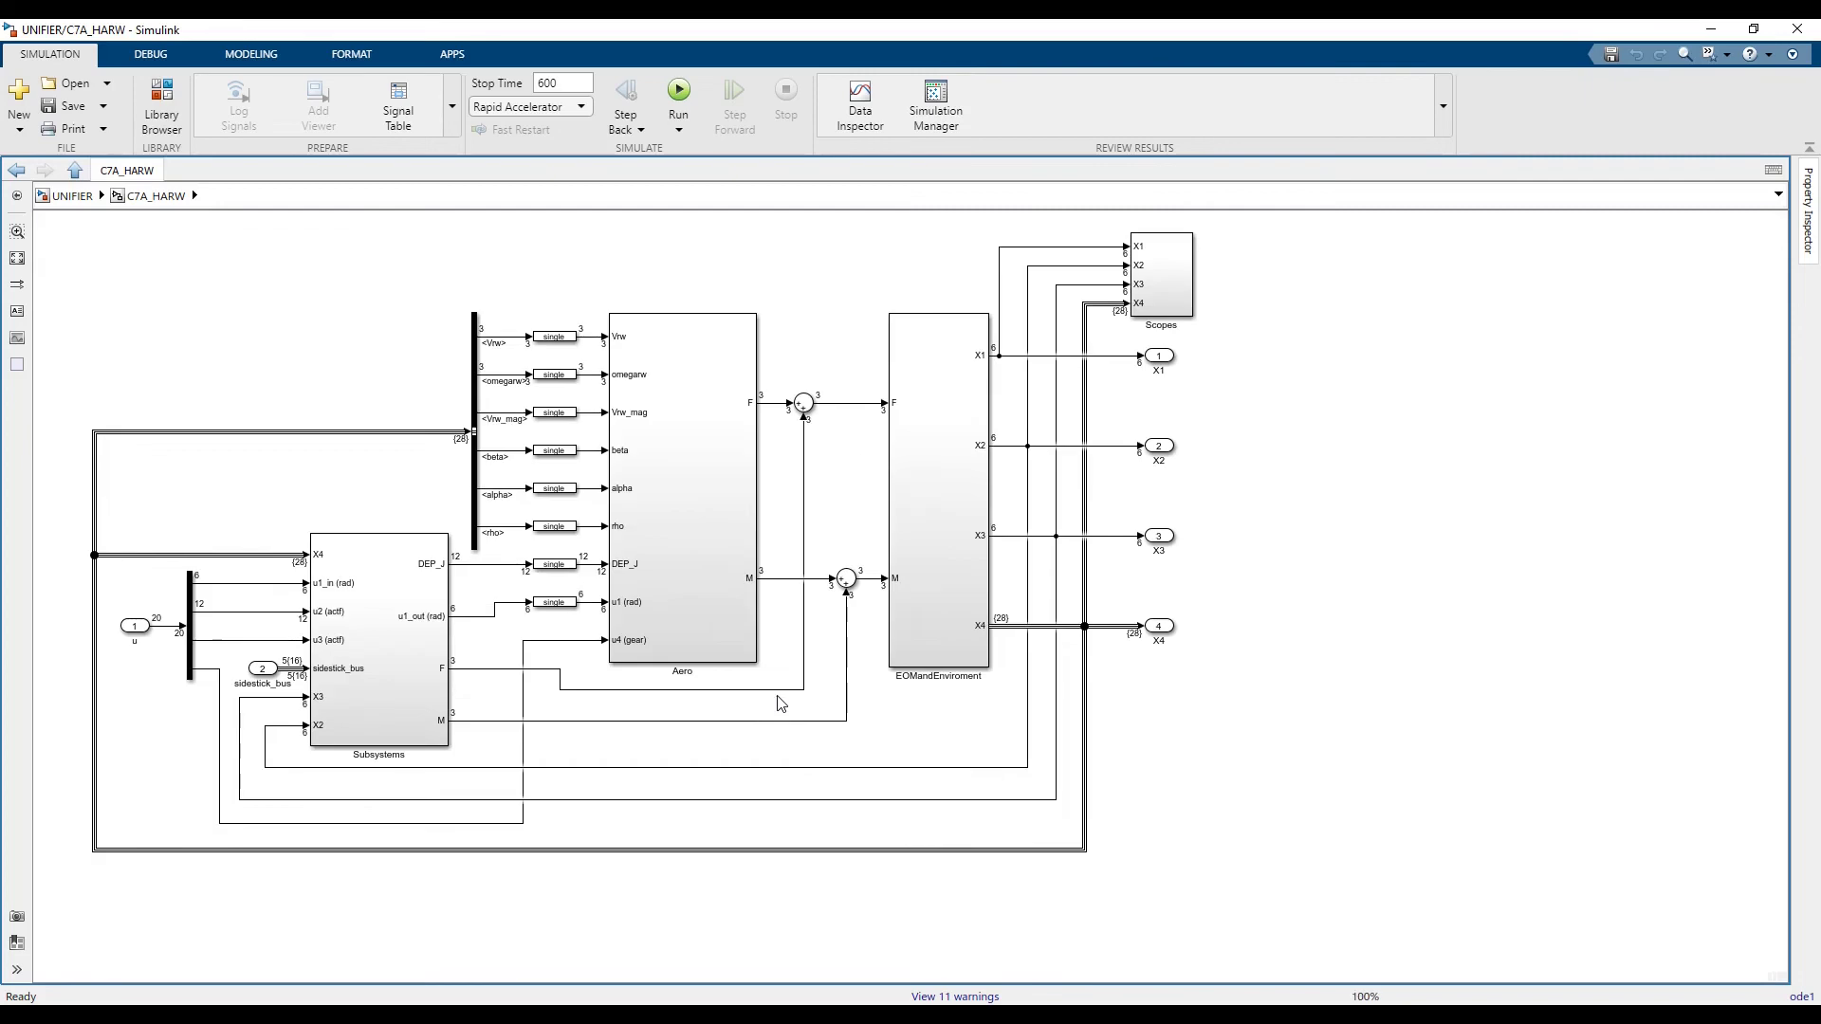
click(698, 538)
click(414, 634)
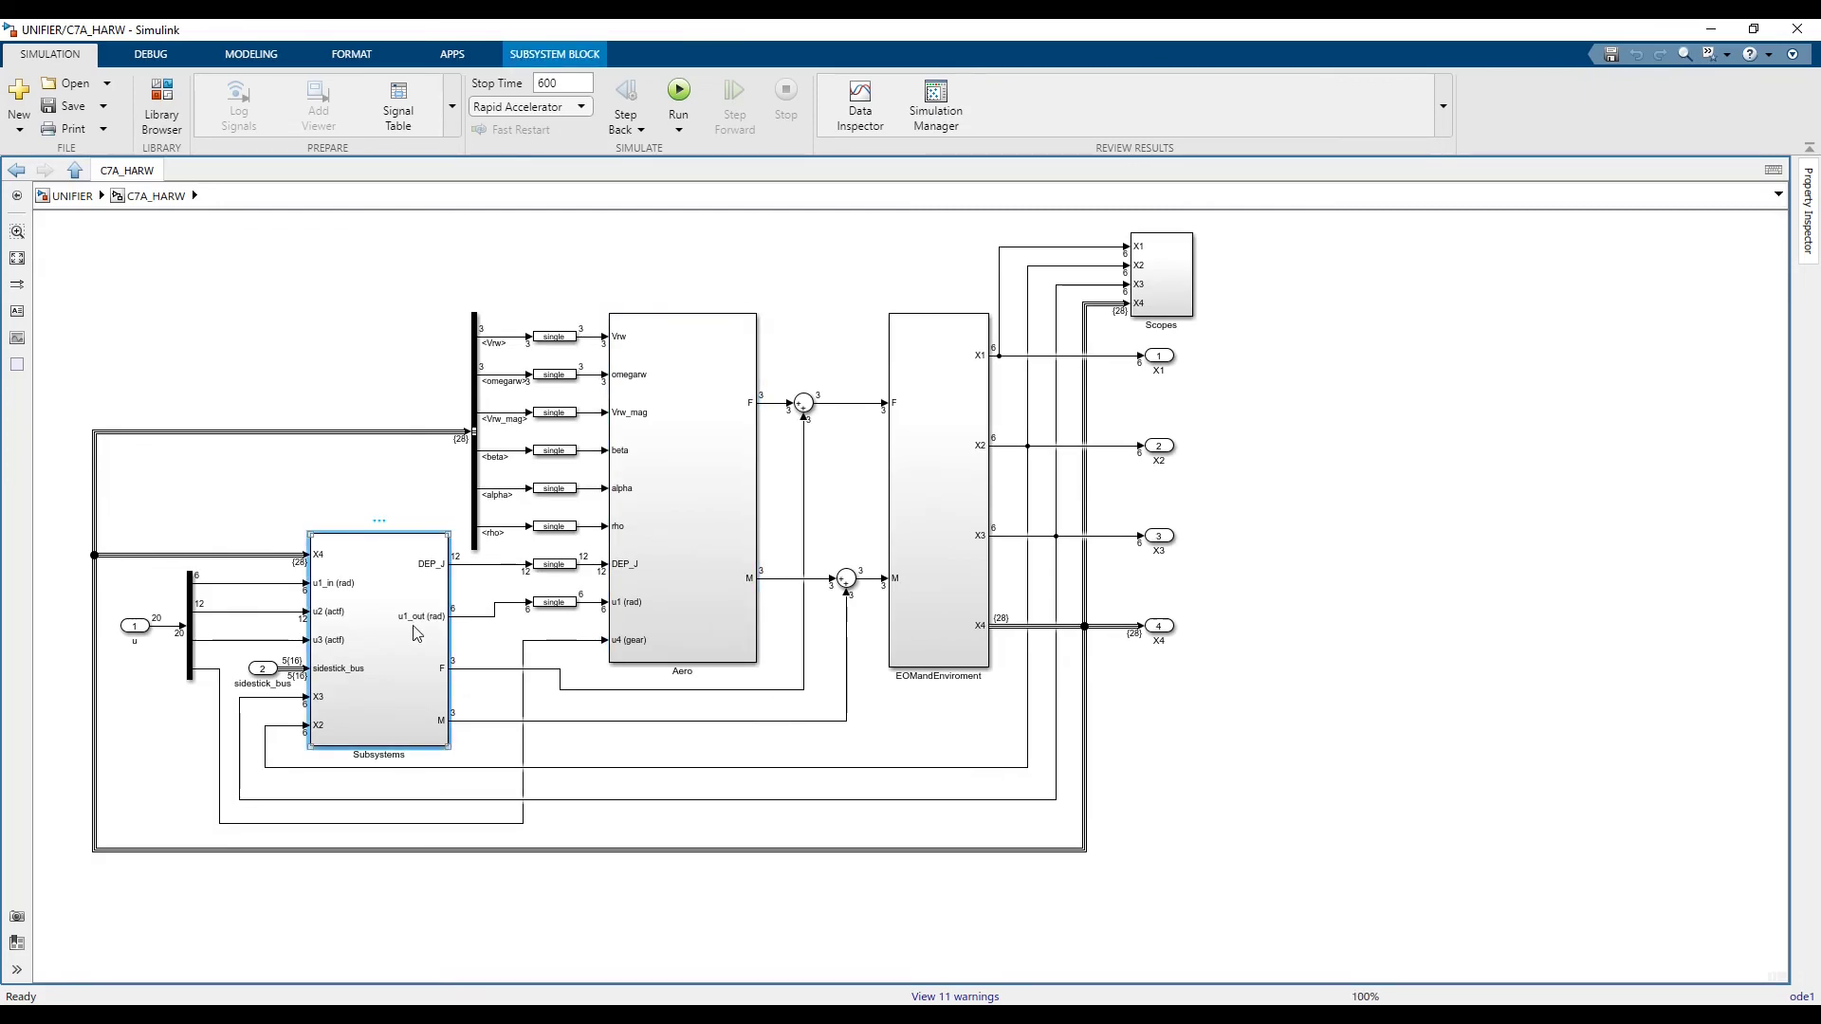
click(919, 548)
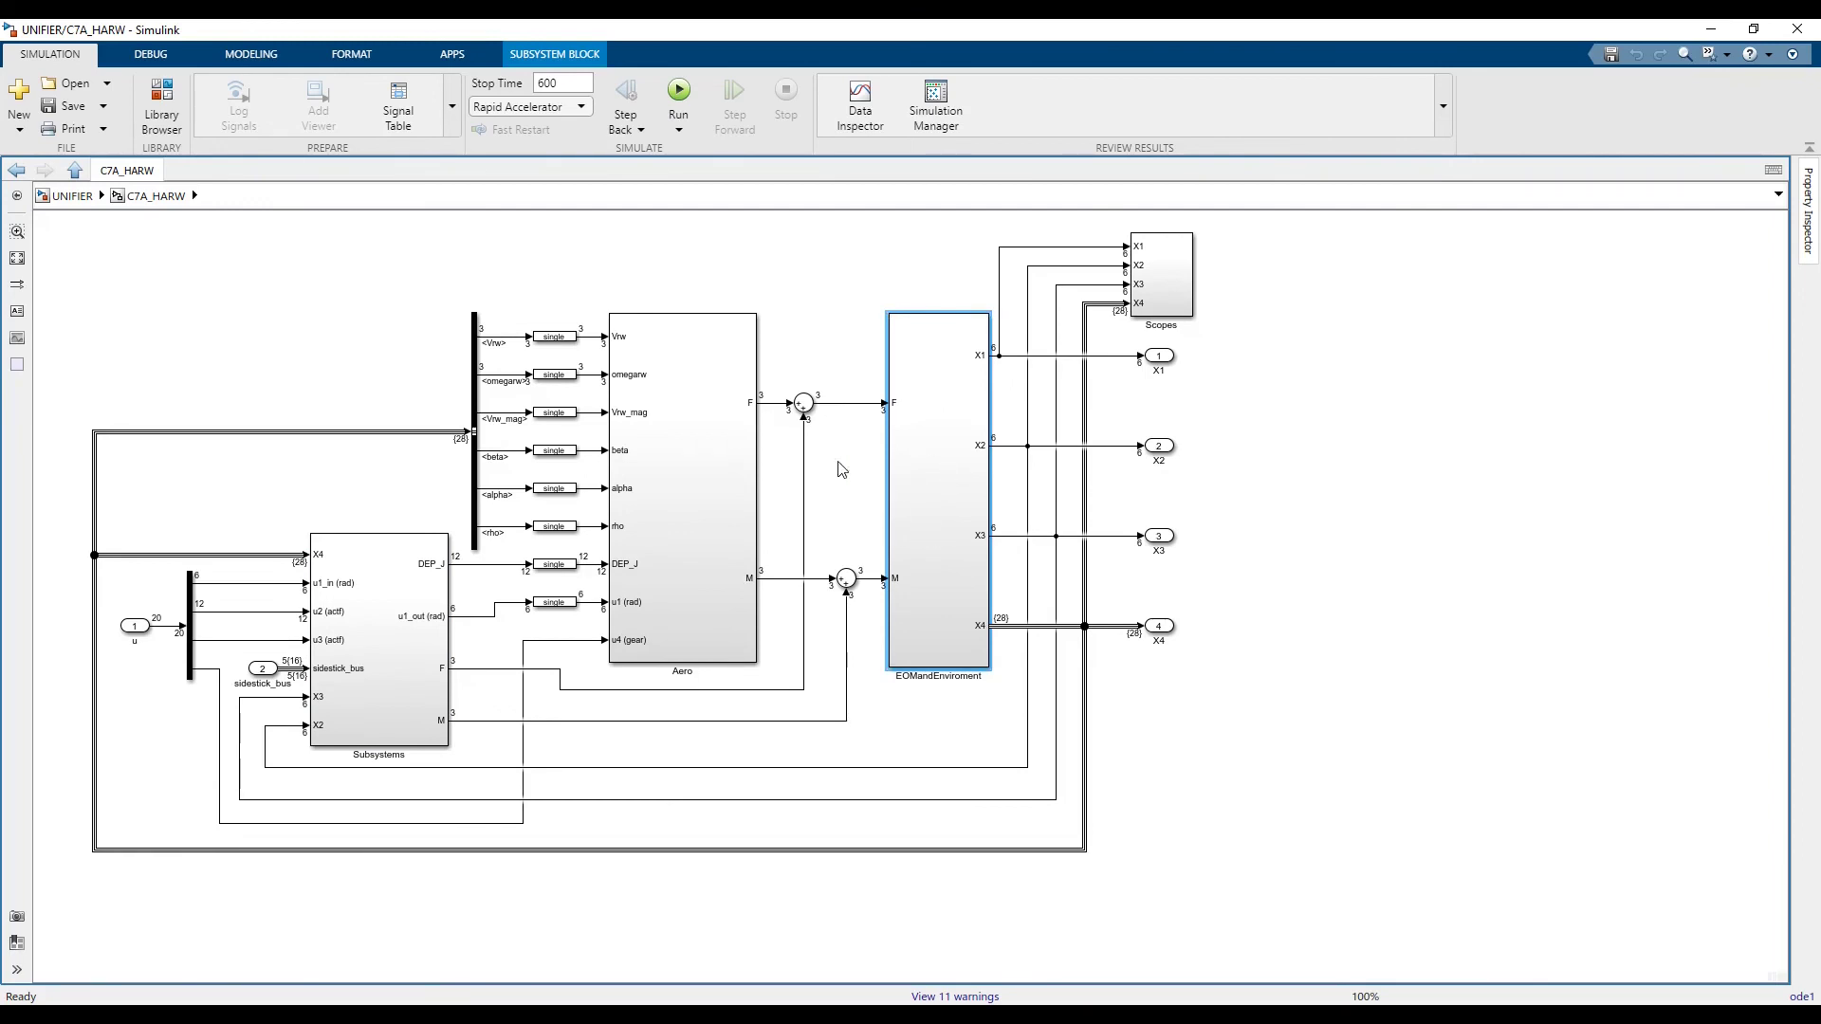
click(73, 196)
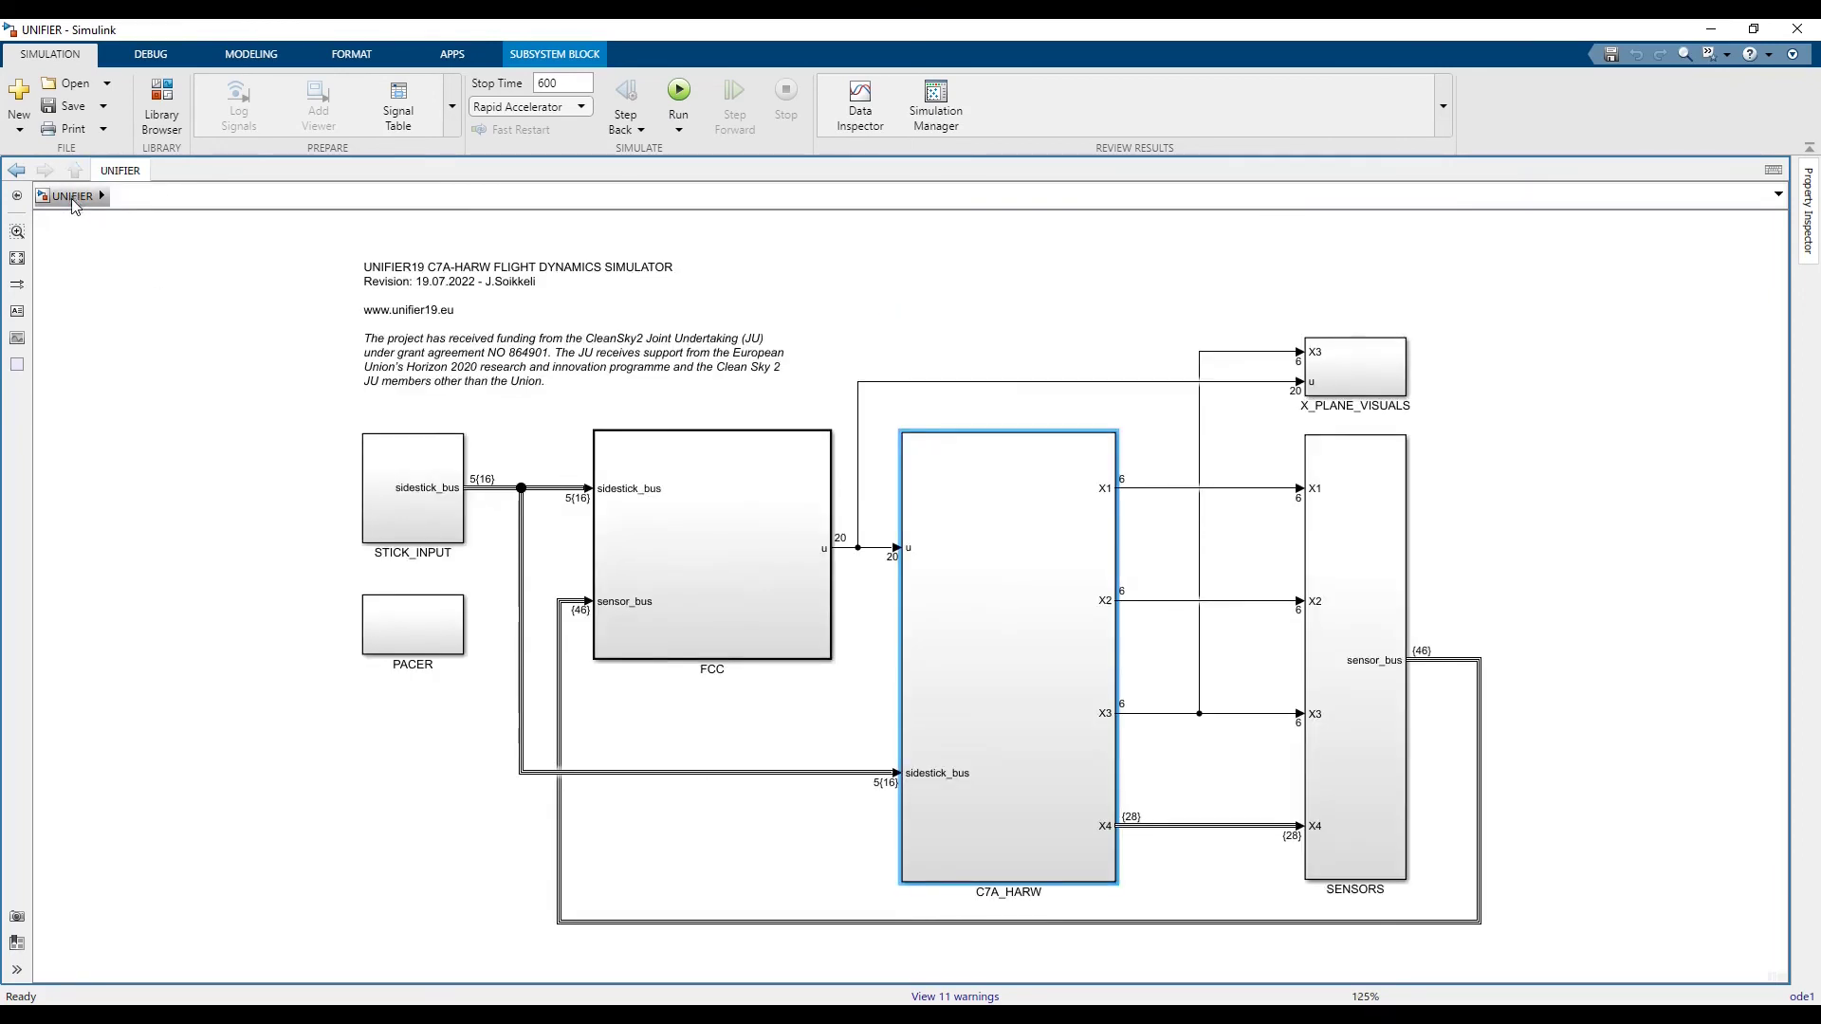
click(1353, 382)
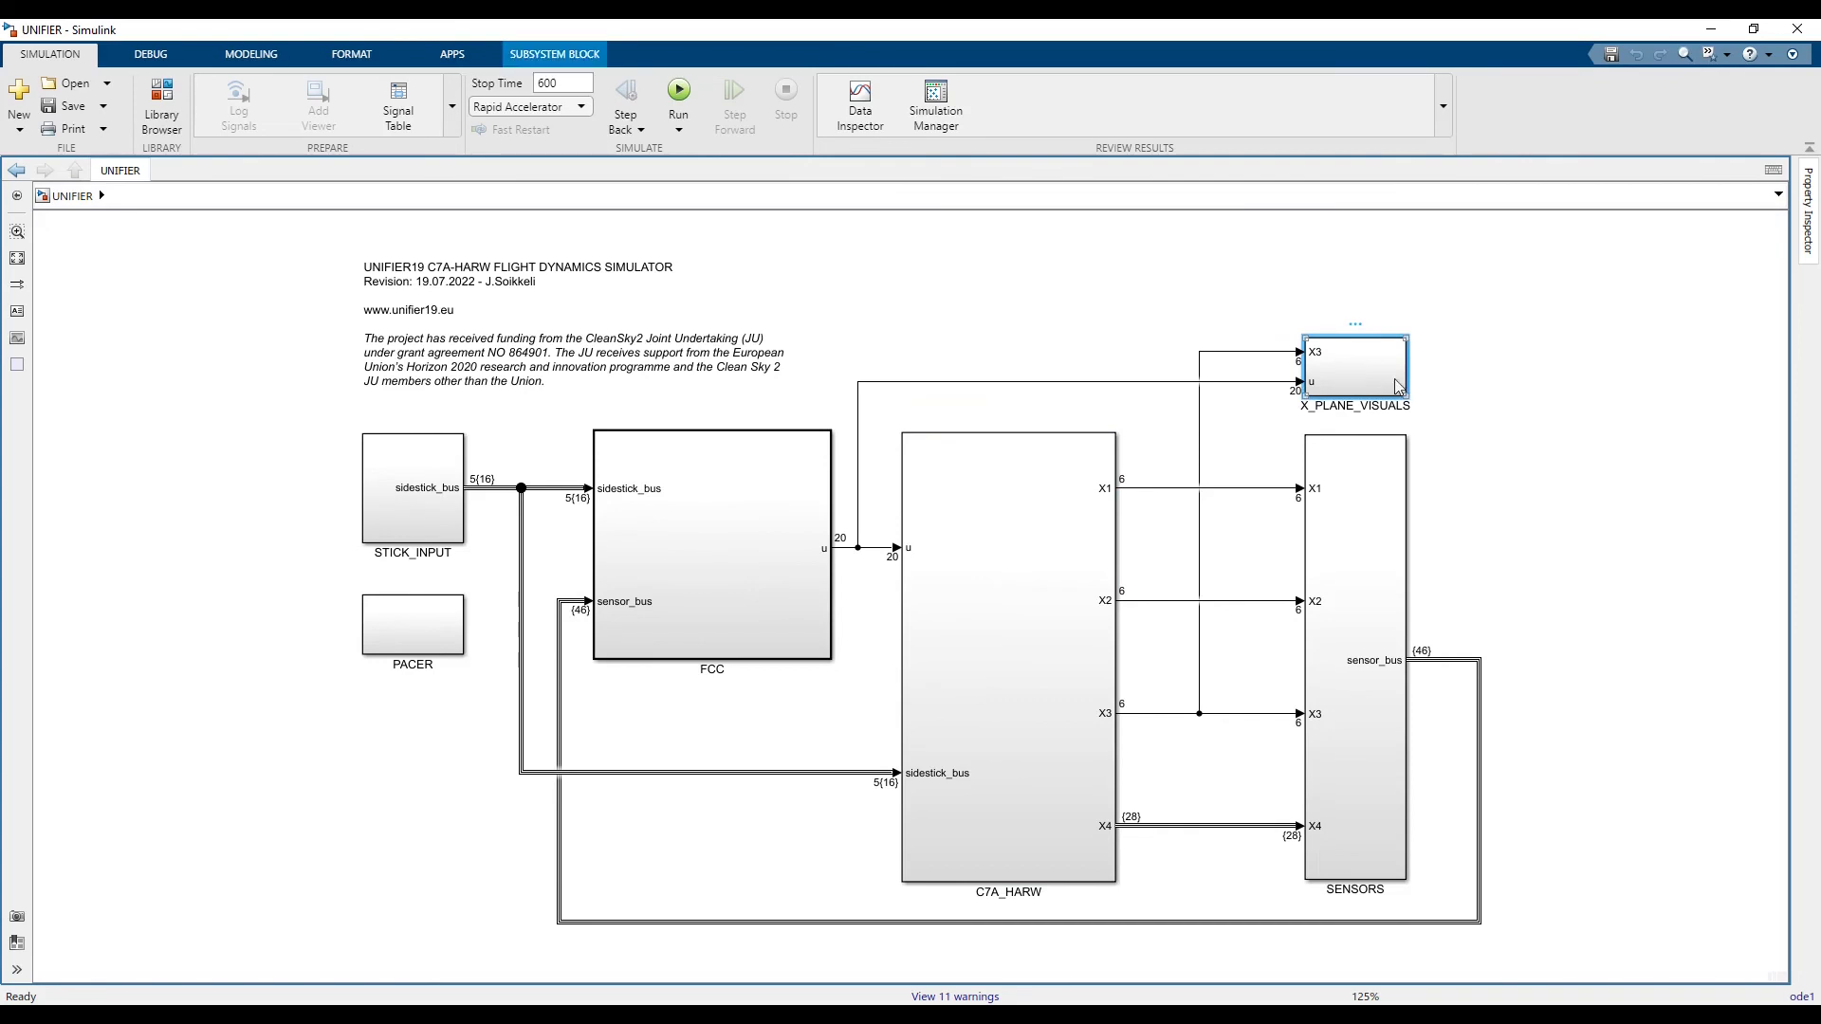
- Open X_PLANE_VISUALS and view the top value subsystem's dataref parameters, cancelling without changes
double_click(1362, 389)
scroll(1106, 532, down, 4)
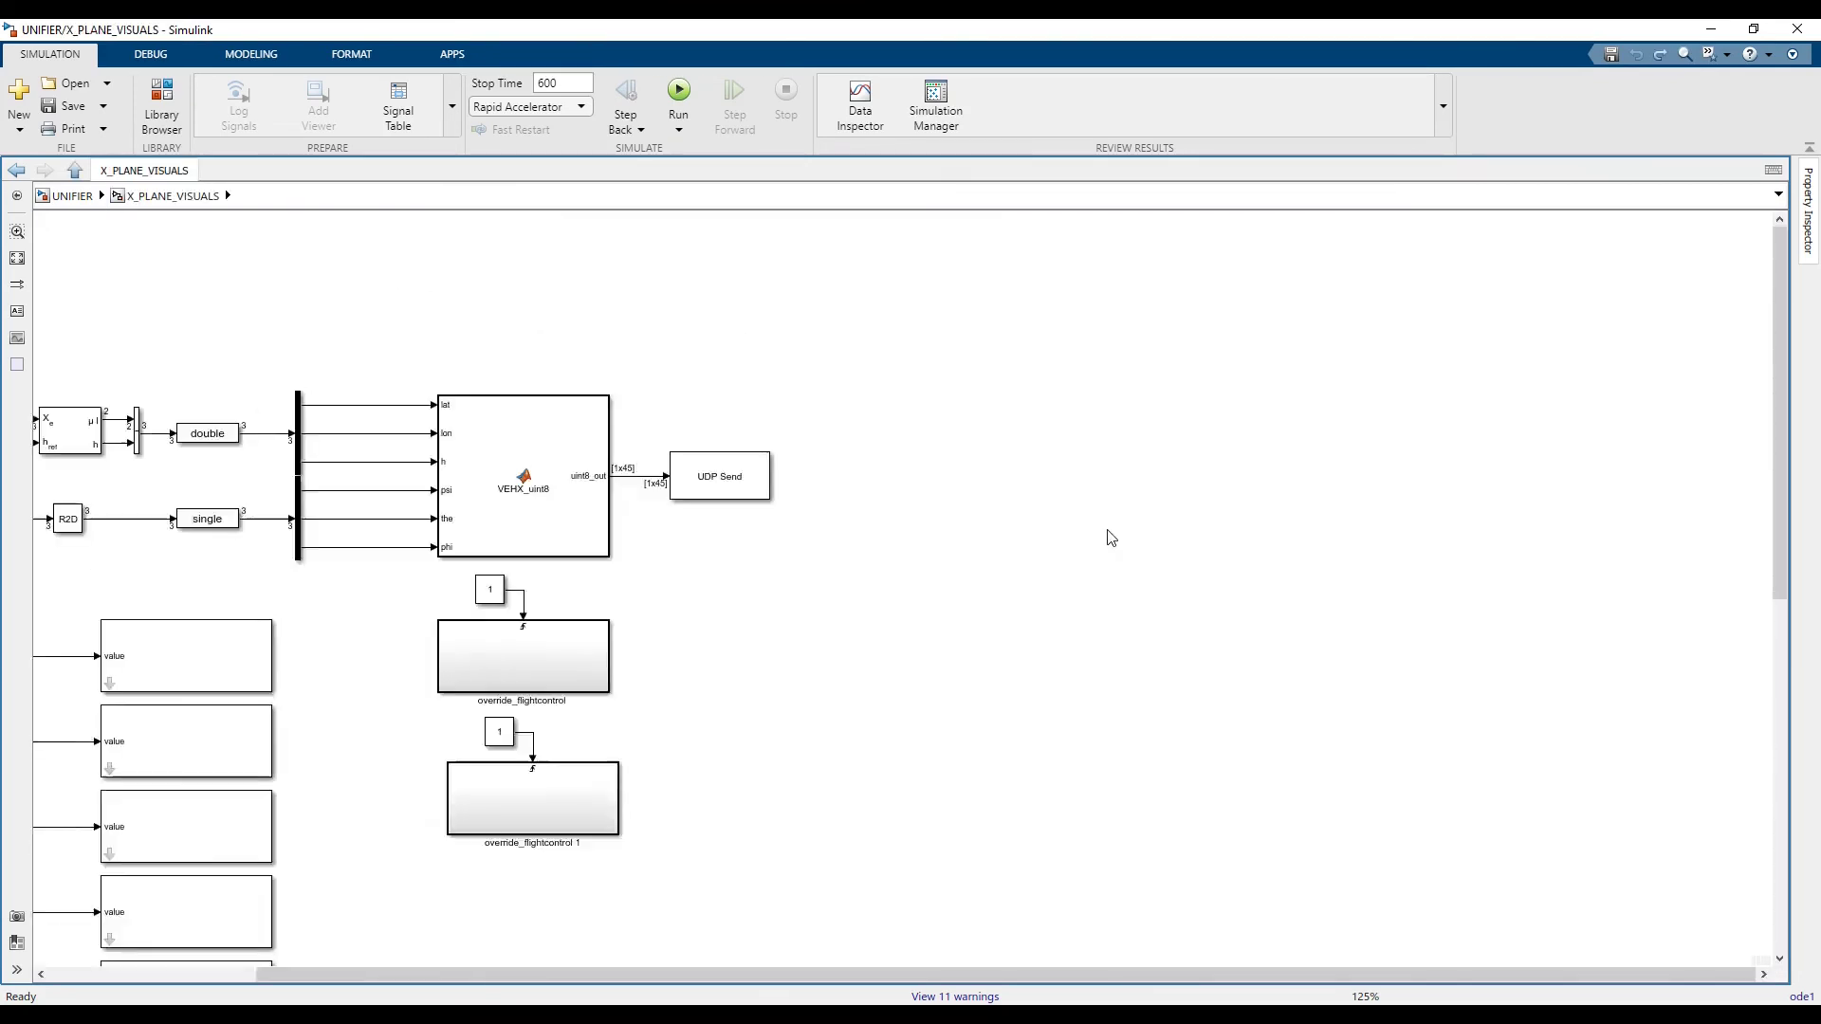
drag(1025, 642, 1033, 493)
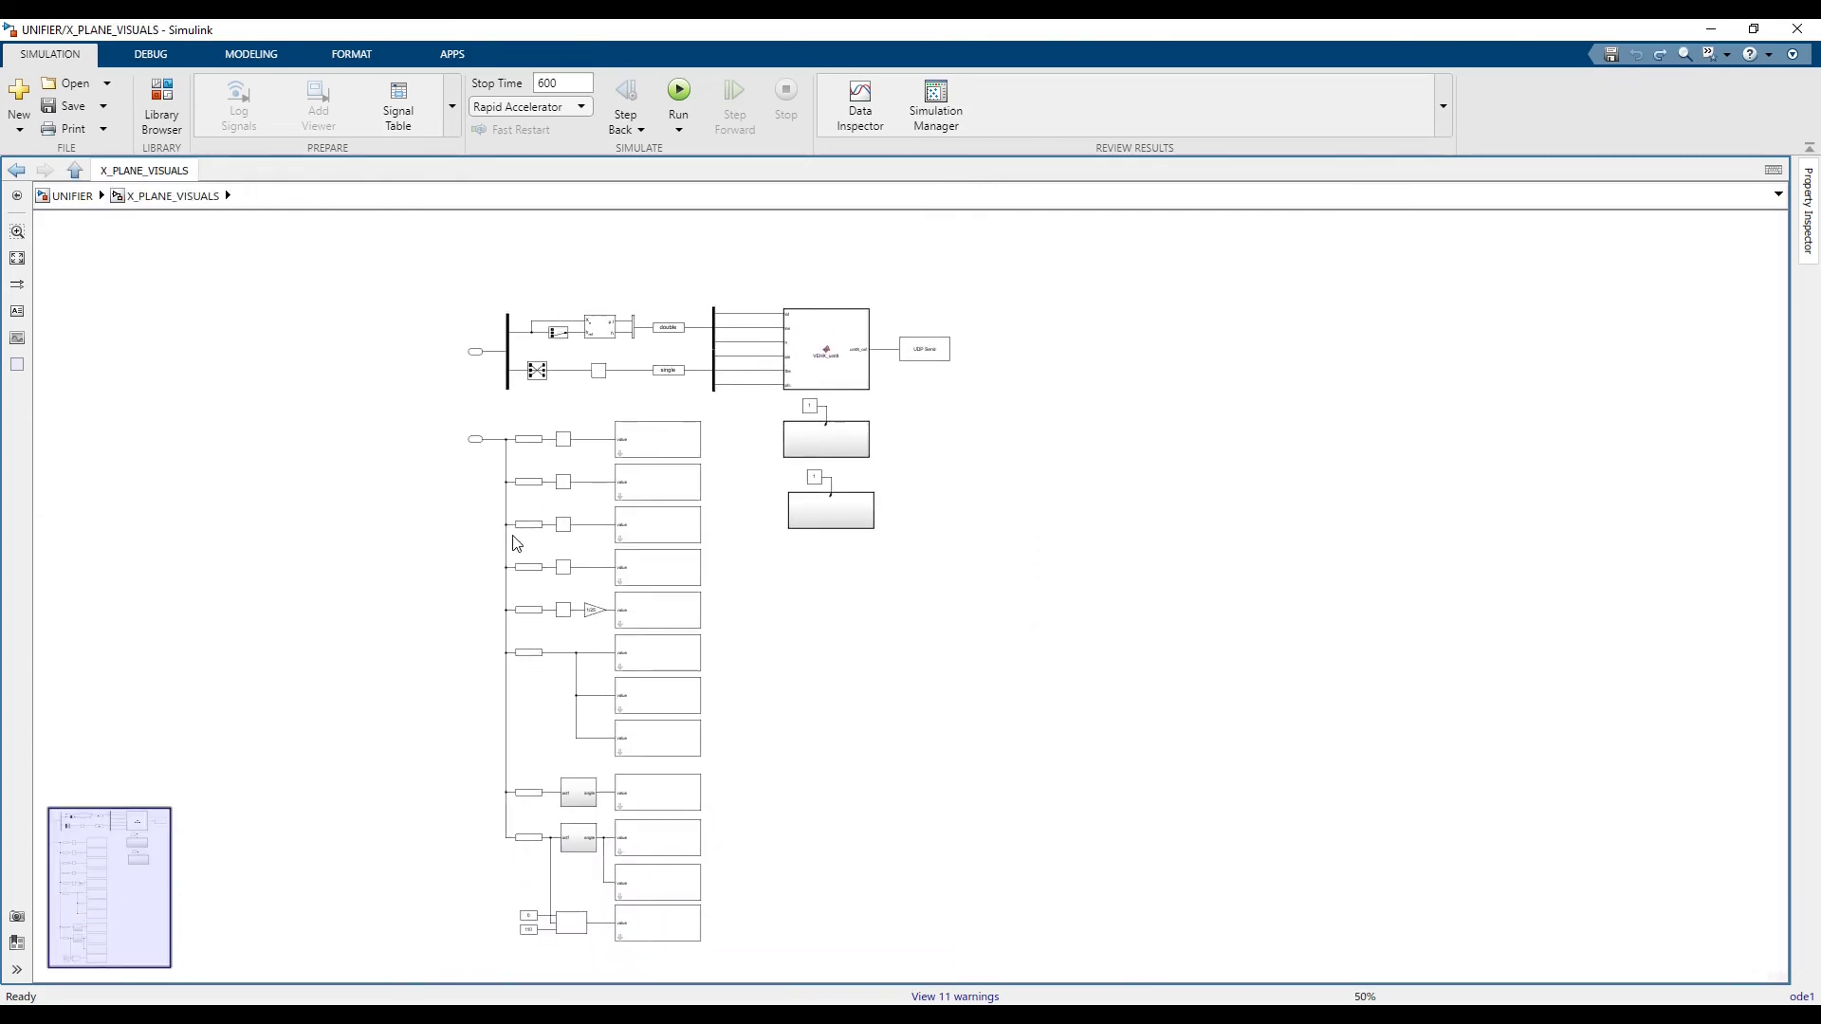
scroll(515, 543, up, 3)
scroll(517, 543, up, 1)
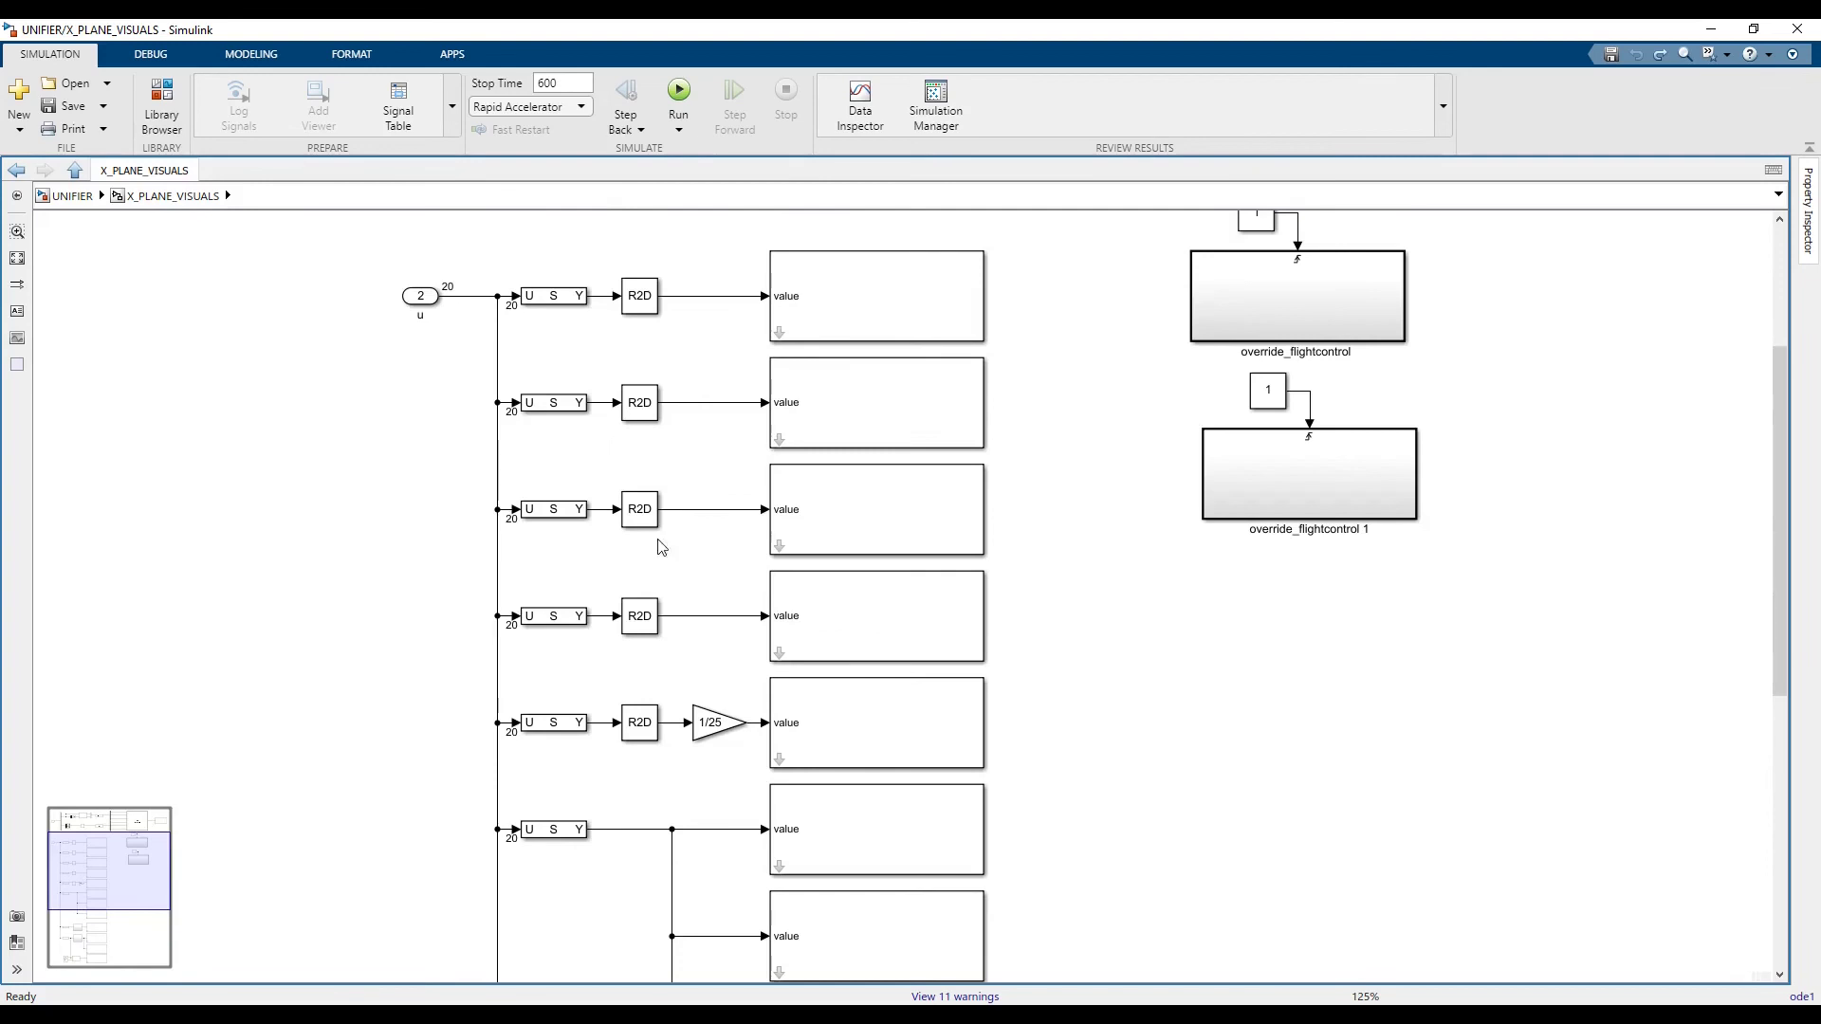
double_click(888, 316)
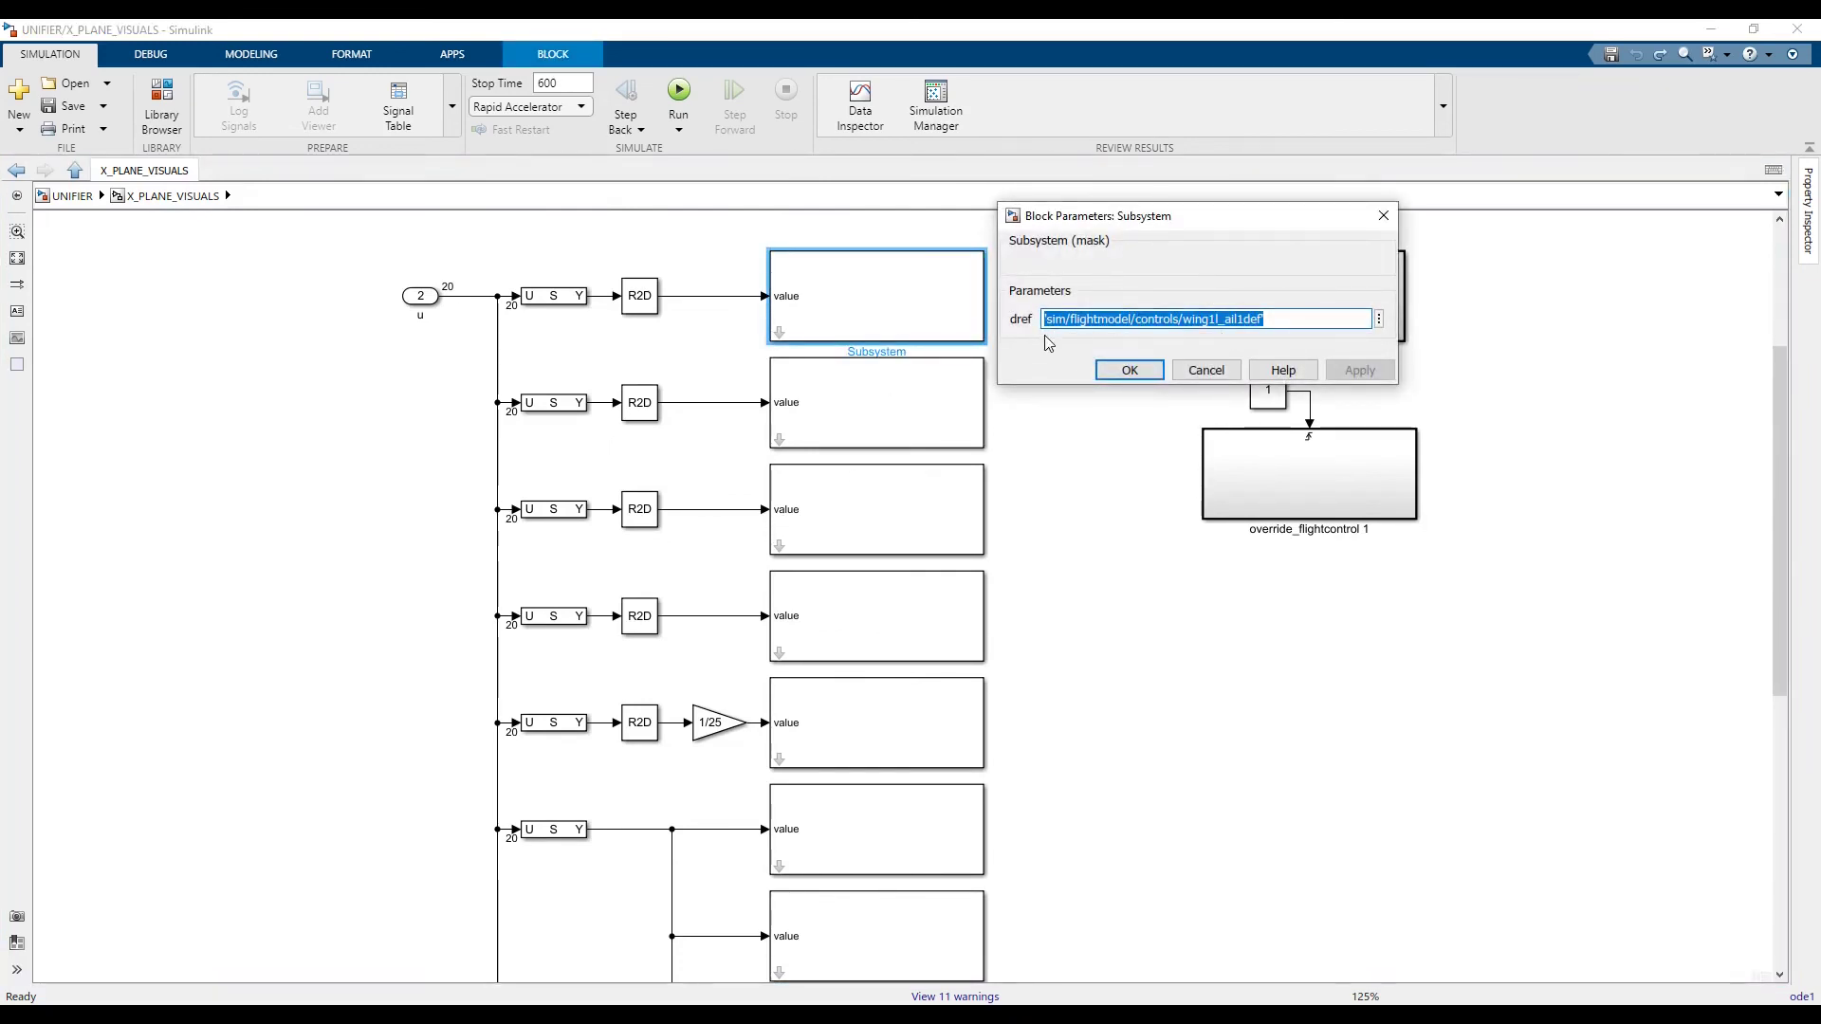
click(1204, 370)
- Review the remaining value blocks, VEHX_uint8 and the lat, lon, h, psi lines, then return to UNIFIER
scroll(1135, 601, down, 5)
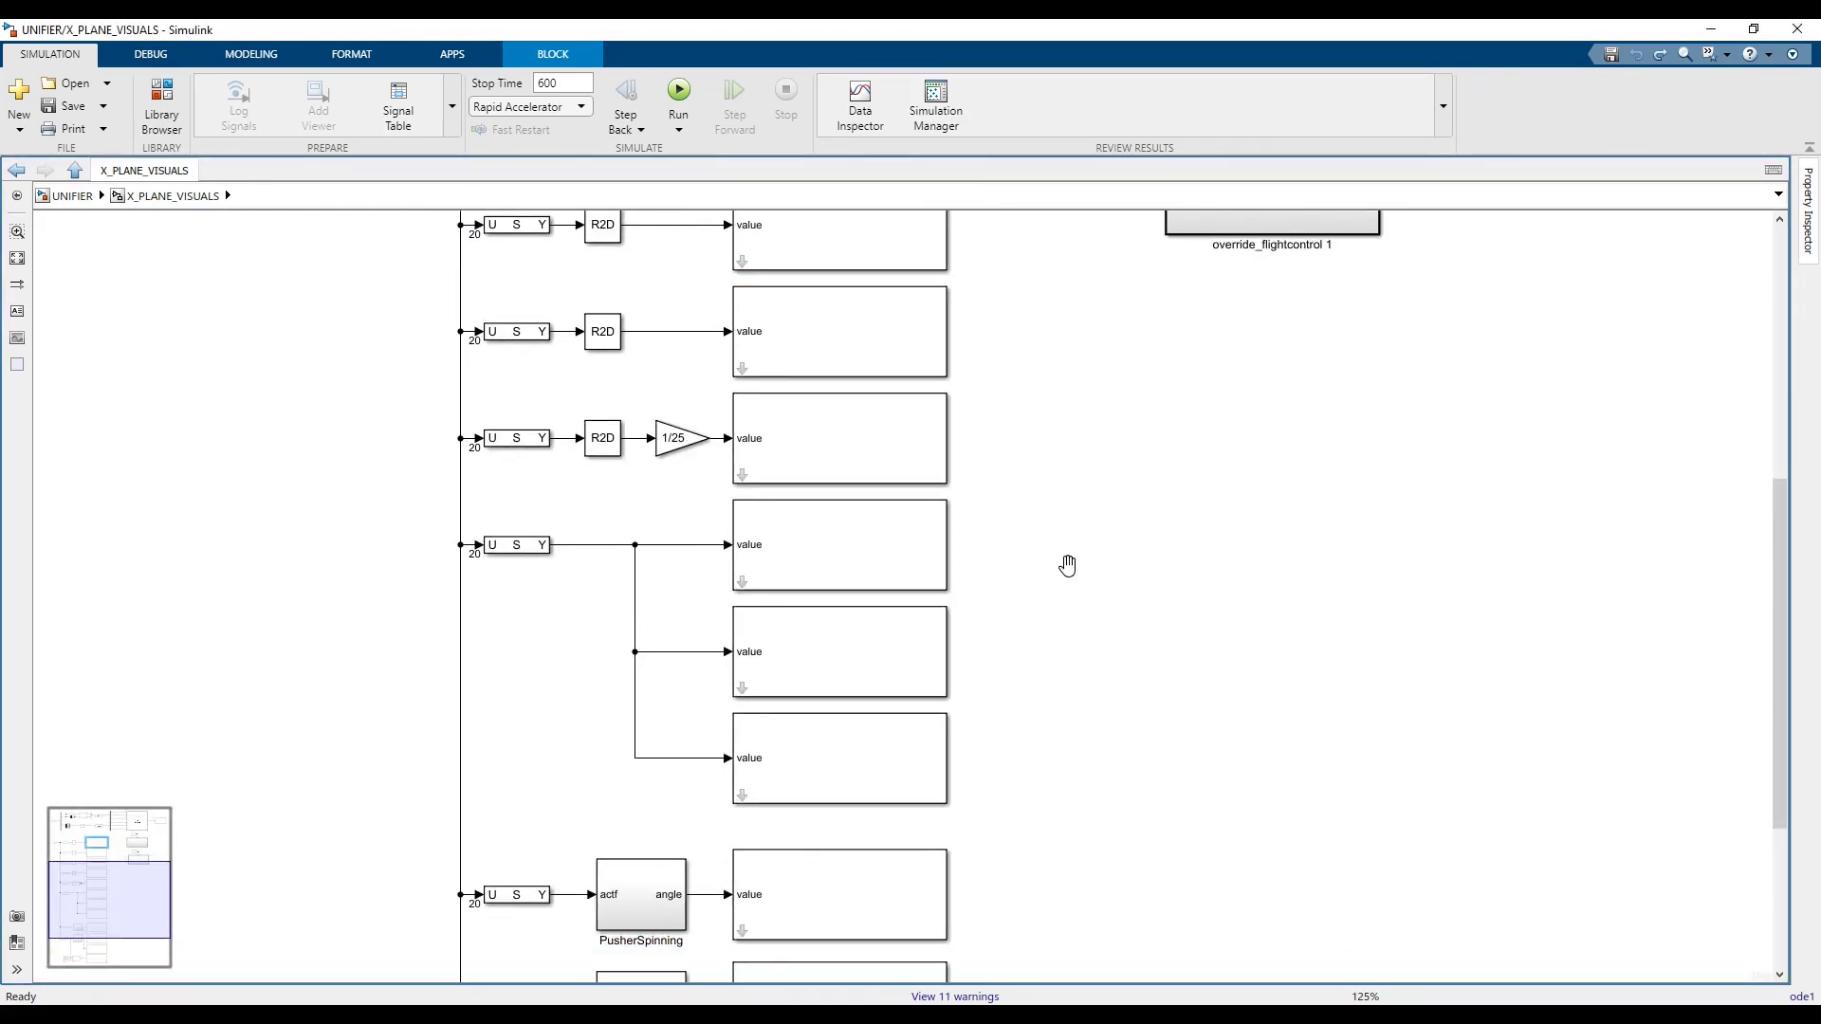
drag(1065, 566, 1016, 752)
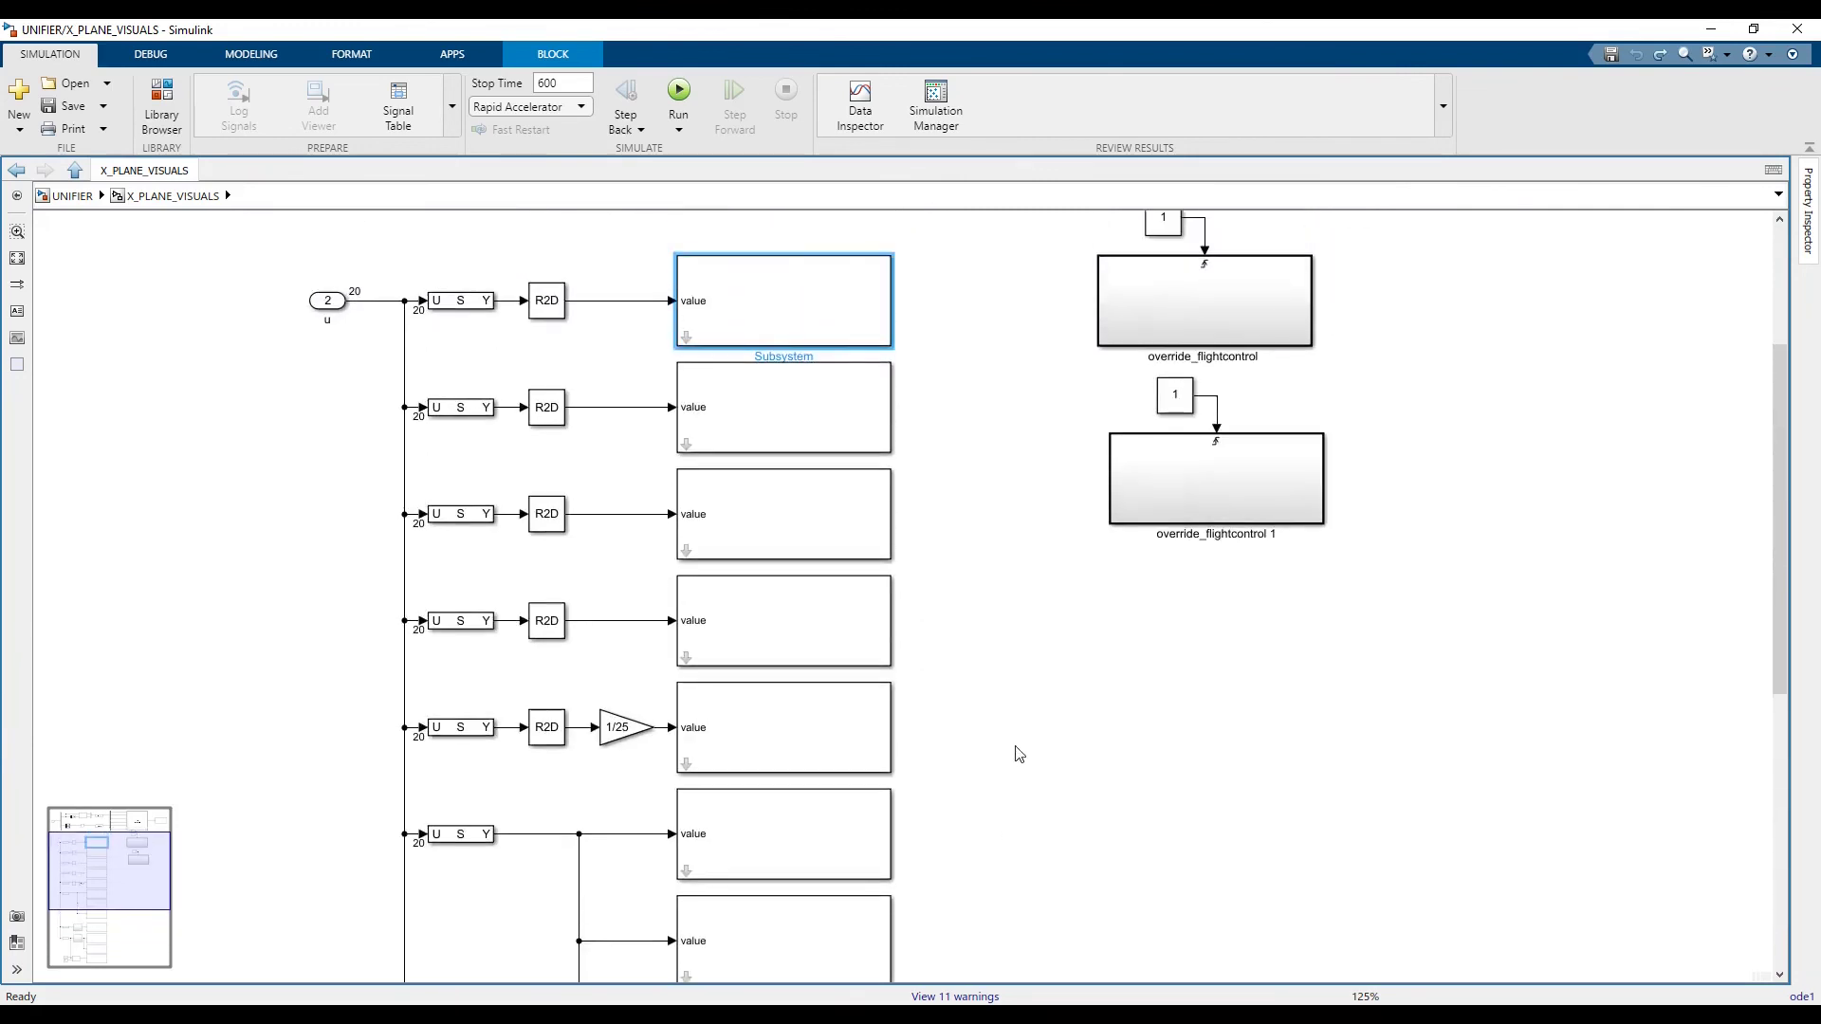
drag(1033, 395, 976, 825)
click(1159, 569)
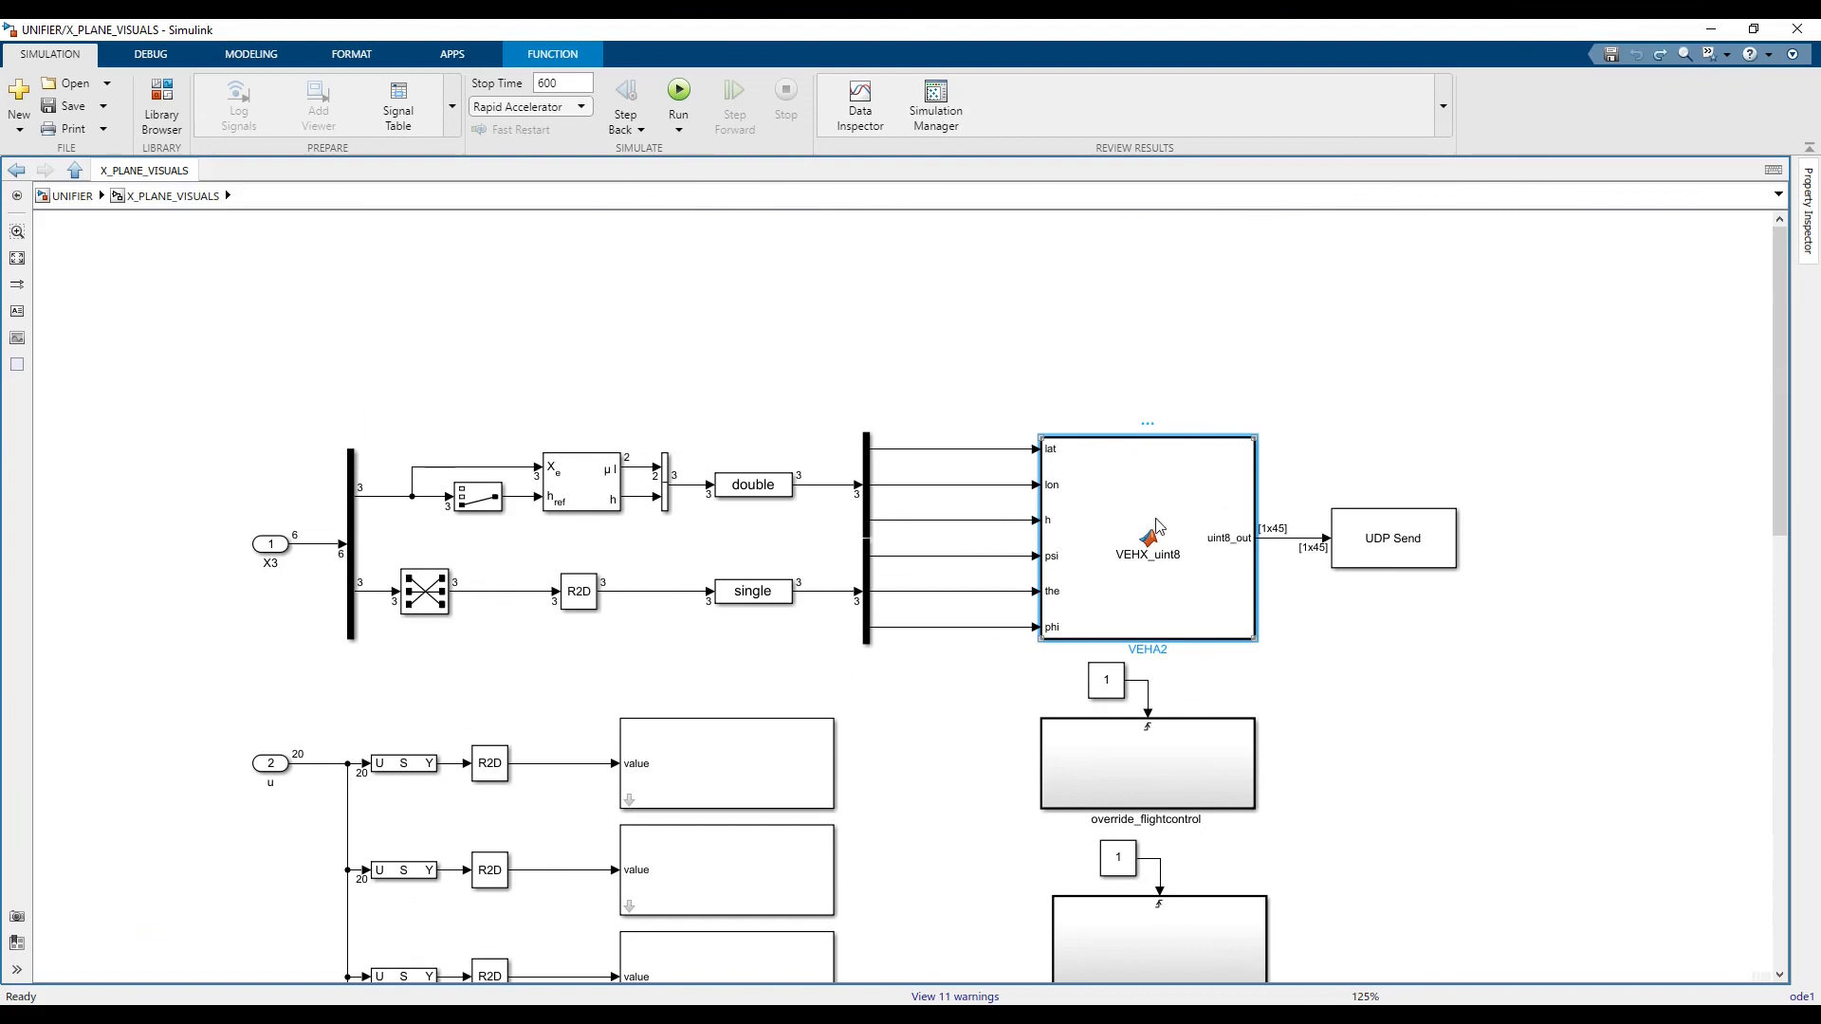
drag(965, 409, 968, 698)
click(674, 393)
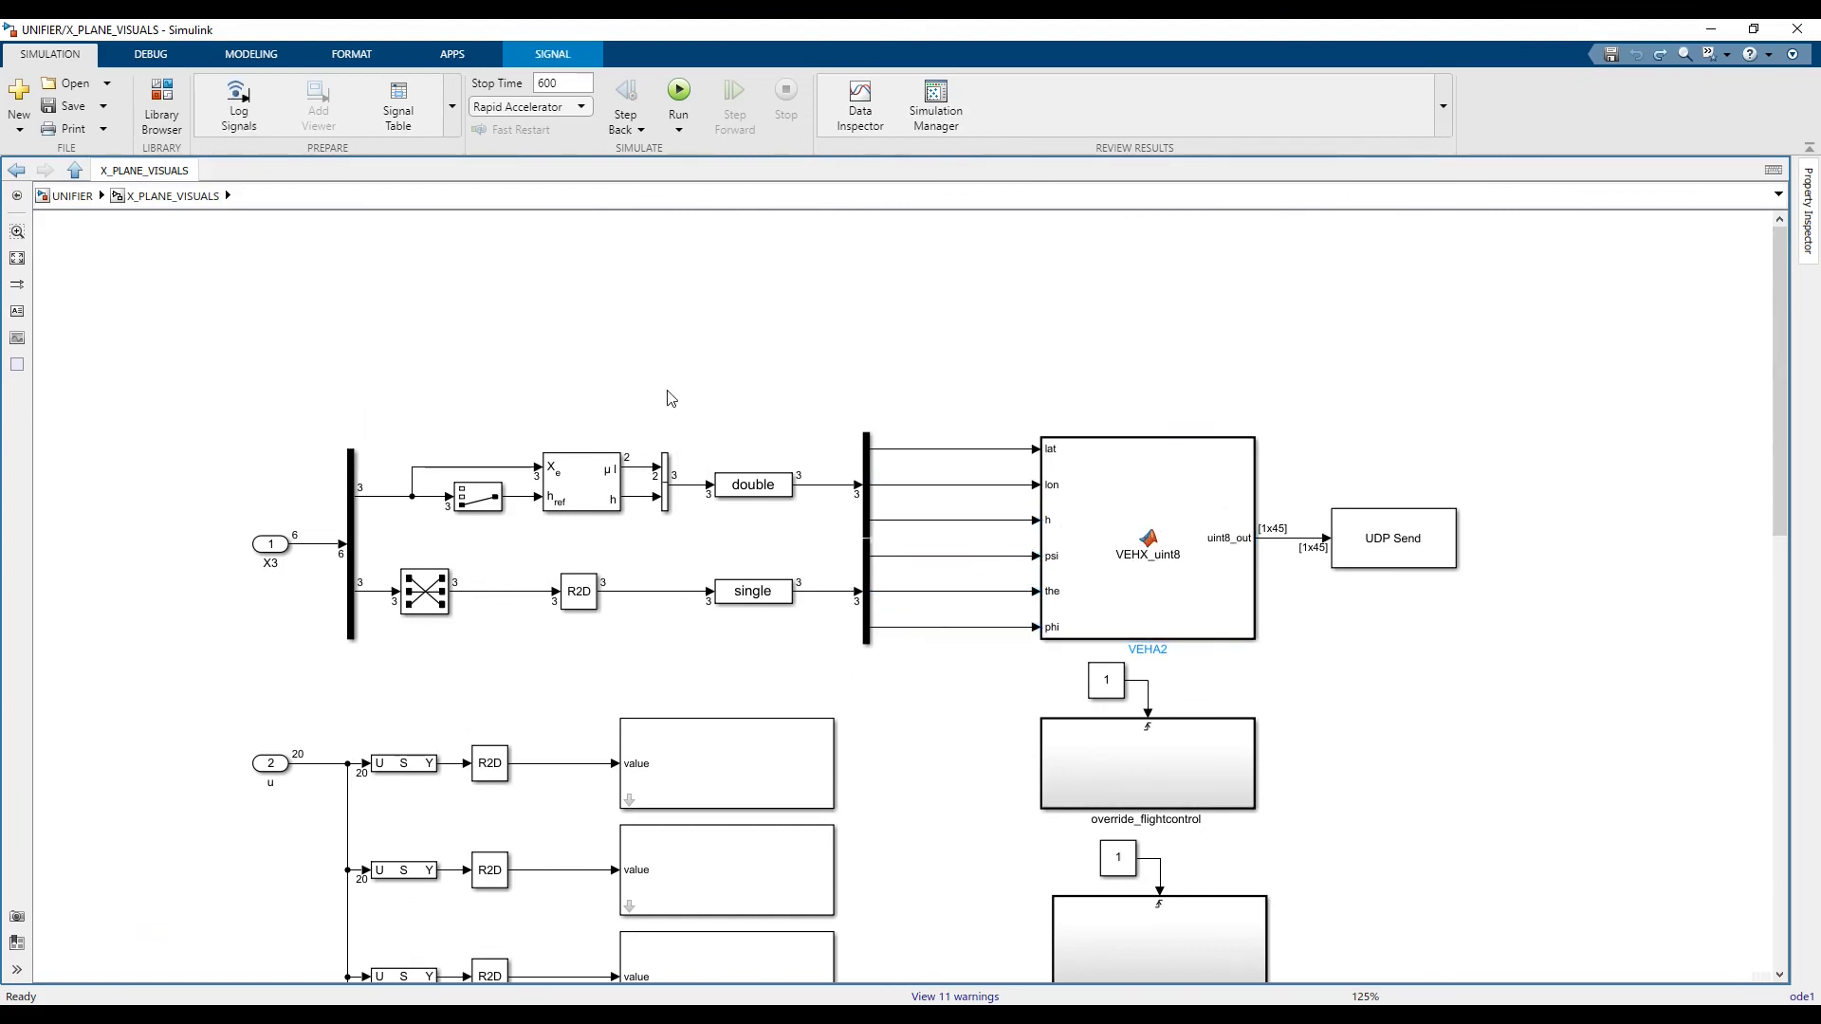
click(73, 195)
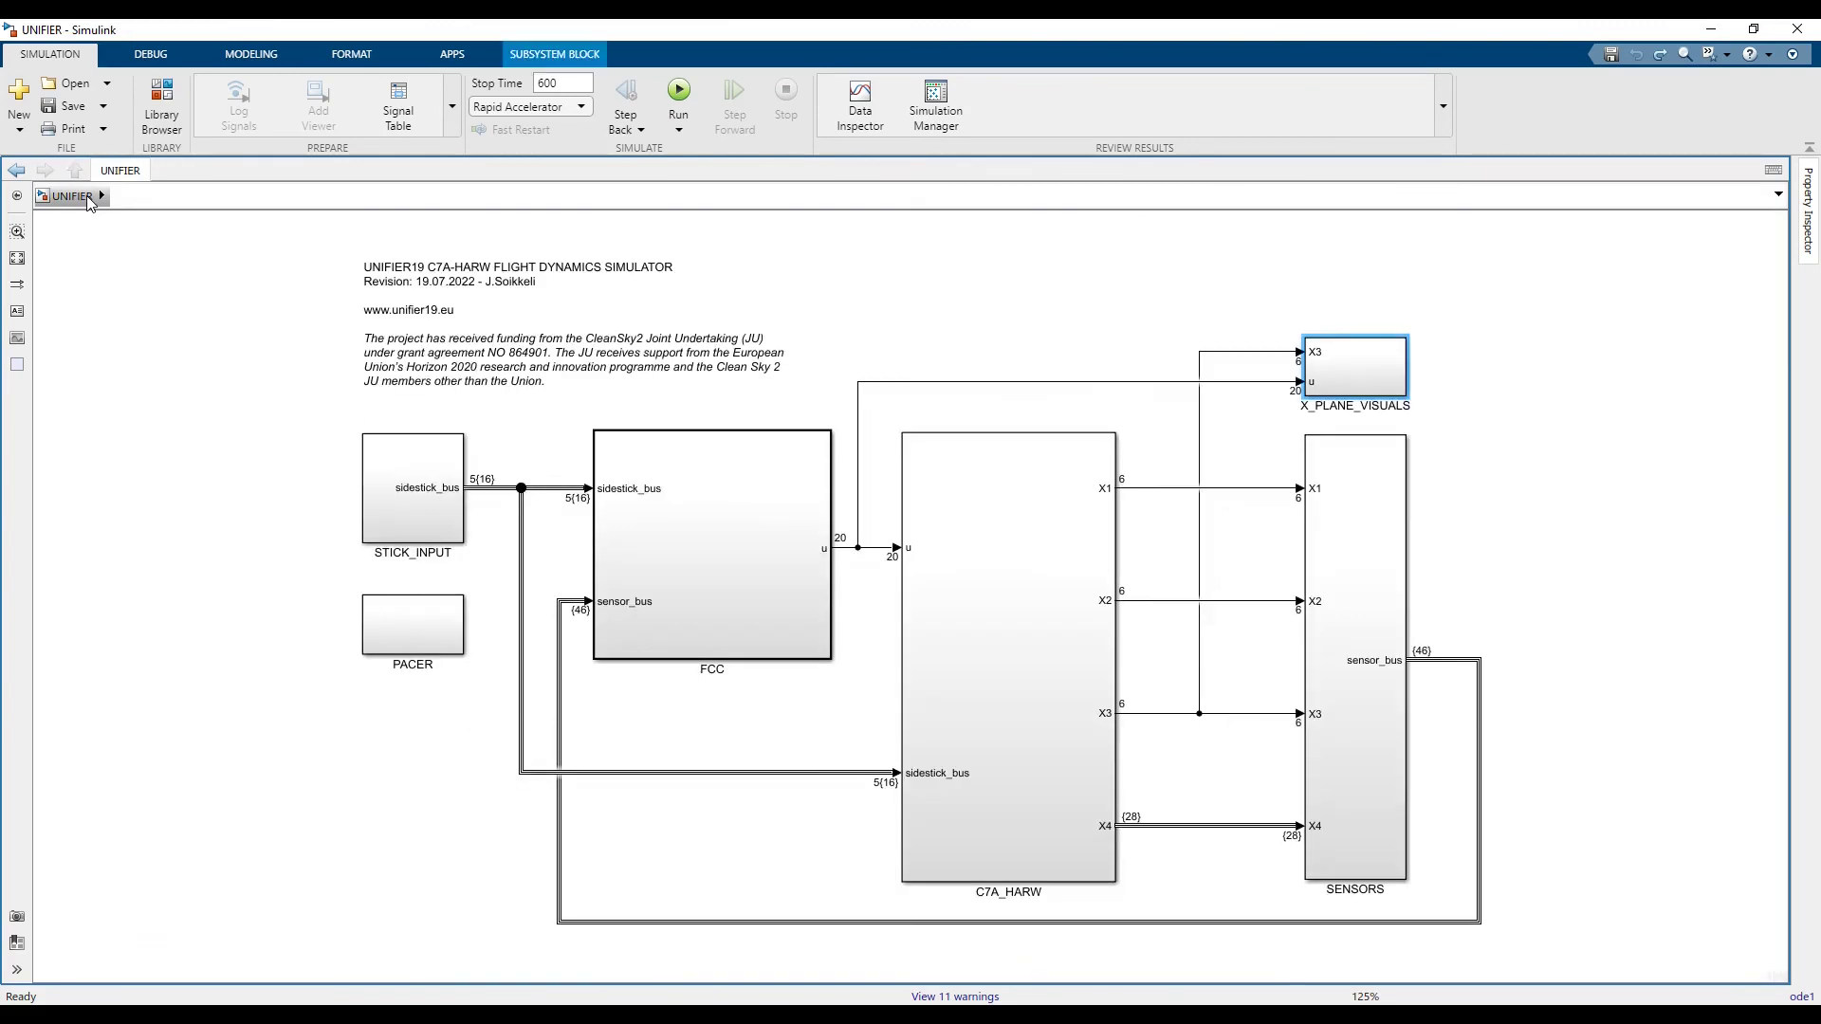
- Open SENSORS, highlight inports X1–X4 and the 46-element sensor_bus outport, then return to UNIFIER
double_click(1336, 621)
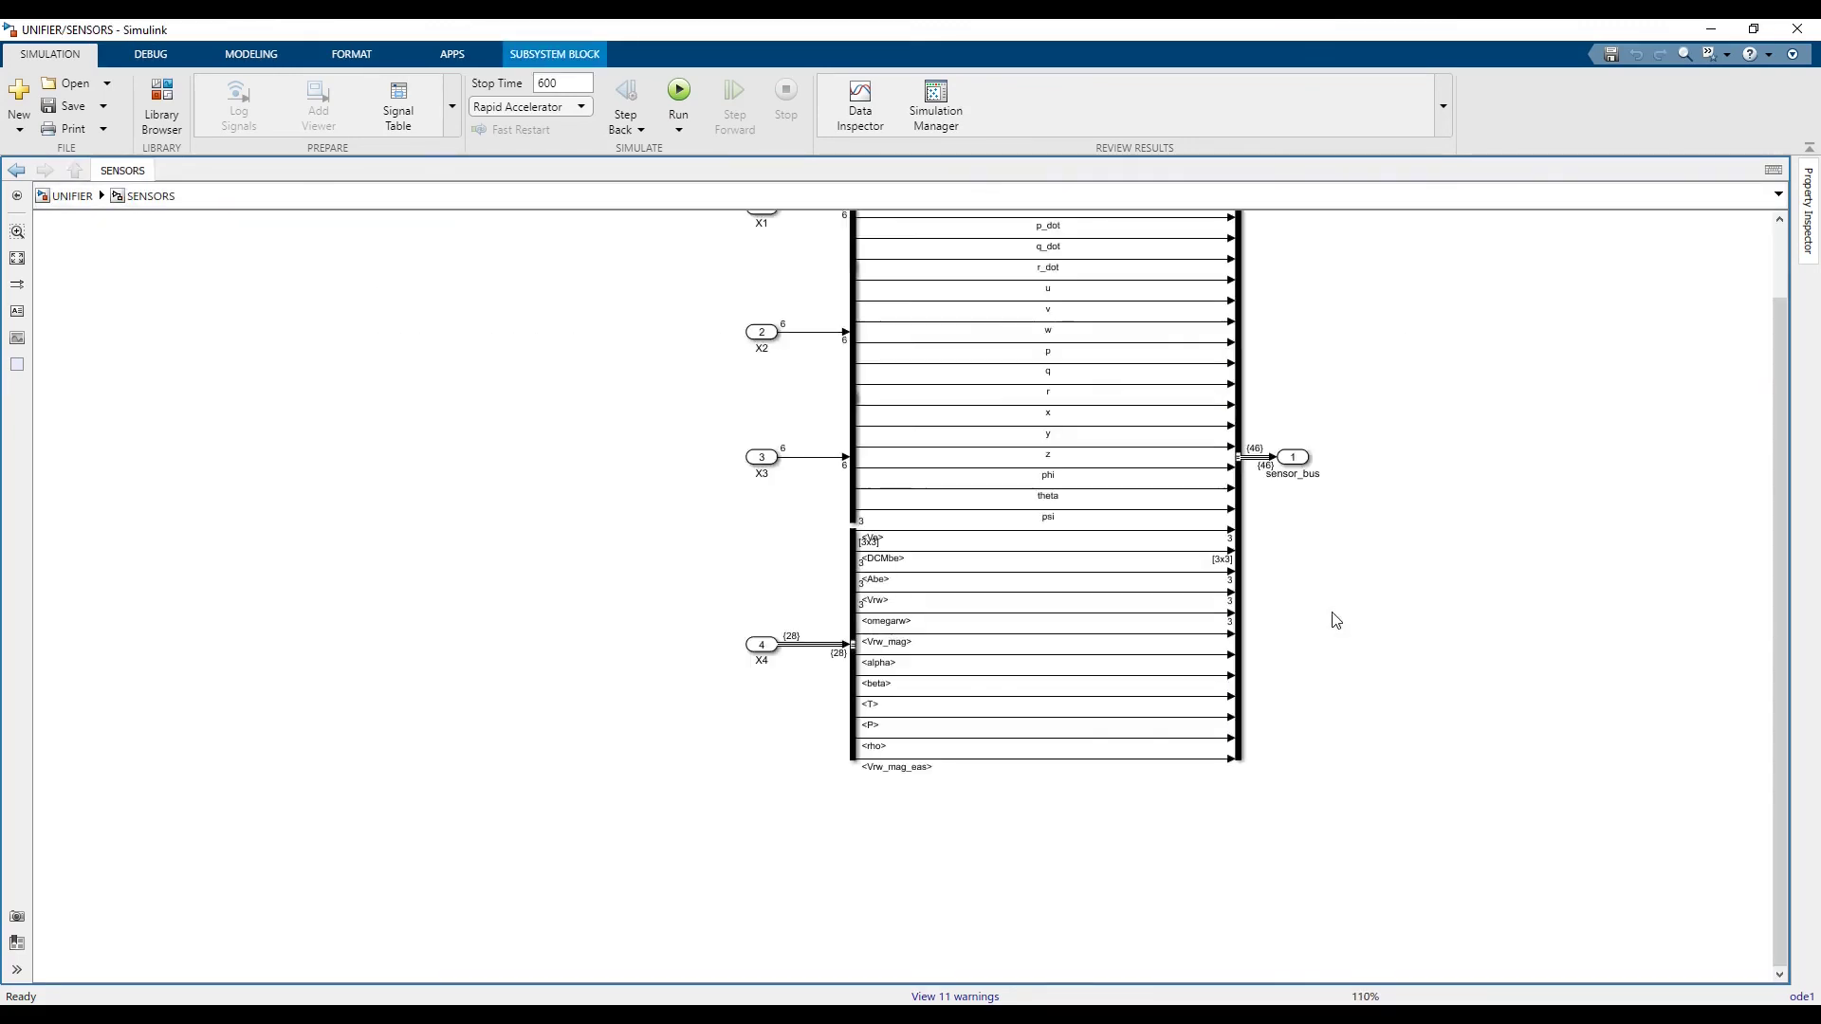
drag(1434, 411, 1321, 596)
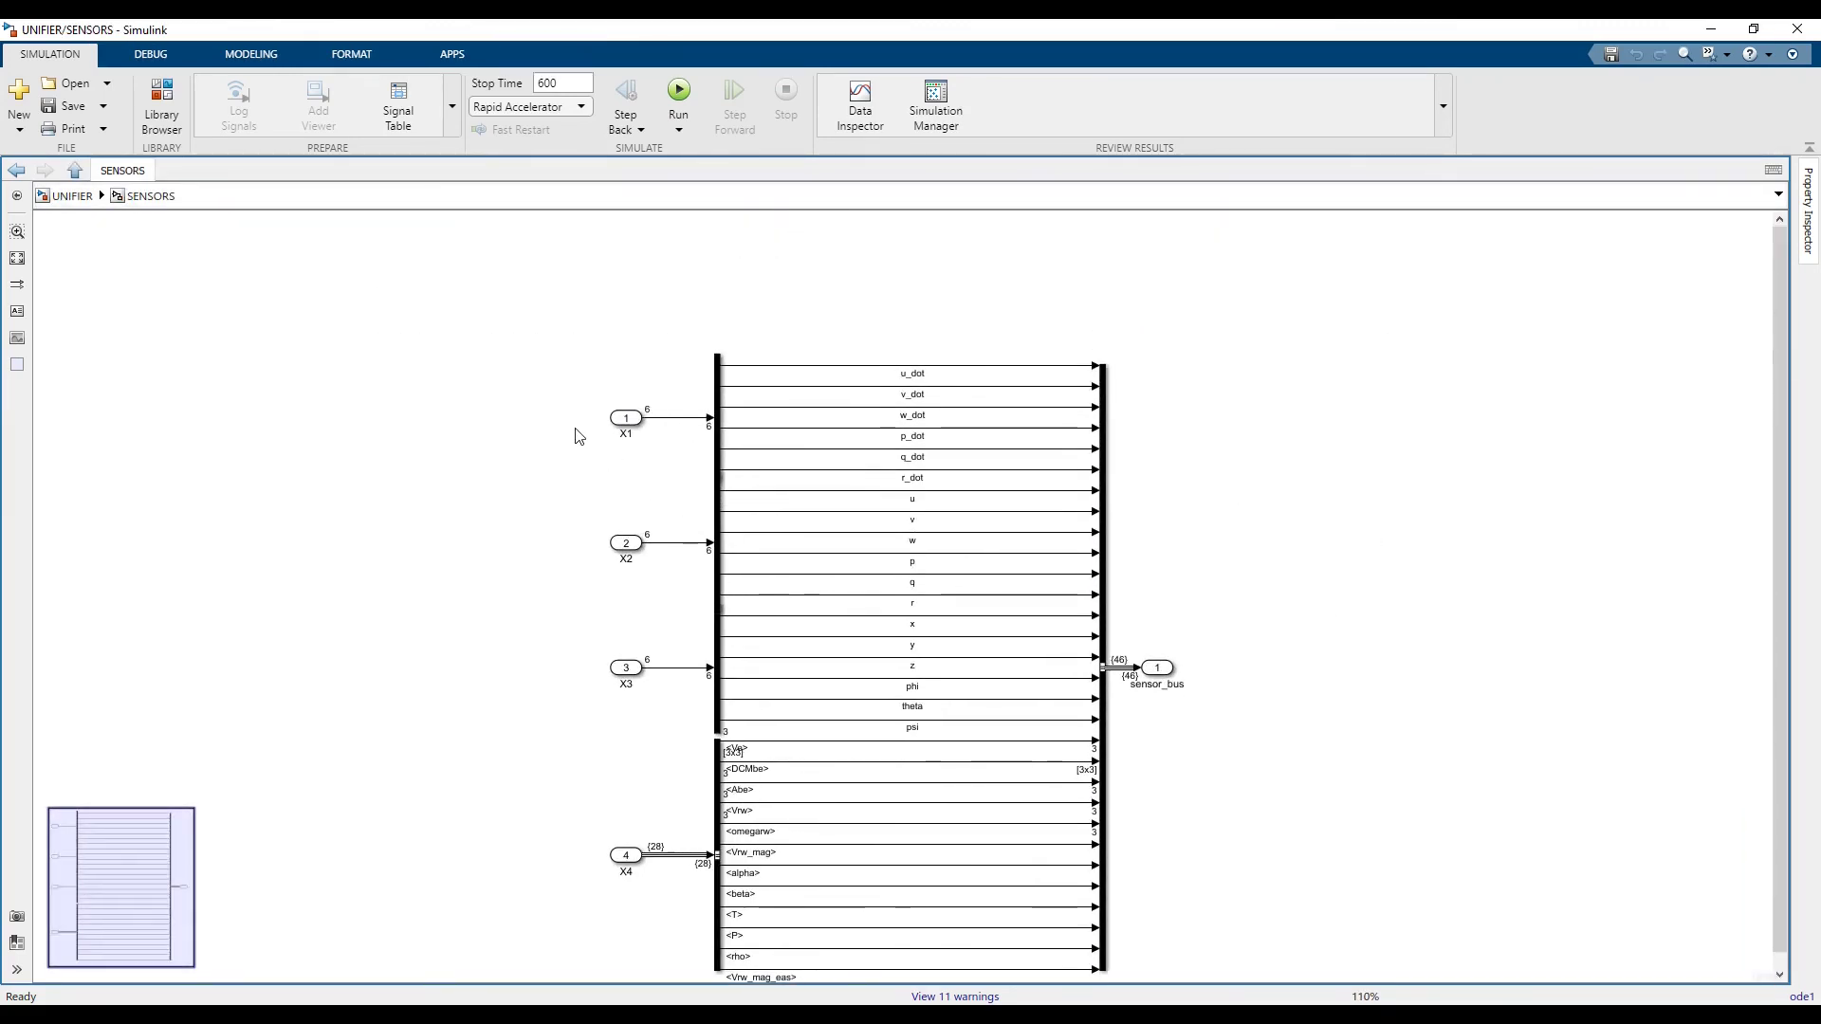
drag(530, 351, 646, 915)
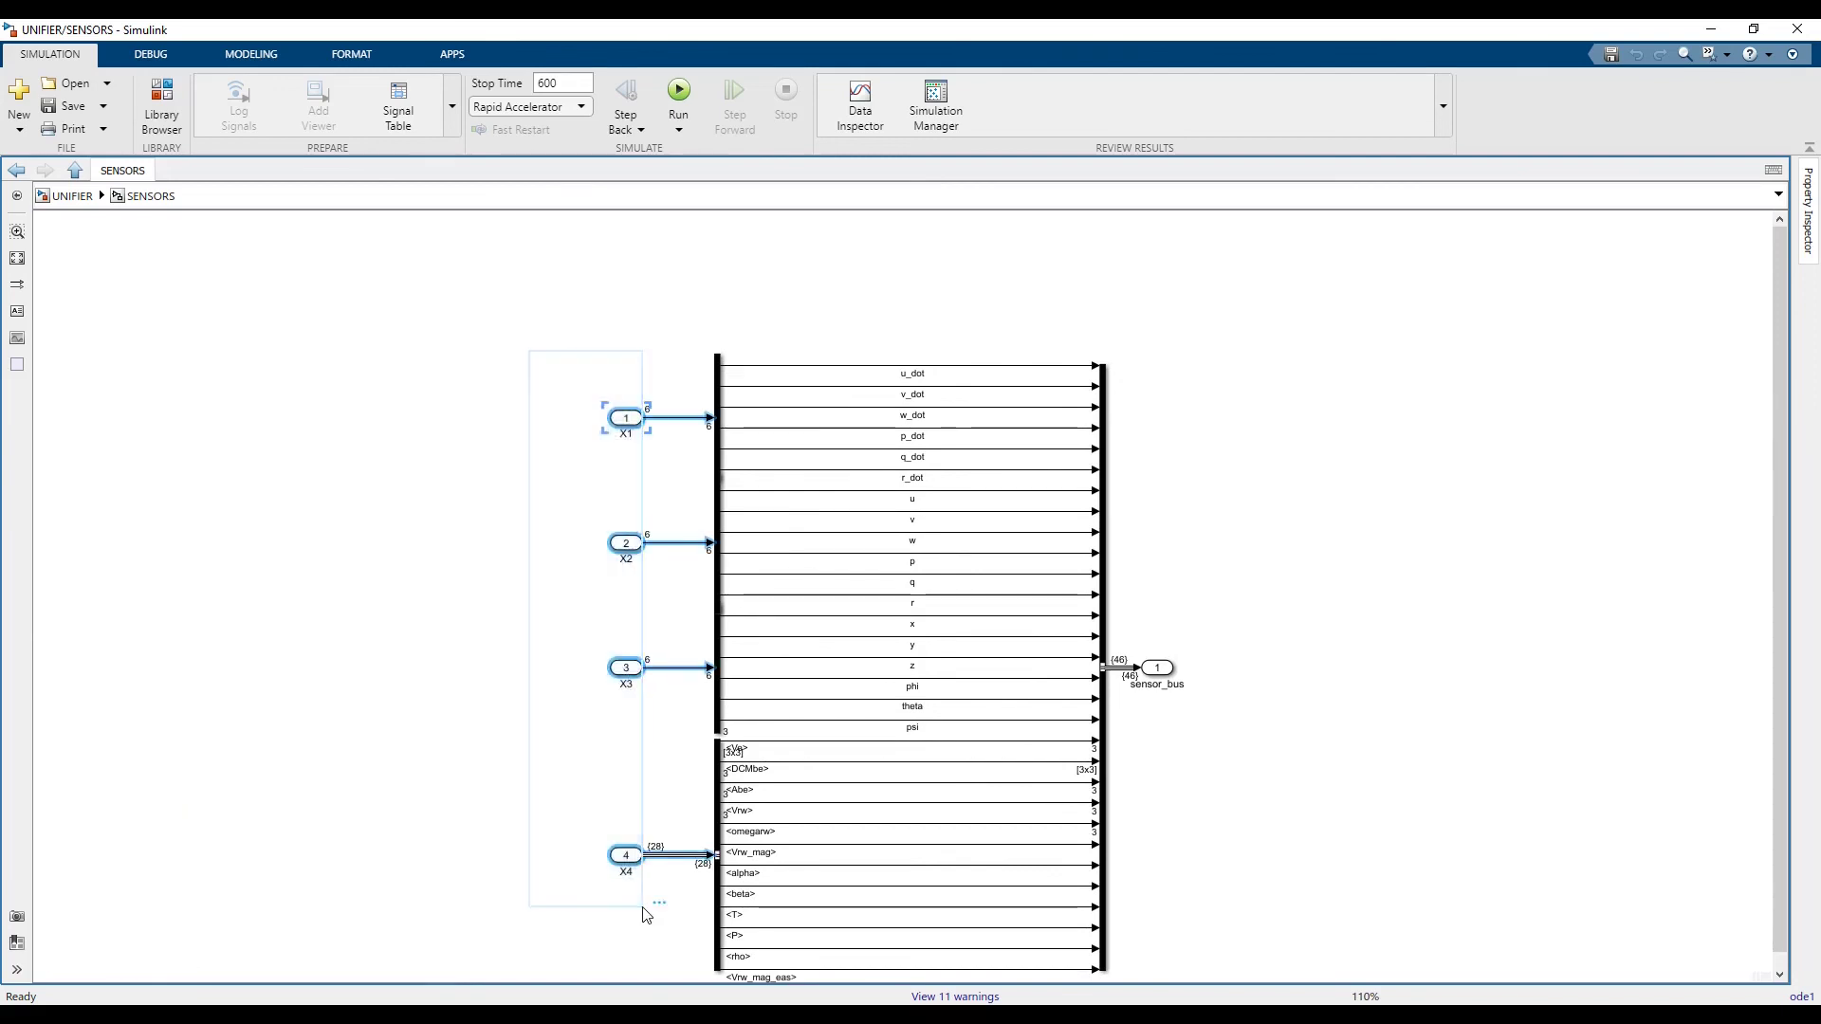
click(346, 696)
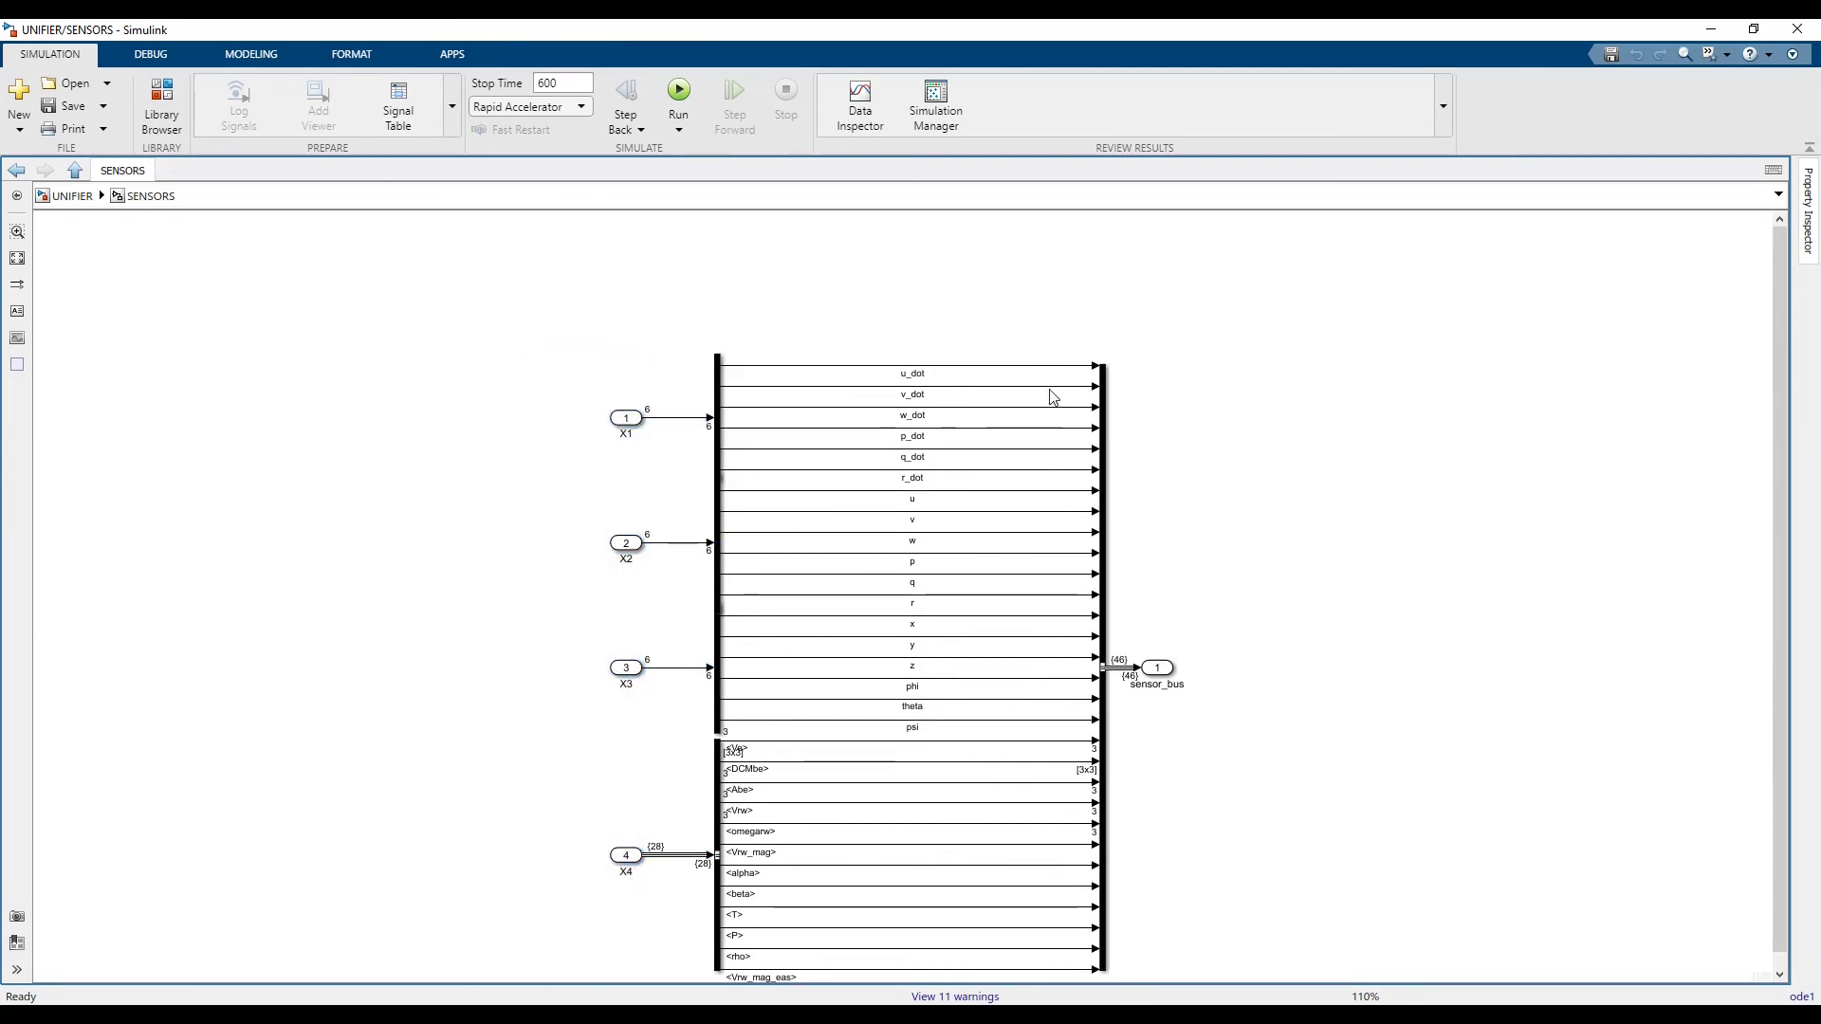
drag(1239, 559, 1164, 697)
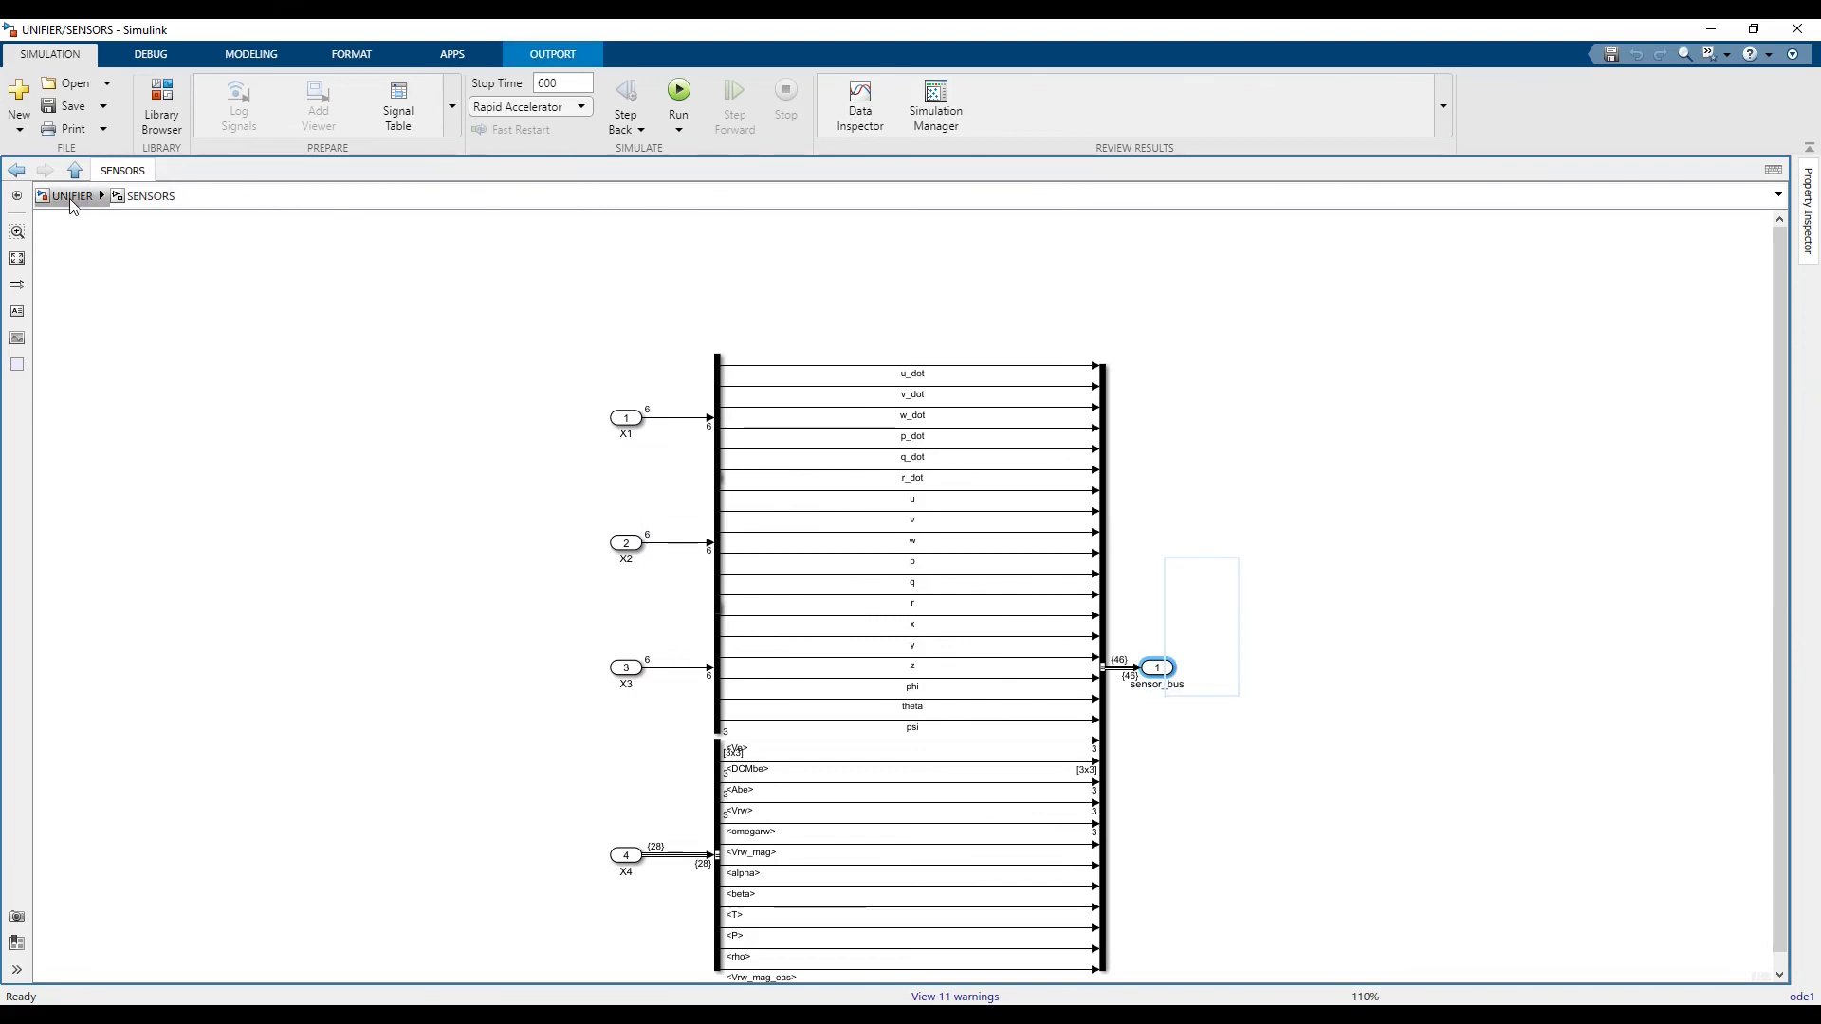
click(99, 190)
click(252, 358)
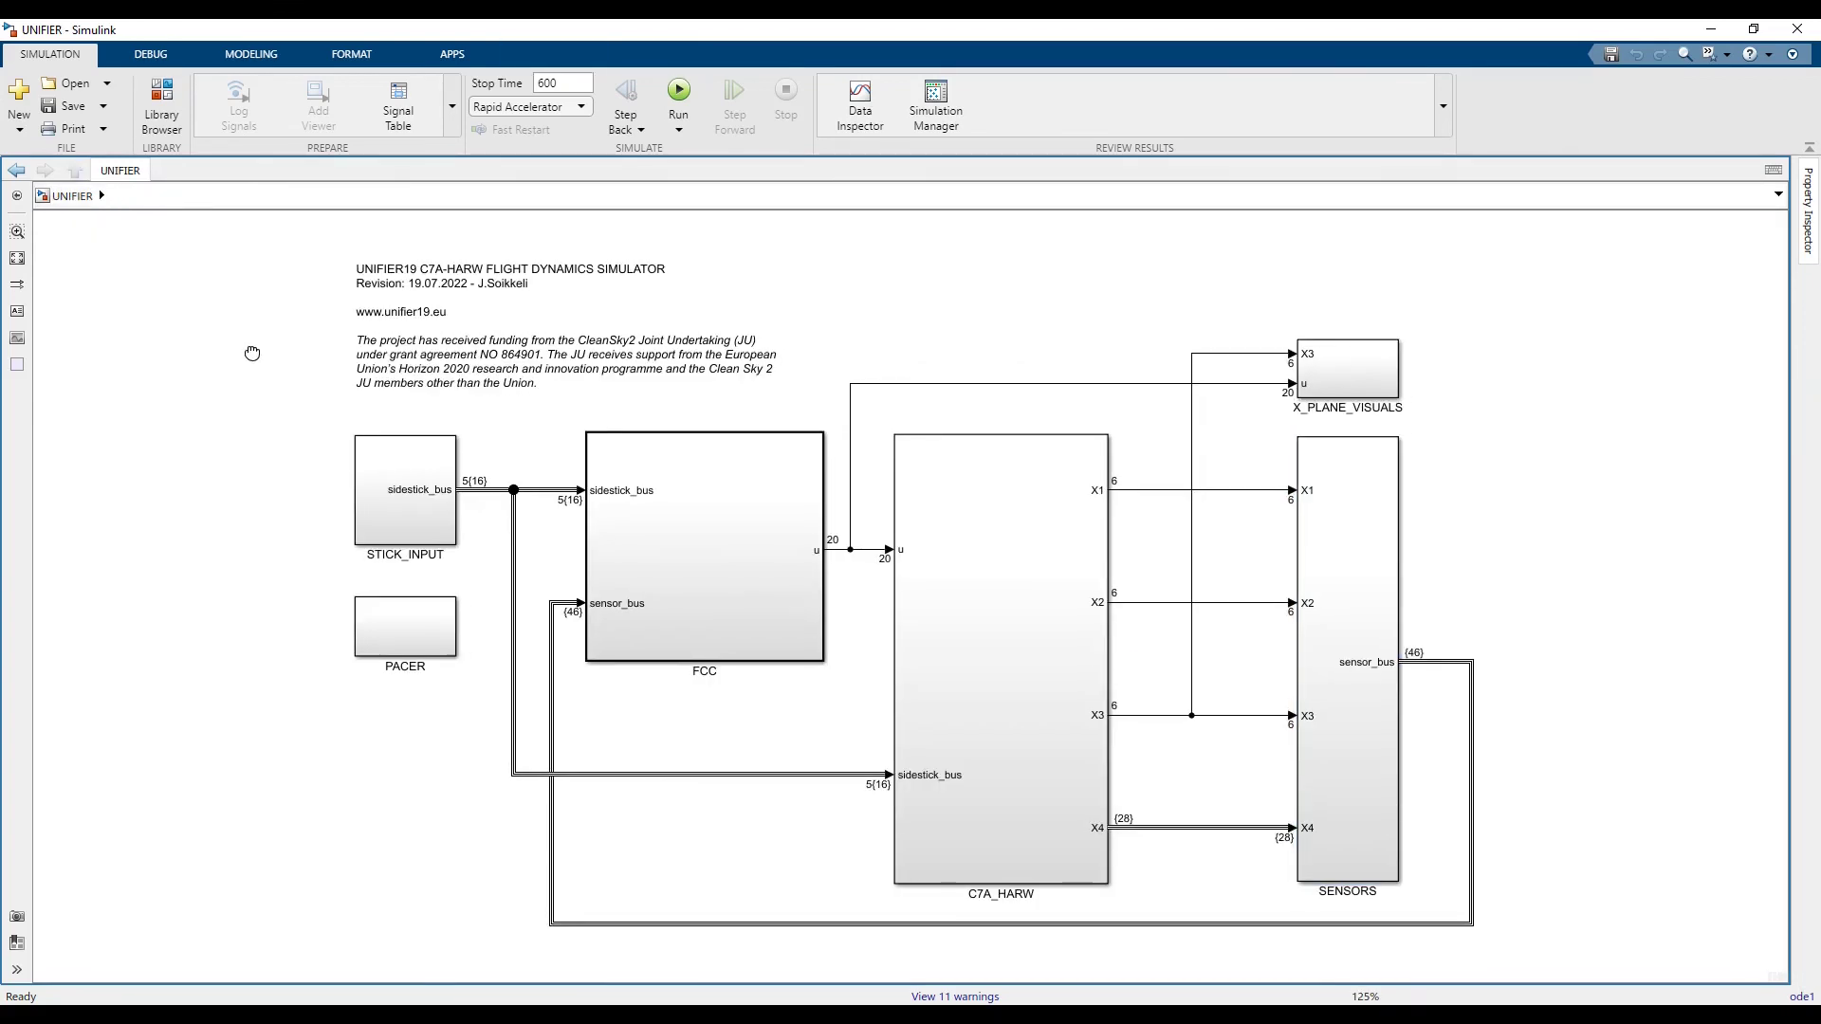